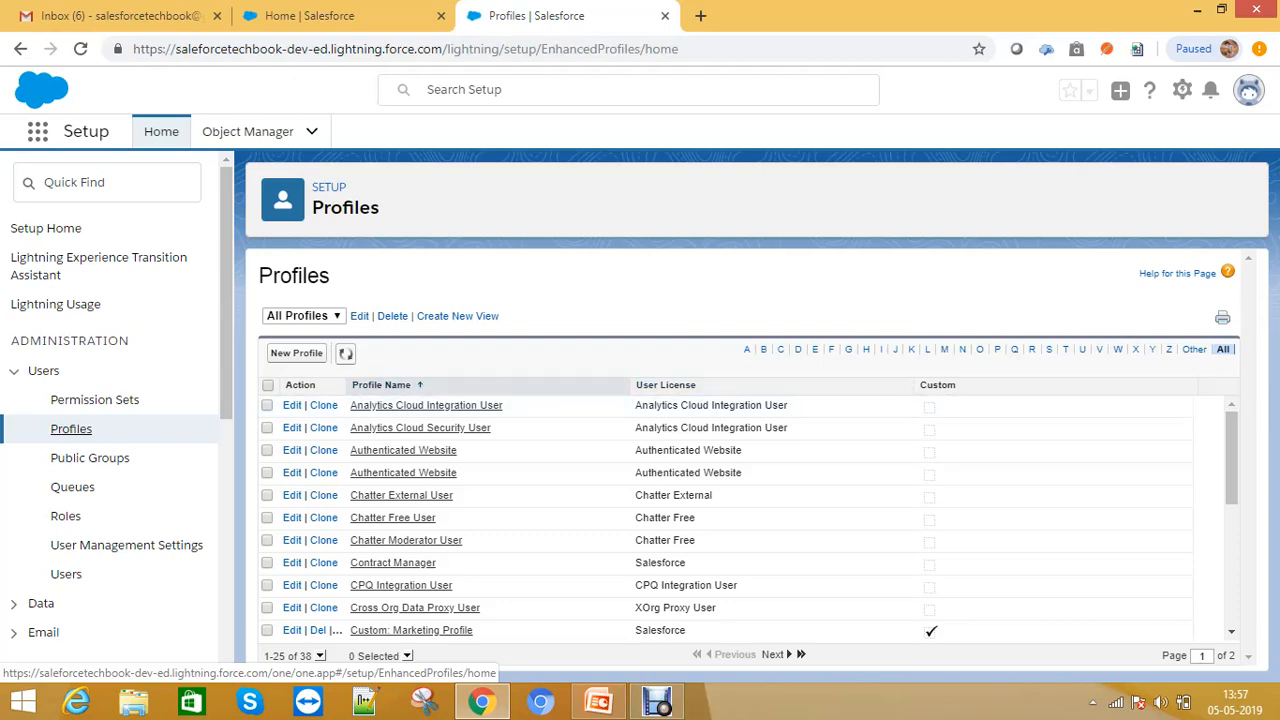
# - Browse the list of existing profiles
pyautogui.scroll(-1, 620, 430)
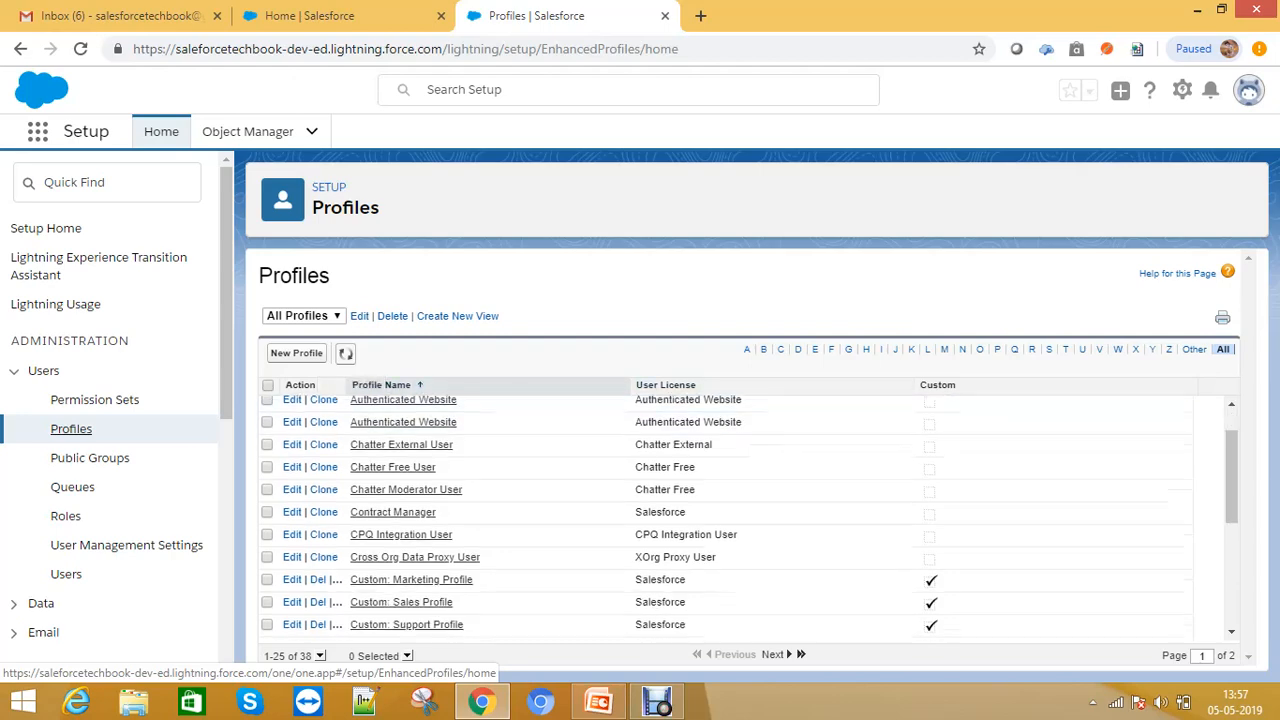
pyautogui.scroll(-3, 620, 425)
pyautogui.scroll(3, 620, 480)
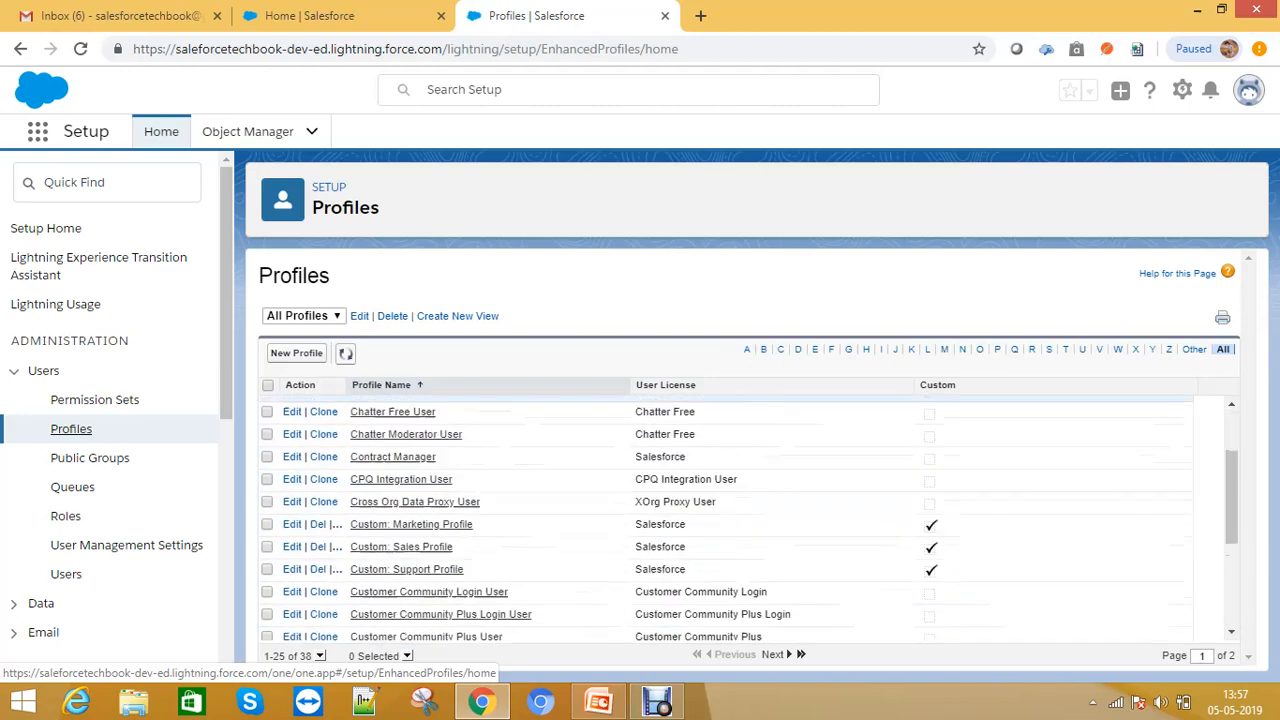
pyautogui.scroll(-3, 620, 500)
pyautogui.scroll(3, 620, 537)
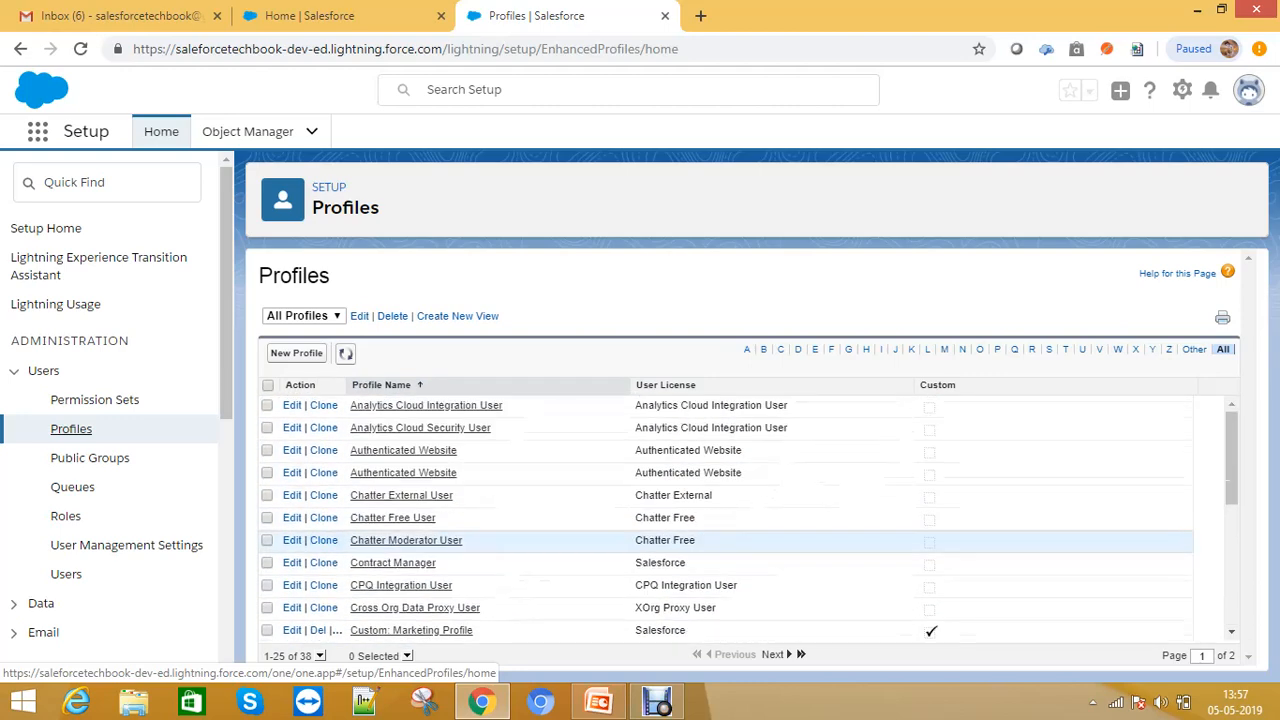
pyautogui.scroll(-3, 909, 515)
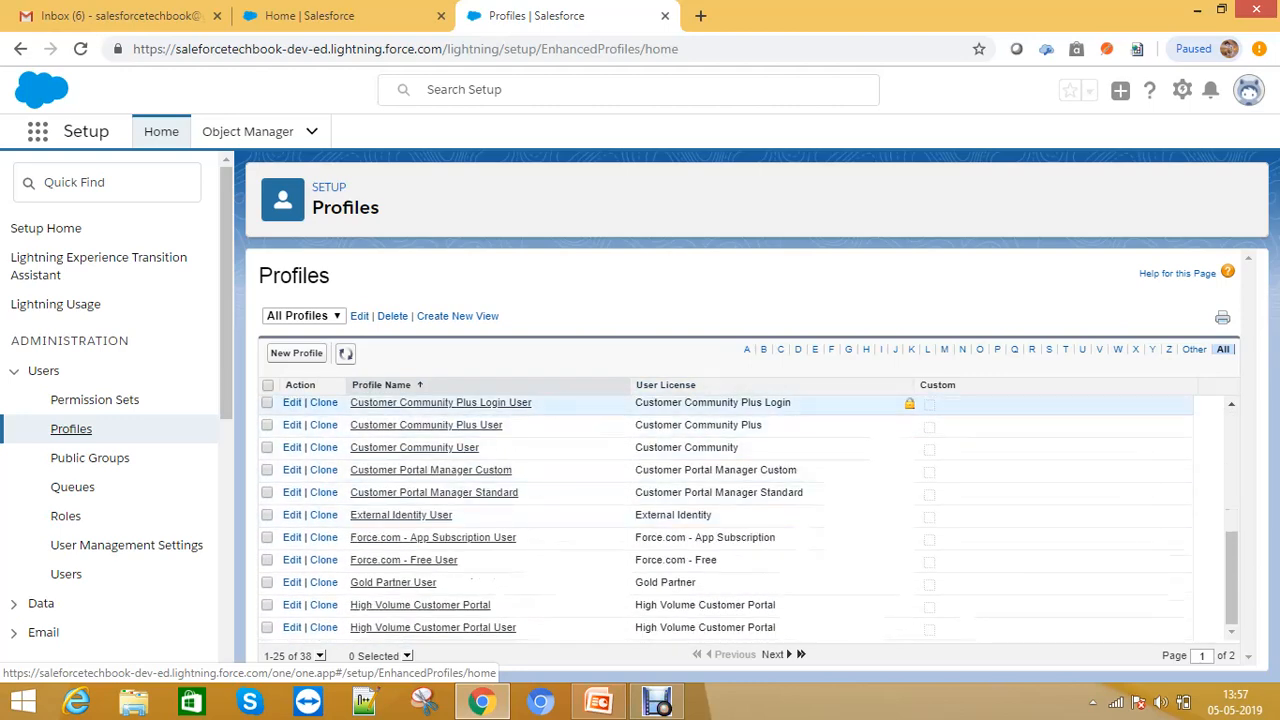
pyautogui.scroll(3, 720, 563)
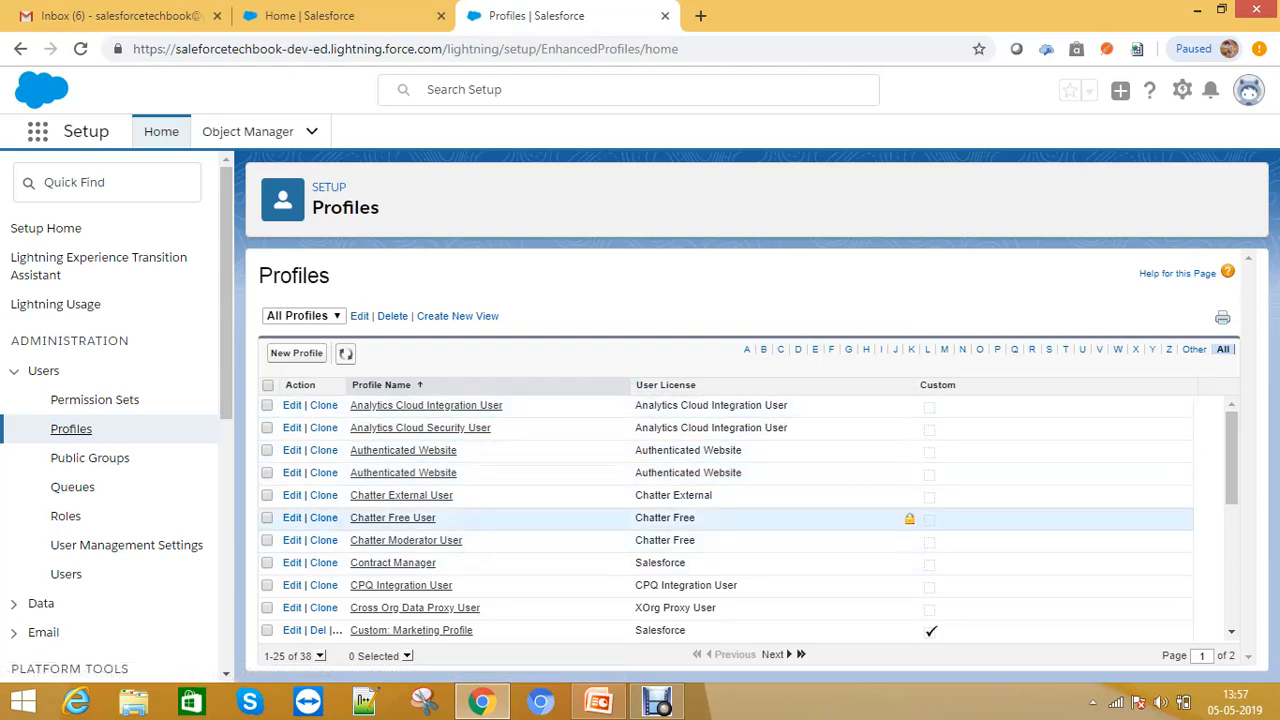
pyautogui.scroll(-3, 720, 540)
pyautogui.scroll(3, 720, 540)
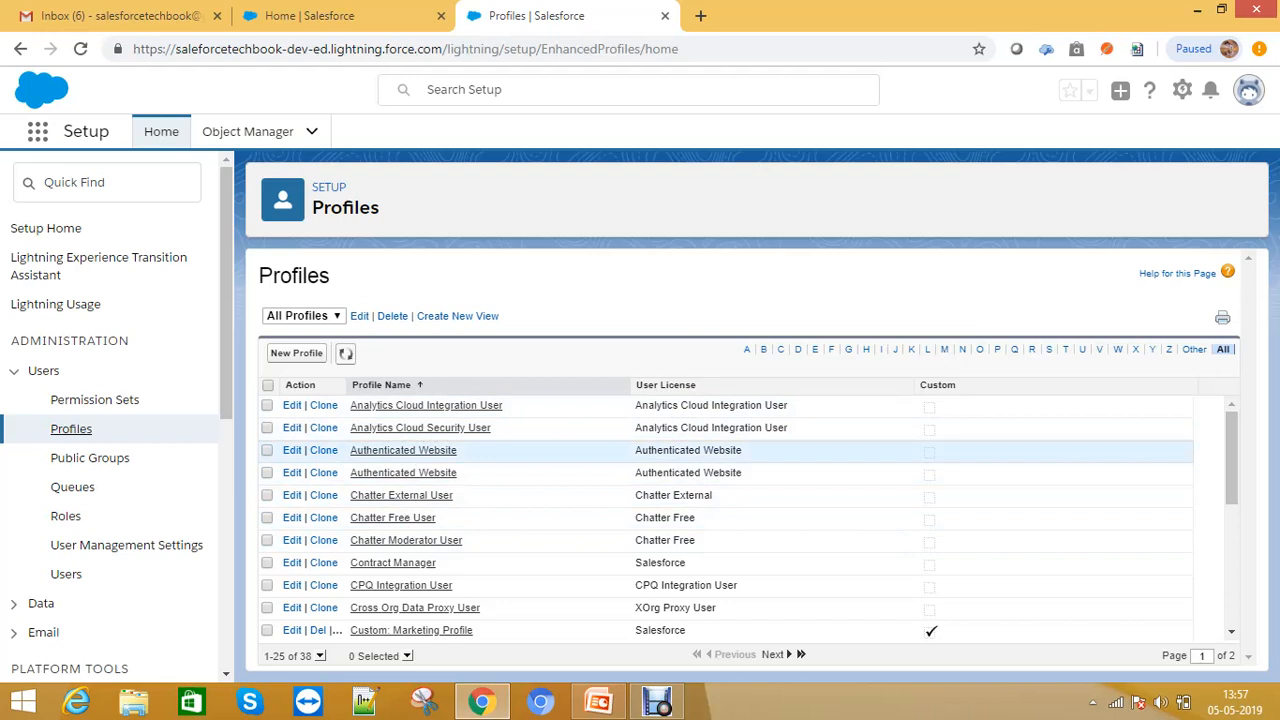
# - Search the setup menu for Company, then clear the Quick Find search
pyautogui.click(100, 182)
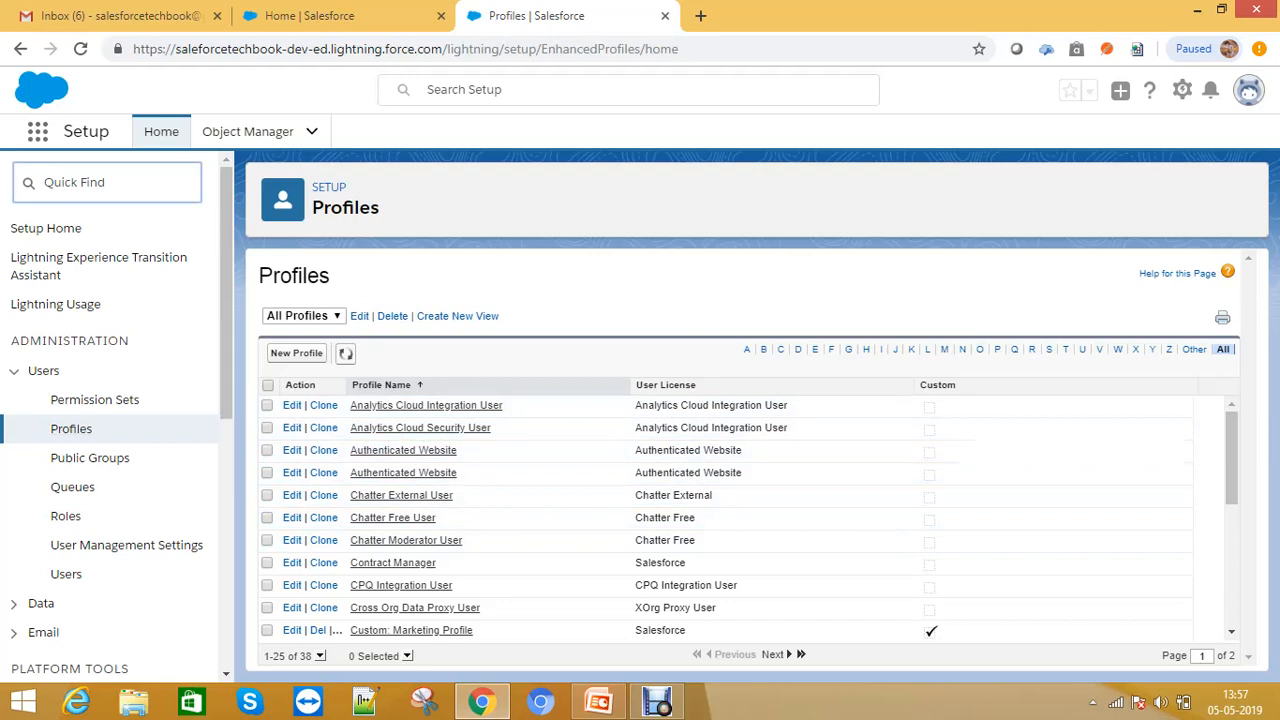
pyautogui.write('Compay')
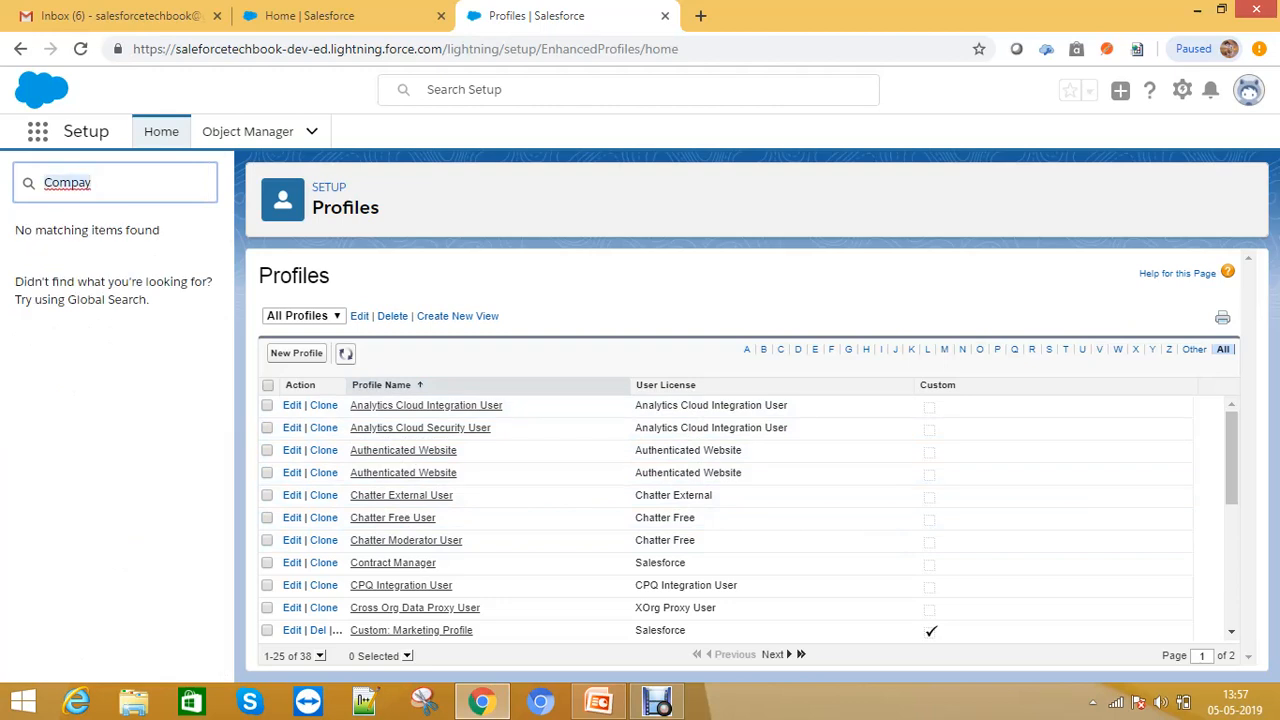
pyautogui.press('BackSpace')
pyautogui.write('n')
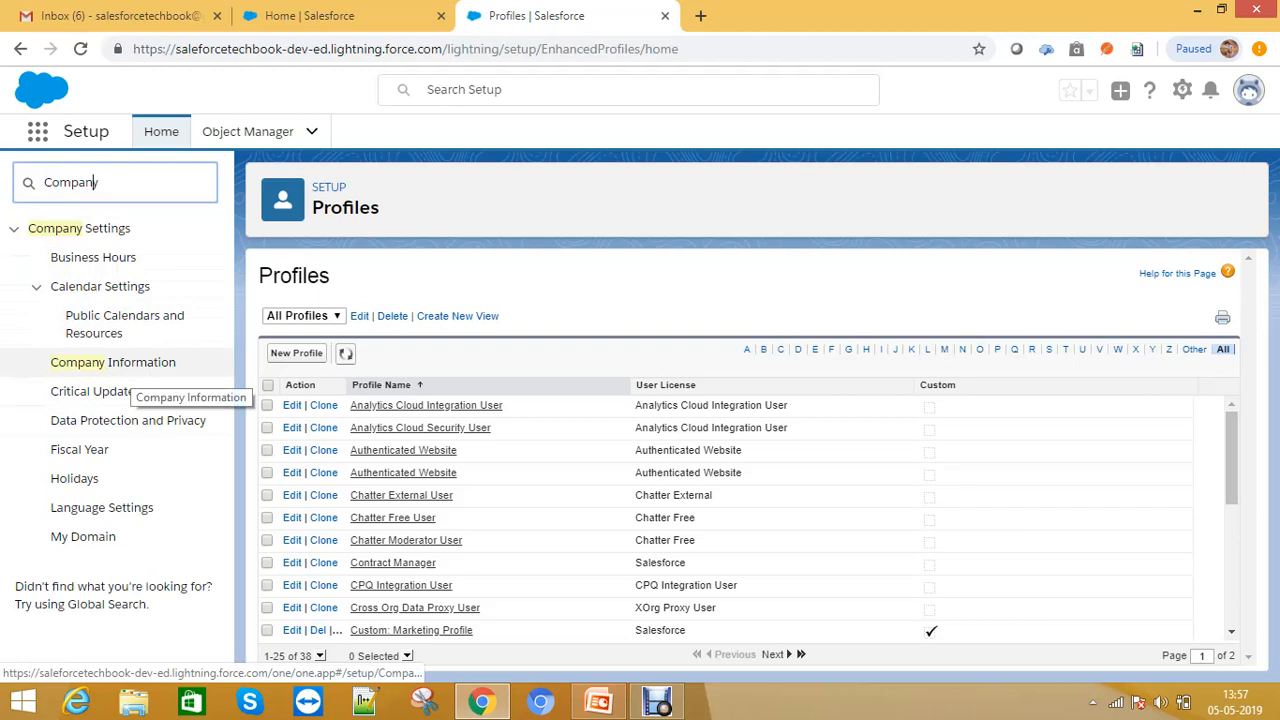
pyautogui.rightClick(145, 365)
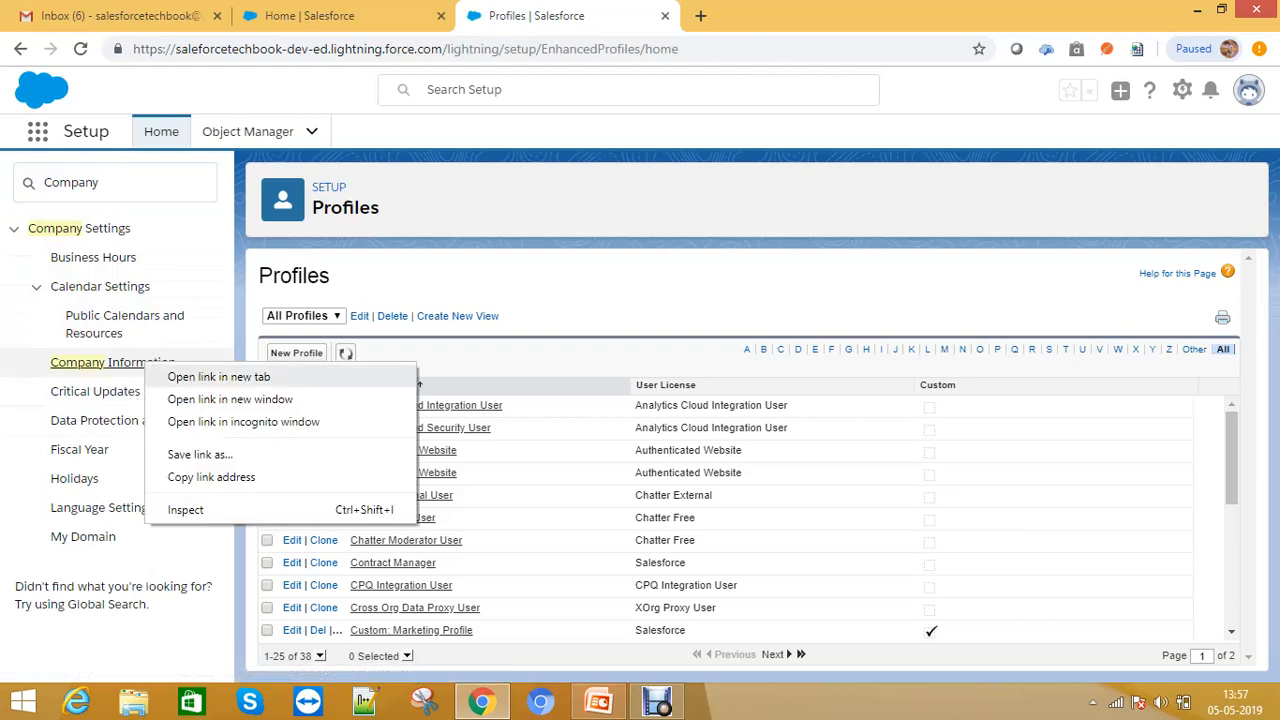
pyautogui.moveTo(102, 183); pyautogui.dragTo(40, 183)
pyautogui.press('BackSpace')
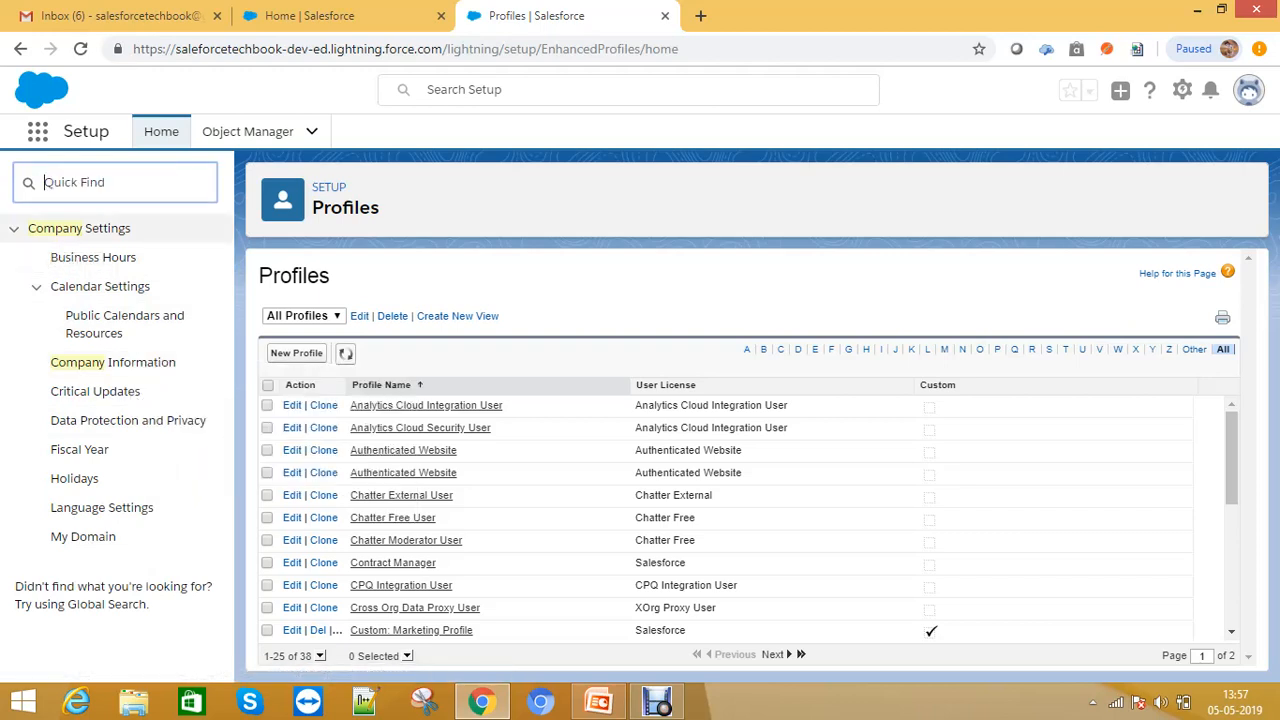
# - Filter the profiles by the letter S and open the System Administrator profile
pyautogui.scroll(-5, 725, 515)
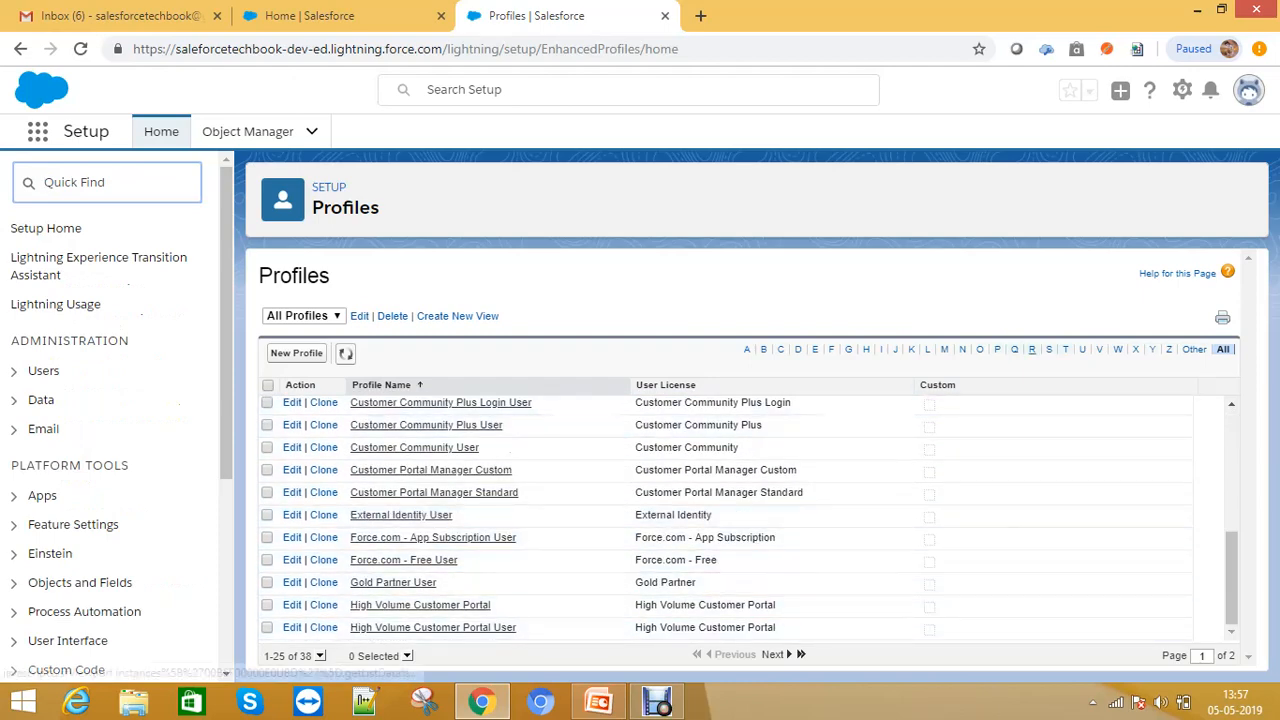
pyautogui.click(1048, 349)
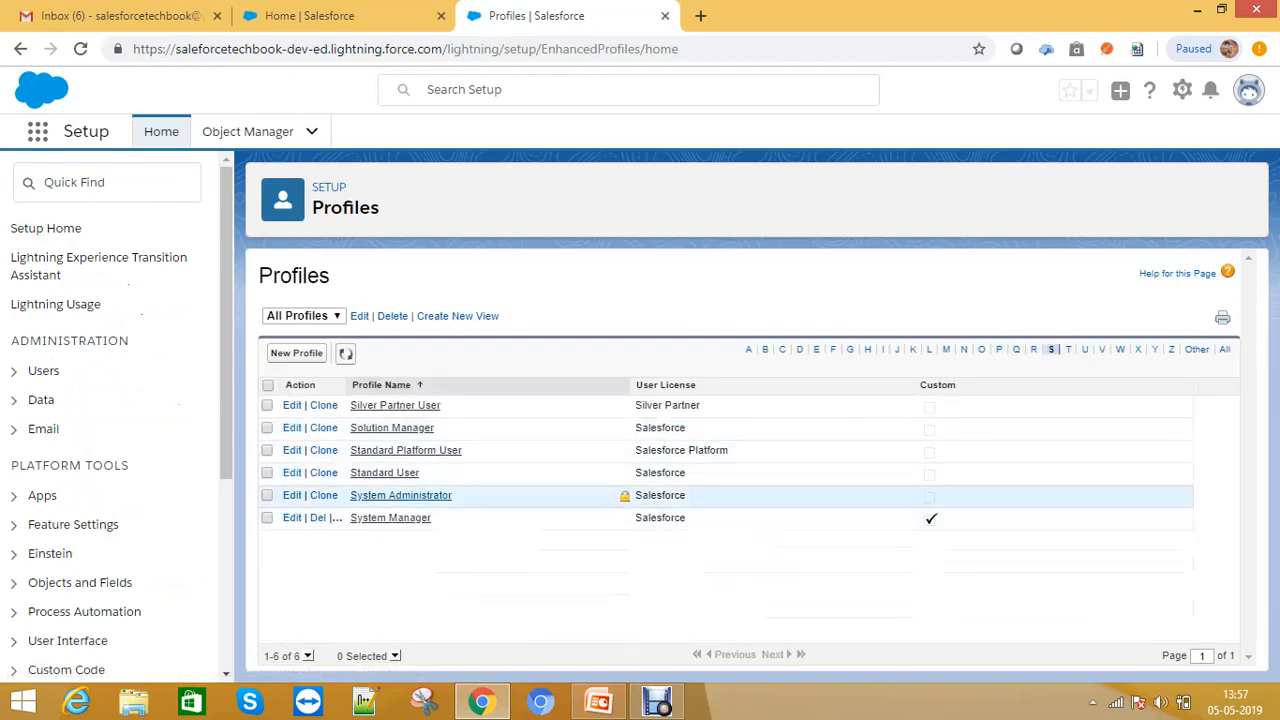
pyautogui.click(400, 495)
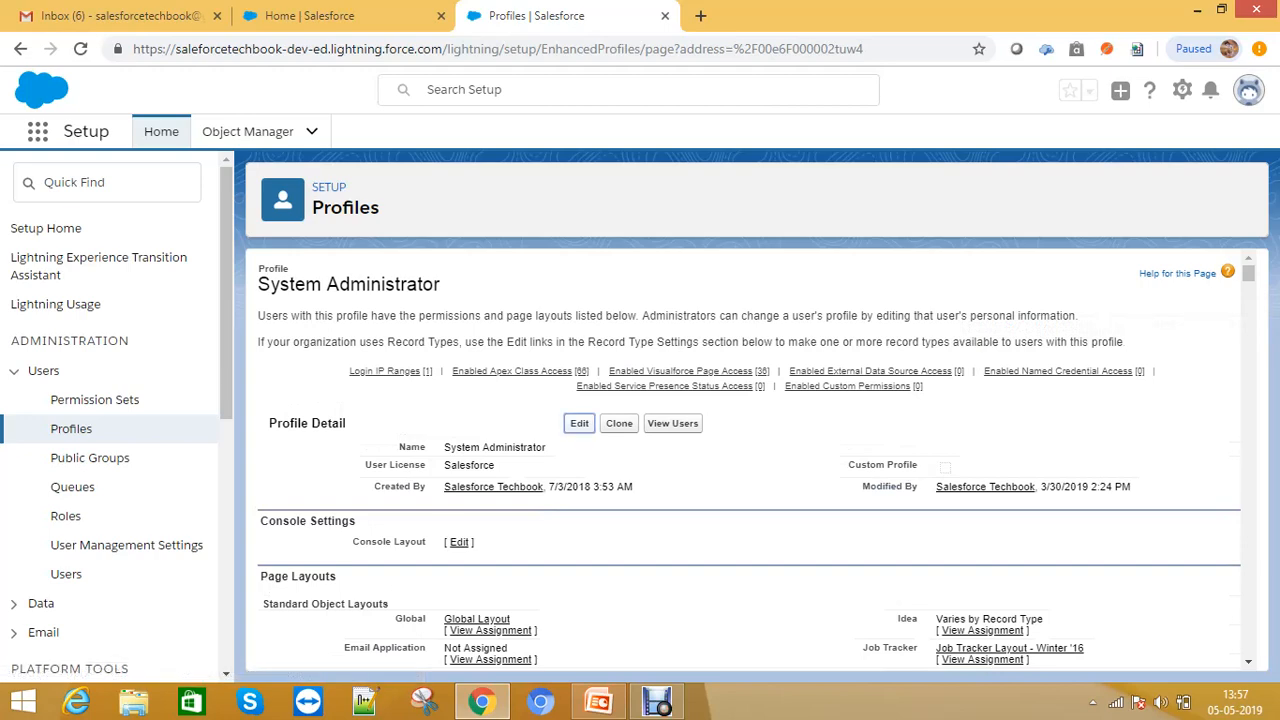
# - Open the System Administrator profile for editing, review its tab, permission and password settings, and cancel the edit
pyautogui.click(579, 423)
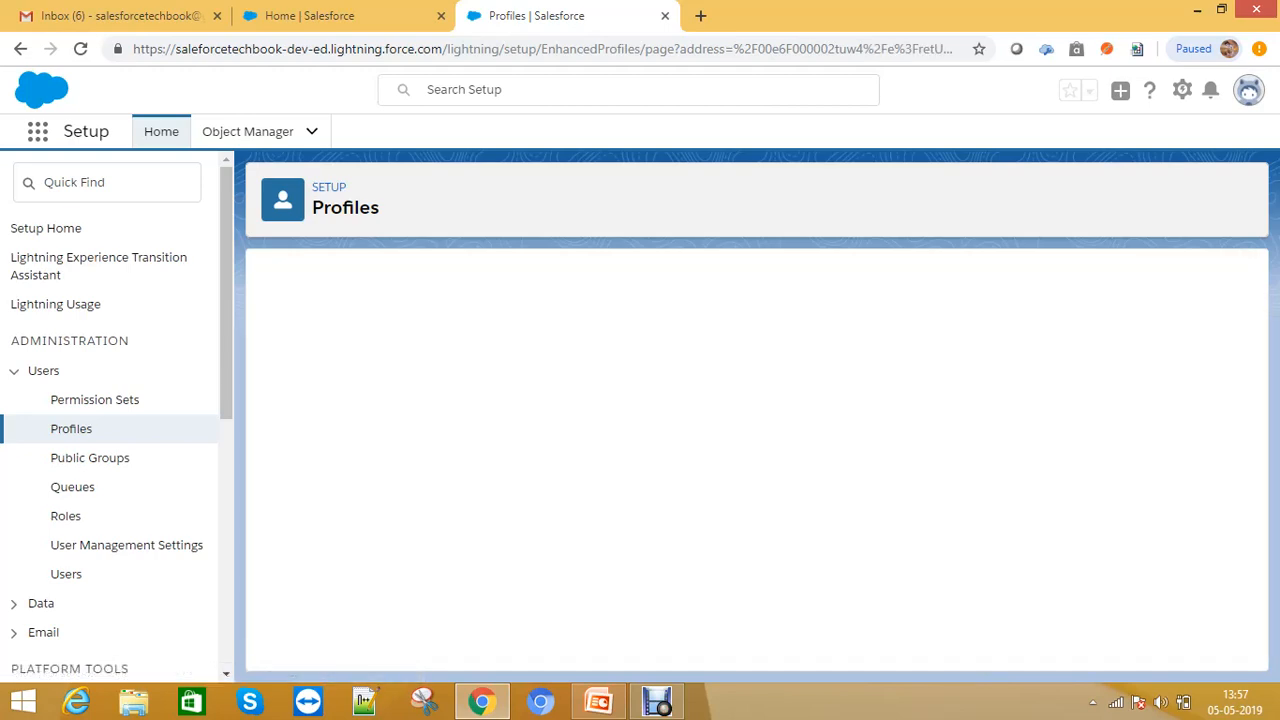
pyautogui.scroll(-3, 940, 350)
pyautogui.scroll(-15, 750, 460)
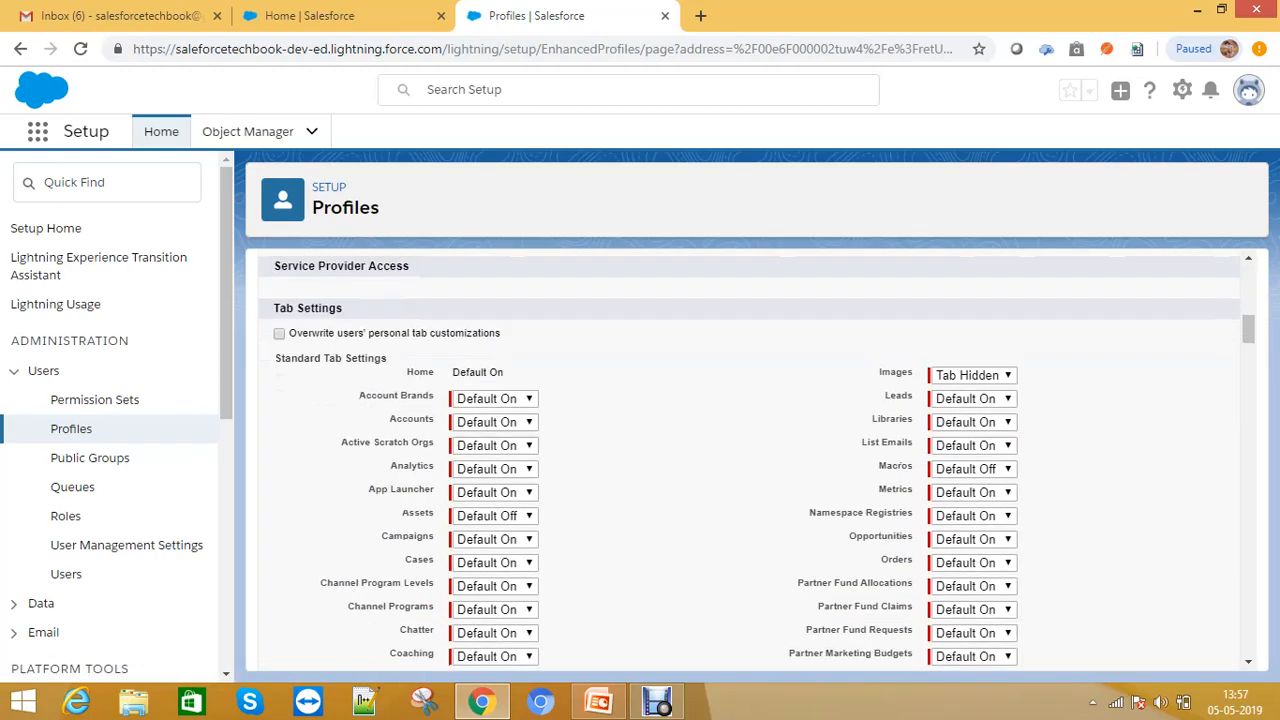
pyautogui.scroll(-20, 750, 460)
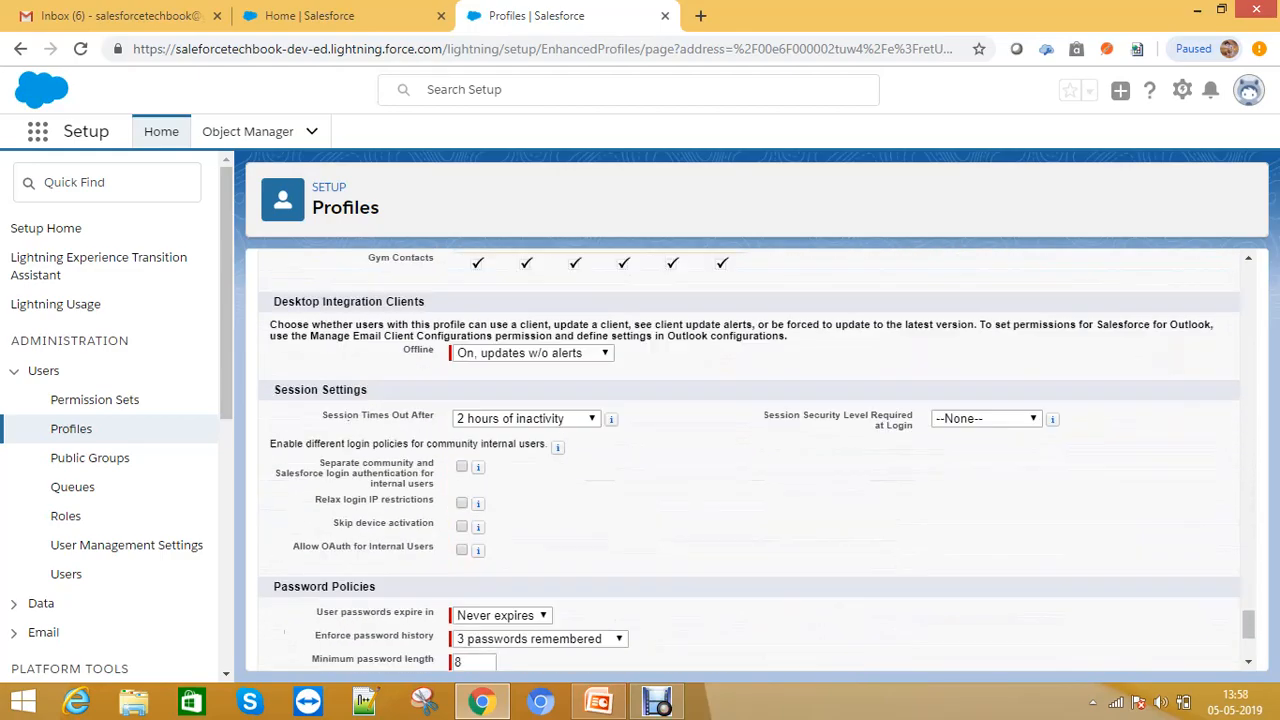
pyautogui.scroll(15, 750, 460)
pyautogui.scroll(10, 757, 458)
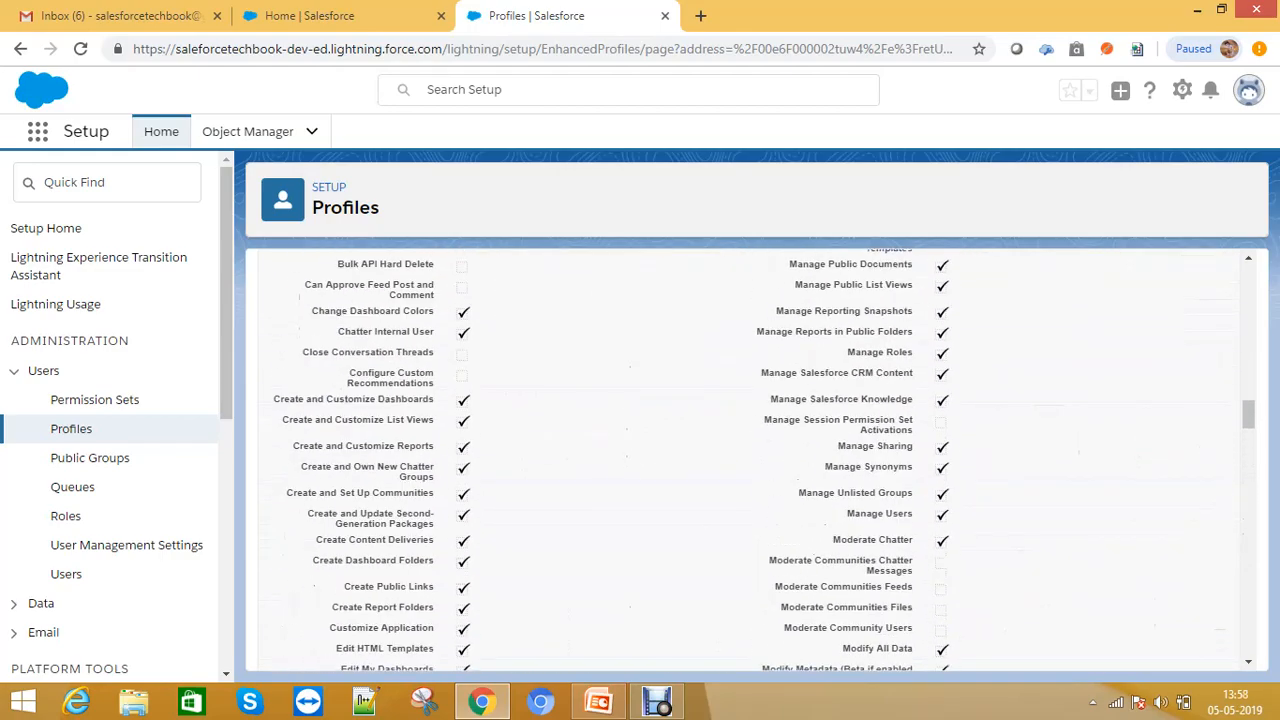
pyautogui.scroll(8, 757, 458)
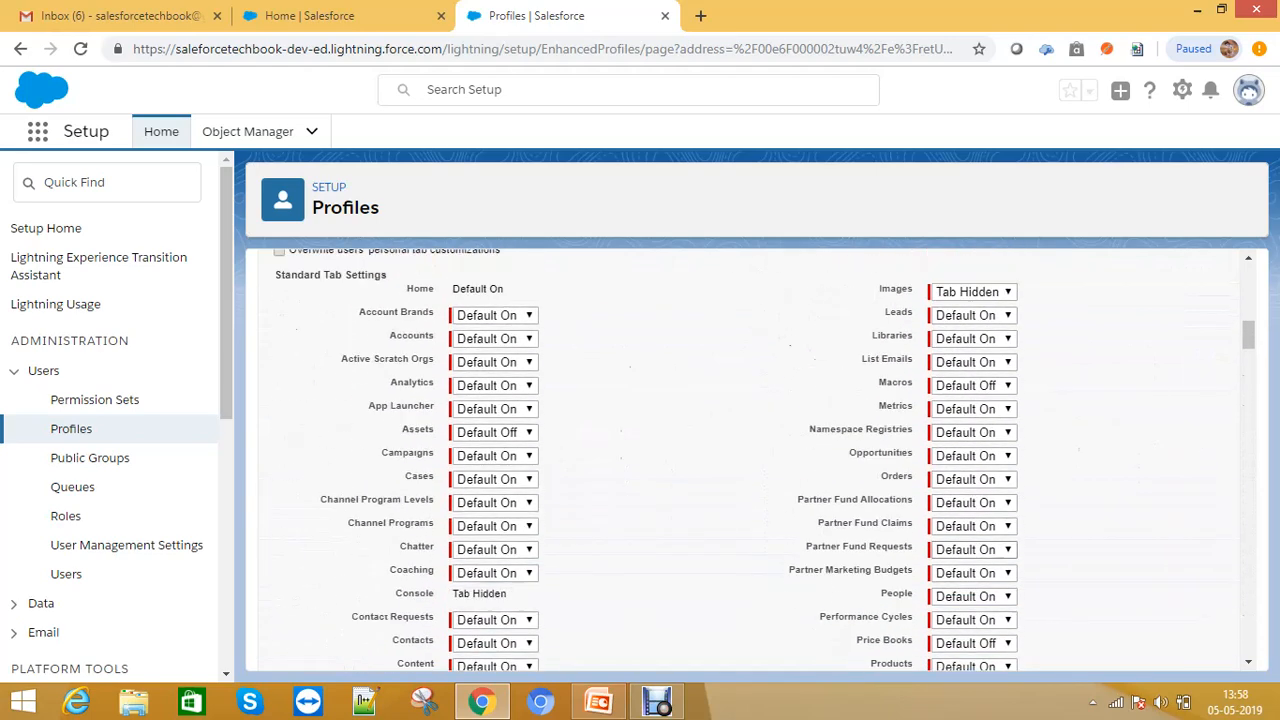
pyautogui.scroll(3, 750, 460)
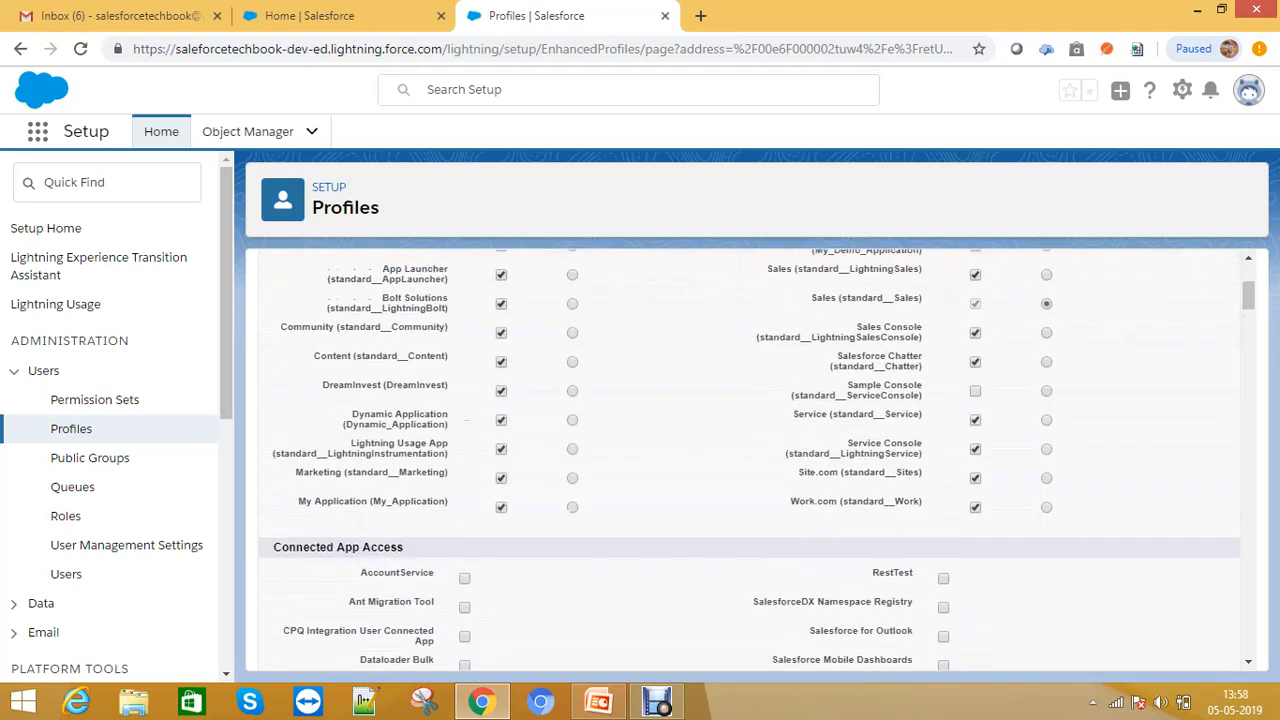
pyautogui.scroll(1, 750, 460)
pyautogui.scroll(-1, 750, 460)
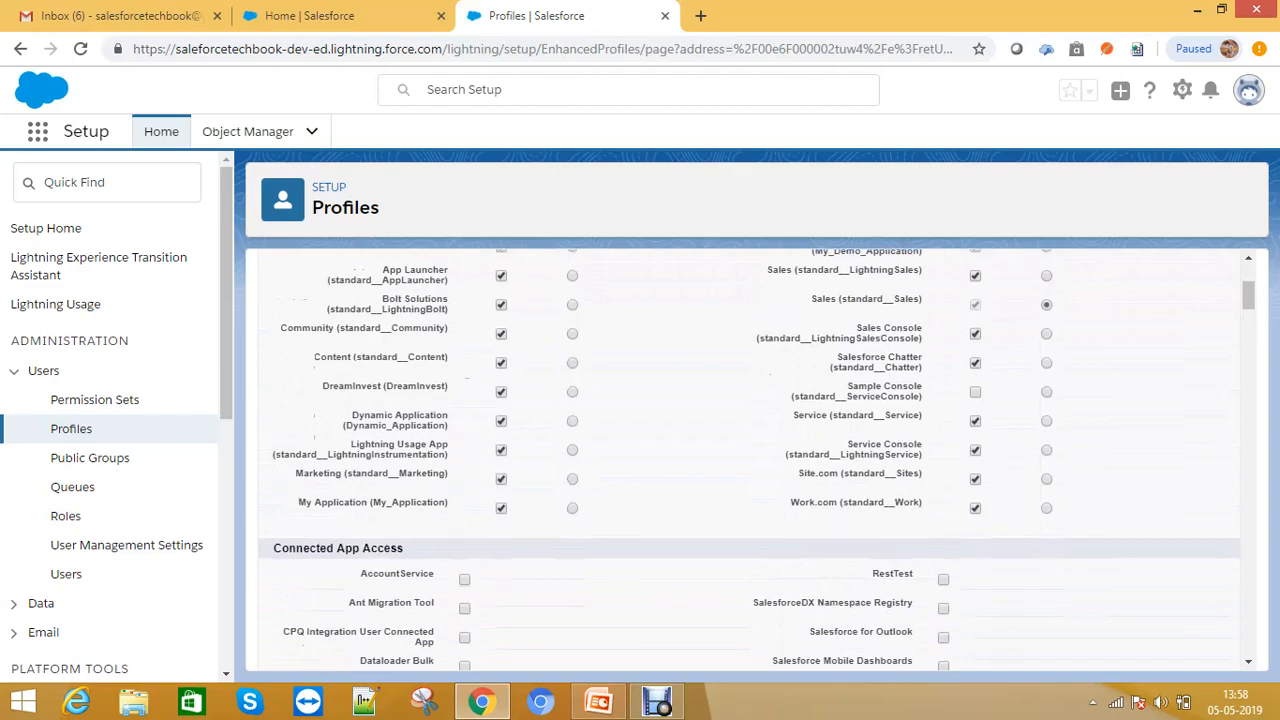
pyautogui.scroll(2, 750, 460)
pyautogui.scroll(-15, 750, 460)
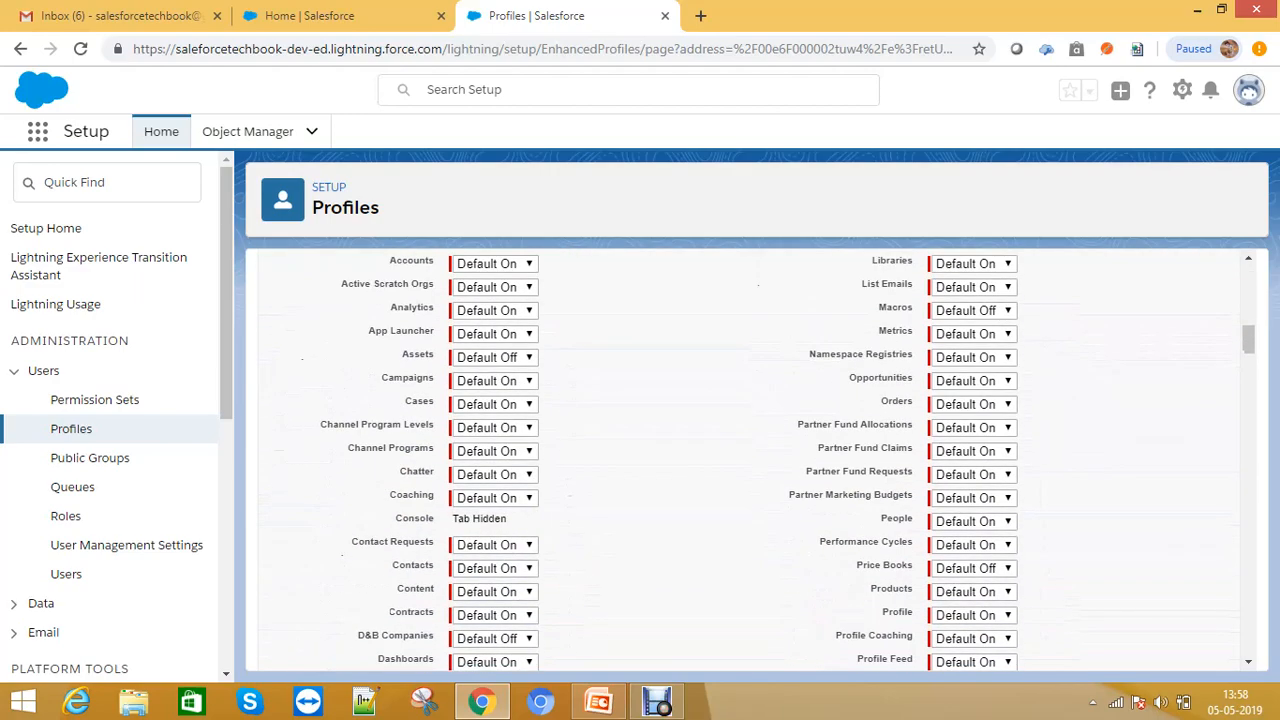
pyautogui.scroll(3, 750, 460)
pyautogui.scroll(-12, 750, 460)
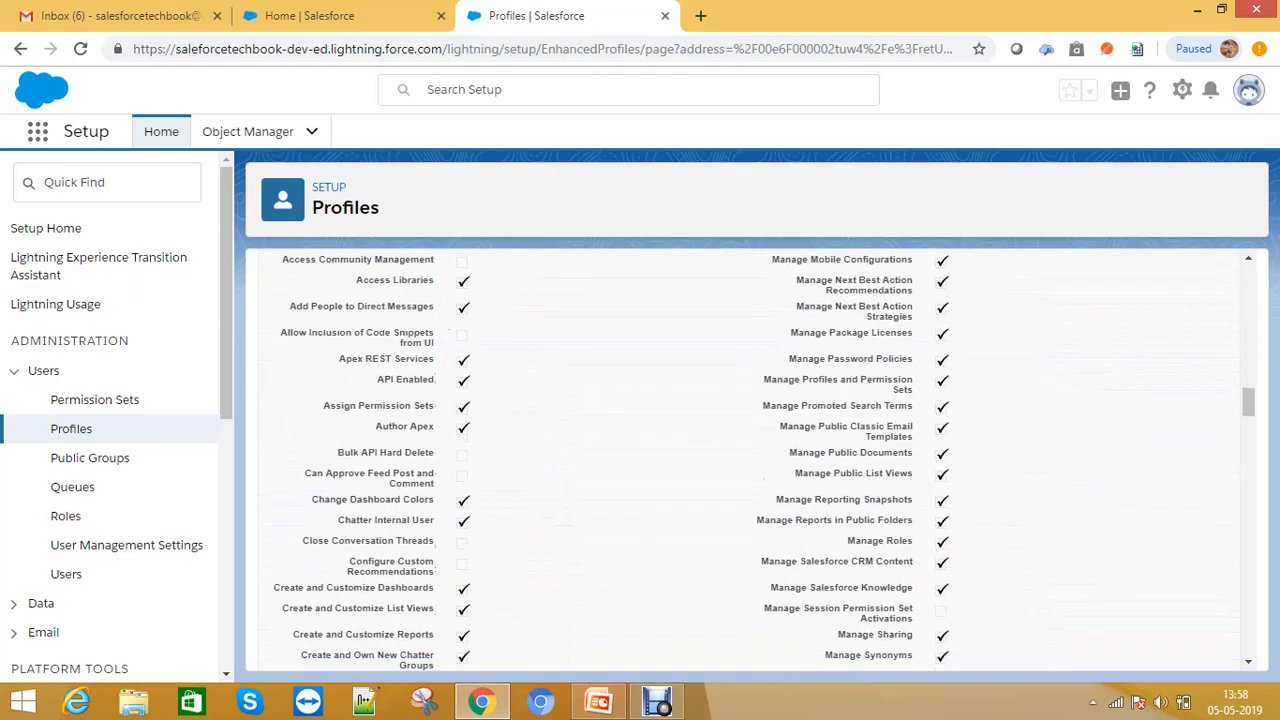
pyautogui.scroll(2, 750, 460)
pyautogui.moveTo(272, 421); pyautogui.dragTo(428, 421)
pyautogui.scroll(-8, 750, 460)
pyautogui.scroll(-6, 750, 460)
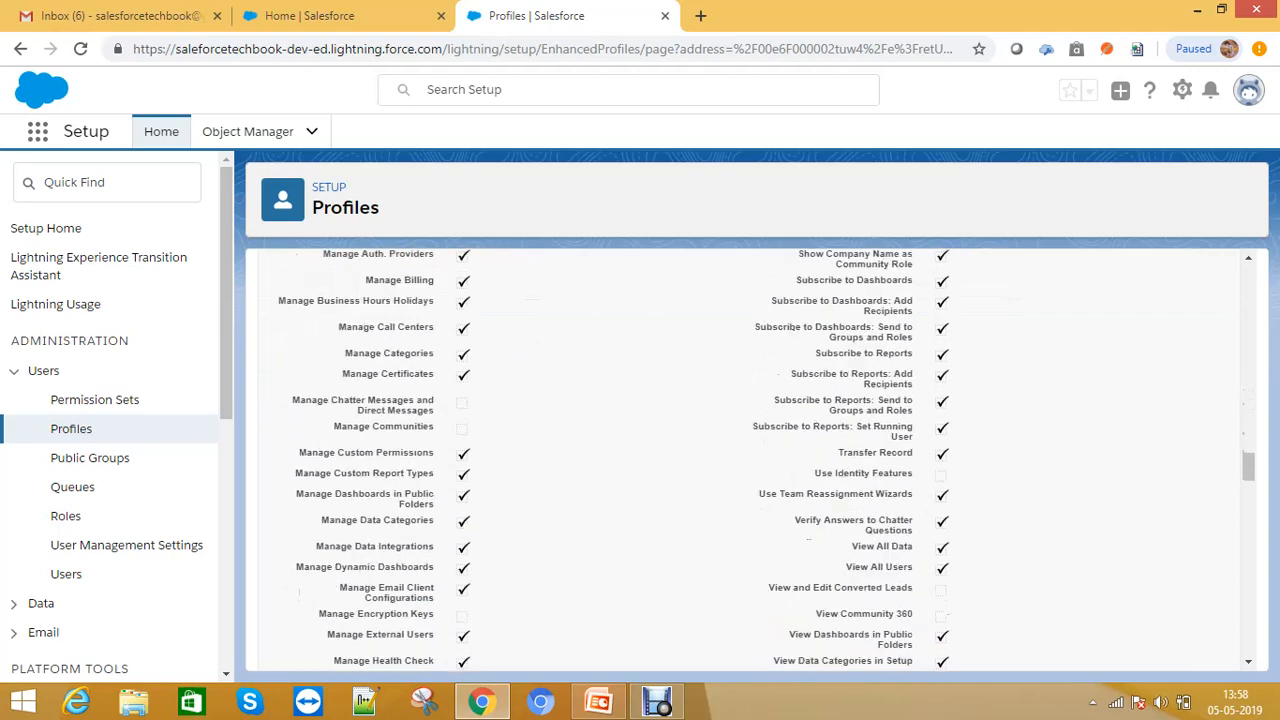
pyautogui.moveTo(273, 512); pyautogui.dragTo(419, 512)
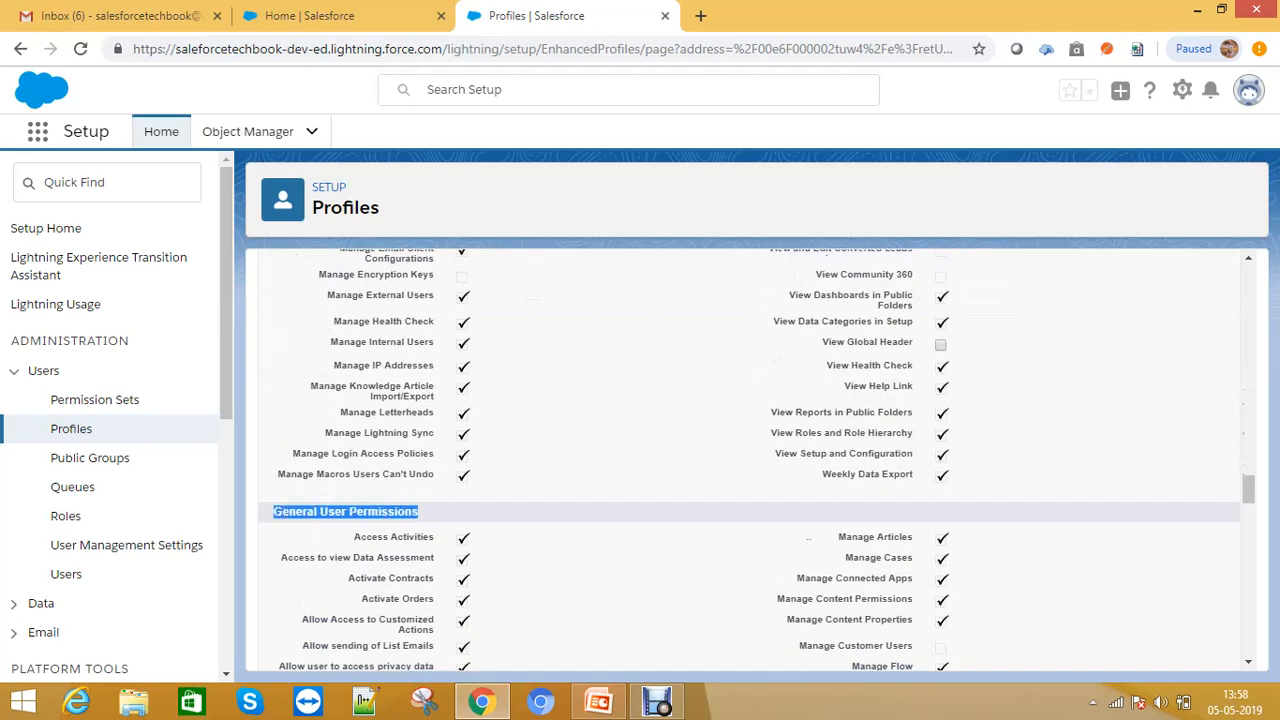
pyautogui.scroll(-12, 750, 460)
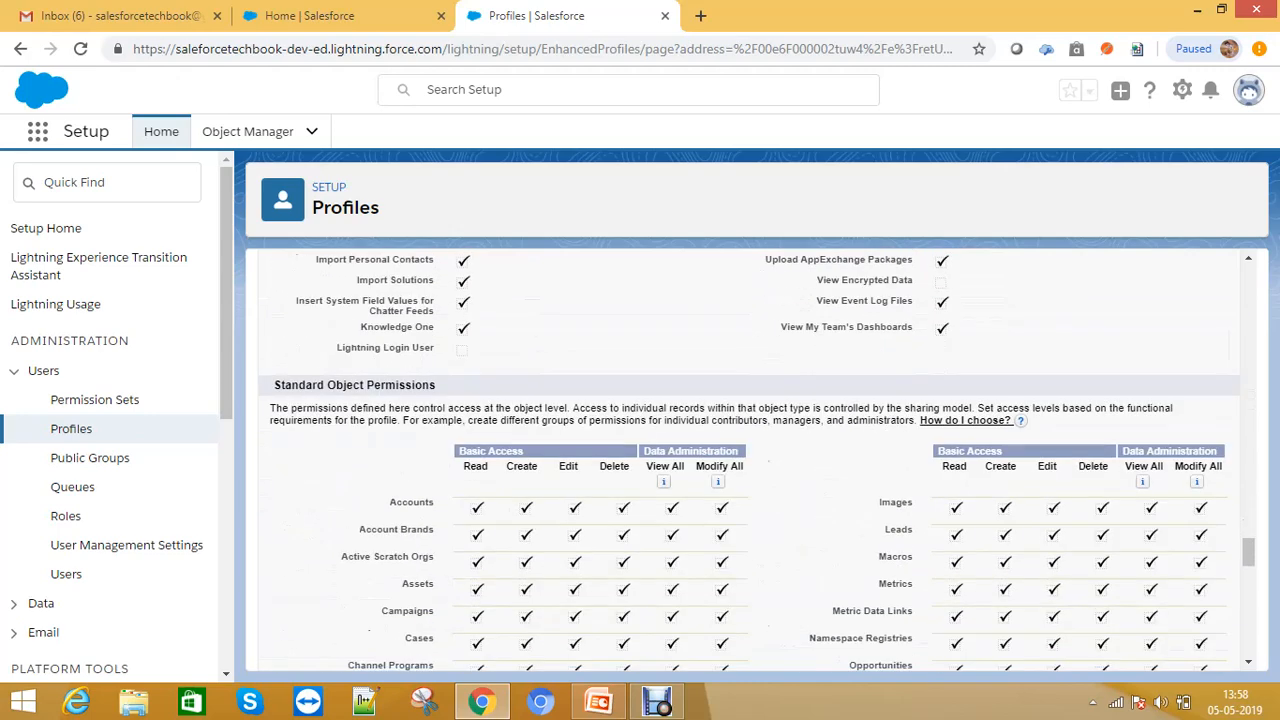
pyautogui.scroll(-2, 750, 460)
pyautogui.moveTo(696, 280); pyautogui.dragTo(760, 655)
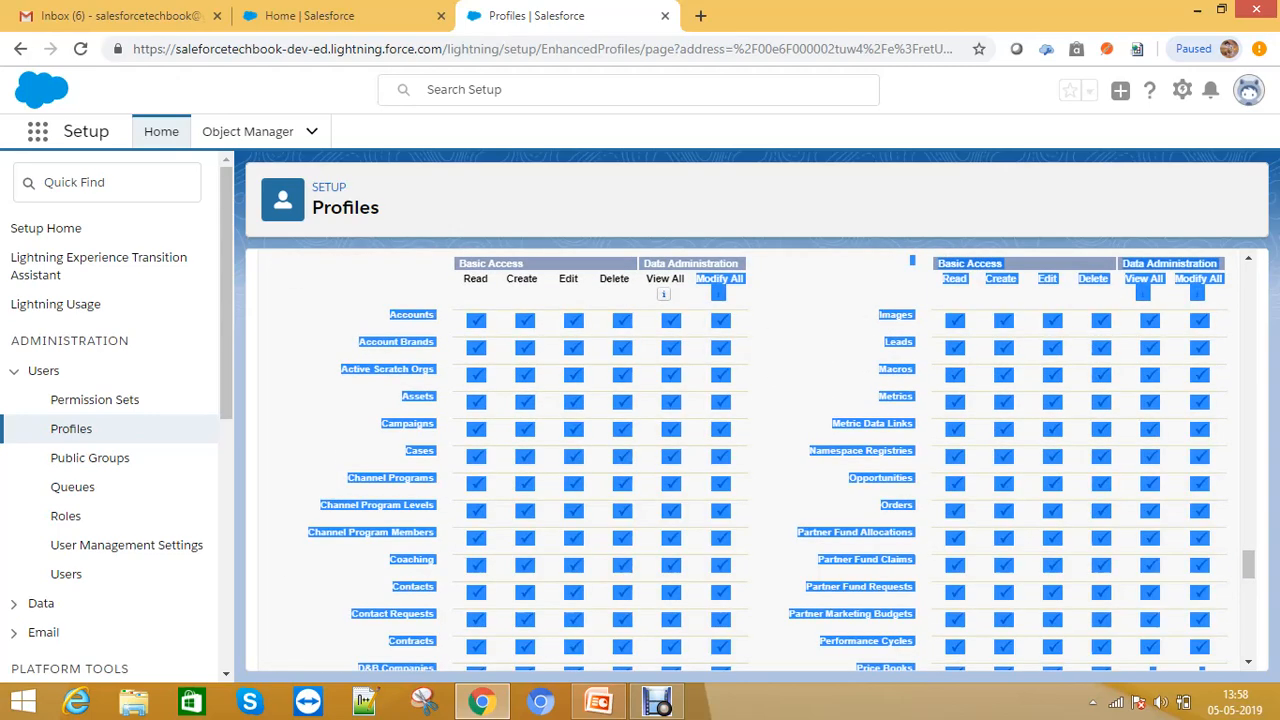
pyautogui.scroll(-5, 750, 460)
pyautogui.scroll(-6, 750, 460)
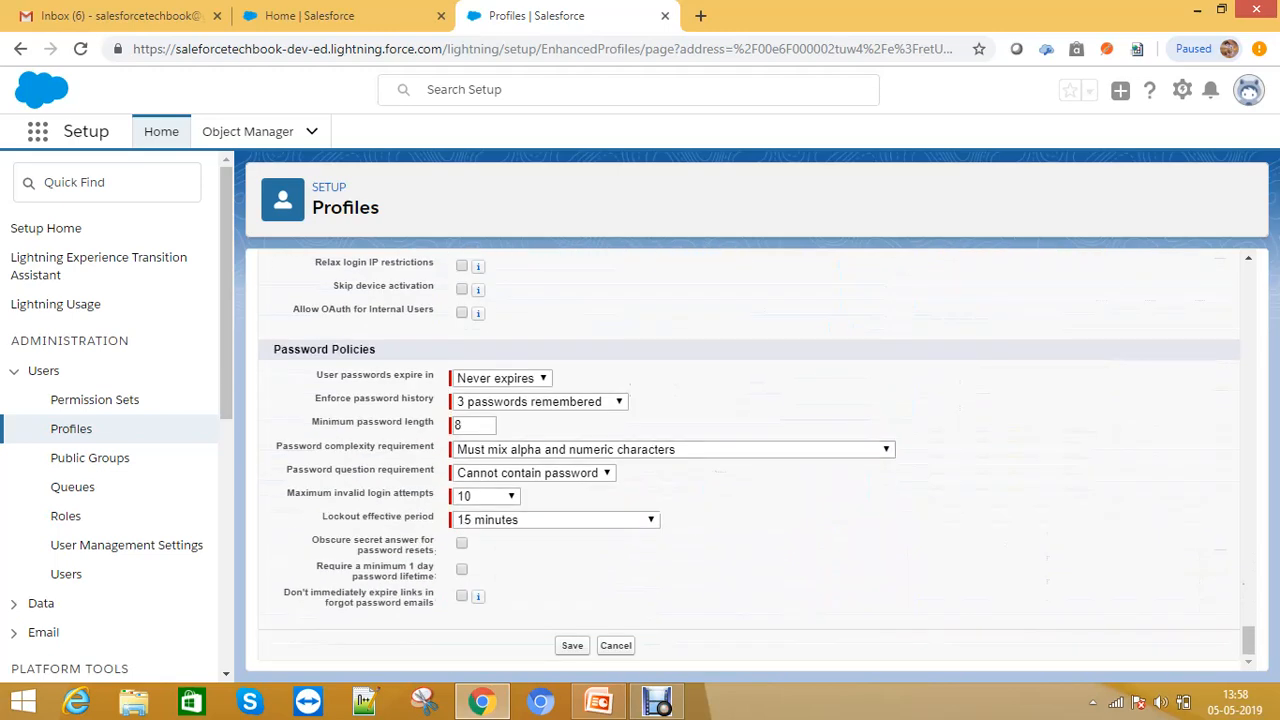
pyautogui.moveTo(288, 349); pyautogui.dragTo(376, 349)
pyautogui.scroll(1, 376, 349)
pyautogui.scroll(1, 376, 440)
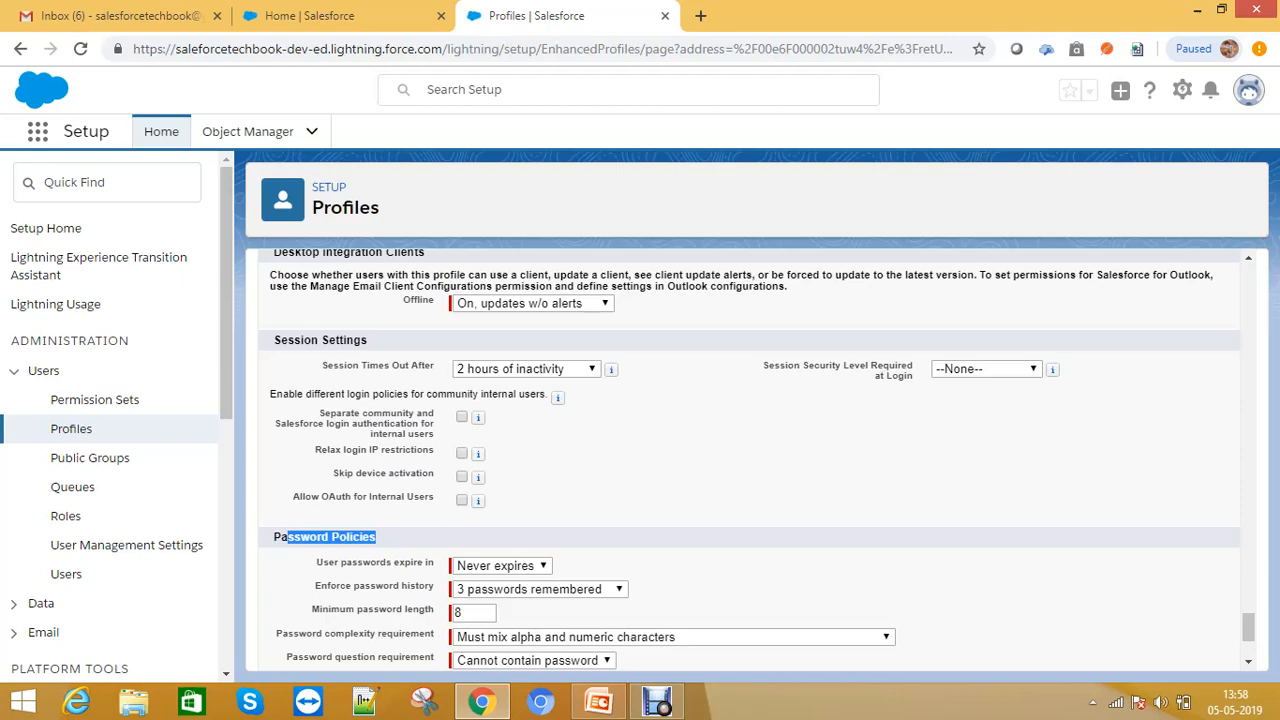
pyautogui.scroll(20, 750, 460)
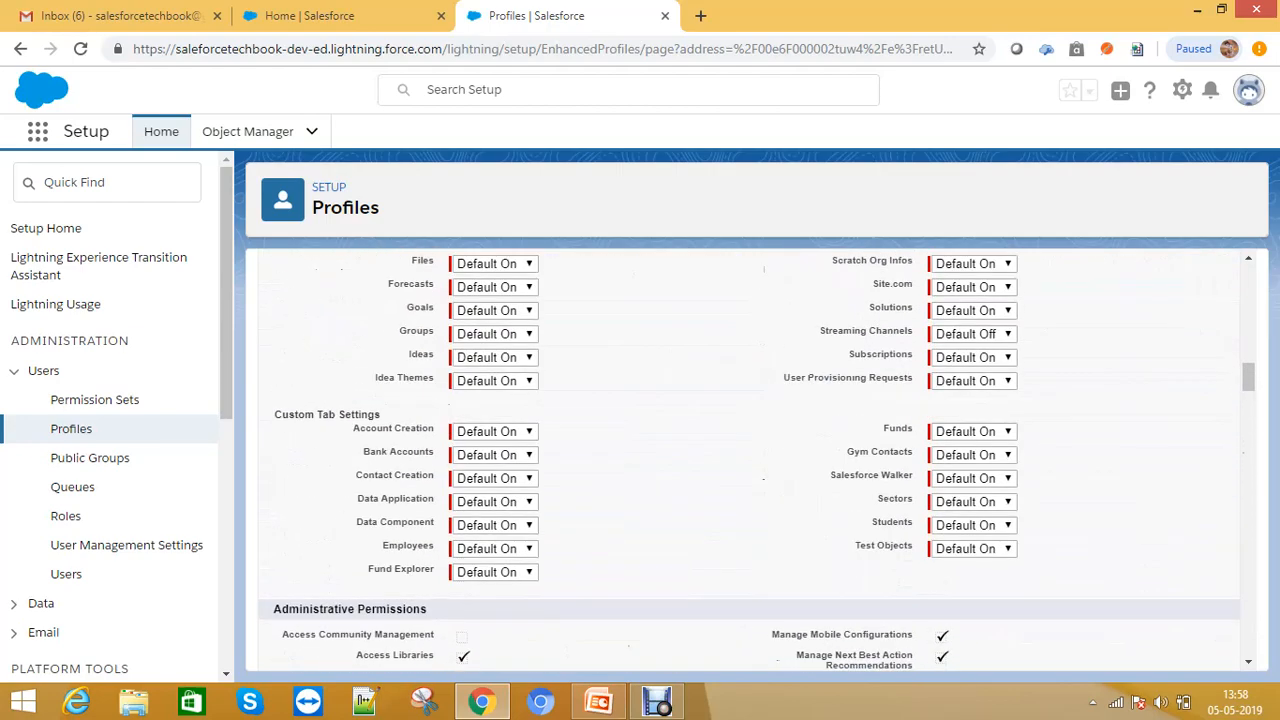
pyautogui.scroll(15, 750, 460)
pyautogui.click(616, 357)
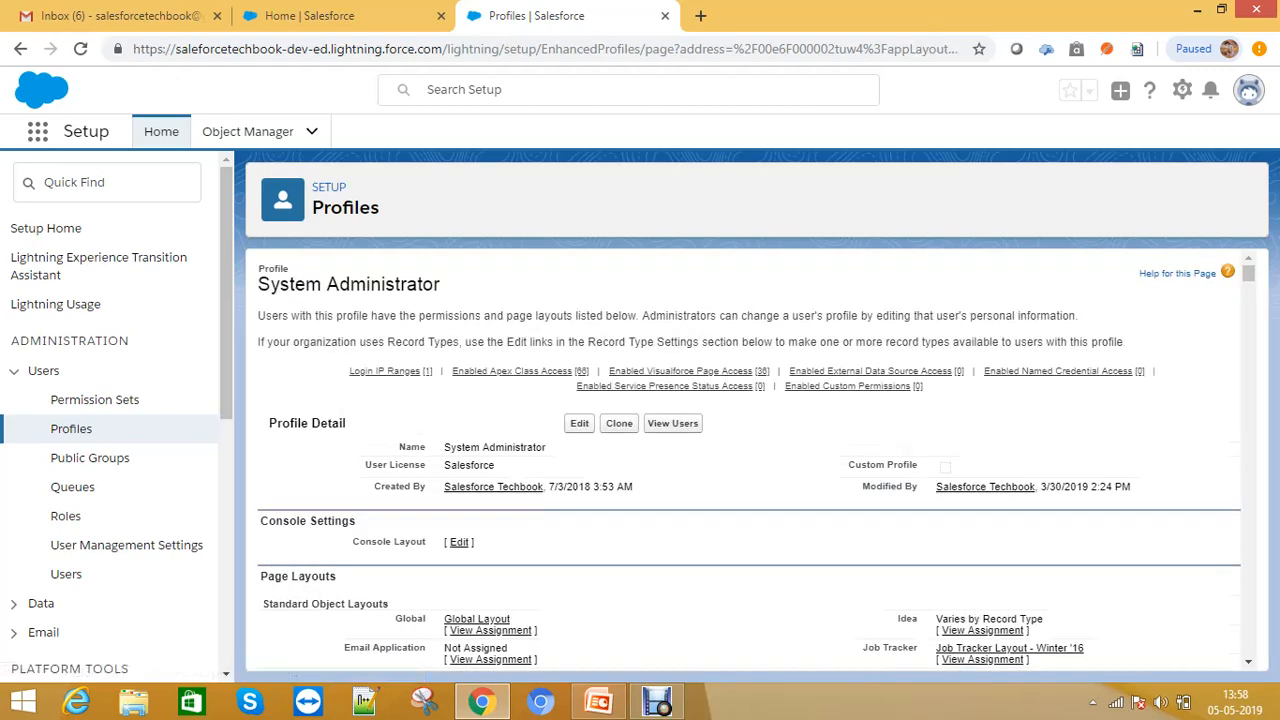
# - Start a new profile from the profiles list and choose System Administrator as the existing profile to clone
pyautogui.scroll(-3, 750, 460)
pyautogui.click(71, 428)
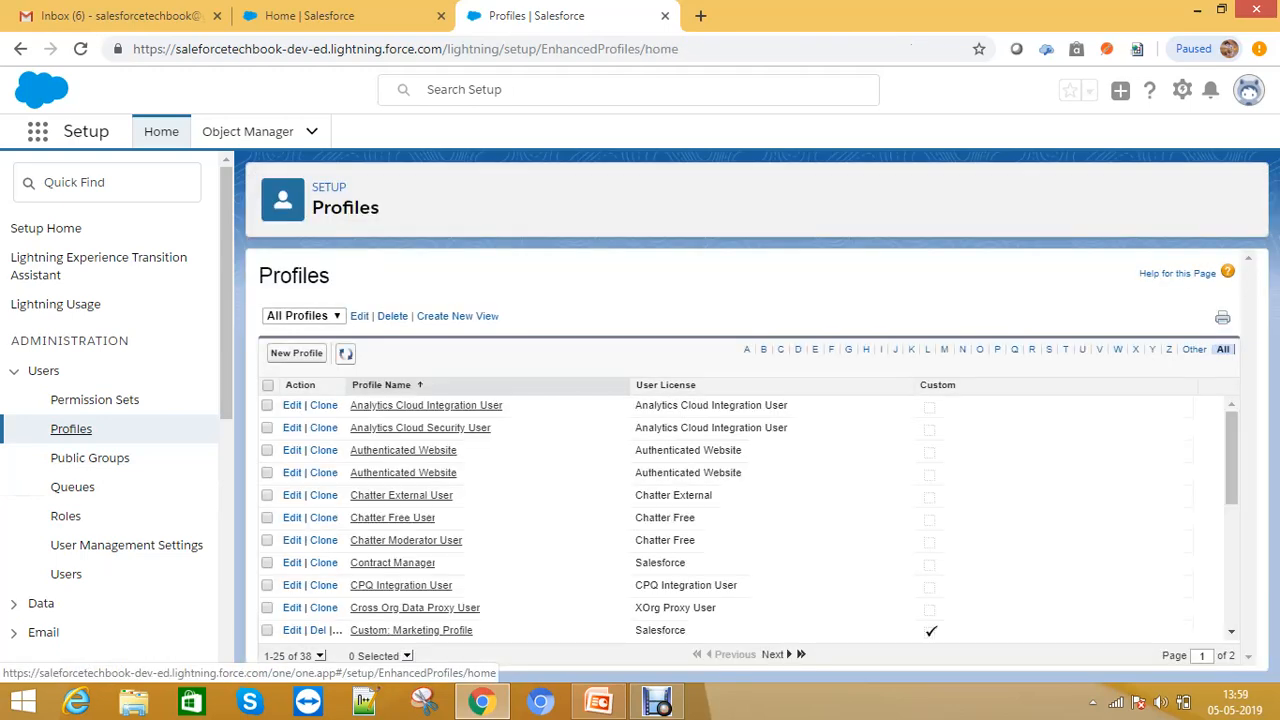
pyautogui.click(296, 353)
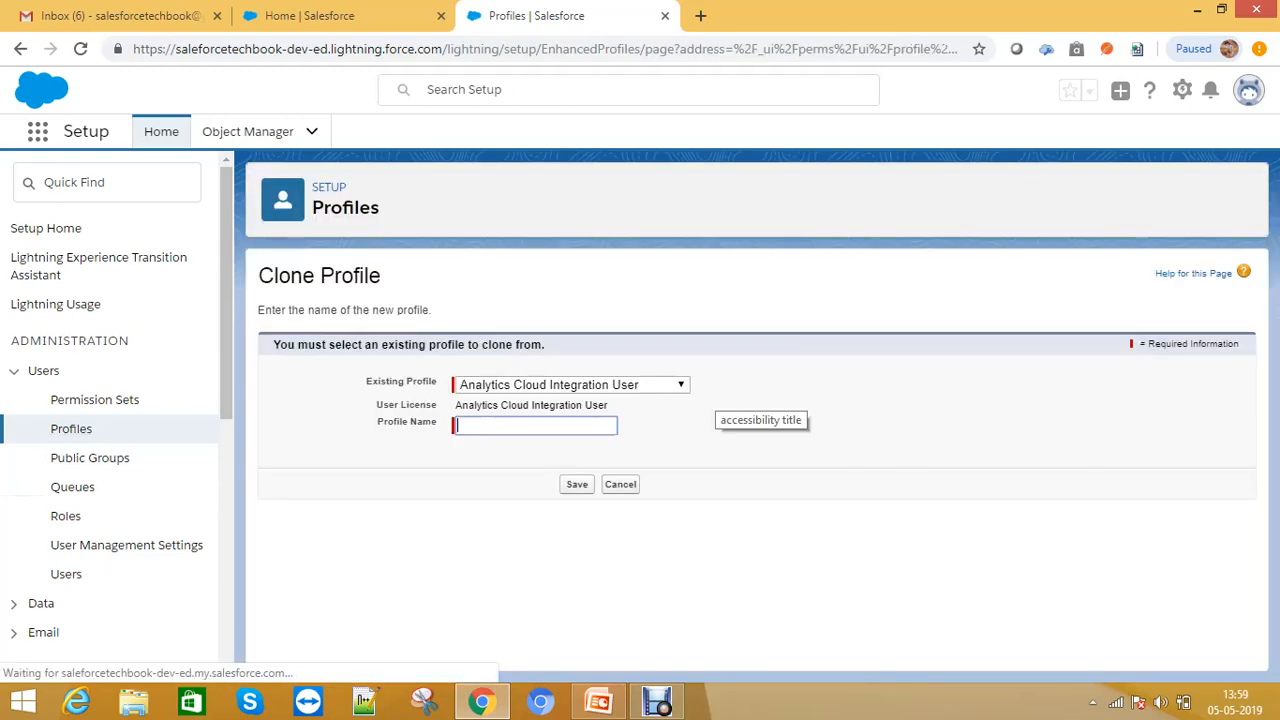
pyautogui.click(570, 384)
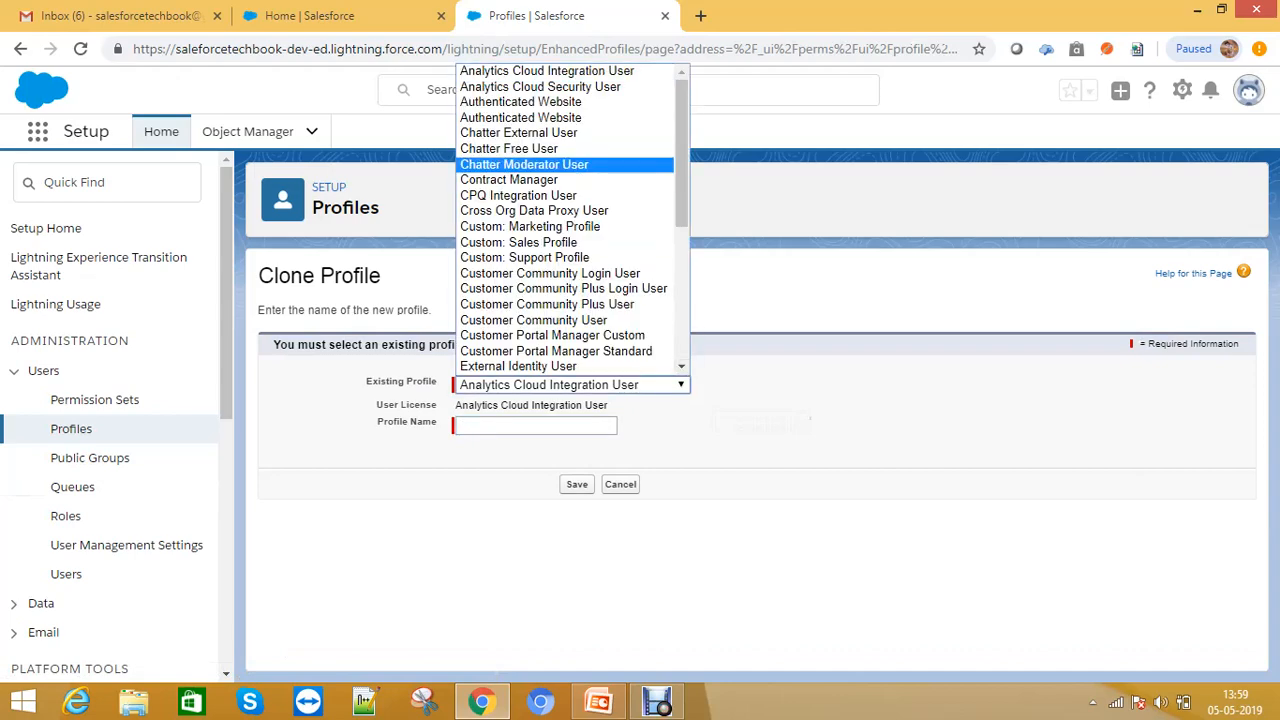
pyautogui.scroll(-5, 560, 230)
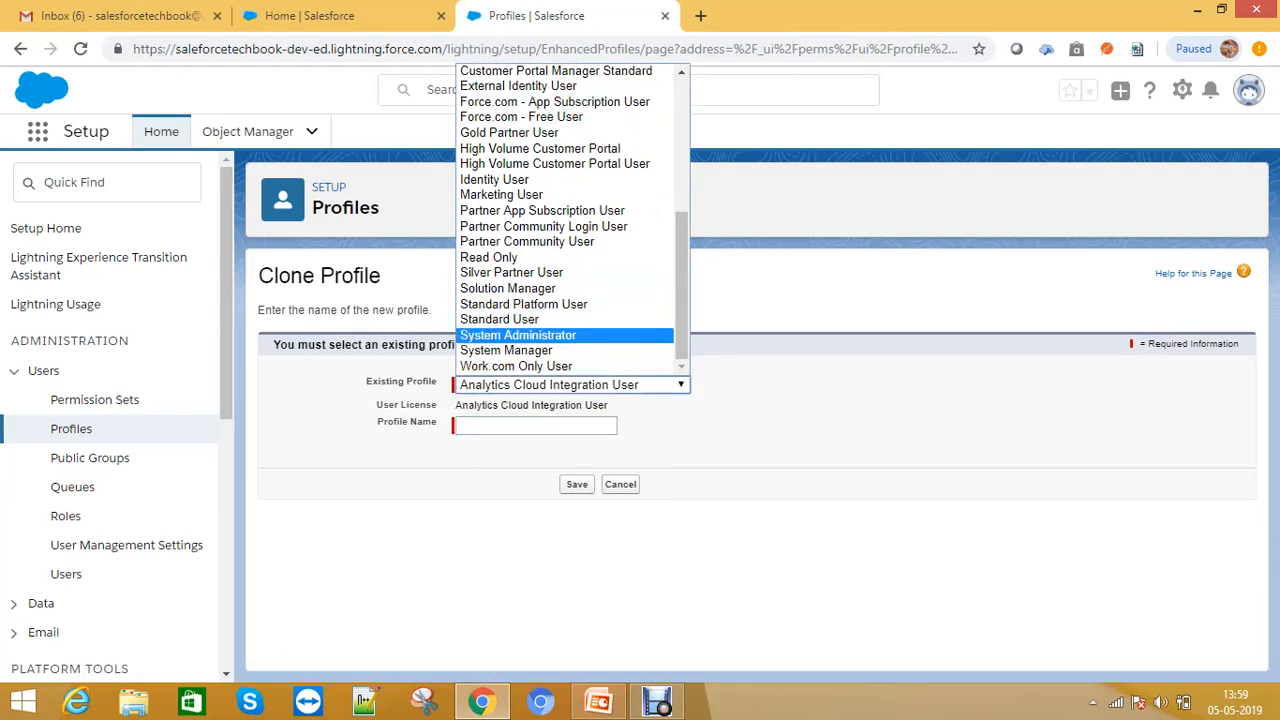
pyautogui.click(518, 335)
# - Name the cloned profile Manager Profile and save it
pyautogui.click(535, 425)
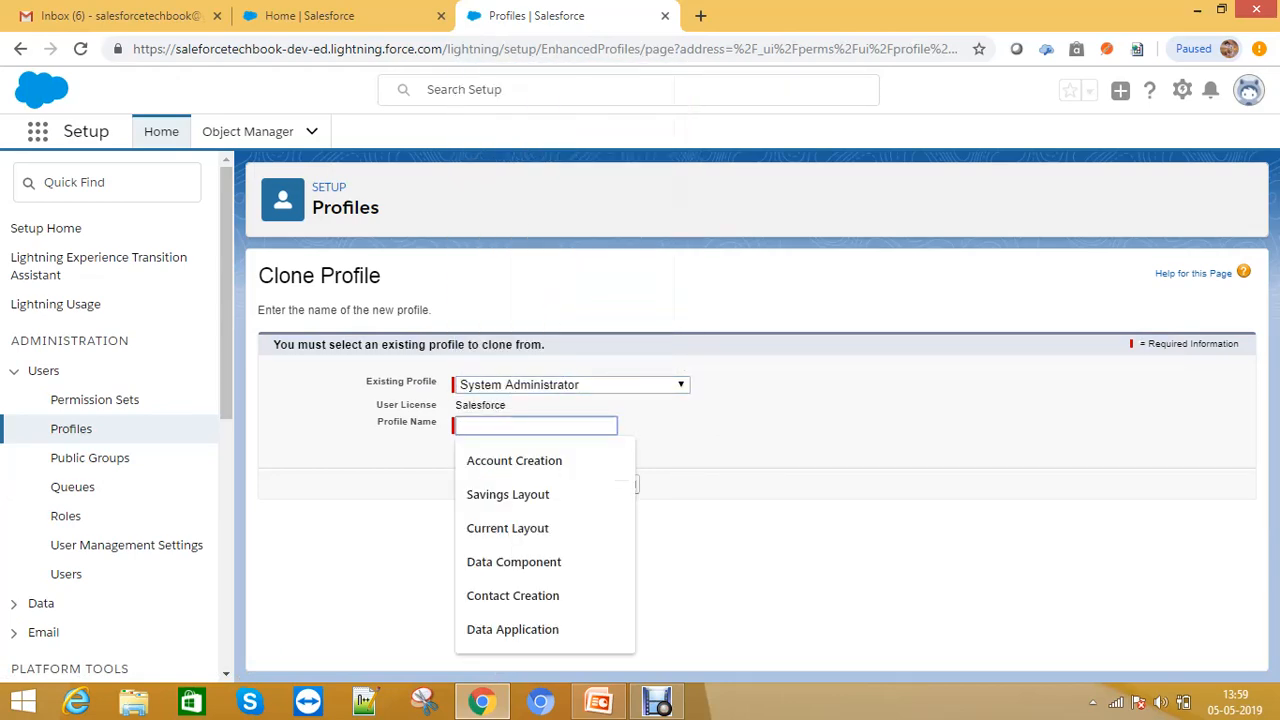
pyautogui.write('Manager')
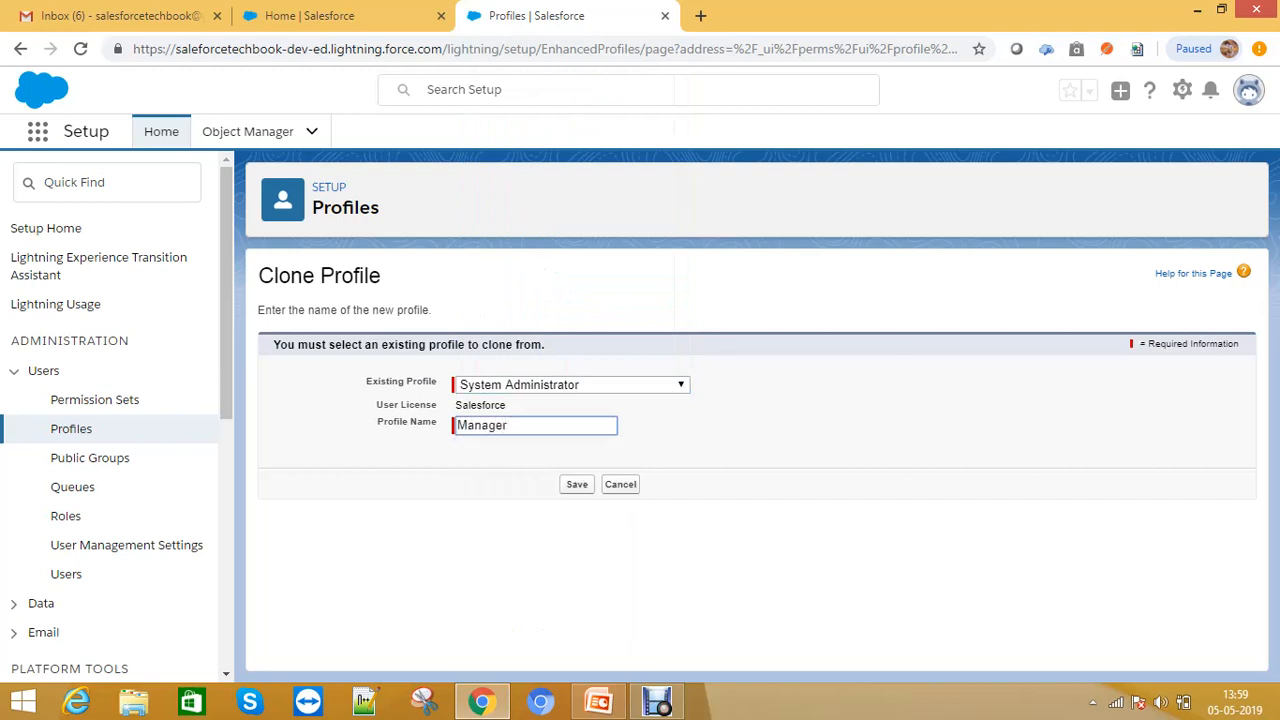
pyautogui.write(' Pri')
pyautogui.write('ofile')
pyautogui.press('Tab')
pyautogui.press('Return')
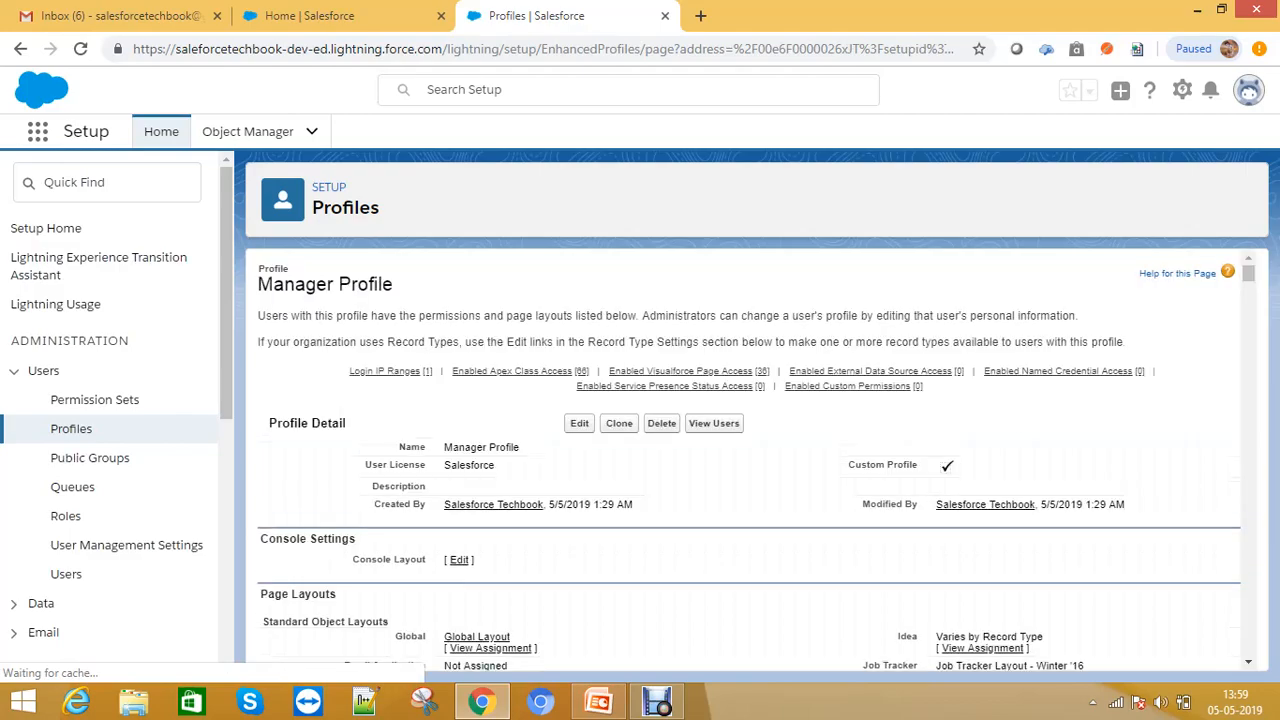
# - Open the new Manager Profile for editing
pyautogui.scroll(-3, 750, 460)
pyautogui.scroll(-10, 750, 460)
pyautogui.scroll(15, 750, 460)
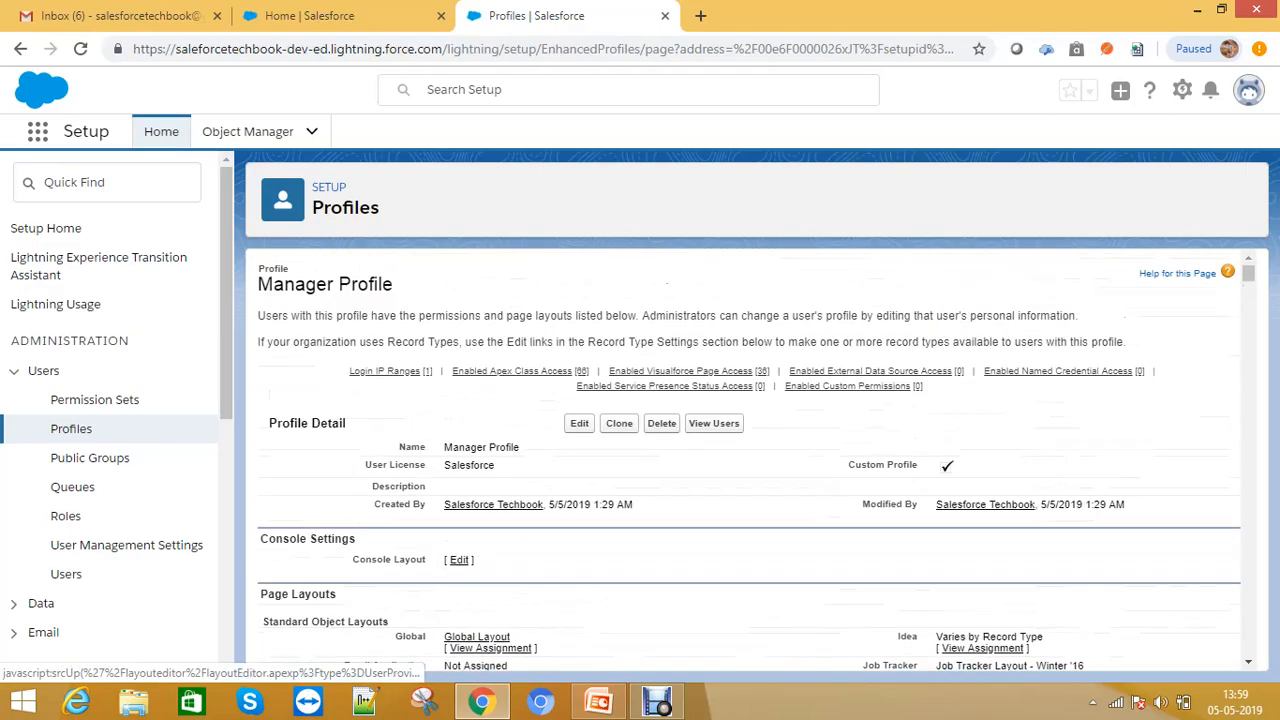
pyautogui.click(579, 423)
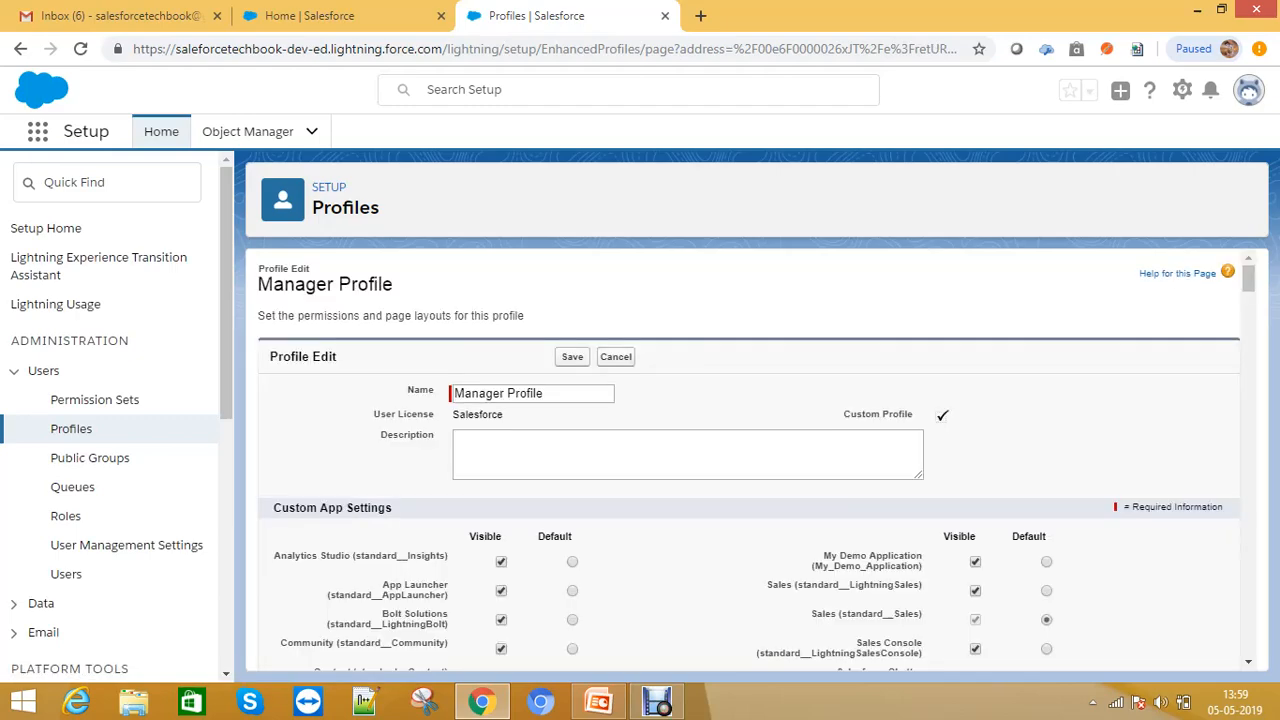
# - Review the profile's tab settings, administrative and general user permissions, and object permissions
pyautogui.scroll(-15, 750, 460)
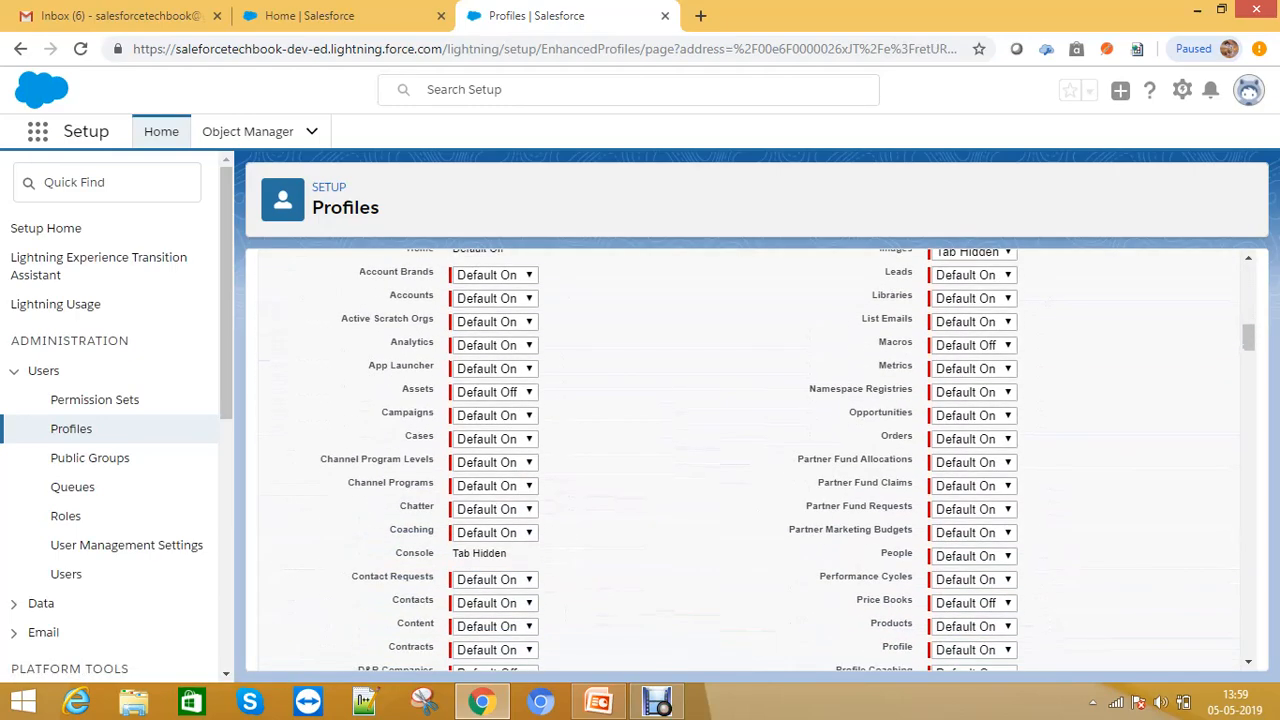
pyautogui.scroll(3, 750, 460)
pyautogui.scroll(-8, 750, 460)
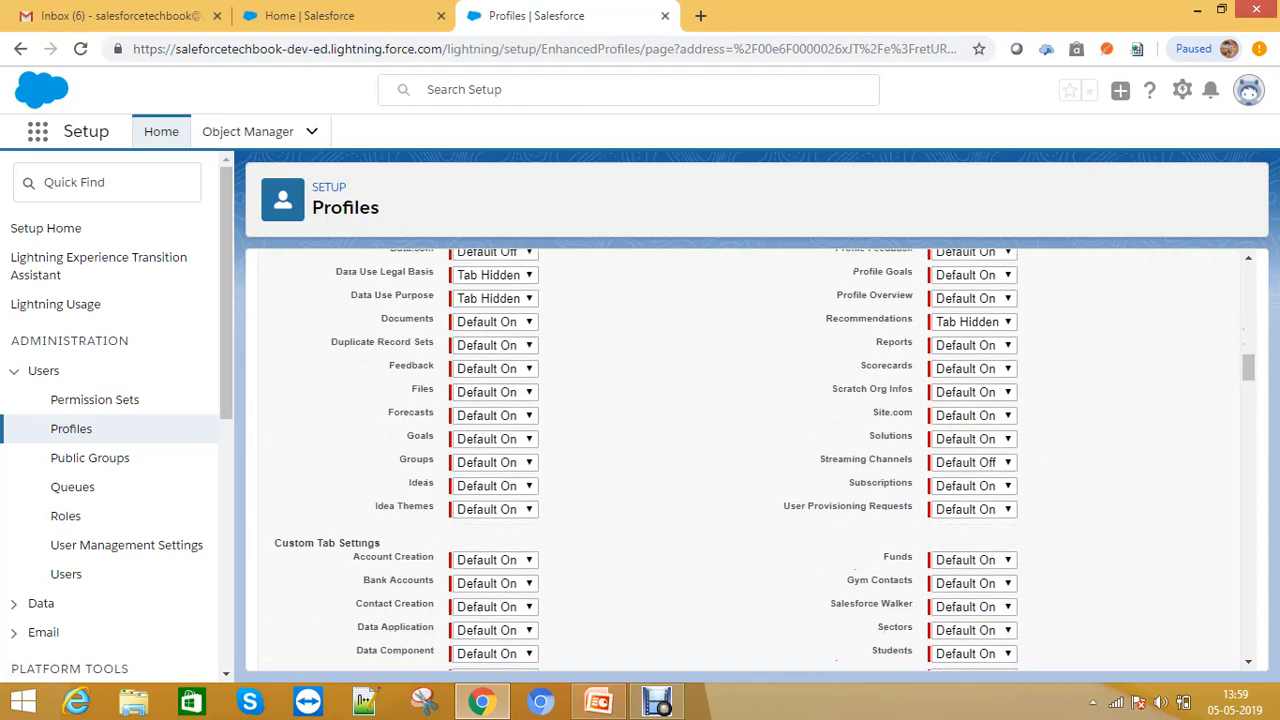
pyautogui.scroll(-7, 750, 460)
pyautogui.scroll(3, 750, 460)
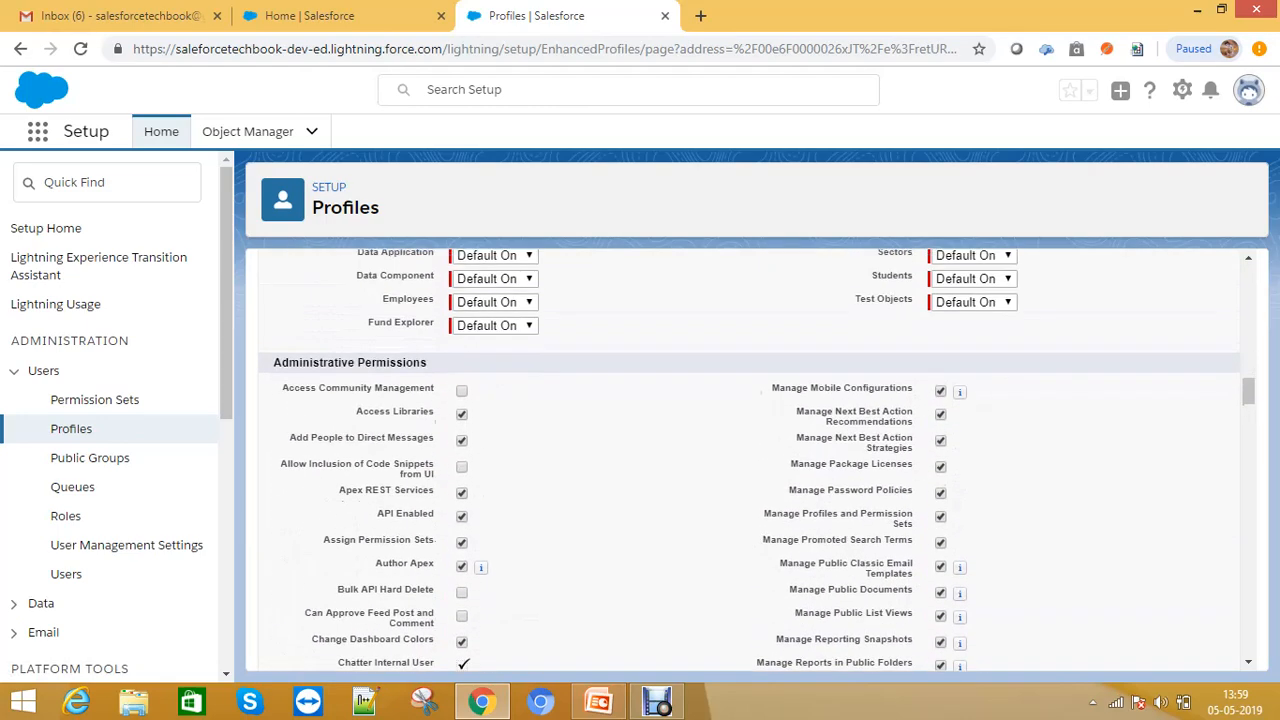
pyautogui.moveTo(273, 362); pyautogui.dragTo(434, 389)
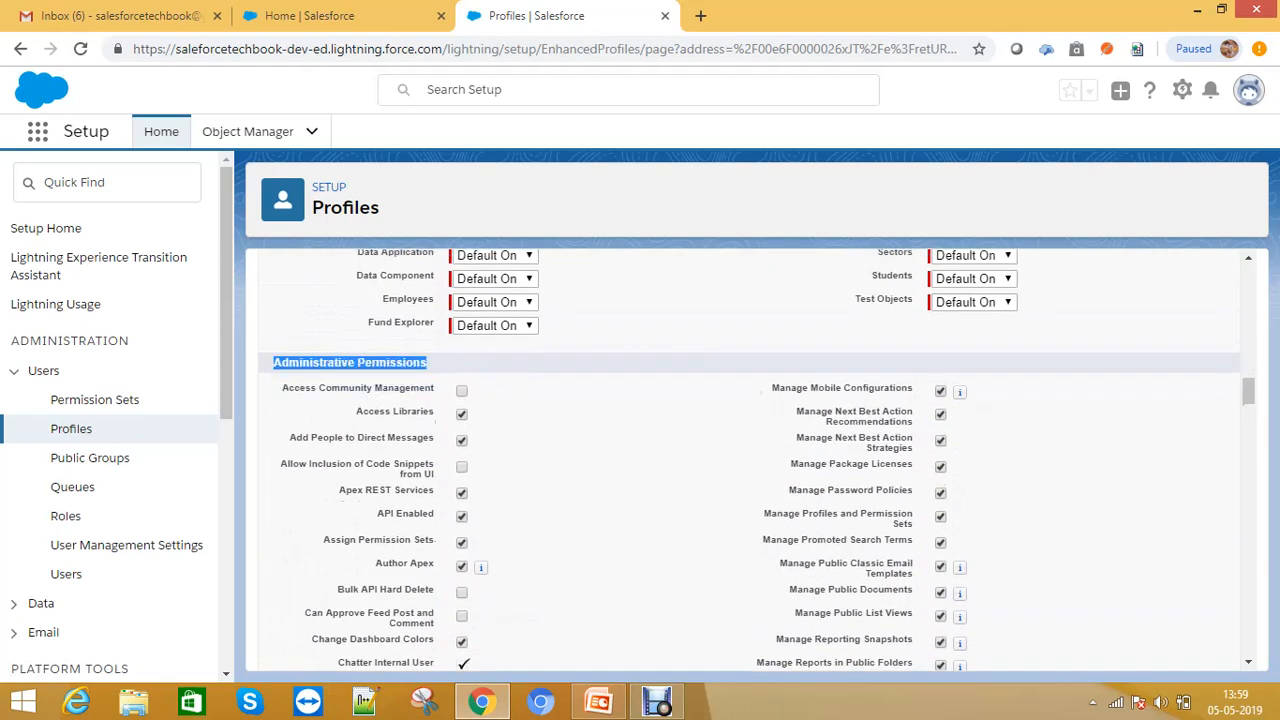
pyautogui.scroll(-15, 750, 460)
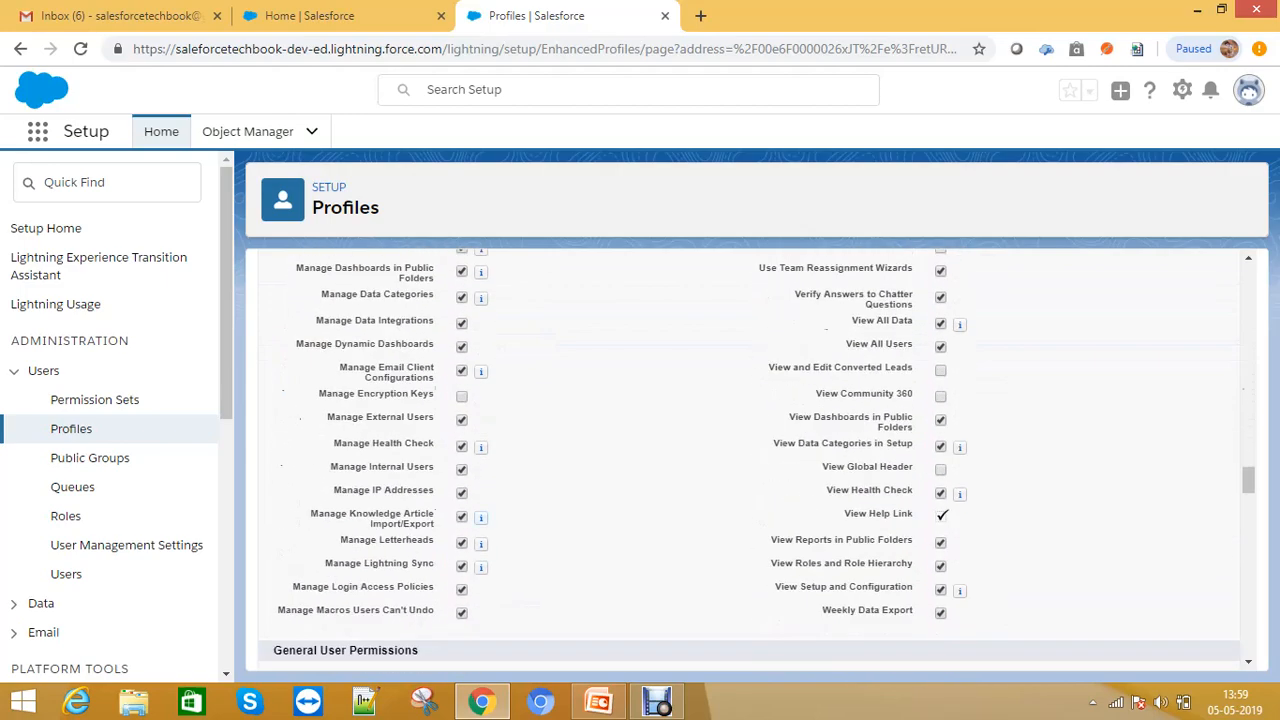
pyautogui.scroll(-4, 750, 460)
pyautogui.moveTo(281, 275); pyautogui.dragTo(418, 275)
pyautogui.scroll(1, 750, 460)
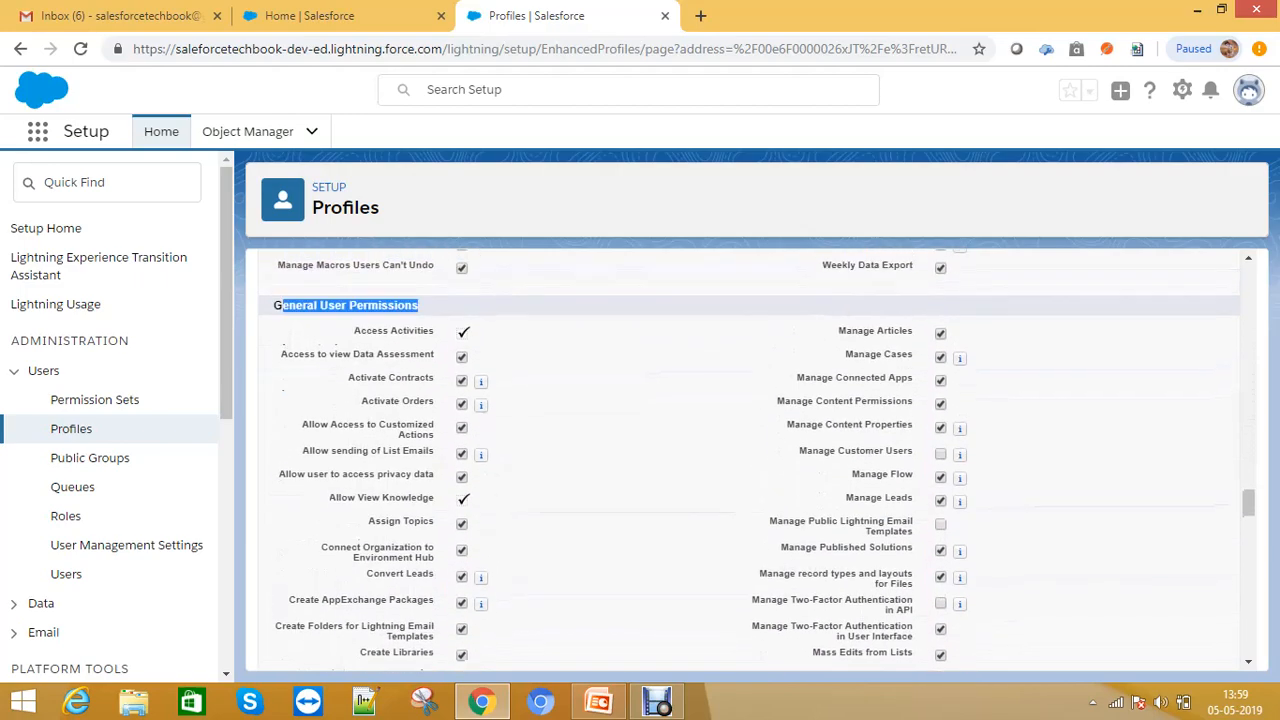
pyautogui.scroll(-15, 750, 460)
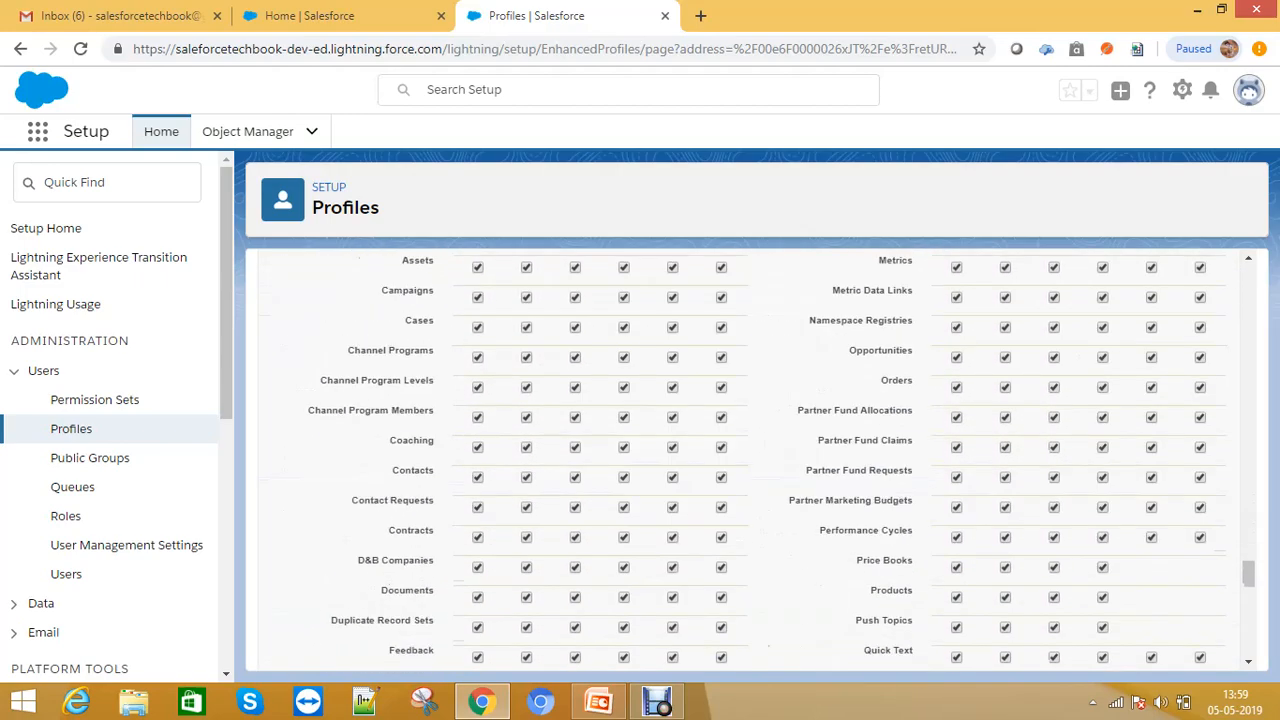
pyautogui.scroll(2, 750, 460)
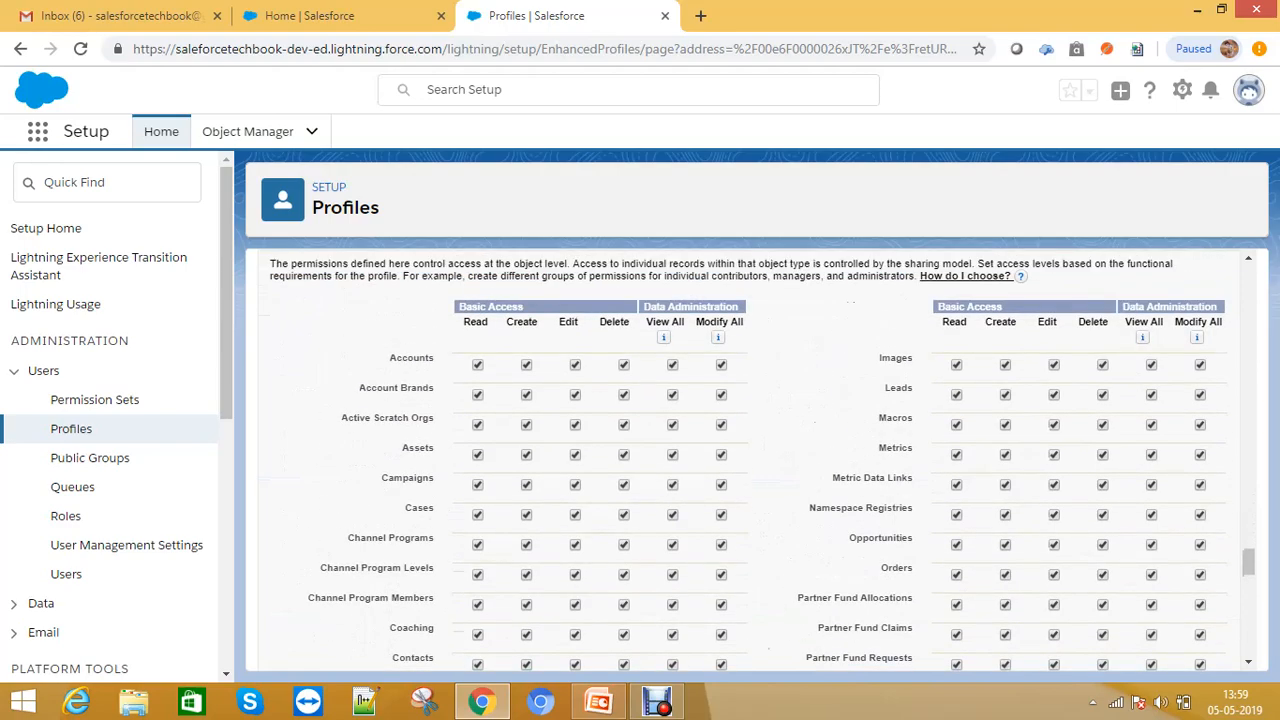
pyautogui.scroll(20, 750, 460)
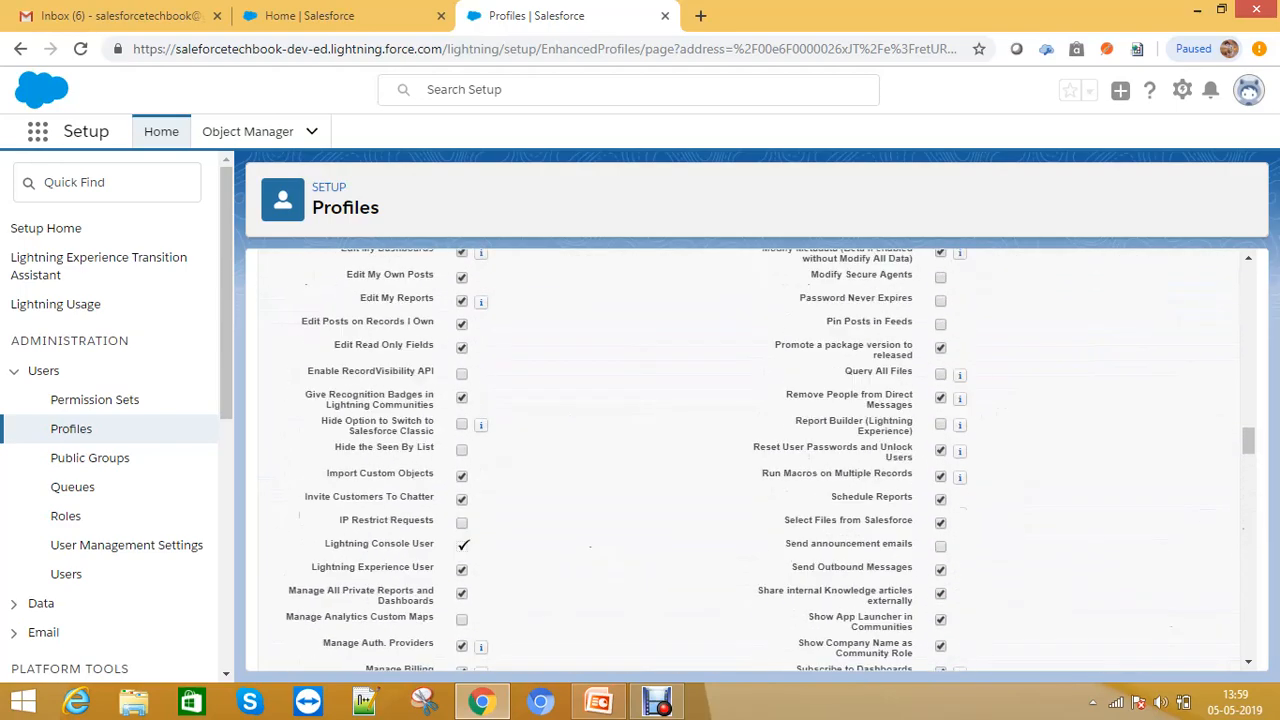
pyautogui.scroll(8, 750, 460)
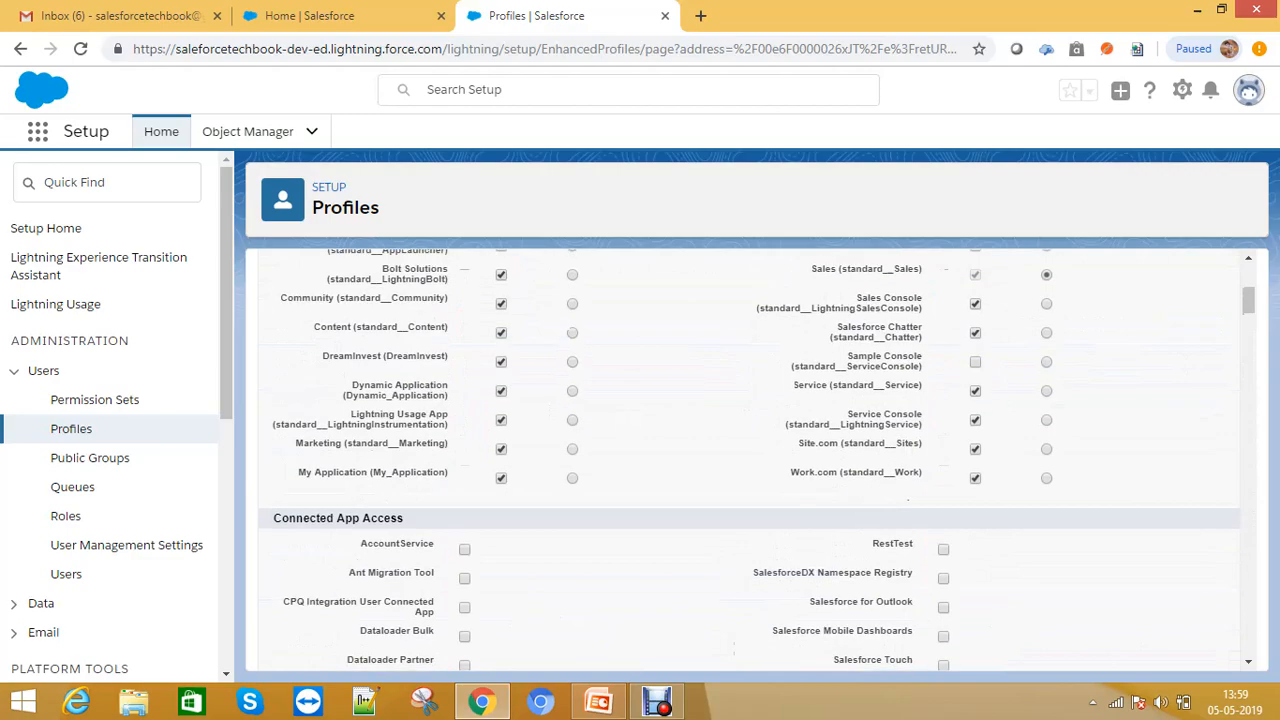
pyautogui.scroll(-5, 750, 460)
pyautogui.scroll(-10, 750, 460)
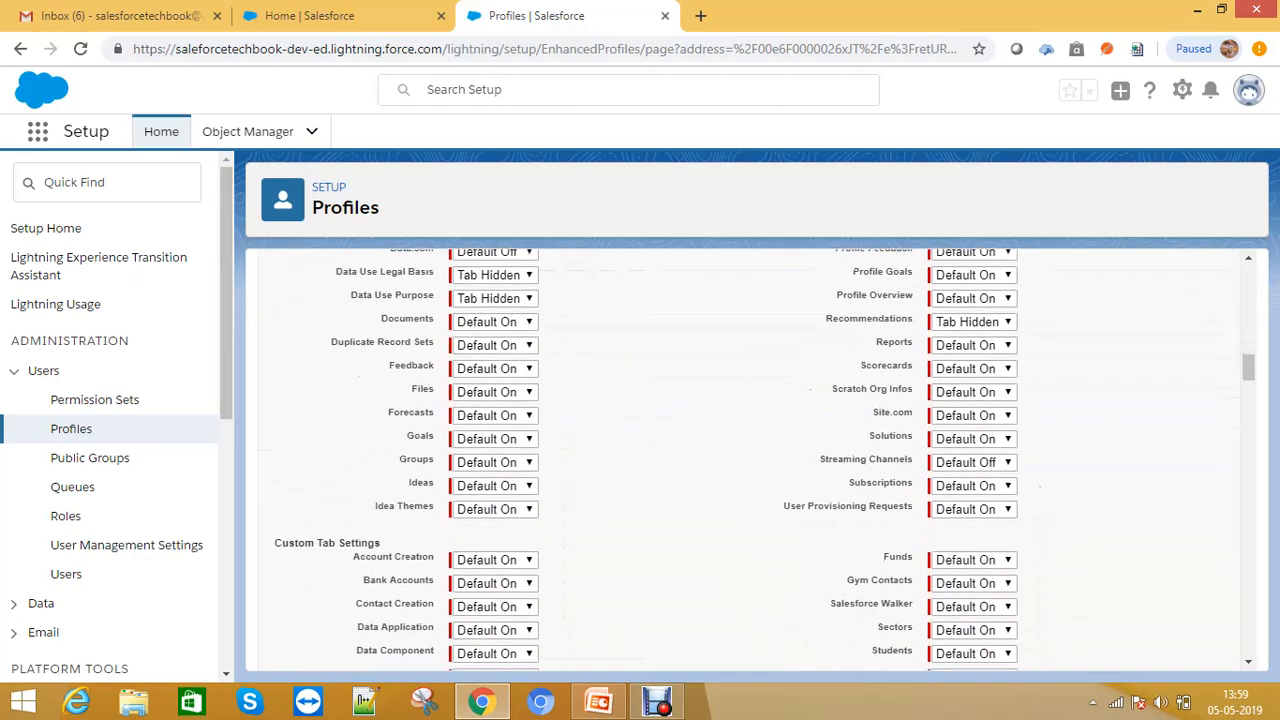
pyautogui.scroll(5, 750, 460)
pyautogui.scroll(5, 750, 460)
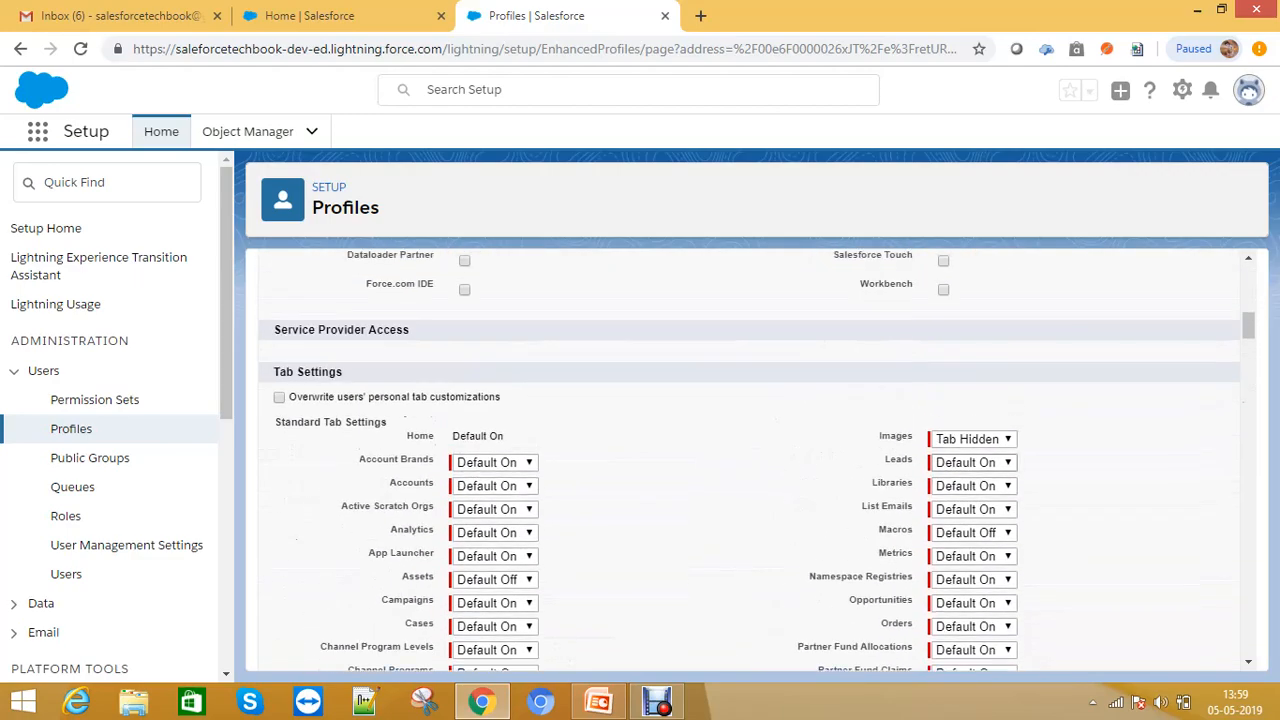
# - Change the Images tab visibility and set it back to Tab Hidden
pyautogui.click(972, 438)
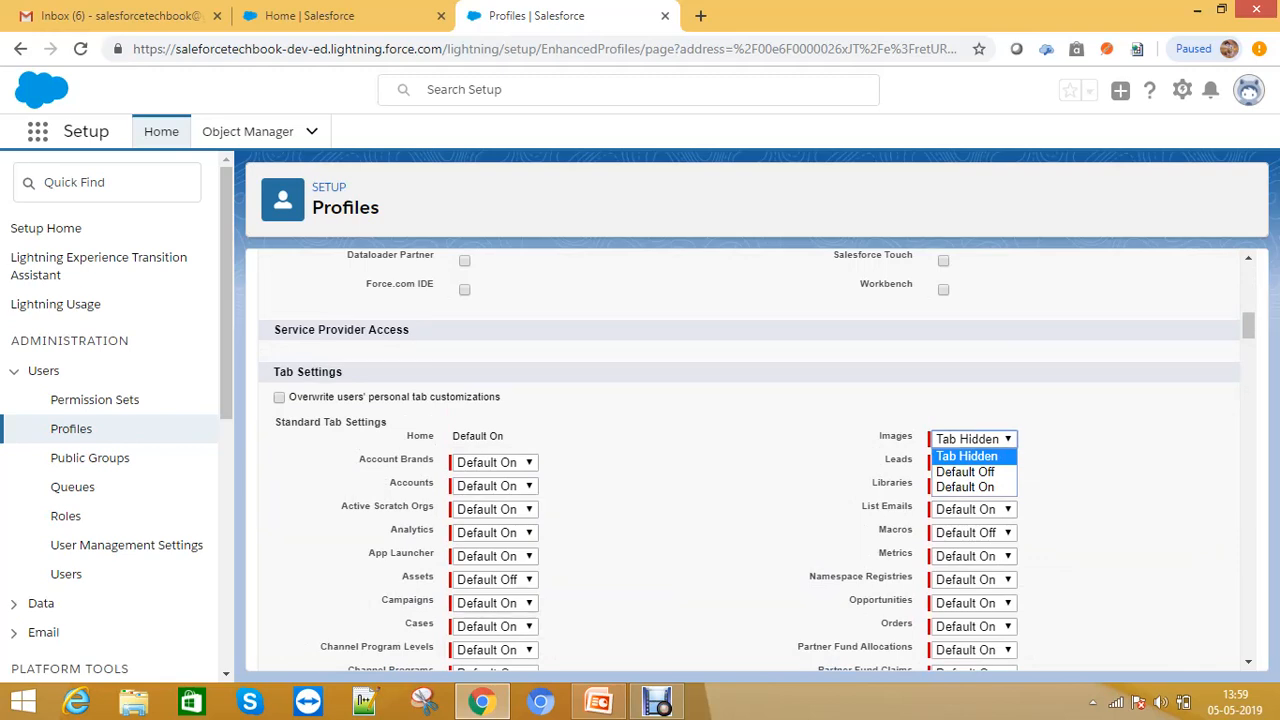
pyautogui.press('Down')
pyautogui.press('Down')
pyautogui.press('Return')
pyautogui.hotkey('alt', 'Down')
pyautogui.press('Up')
pyautogui.press('Up')
pyautogui.press('Return')
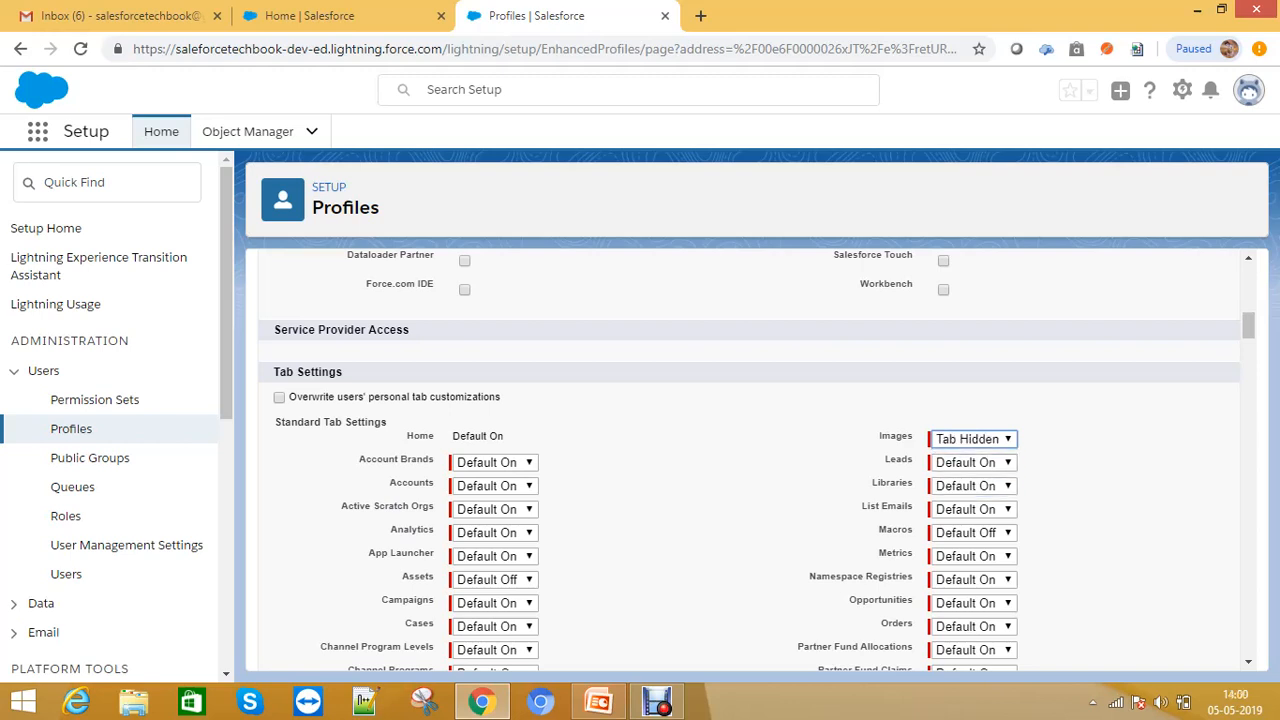
# - Review the administrative permissions listed for the Manager Profile
pyautogui.scroll(-3, 750, 460)
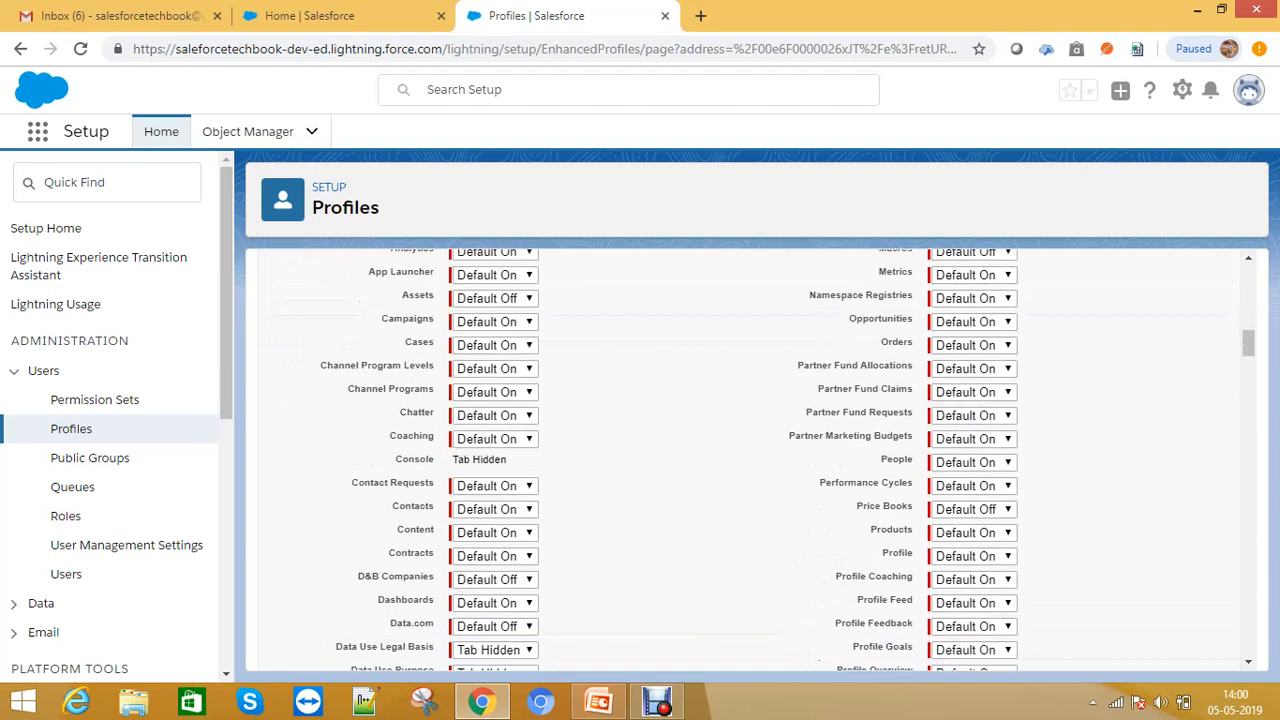
pyautogui.scroll(-8, 750, 460)
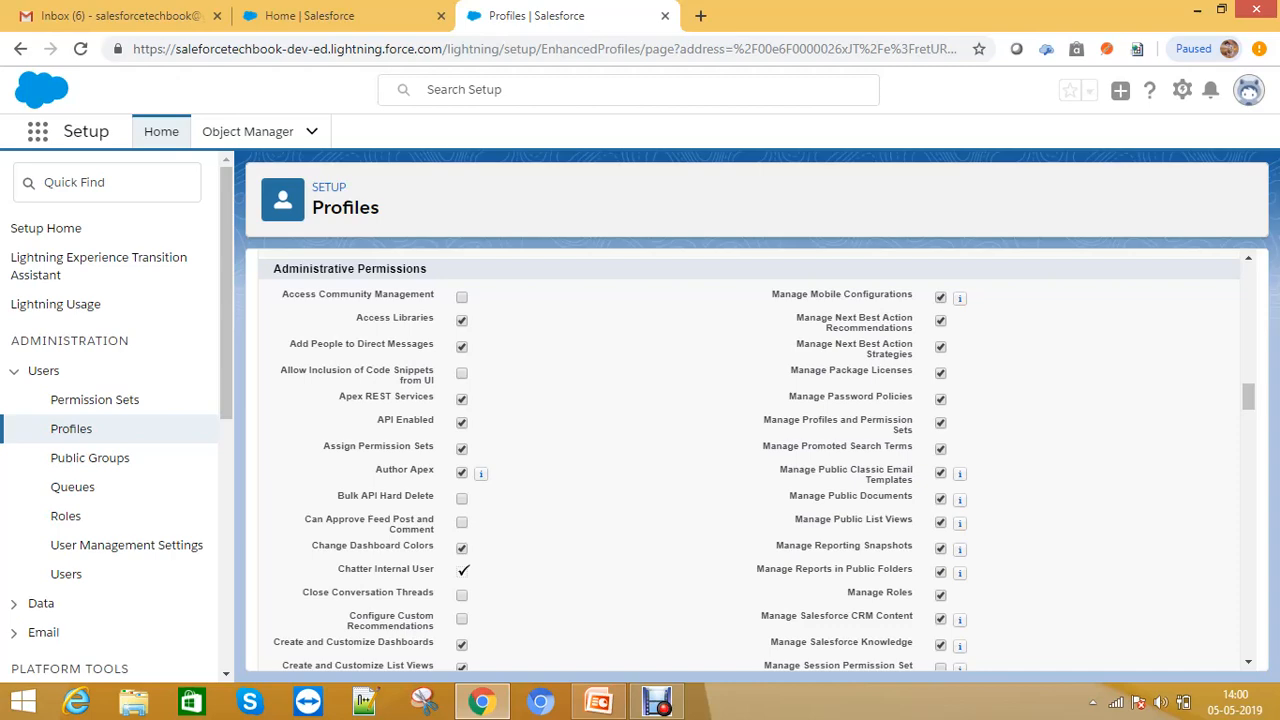
pyautogui.scroll(-1, 750, 460)
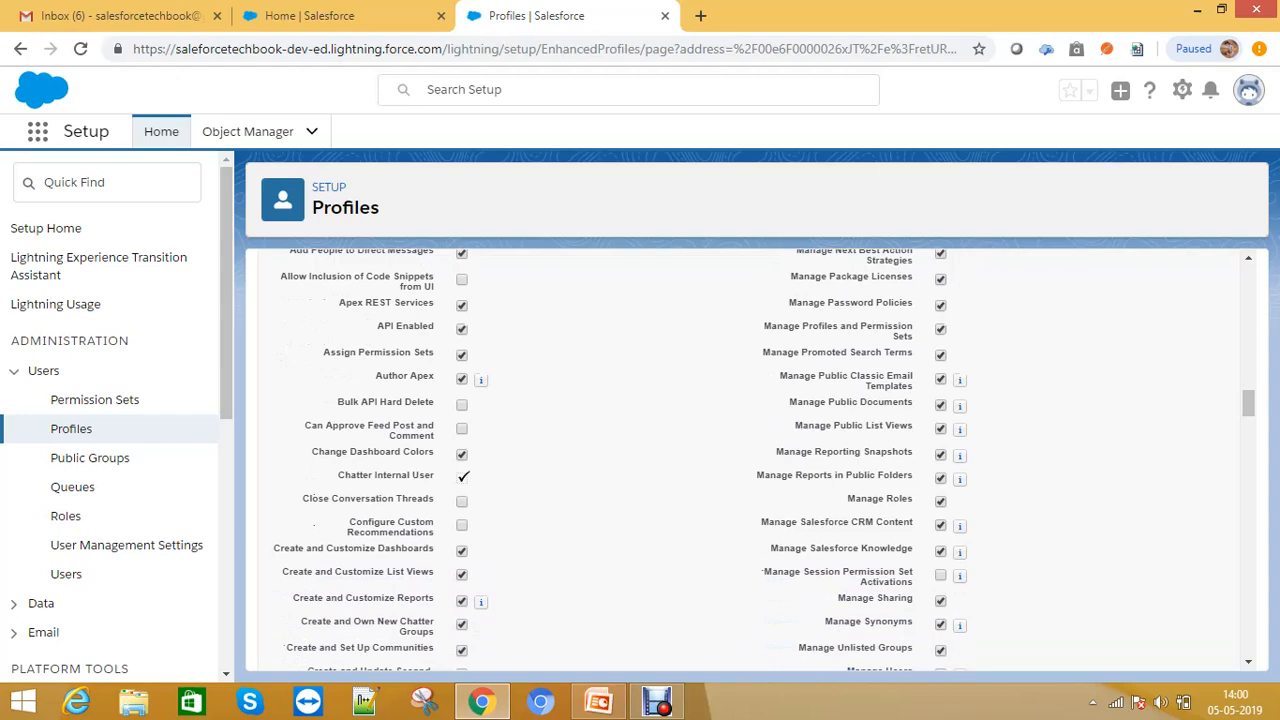
pyautogui.scroll(1, 750, 460)
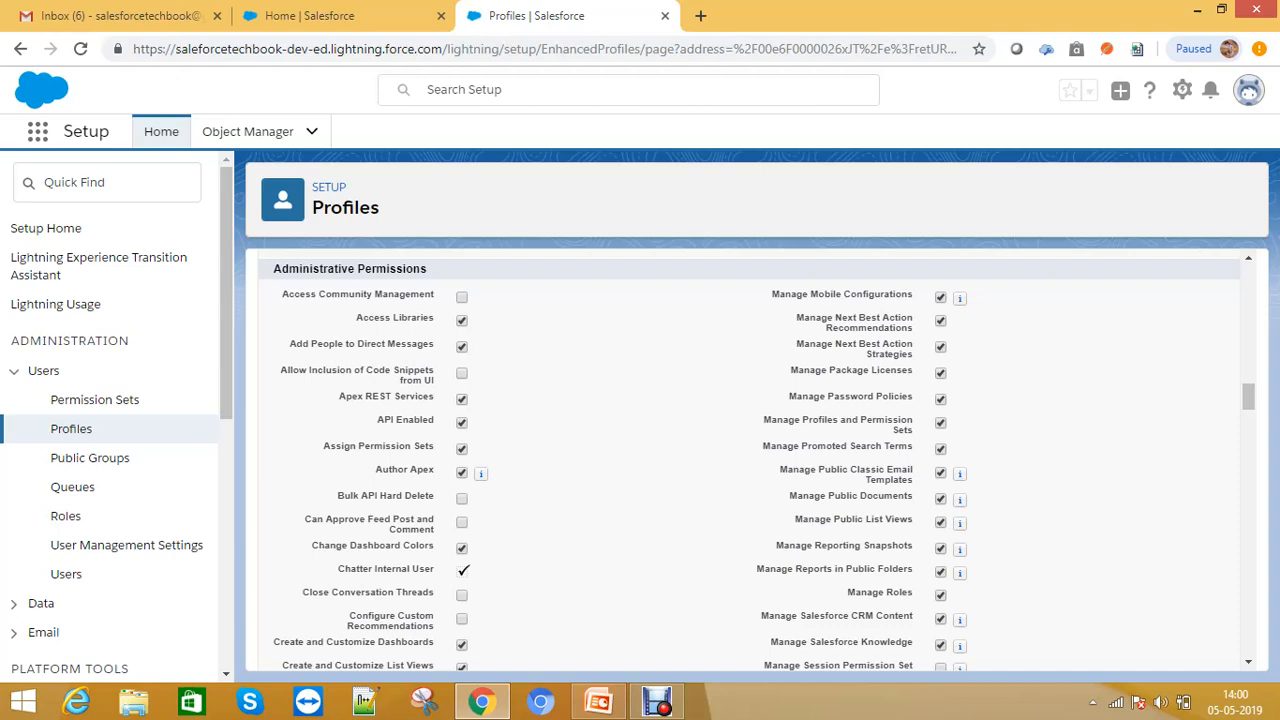
pyautogui.scroll(-1, 750, 460)
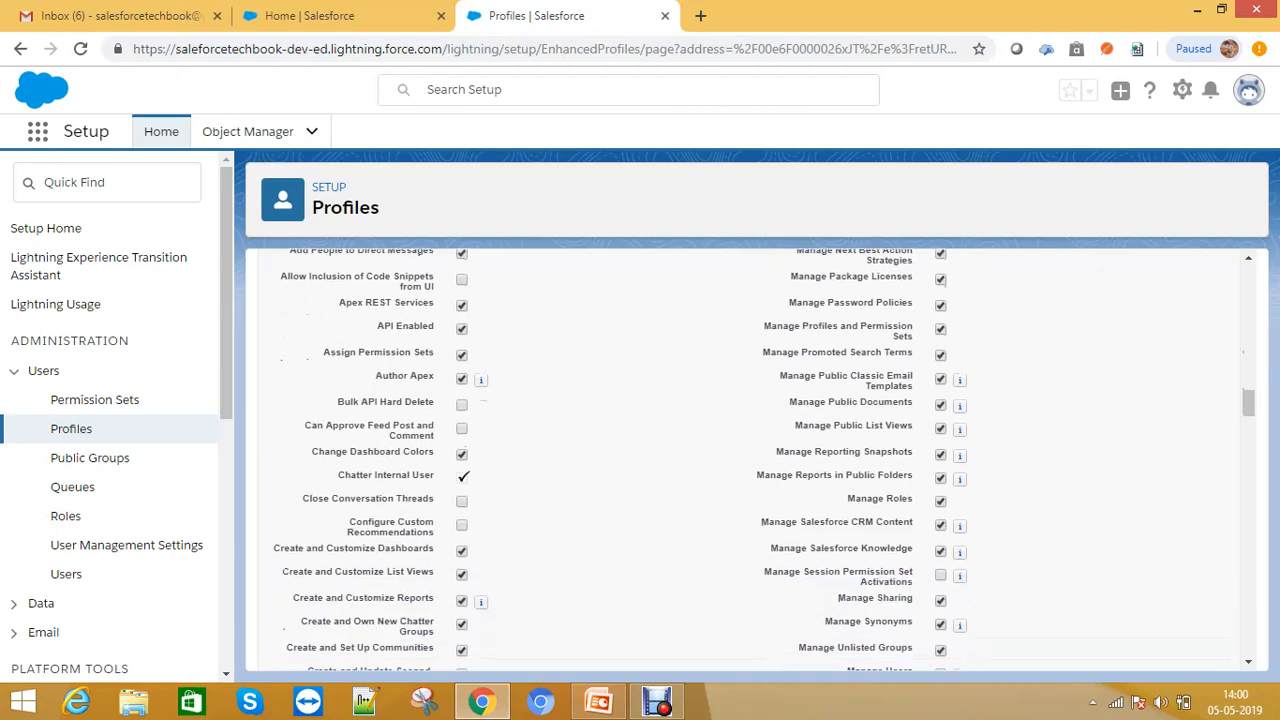
pyautogui.scroll(-1, 750, 460)
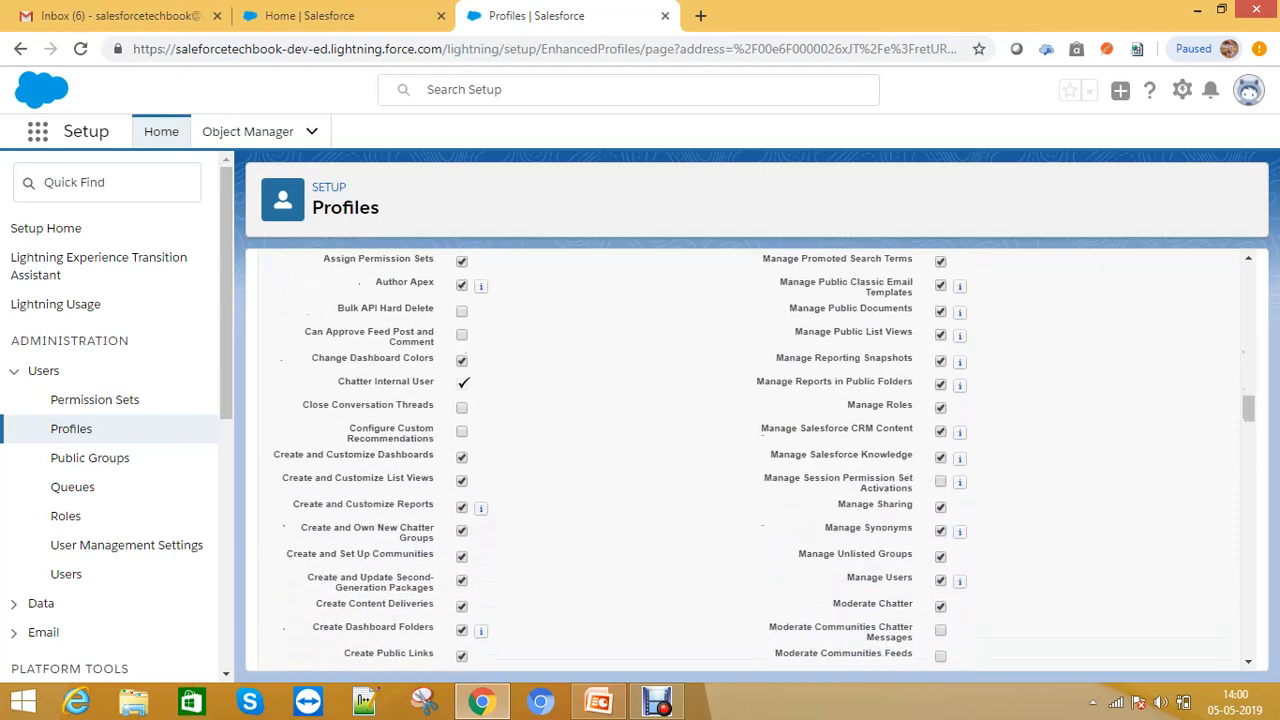
pyautogui.moveTo(808, 331); pyautogui.dragTo(913, 331)
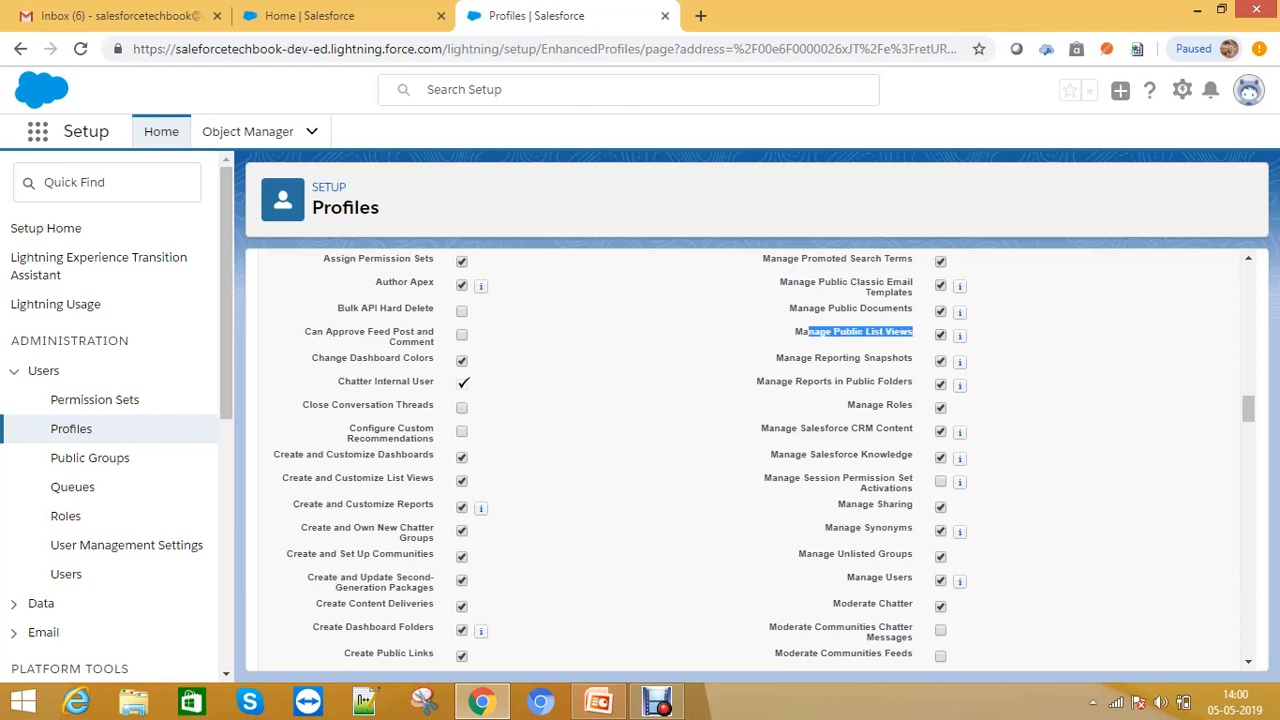
pyautogui.moveTo(815, 308); pyautogui.dragTo(913, 308)
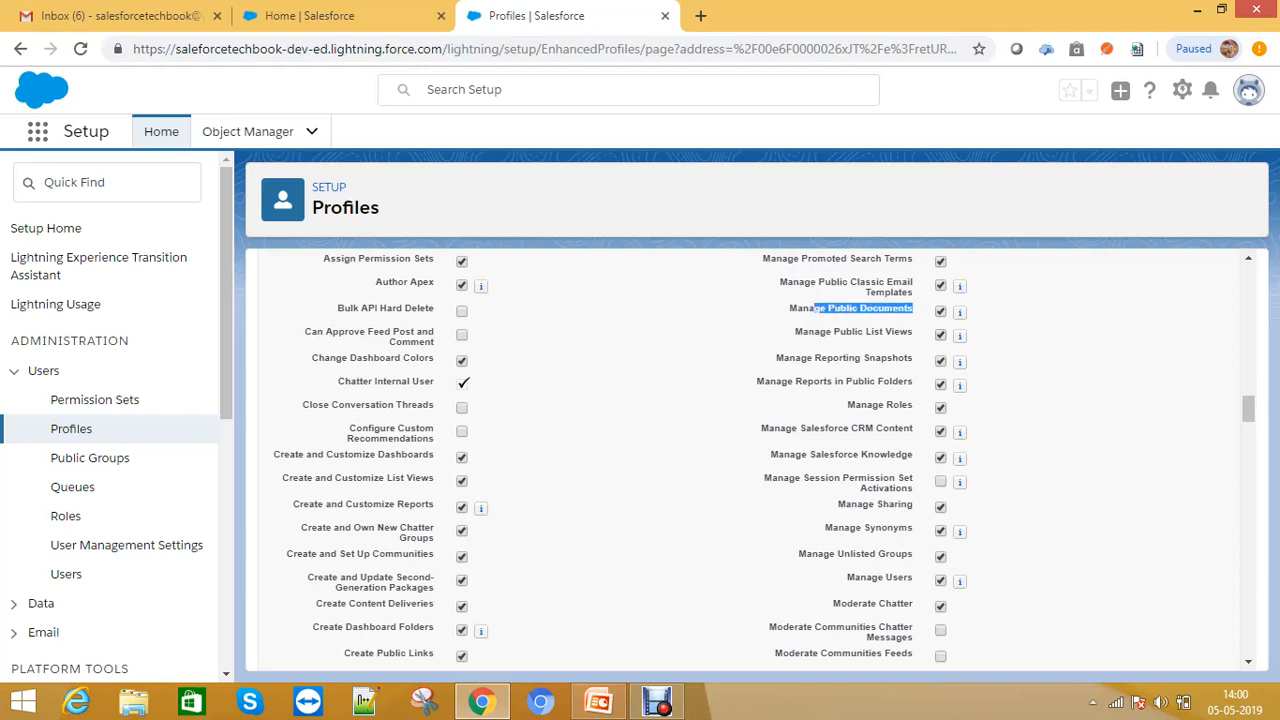
pyautogui.moveTo(840, 282); pyautogui.dragTo(913, 292)
pyautogui.scroll(-2, 756, 460)
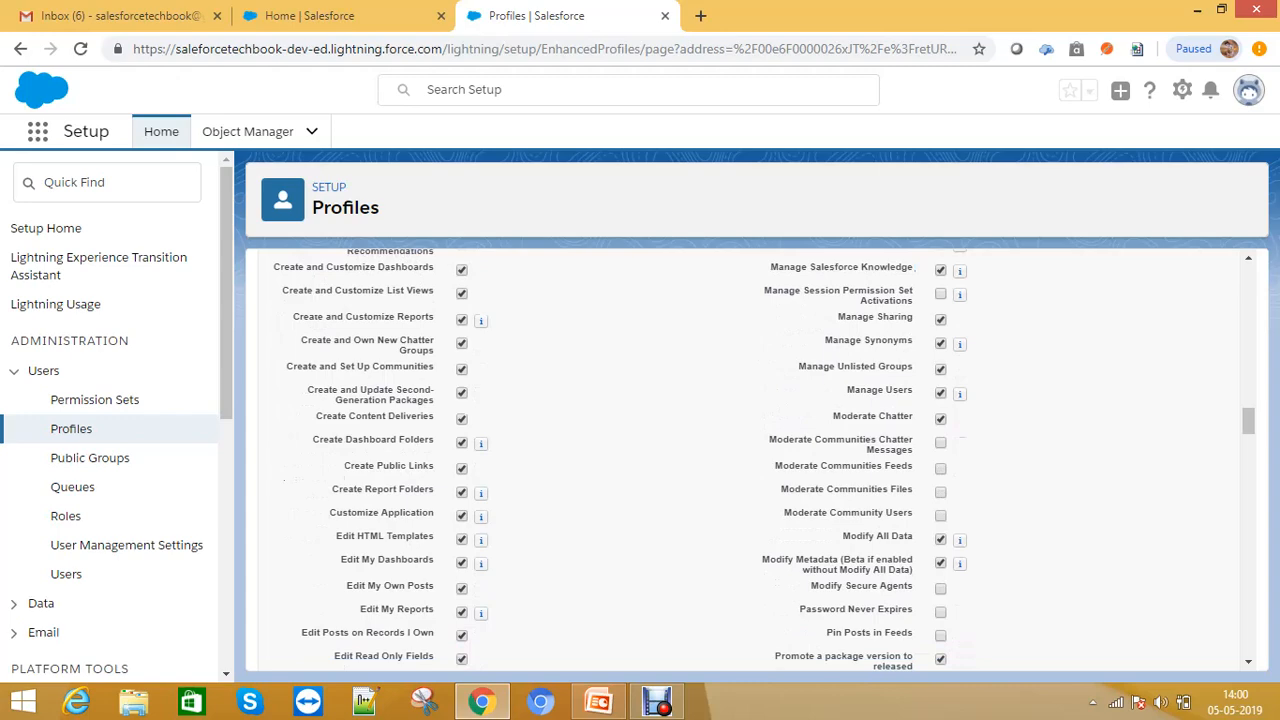
pyautogui.scroll(-3, 959, 455)
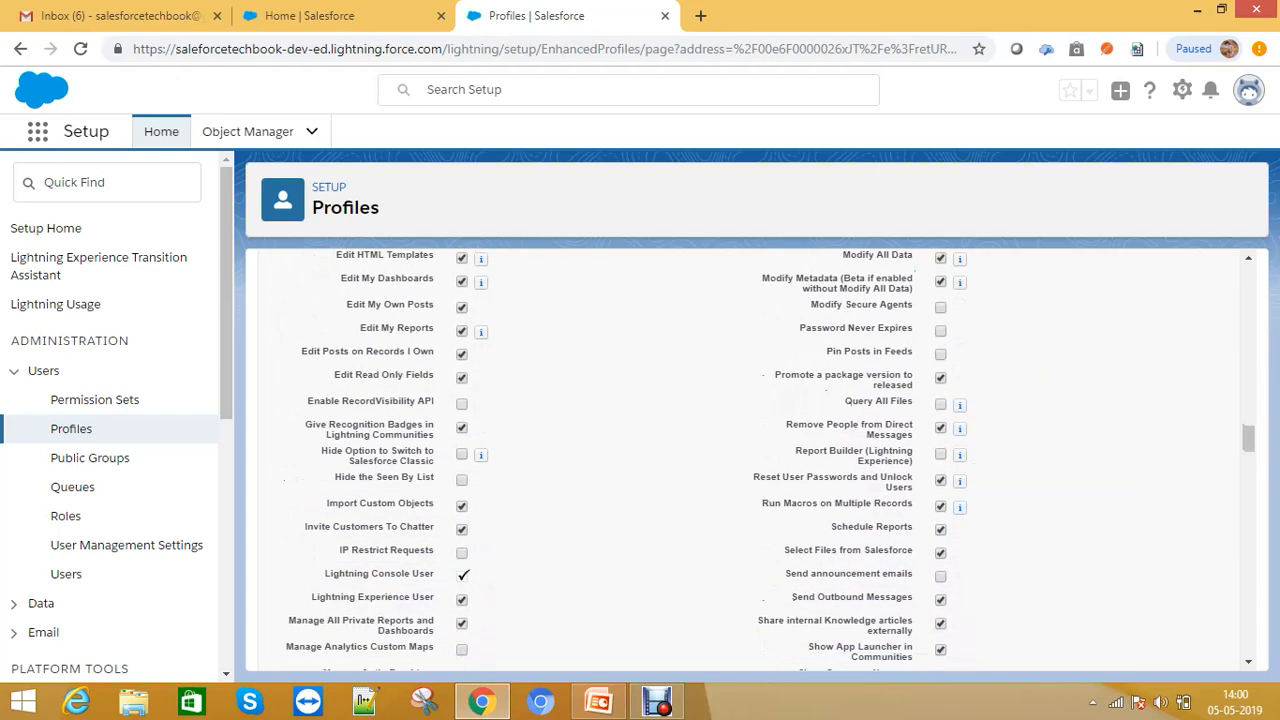
pyautogui.scroll(-3, 959, 455)
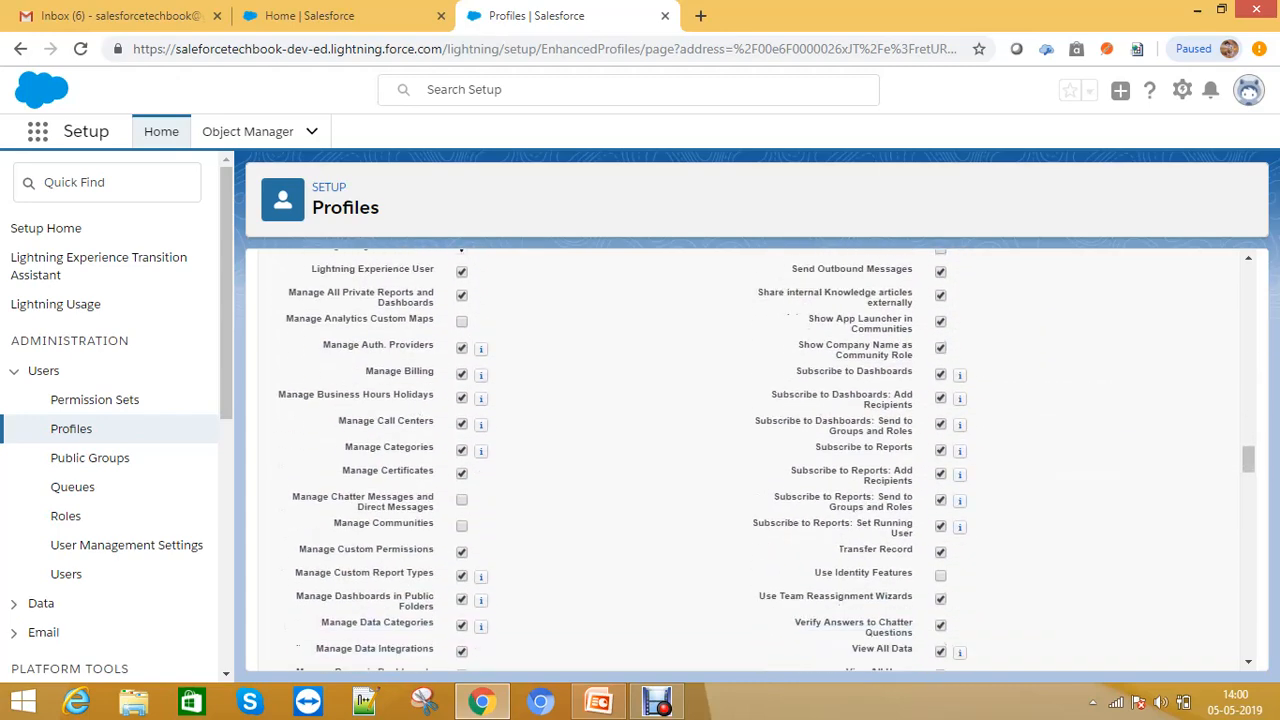
pyautogui.scroll(-1, 756, 460)
pyautogui.scroll(-2, 749, 460)
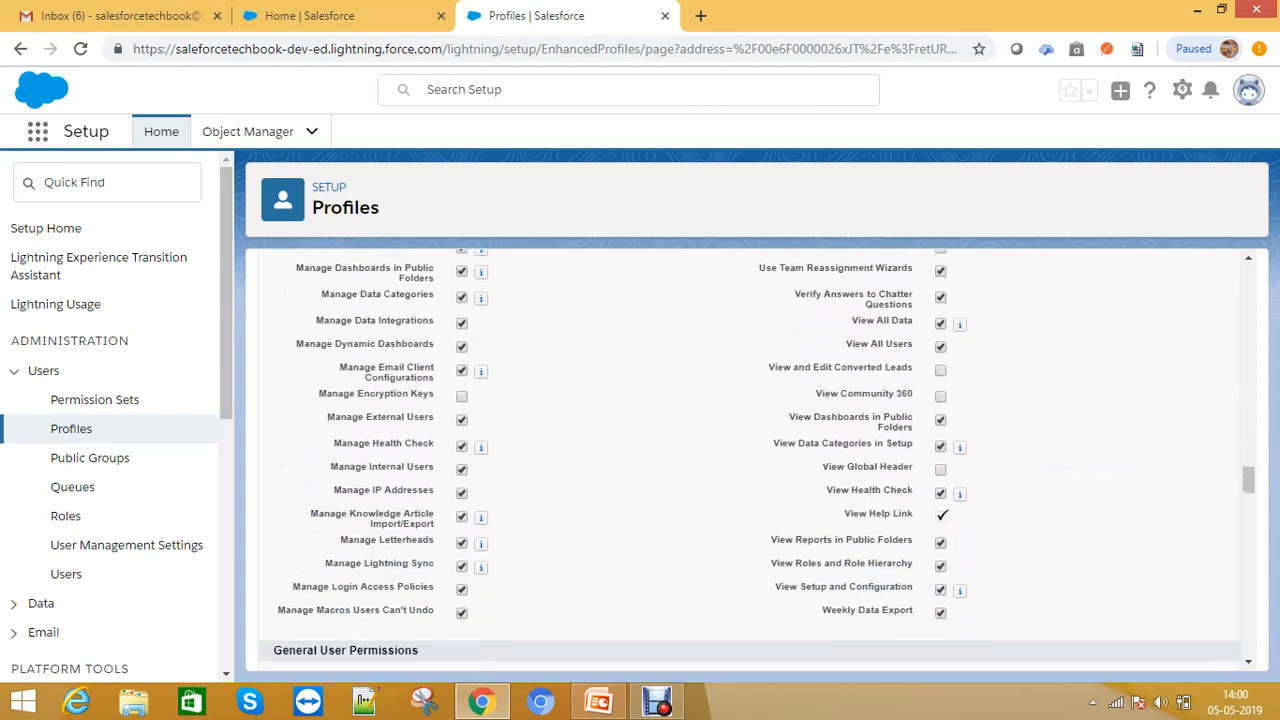
# - Review the remaining administrative permissions and the general user permissions of the Manager Profile
pyautogui.scroll(-2, 749, 460)
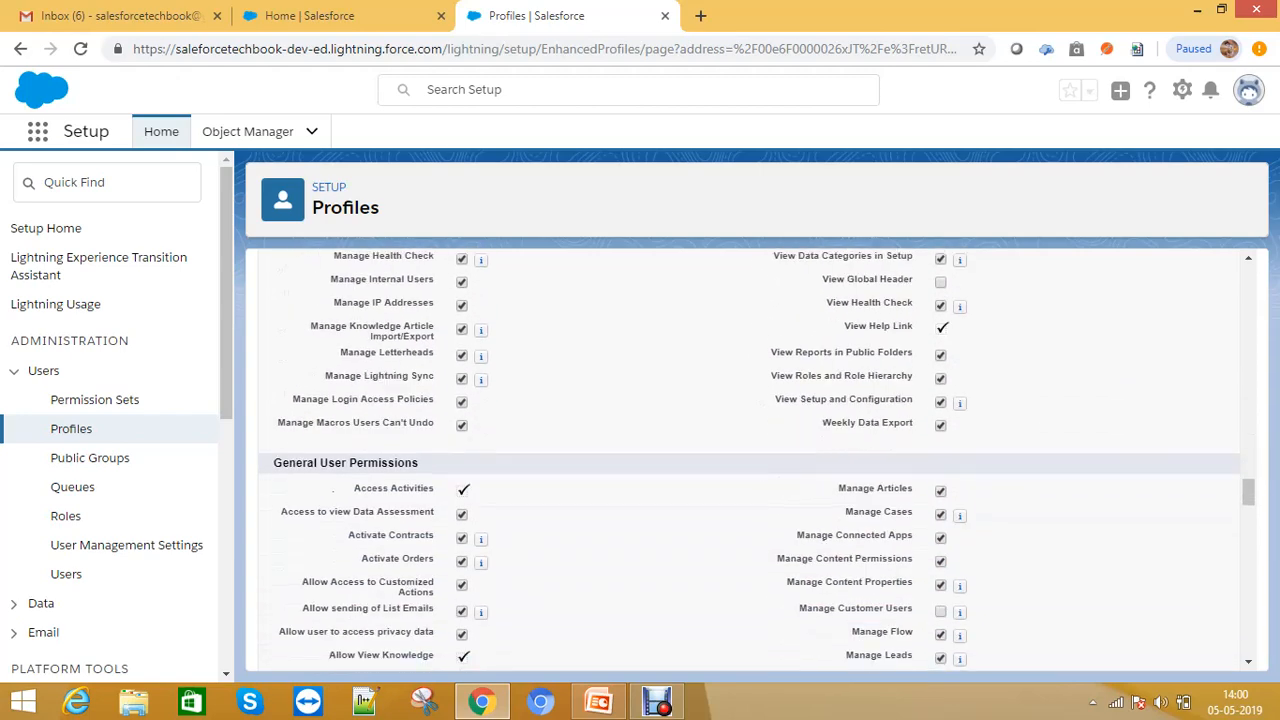
pyautogui.scroll(-2, 749, 460)
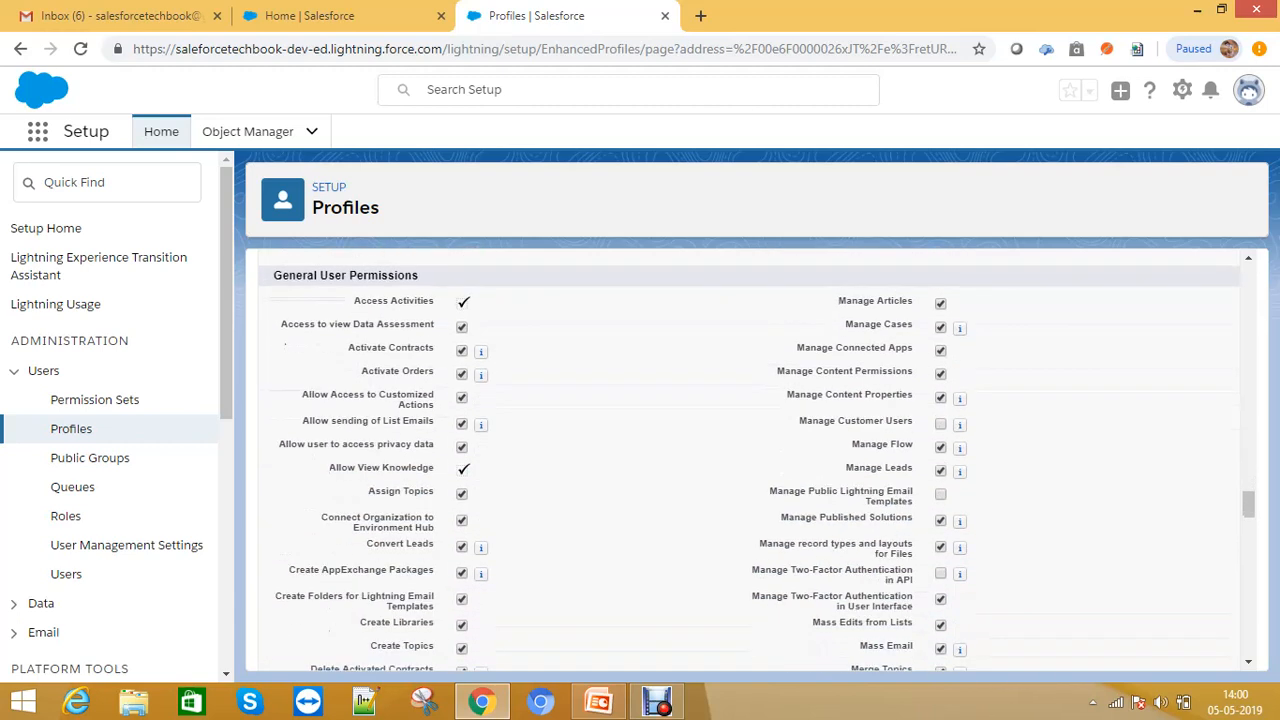
pyautogui.moveTo(838, 301); pyautogui.dragTo(914, 301)
pyautogui.scroll(-1, 757, 460)
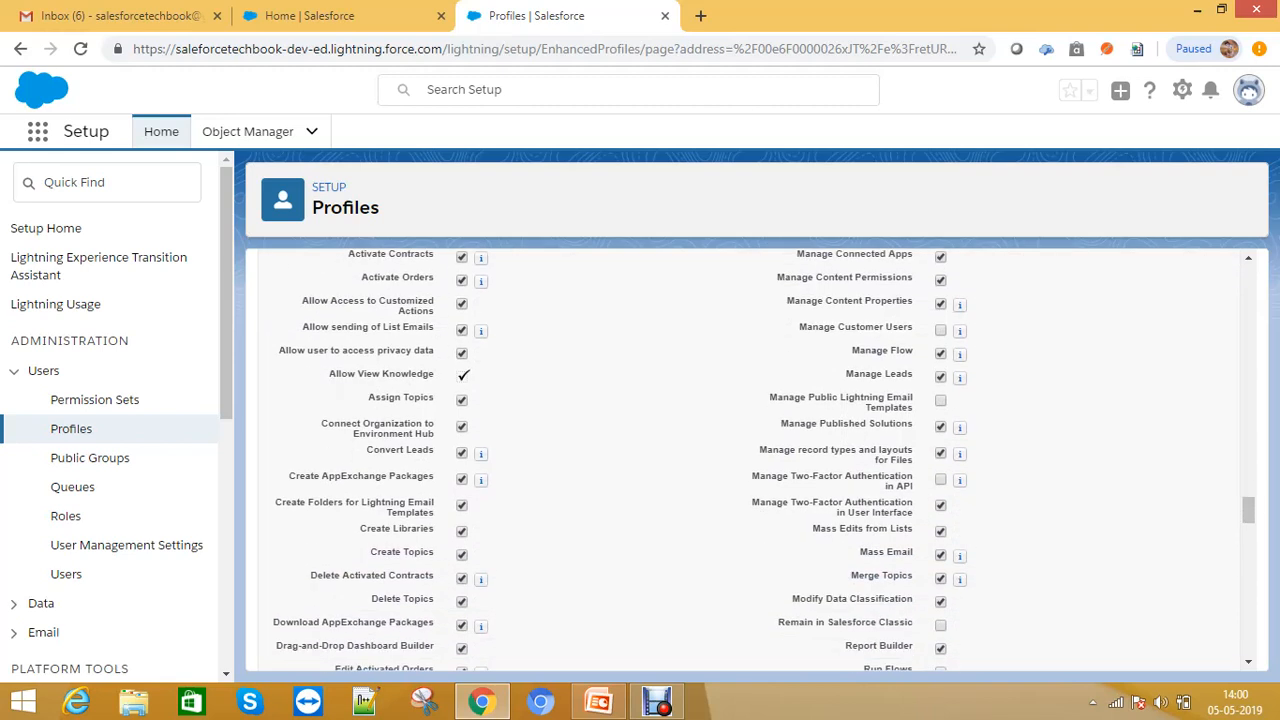
pyautogui.moveTo(845, 373); pyautogui.dragTo(906, 374)
pyautogui.moveTo(851, 350); pyautogui.dragTo(913, 350)
pyautogui.scroll(-1, 757, 460)
pyautogui.scroll(-3, 757, 460)
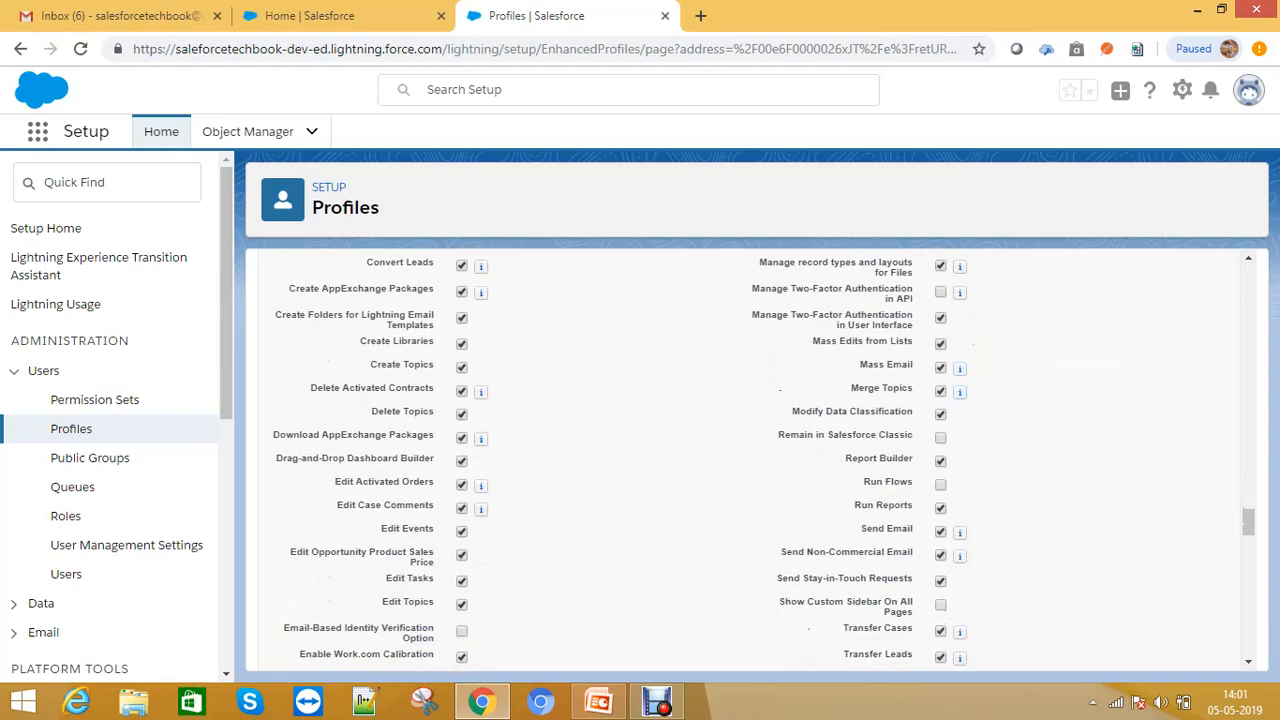
pyautogui.tripleClick(879, 458)
pyautogui.moveTo(870, 482); pyautogui.dragTo(914, 482)
pyautogui.scroll(-1, 914, 482)
pyautogui.moveTo(861, 412); pyautogui.dragTo(914, 412)
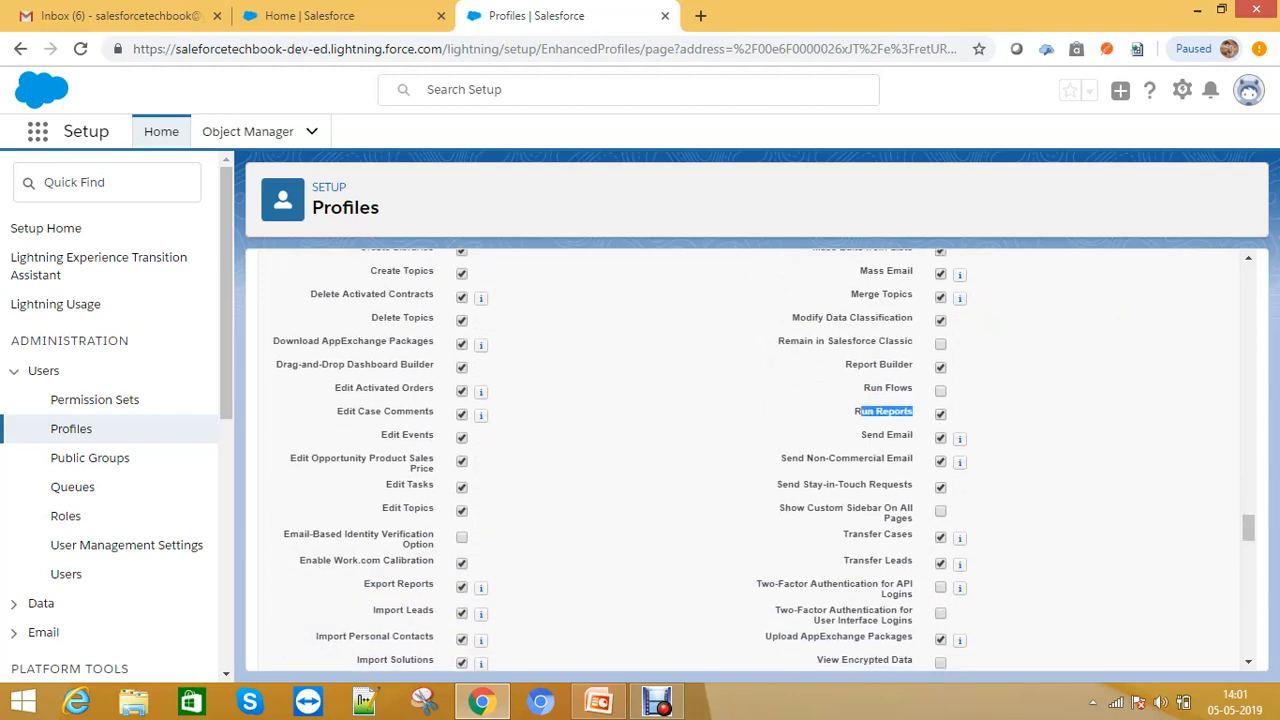
pyautogui.scroll(-2, 750, 450)
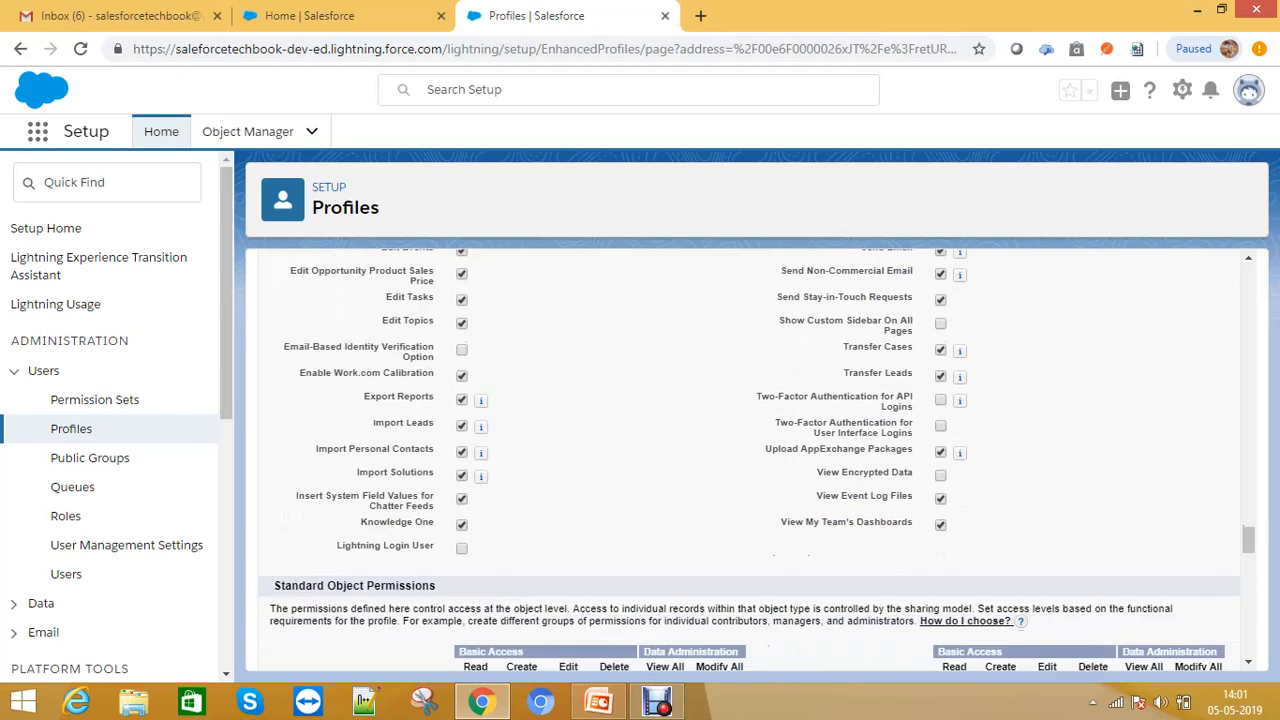
pyautogui.scroll(-4, 772, 556)
# - Review the standard and custom object permissions grid for the profile
pyautogui.scroll(2, 770, 545)
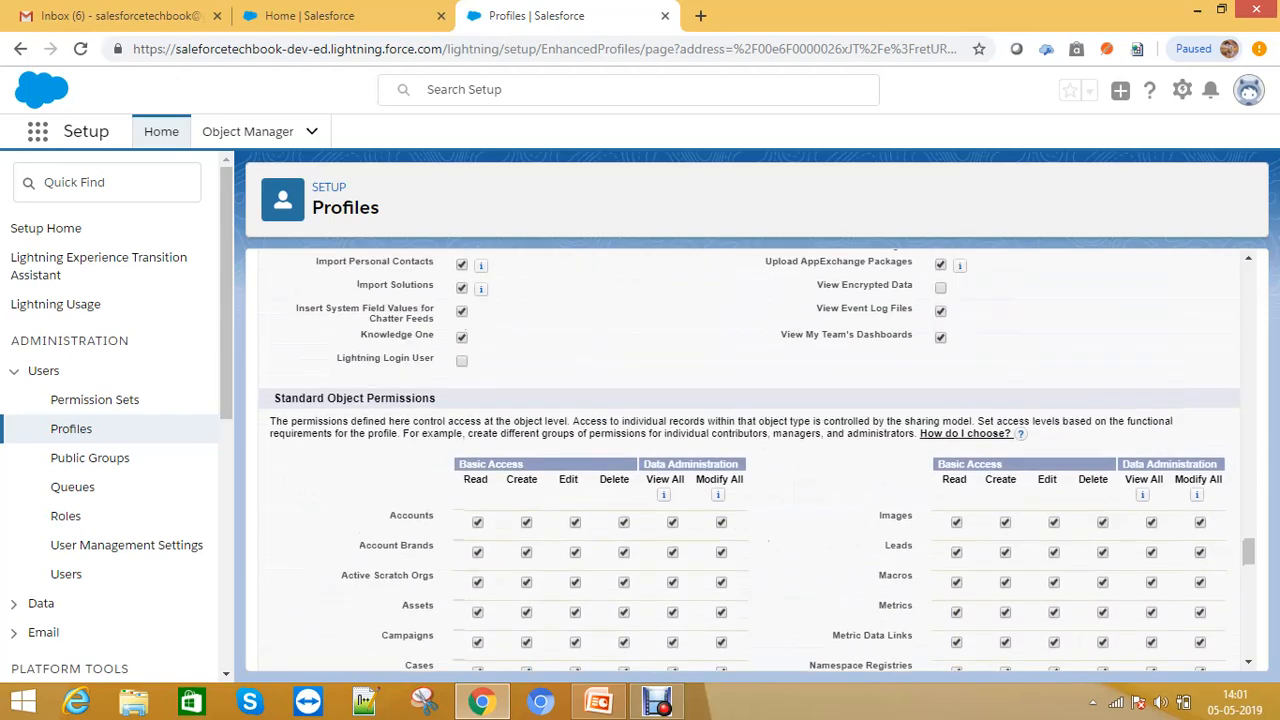
pyautogui.moveTo(272, 398); pyautogui.dragTo(438, 399)
pyautogui.scroll(-5, 438, 400)
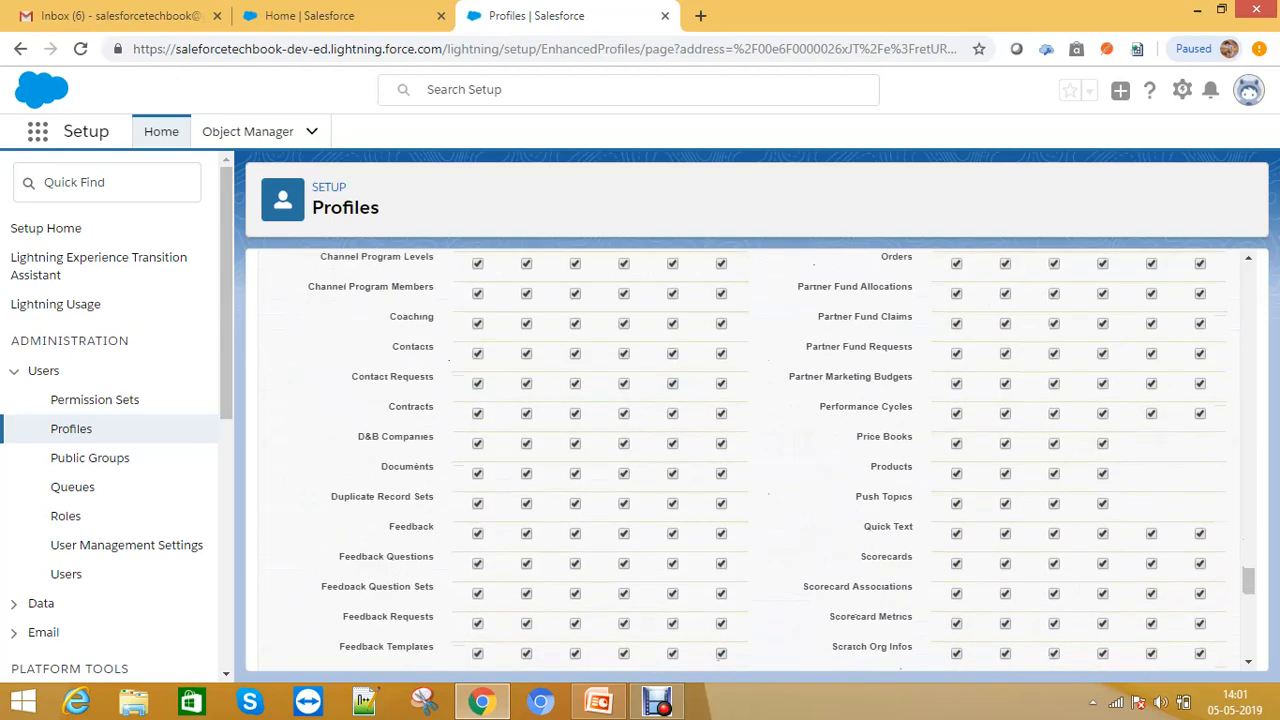
pyautogui.scroll(-4, 750, 455)
pyautogui.moveTo(272, 408); pyautogui.dragTo(432, 434)
pyautogui.scroll(4, 470, 437)
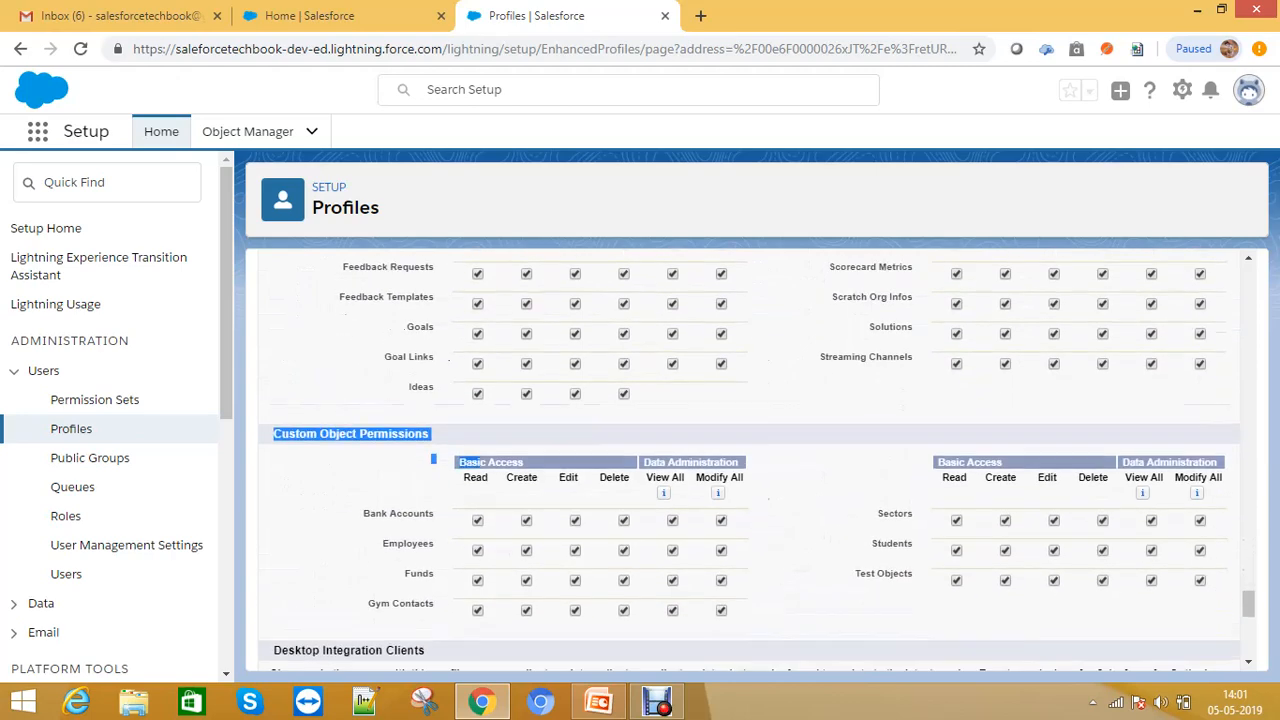
pyautogui.scroll(2, 750, 455)
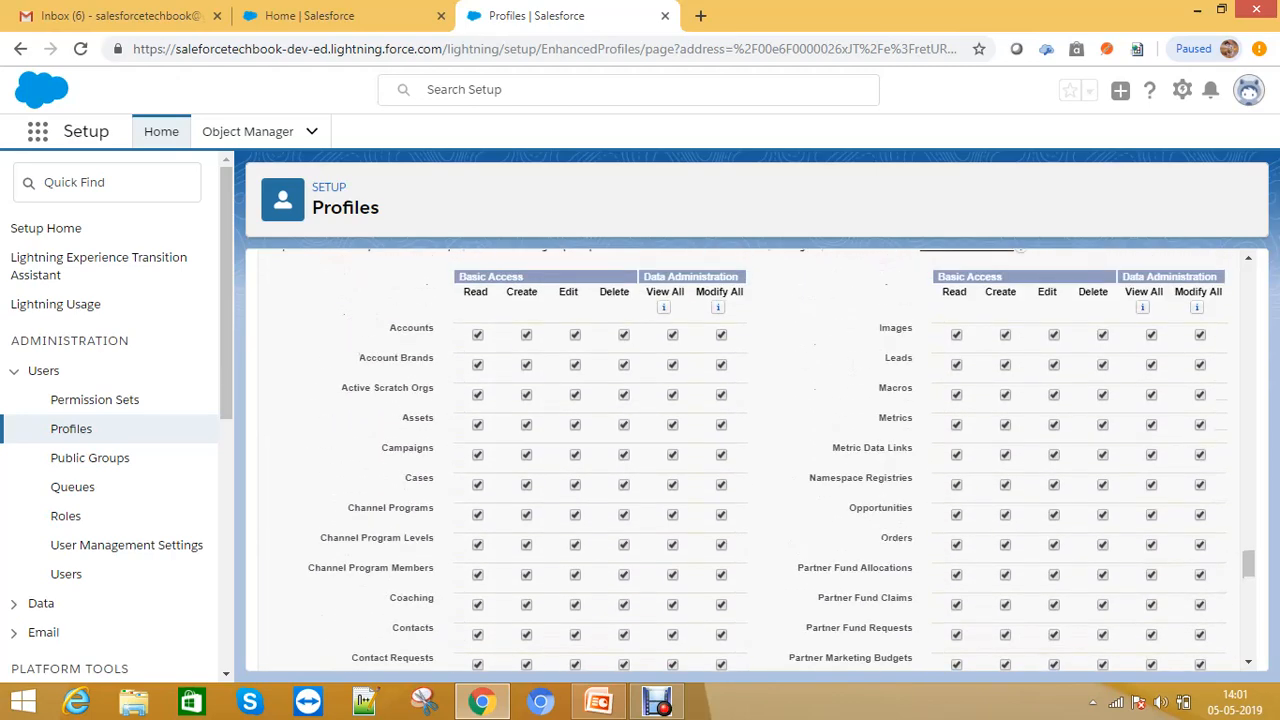
# - Remove all access to Account Brands, Active Scratch Orgs and Assets, accepting the cascade-delete warnings
pyautogui.click(624, 335)
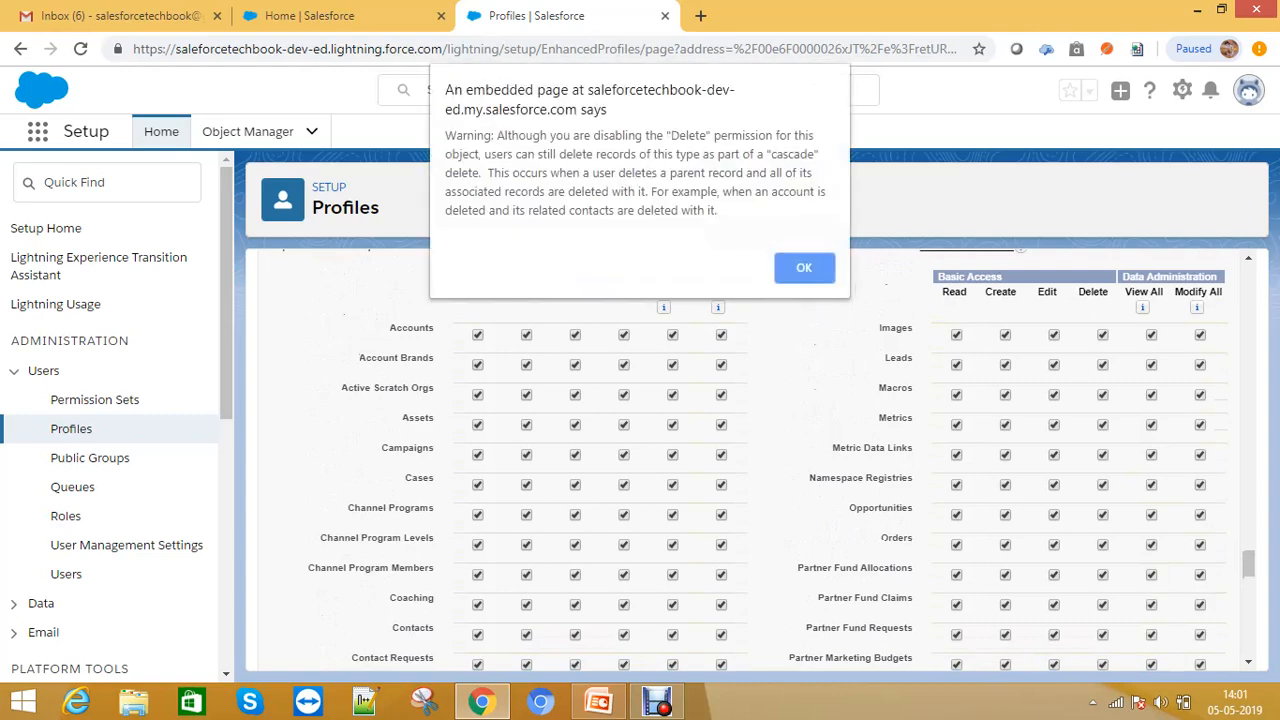
pyautogui.click(804, 267)
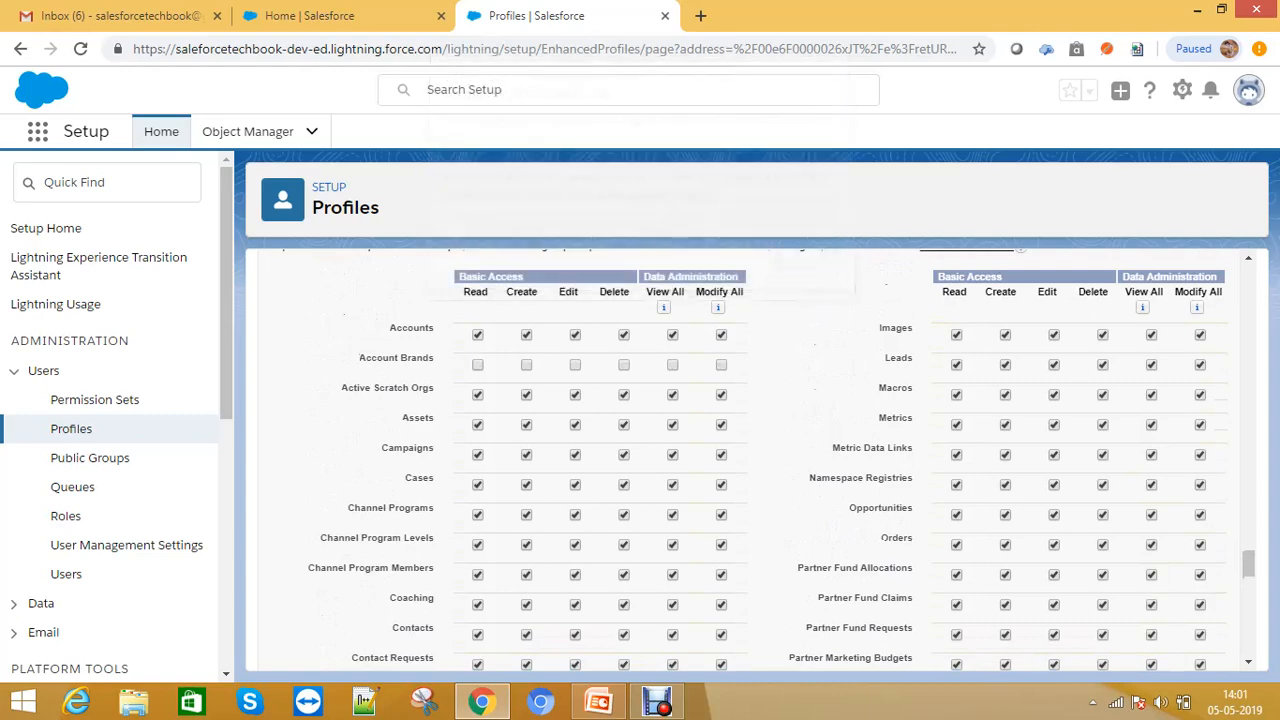
pyautogui.click(477, 395)
pyautogui.click(477, 425)
pyautogui.click(806, 267)
pyautogui.scroll(-3, 760, 460)
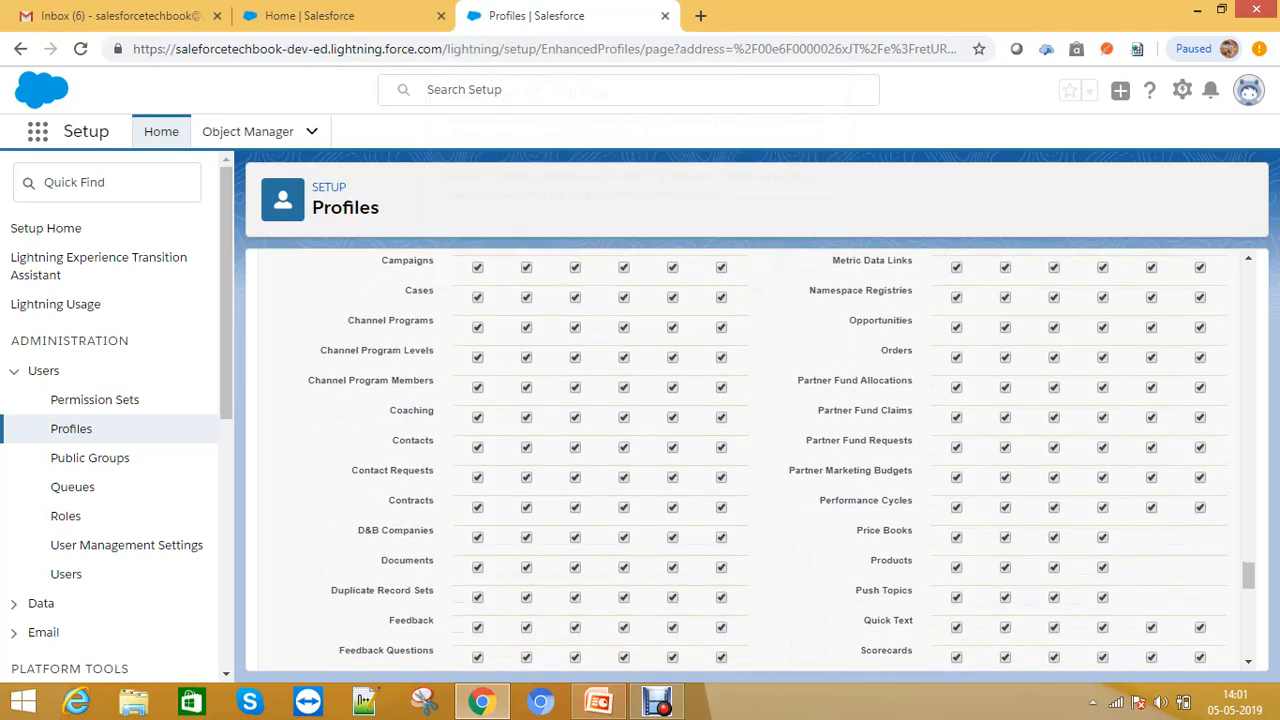
# - Remove all access to the Channel Program objects, Coaching, Contacts, Contact Requests and Contracts, accepting the warnings
pyautogui.click(477, 327)
pyautogui.click(477, 447)
pyautogui.click(803, 266)
pyautogui.scroll(-3, 803, 266)
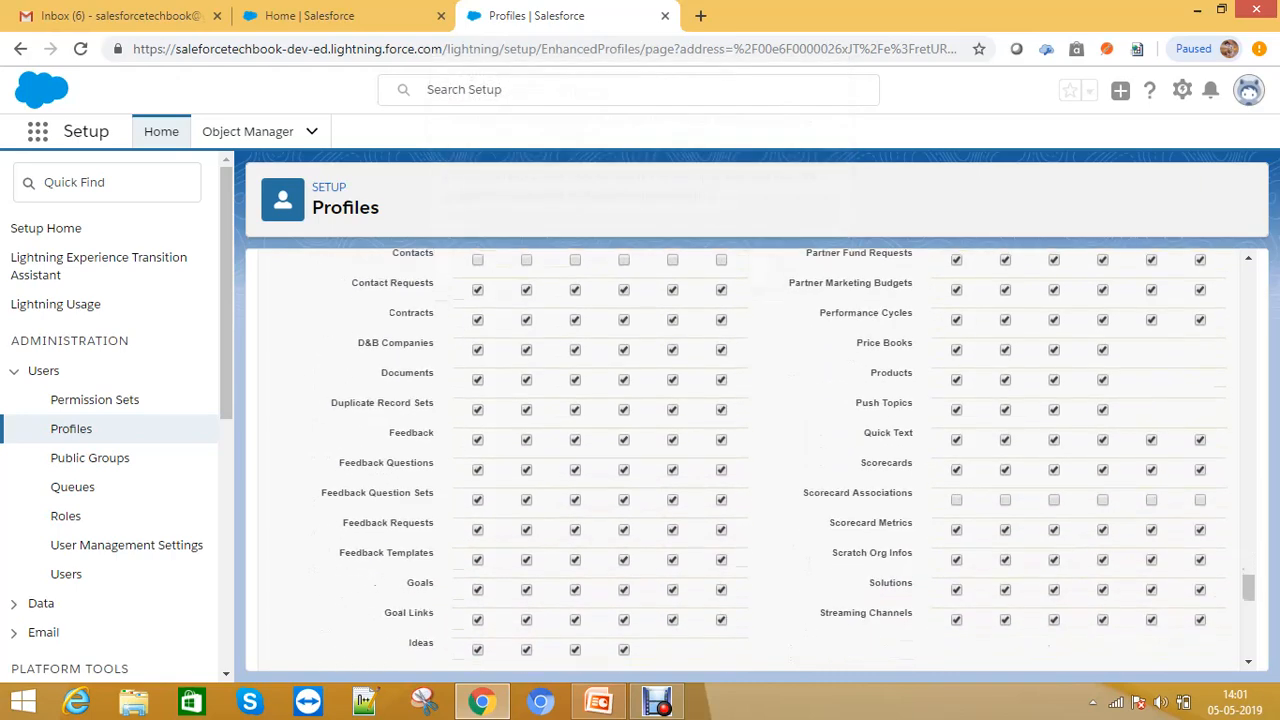
pyautogui.scroll(2, 760, 460)
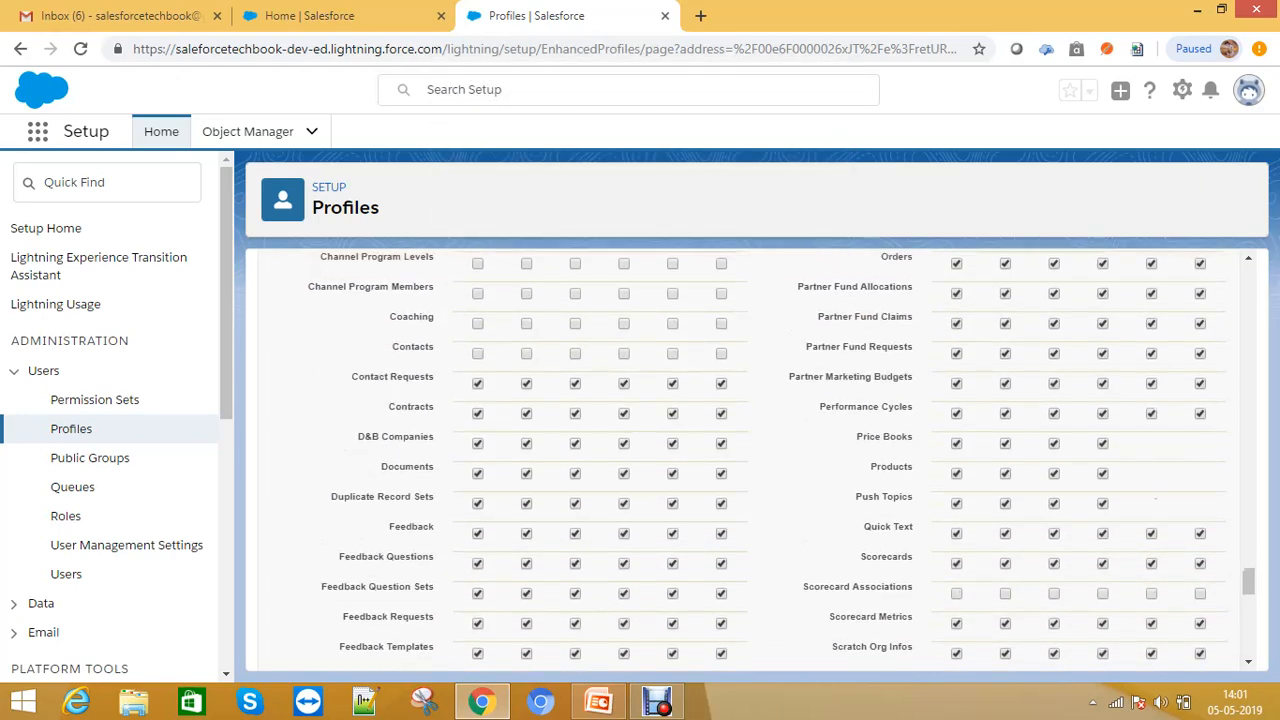
pyautogui.click(477, 383)
pyautogui.press('Return')
pyautogui.scroll(5, 880, 400)
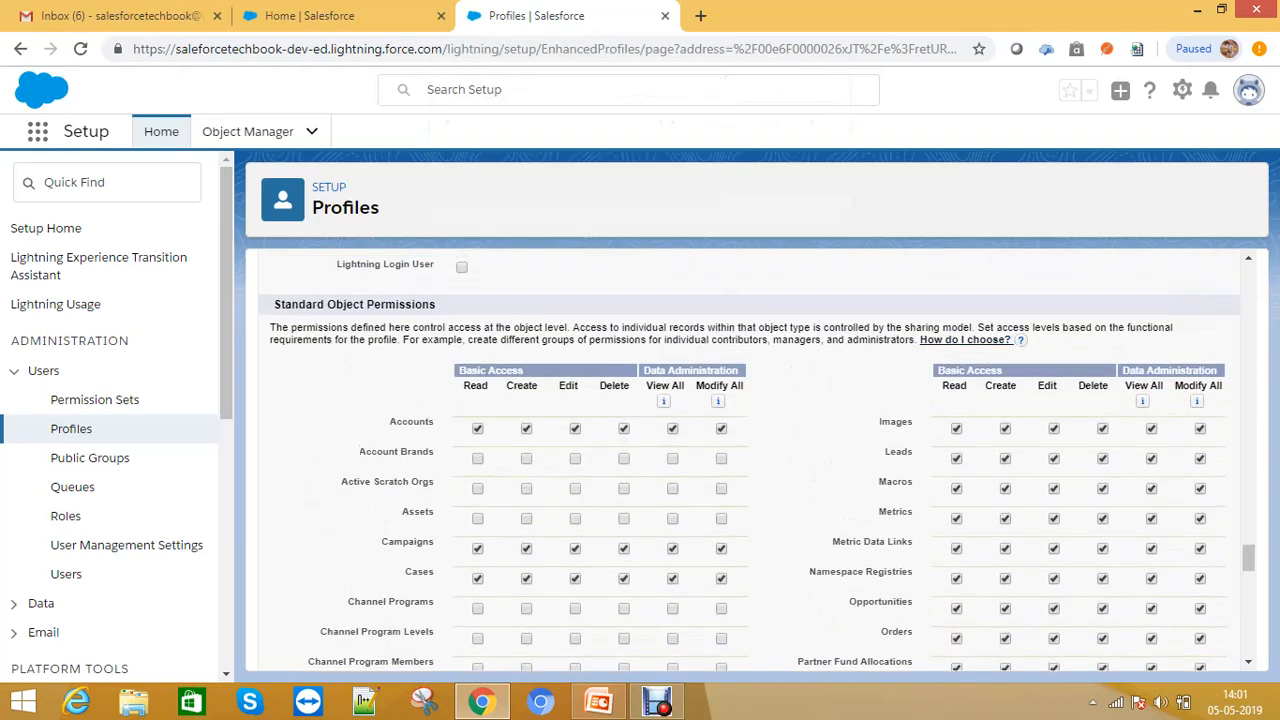
# - Remove all access to Images, Leads, Macros, Metrics, Metric Data Links and Namespace Registries
pyautogui.click(956, 429)
pyautogui.click(956, 459)
pyautogui.click(956, 489)
pyautogui.click(956, 519)
pyautogui.click(956, 549)
pyautogui.scroll(-2, 956, 549)
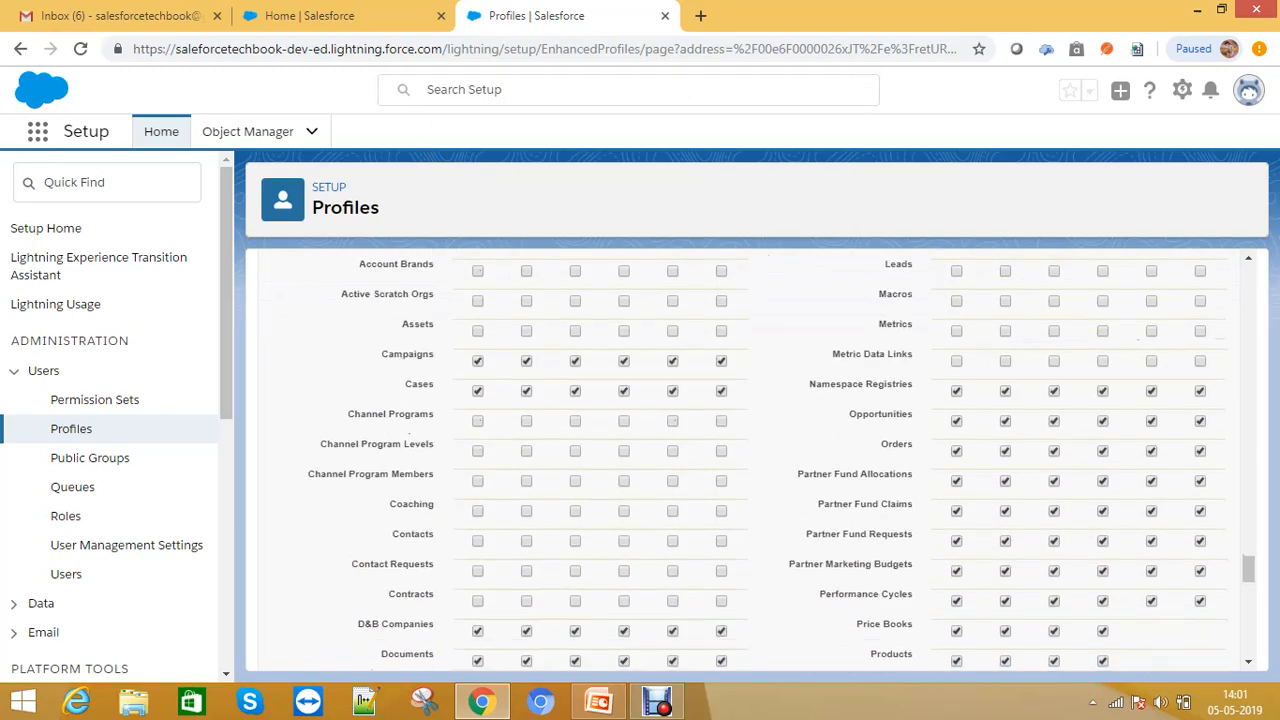
pyautogui.click(956, 391)
pyautogui.scroll(2, 956, 391)
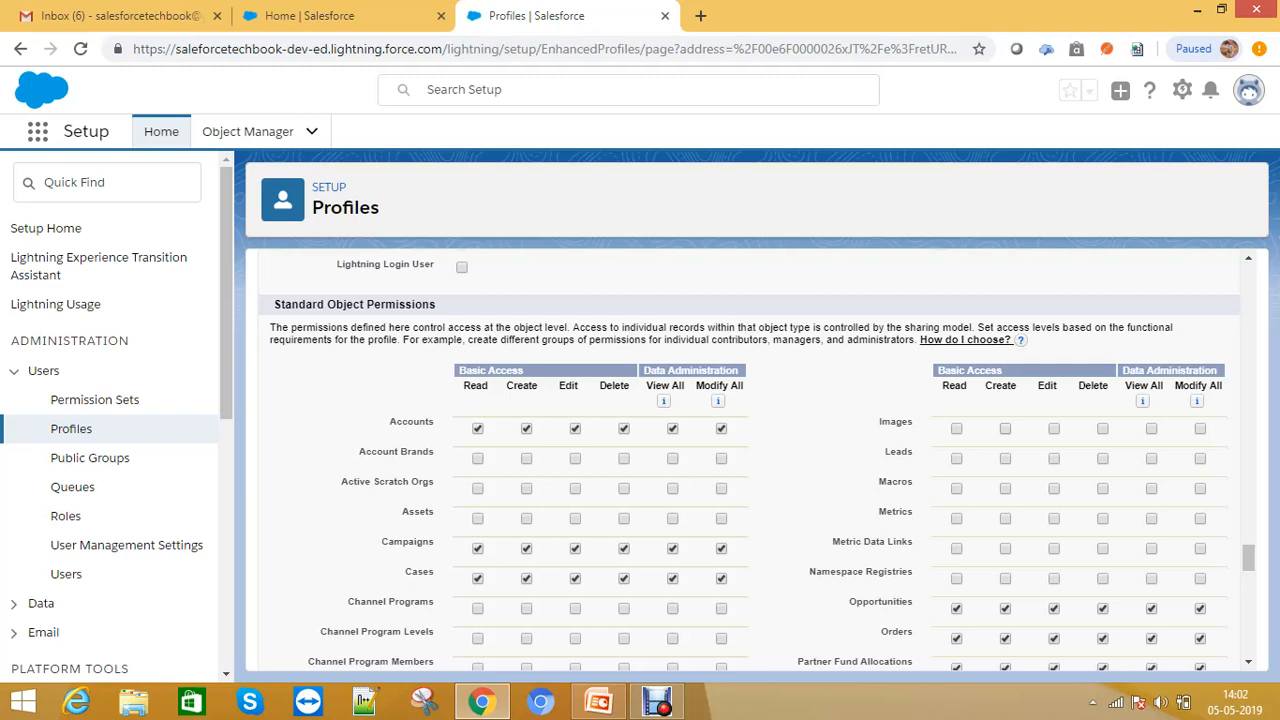
pyautogui.press('Tab')
pyautogui.press('ctrl')
pyautogui.press('ctrl')
pyautogui.press('ctrl')
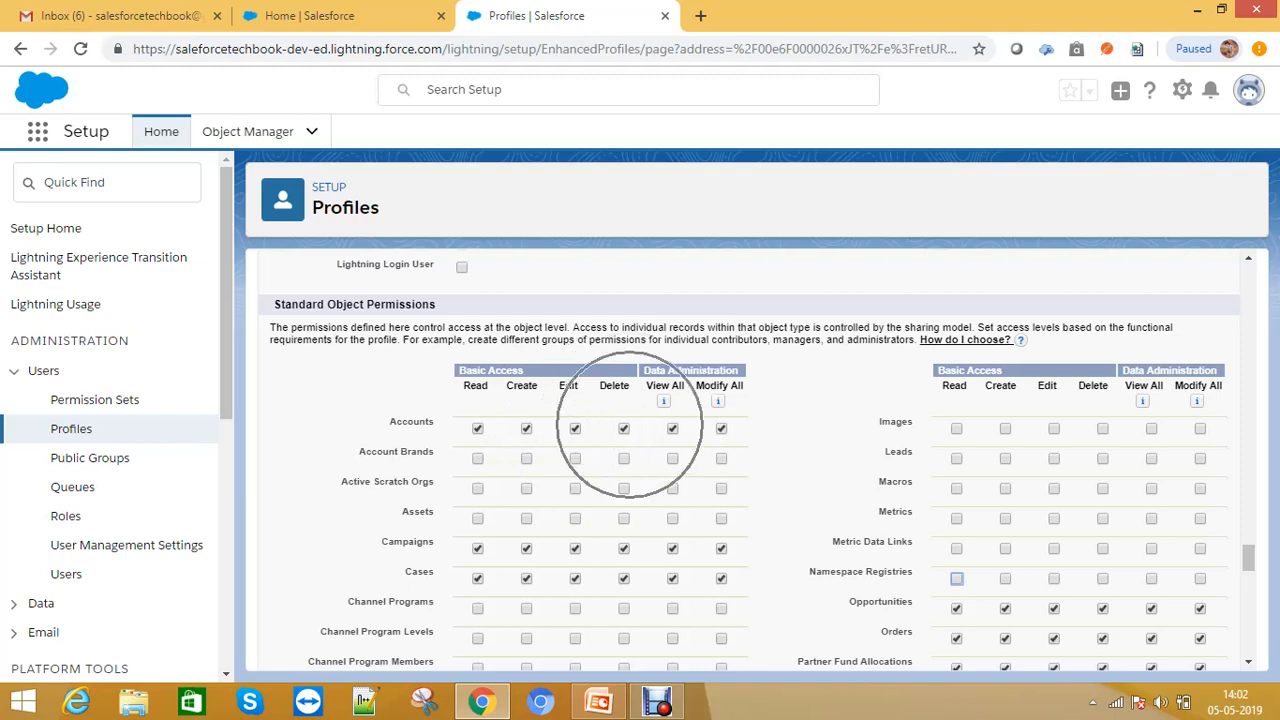
pyautogui.press('ctrl')
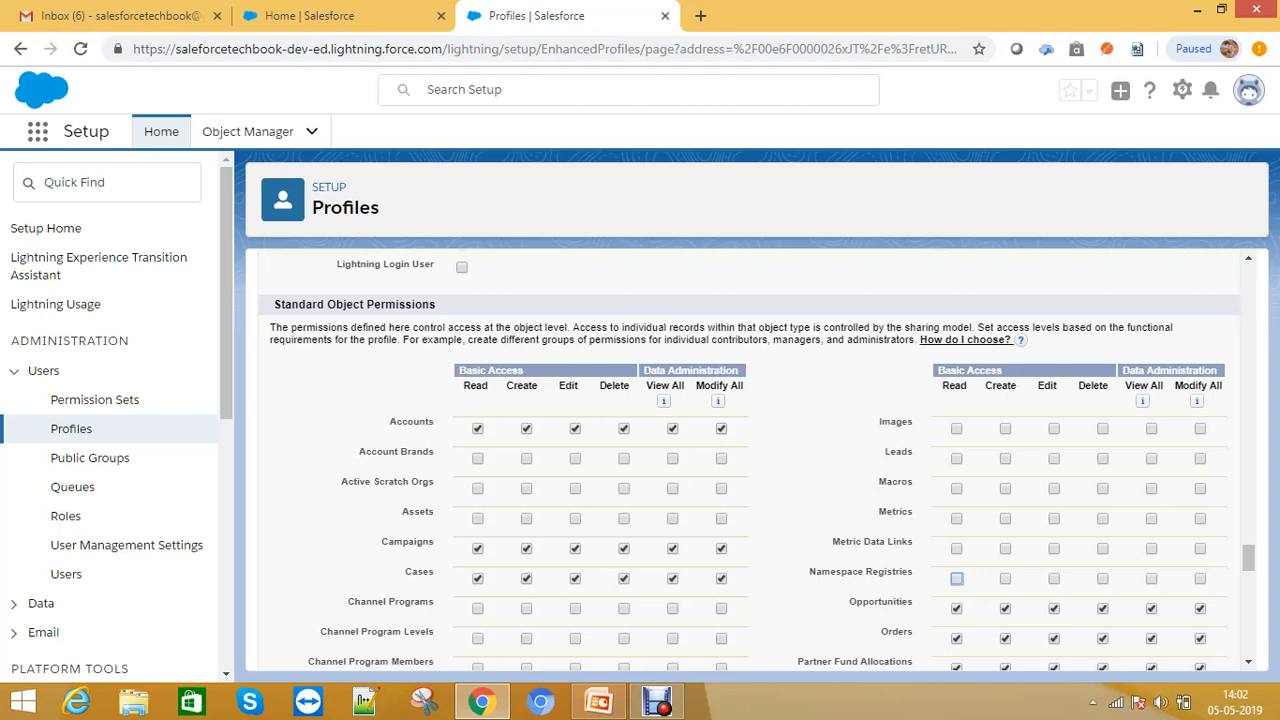
# - Remove all access to the Funds, Gym Contacts, Sectors and Test Objects custom objects
pyautogui.scroll(-10, 749, 466)
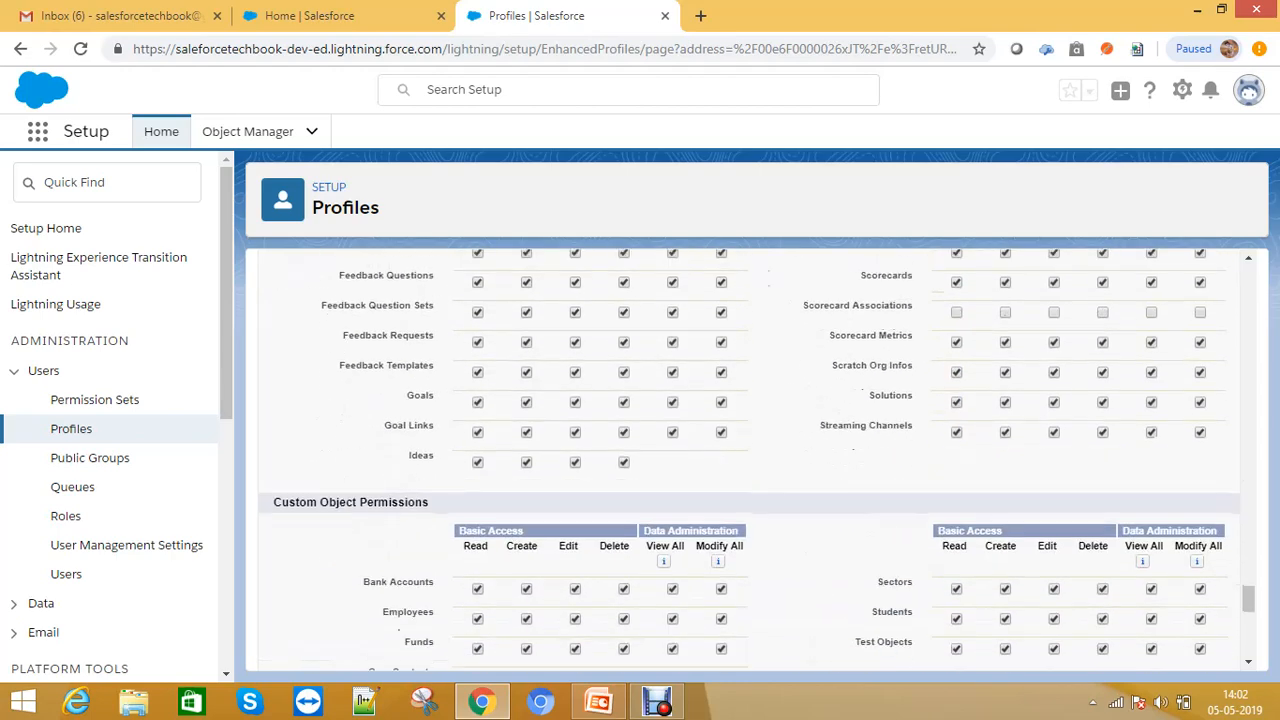
pyautogui.scroll(-2, 749, 460)
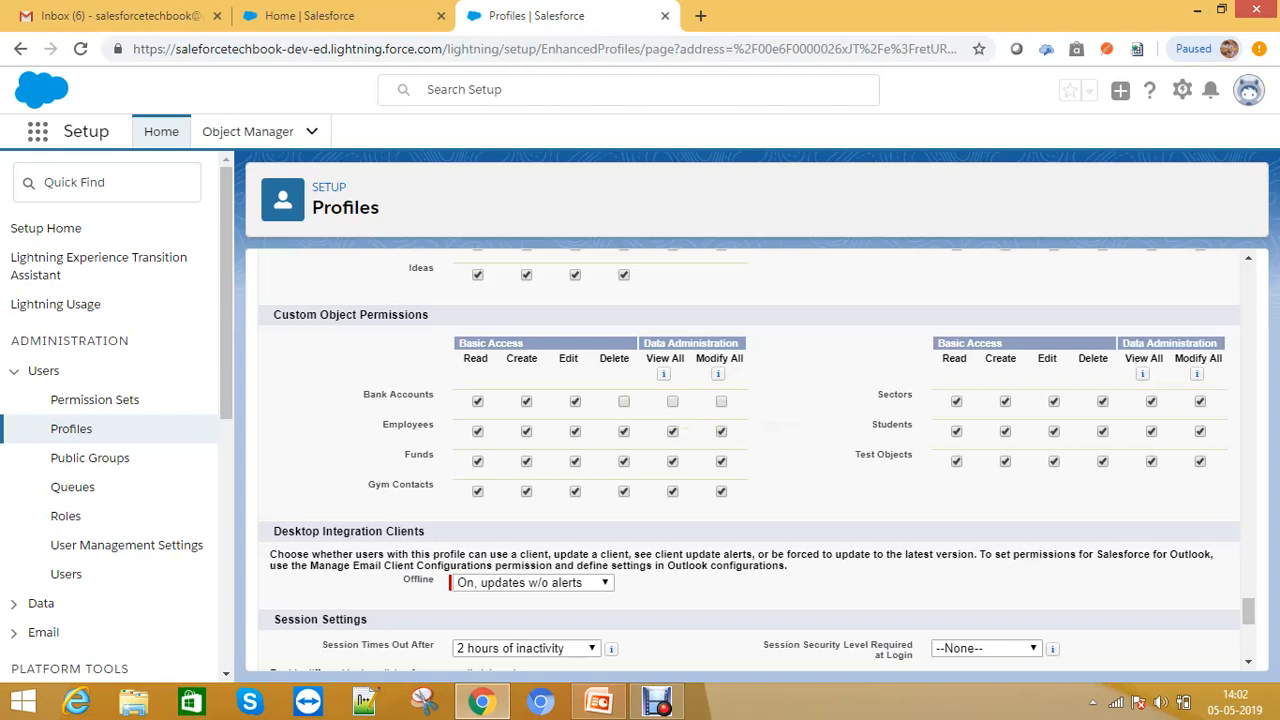
pyautogui.scroll(-2, 749, 481)
pyautogui.scroll(1, 749, 460)
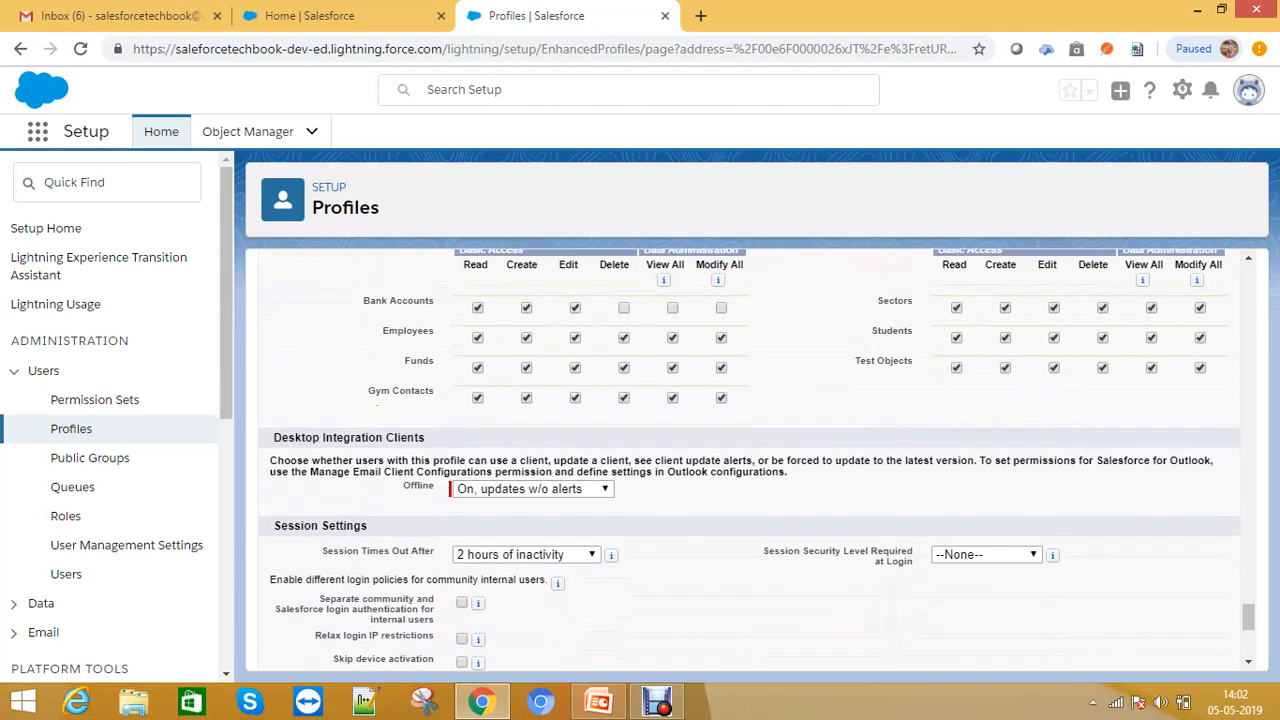
pyautogui.click(478, 368)
pyautogui.click(478, 398)
pyautogui.click(956, 307)
pyautogui.click(956, 367)
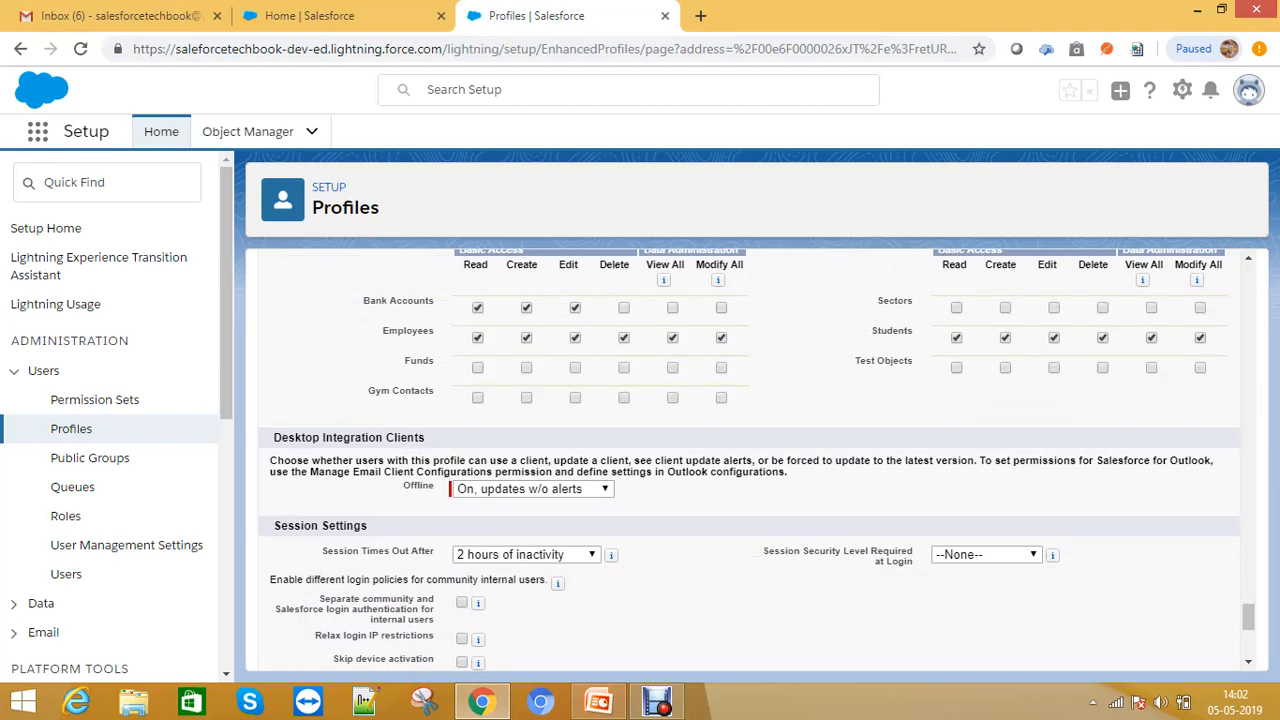
# - Review the session settings and password policies, keeping 3 passwords remembered and alpha-numeric complexity
pyautogui.scroll(-3, 750, 460)
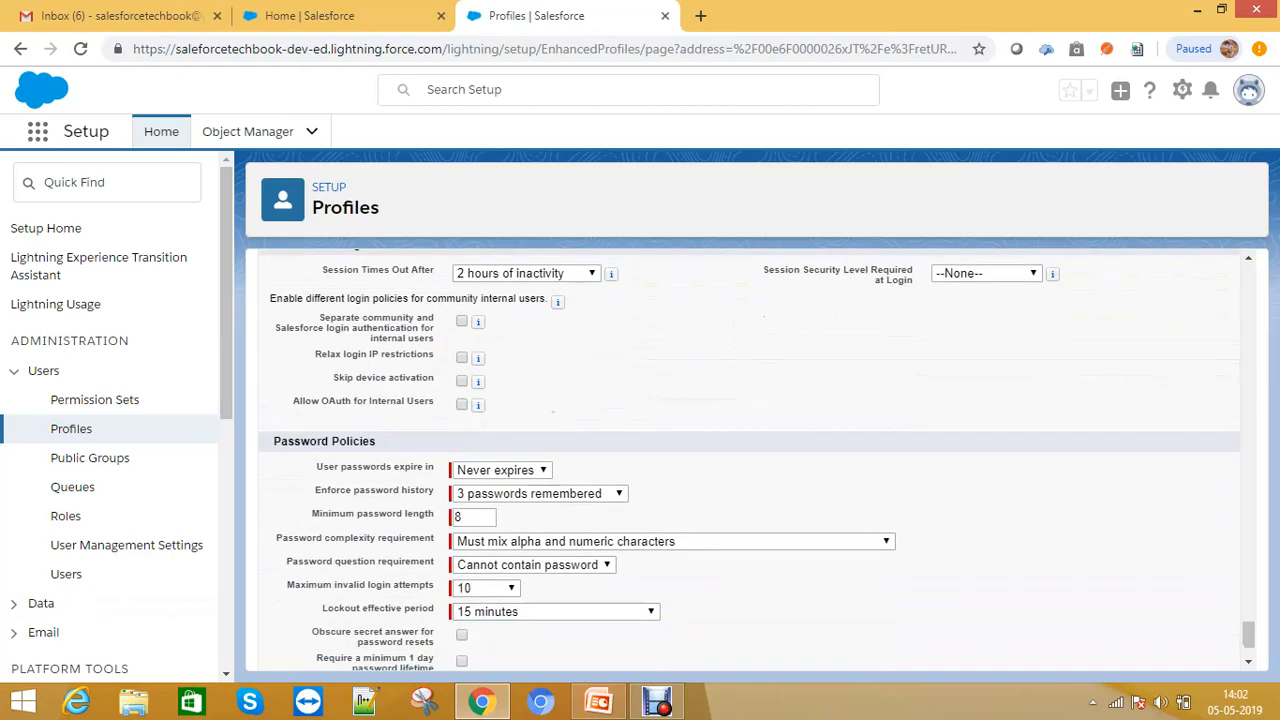
pyautogui.scroll(-1, 750, 460)
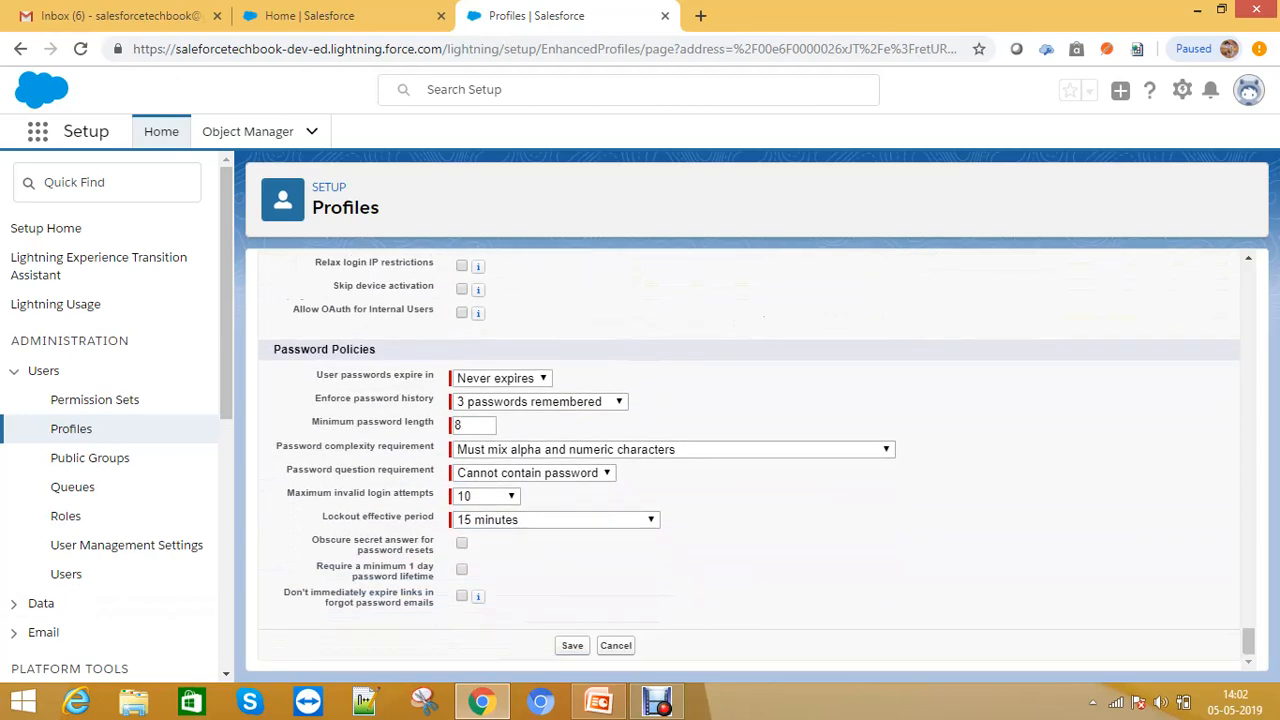
pyautogui.moveTo(316, 375); pyautogui.dragTo(434, 375)
pyautogui.click(500, 378)
pyautogui.click(500, 471)
pyautogui.moveTo(316, 398); pyautogui.dragTo(434, 398)
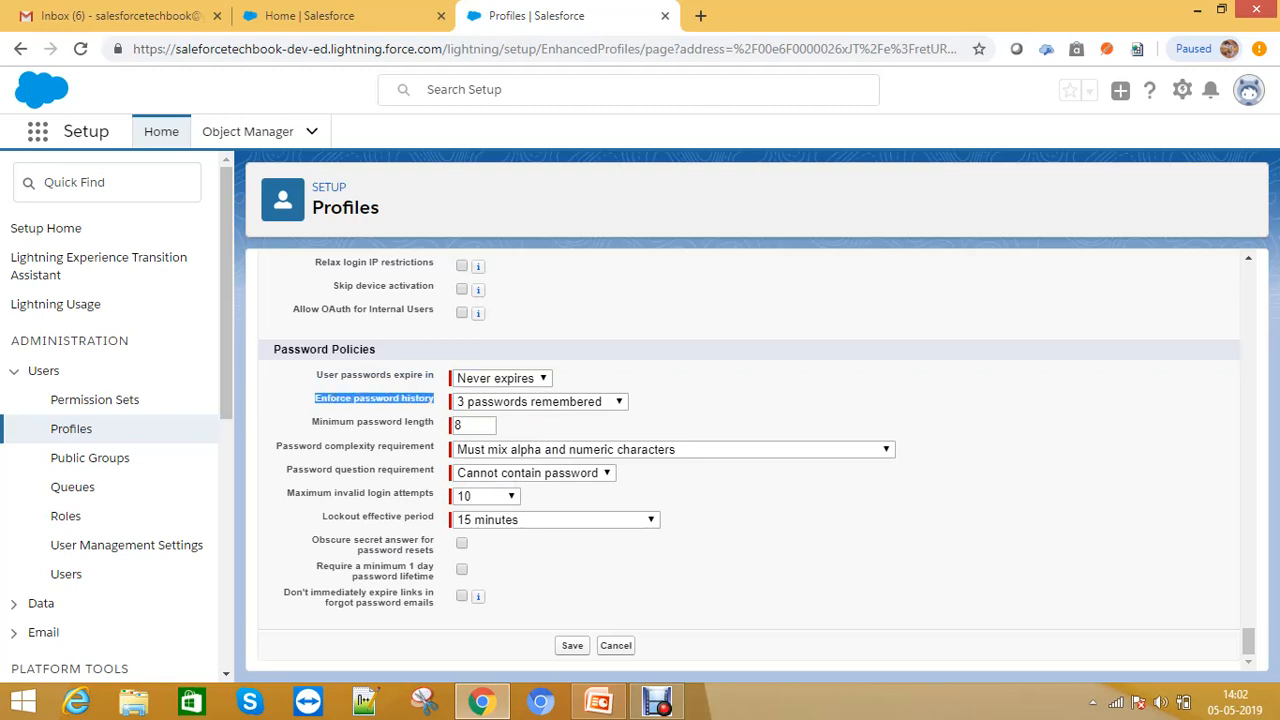
pyautogui.click(537, 401)
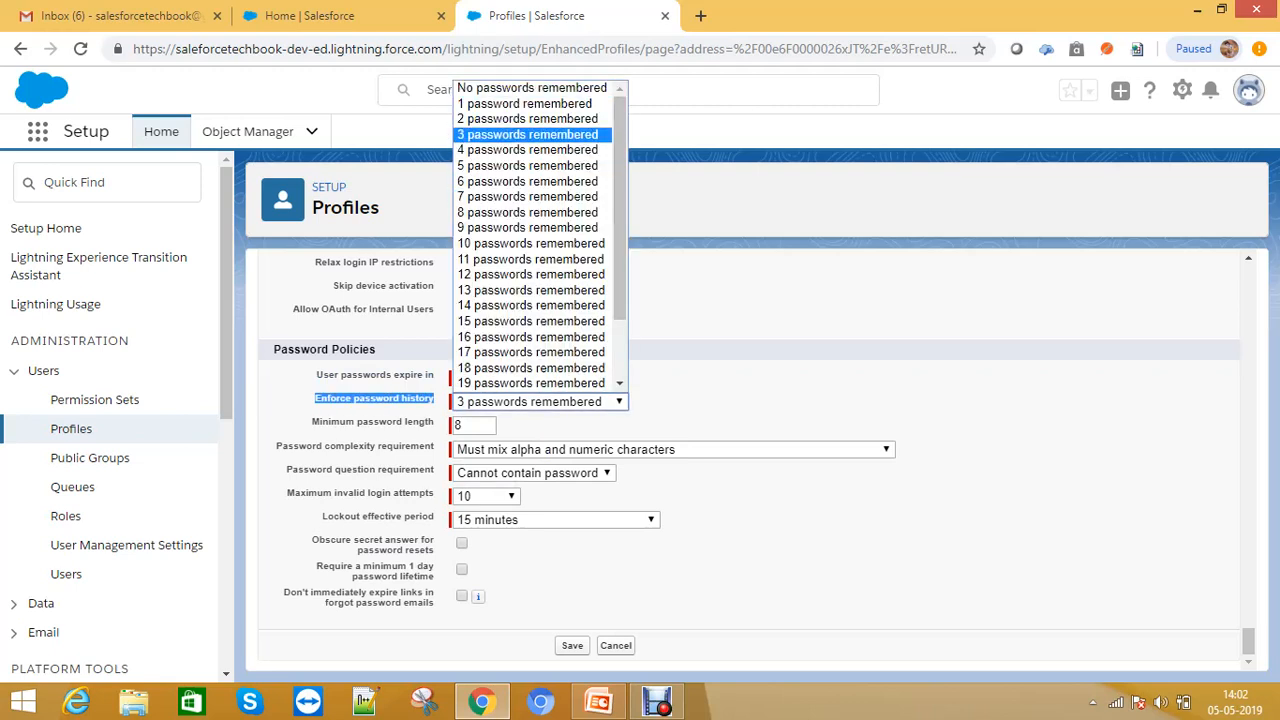
pyautogui.click(527, 134)
pyautogui.moveTo(400, 422); pyautogui.dragTo(434, 422)
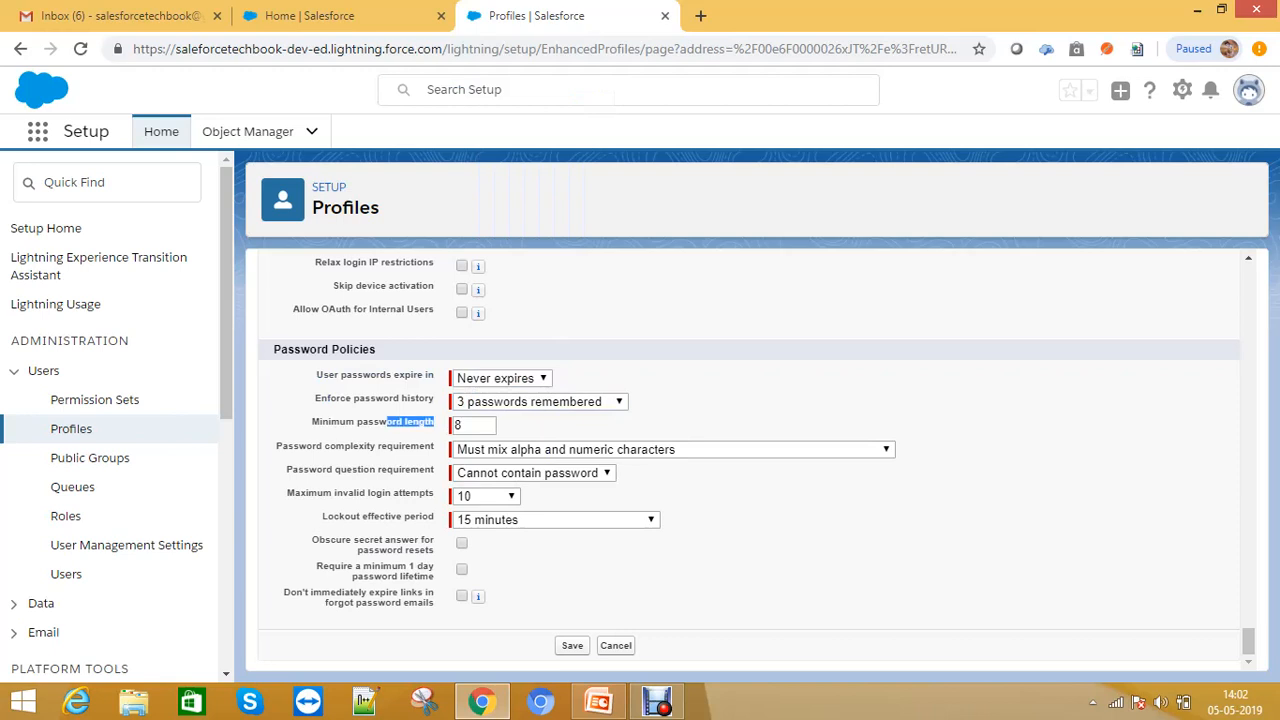
pyautogui.click(420, 422)
pyautogui.moveTo(351, 446); pyautogui.dragTo(434, 446)
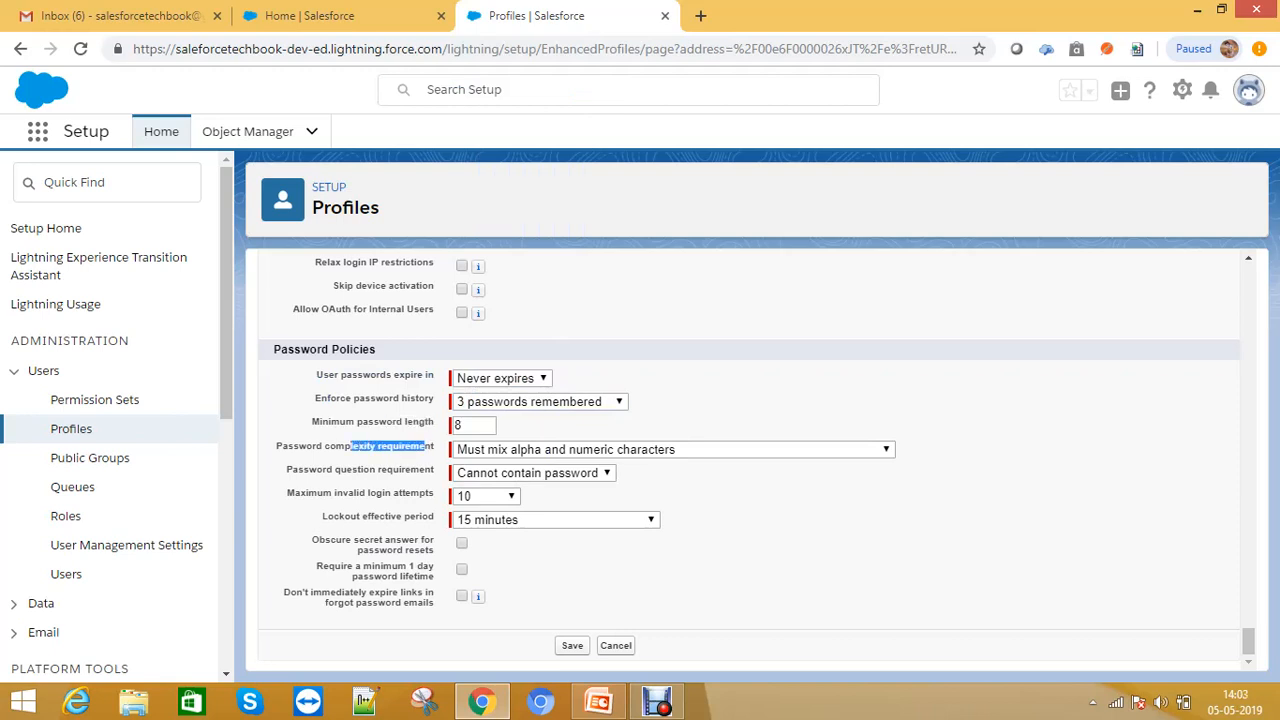
pyautogui.click(670, 449)
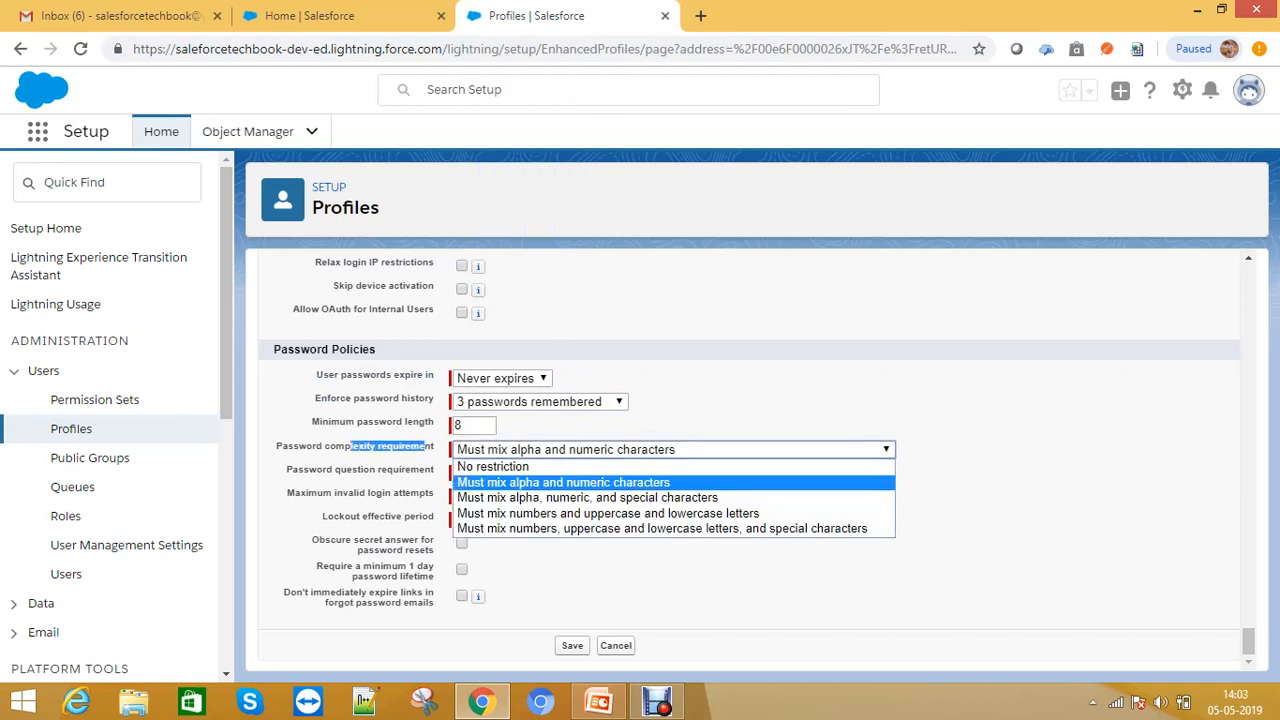
pyautogui.press('Return')
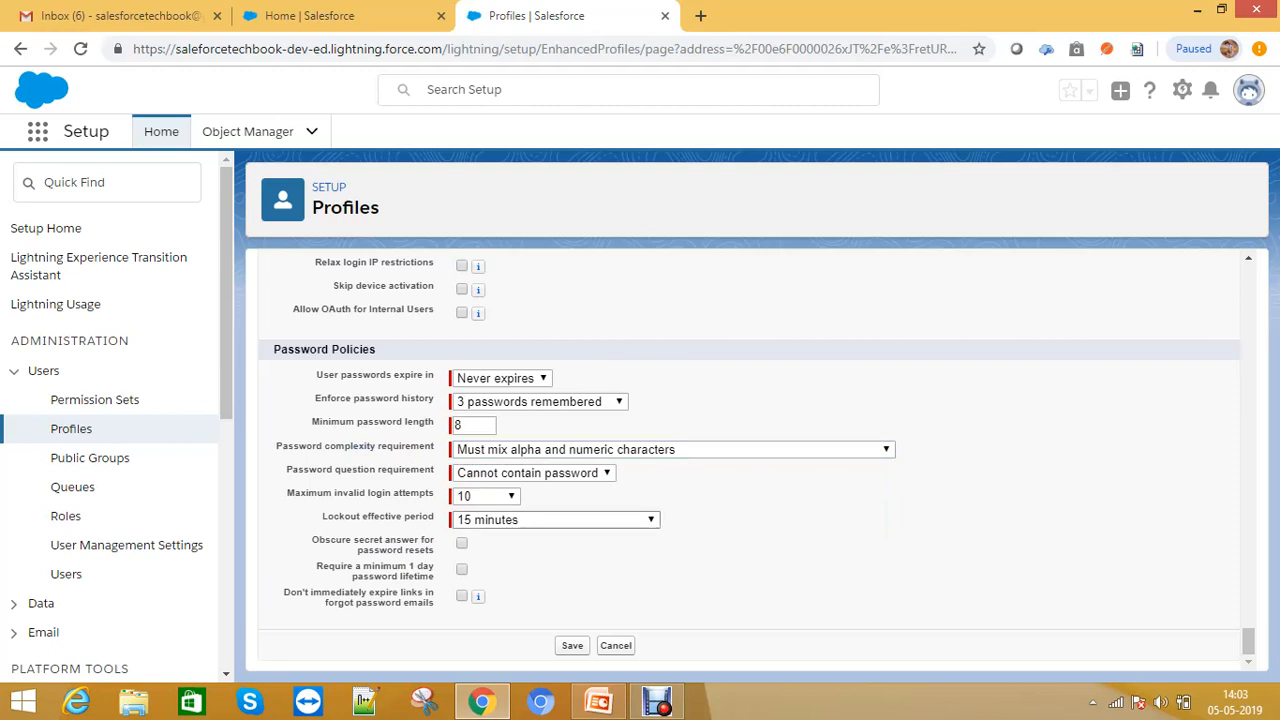
pyautogui.moveTo(286, 492); pyautogui.dragTo(434, 492)
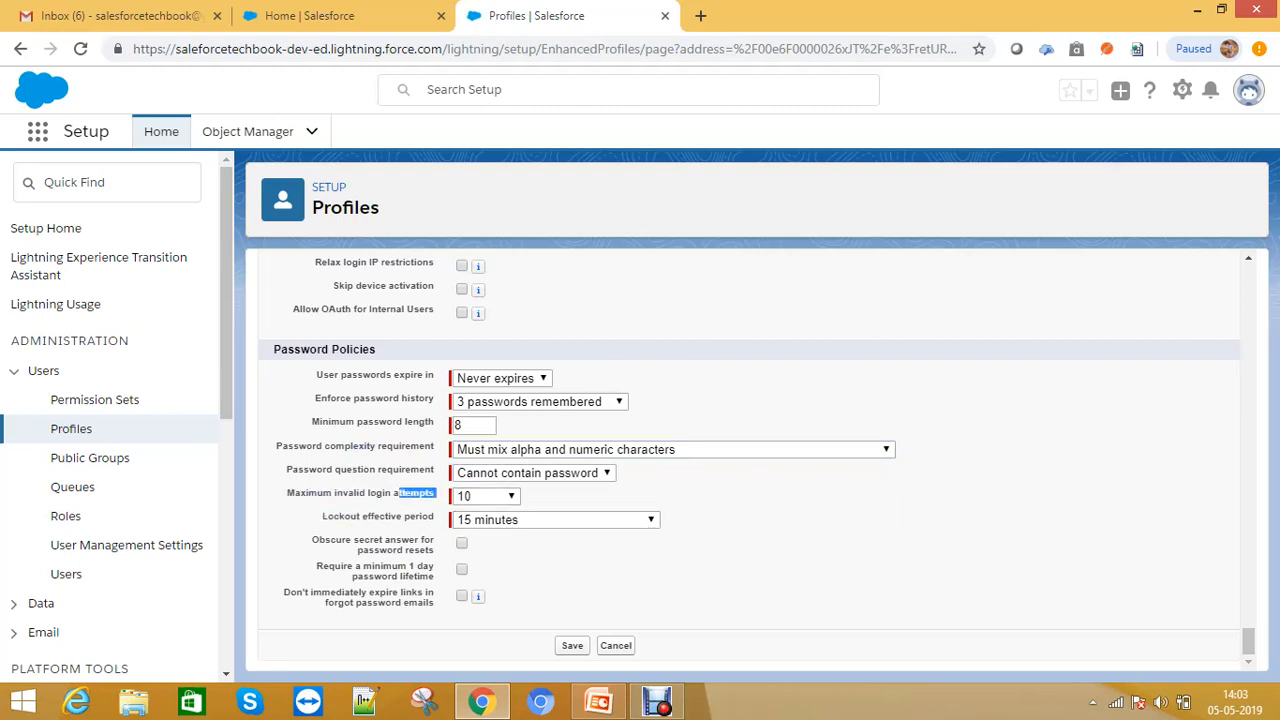
pyautogui.moveTo(322, 516); pyautogui.dragTo(434, 516)
pyautogui.hotkey('alt', 'Down')
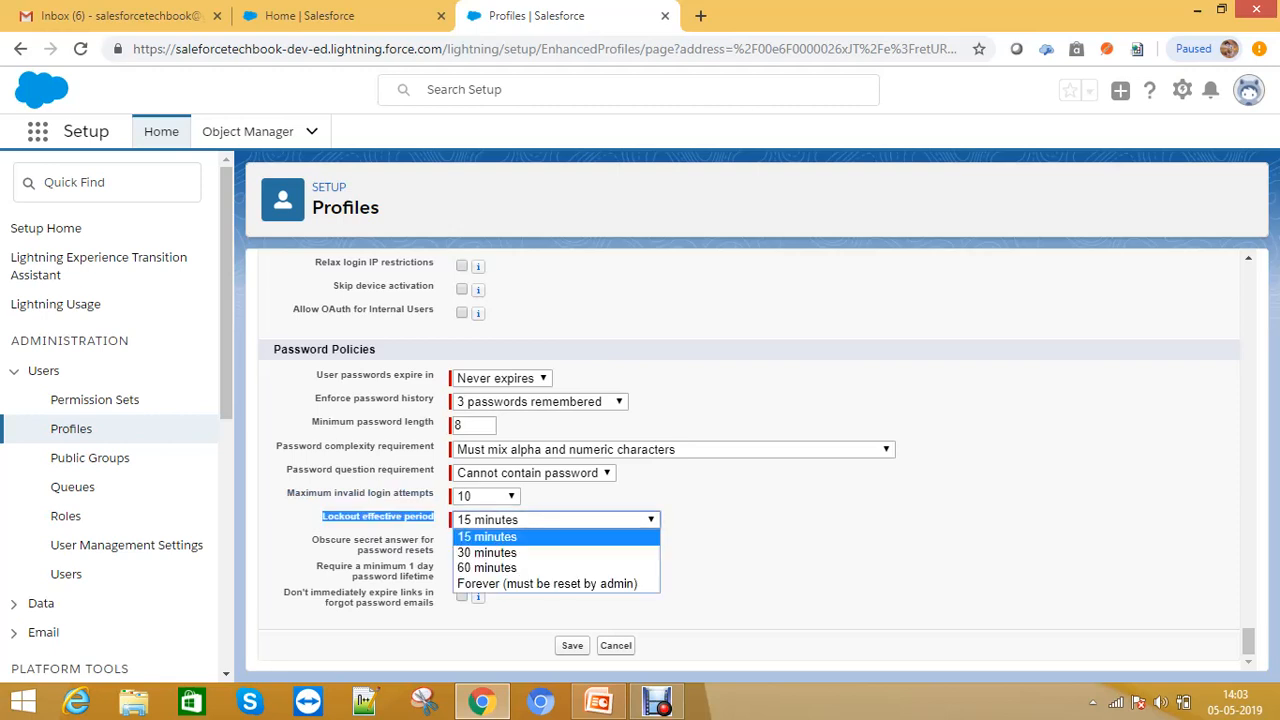
pyautogui.press('Down')
pyautogui.press('Down')
pyautogui.press('Down')
pyautogui.press('Up')
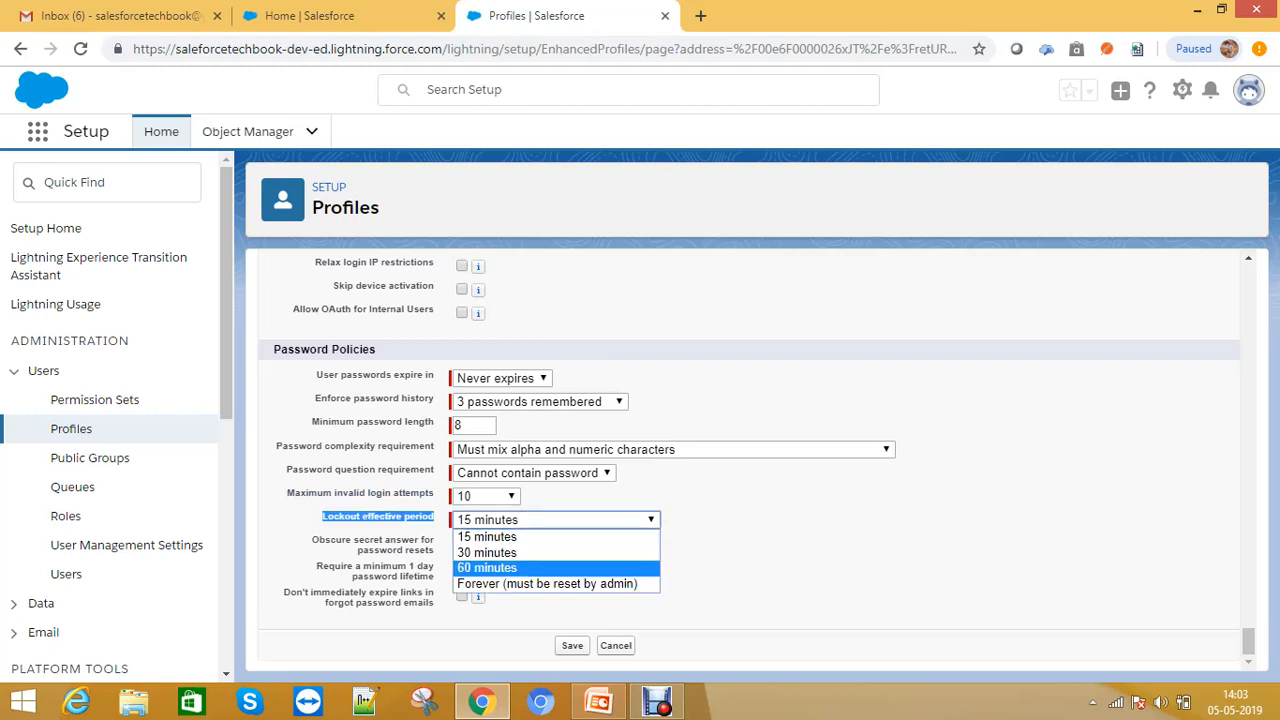
pyautogui.press('Escape')
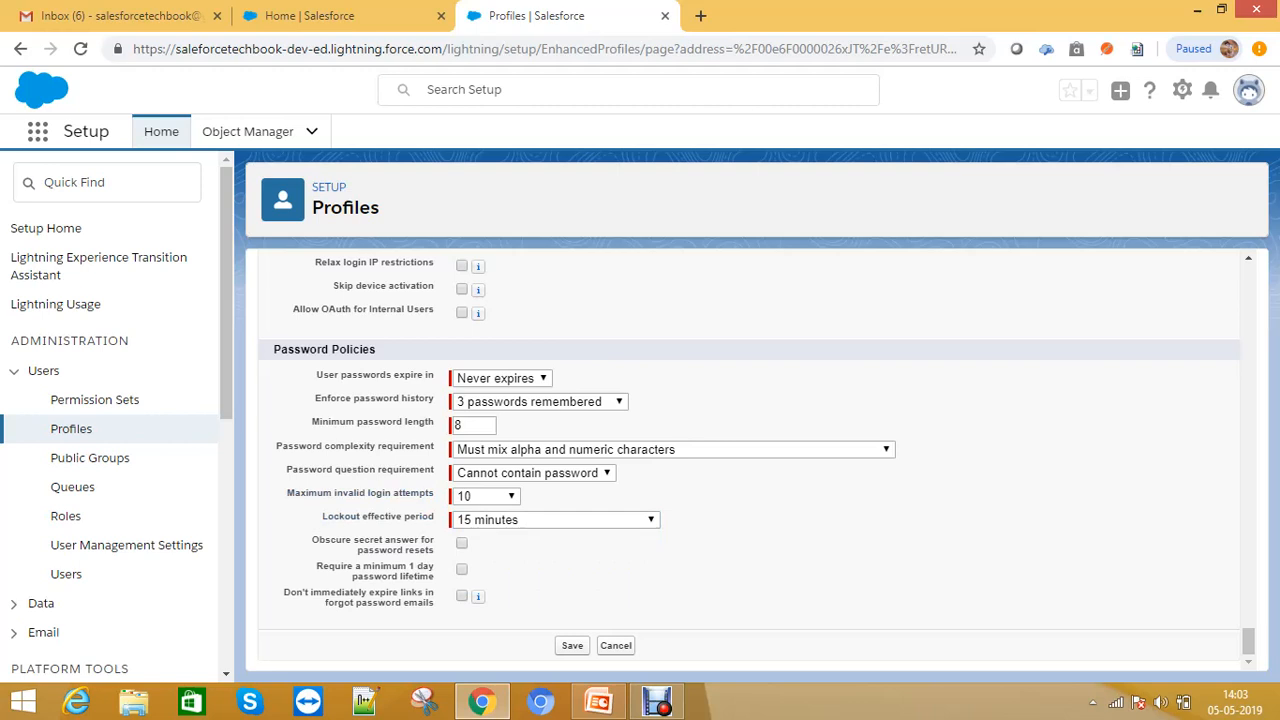
# - Save the Manager Profile's session and password policy settings
pyautogui.moveTo(285, 592); pyautogui.dragTo(486, 598)
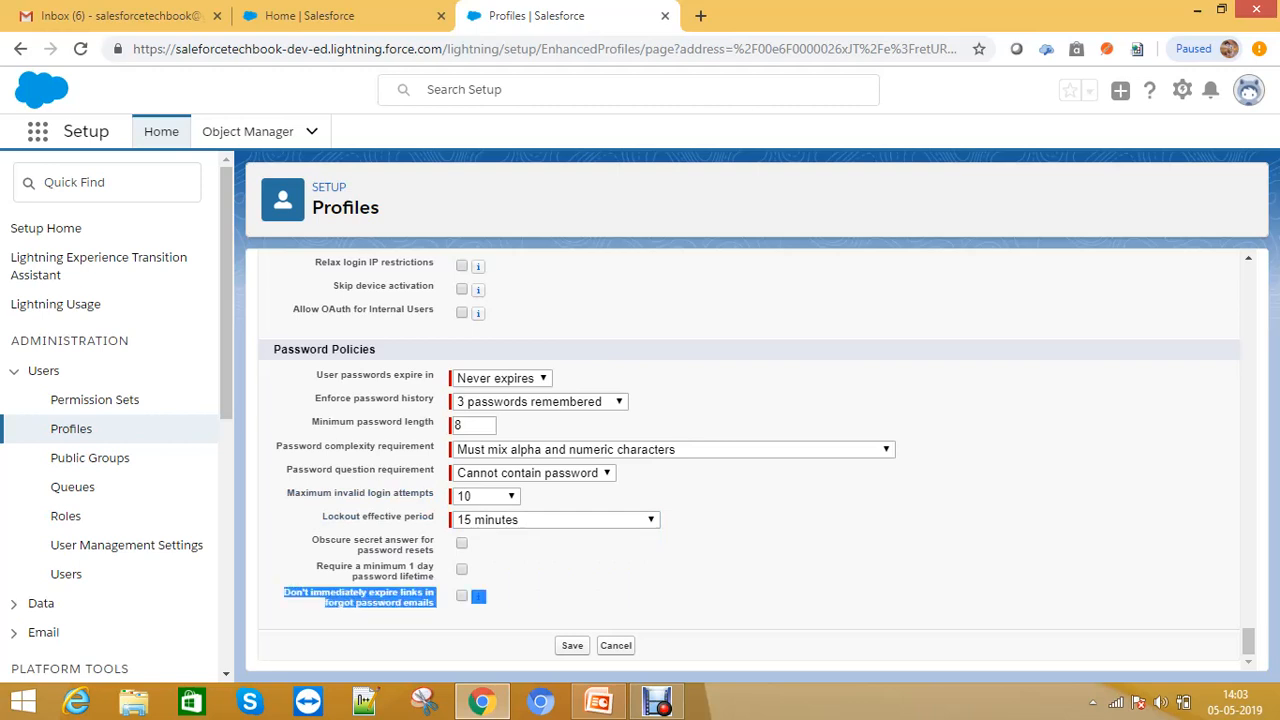
pyautogui.click(461, 596)
pyautogui.click(461, 569)
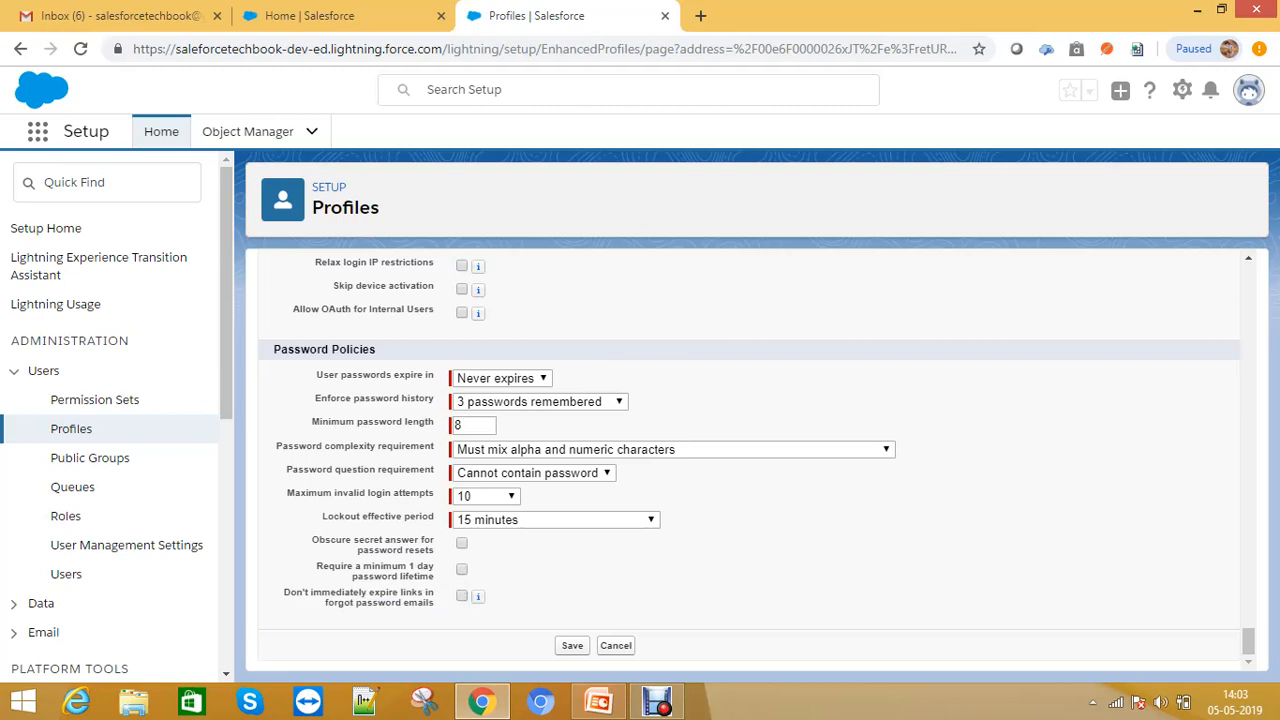
pyautogui.moveTo(477, 596)
pyautogui.click(572, 645)
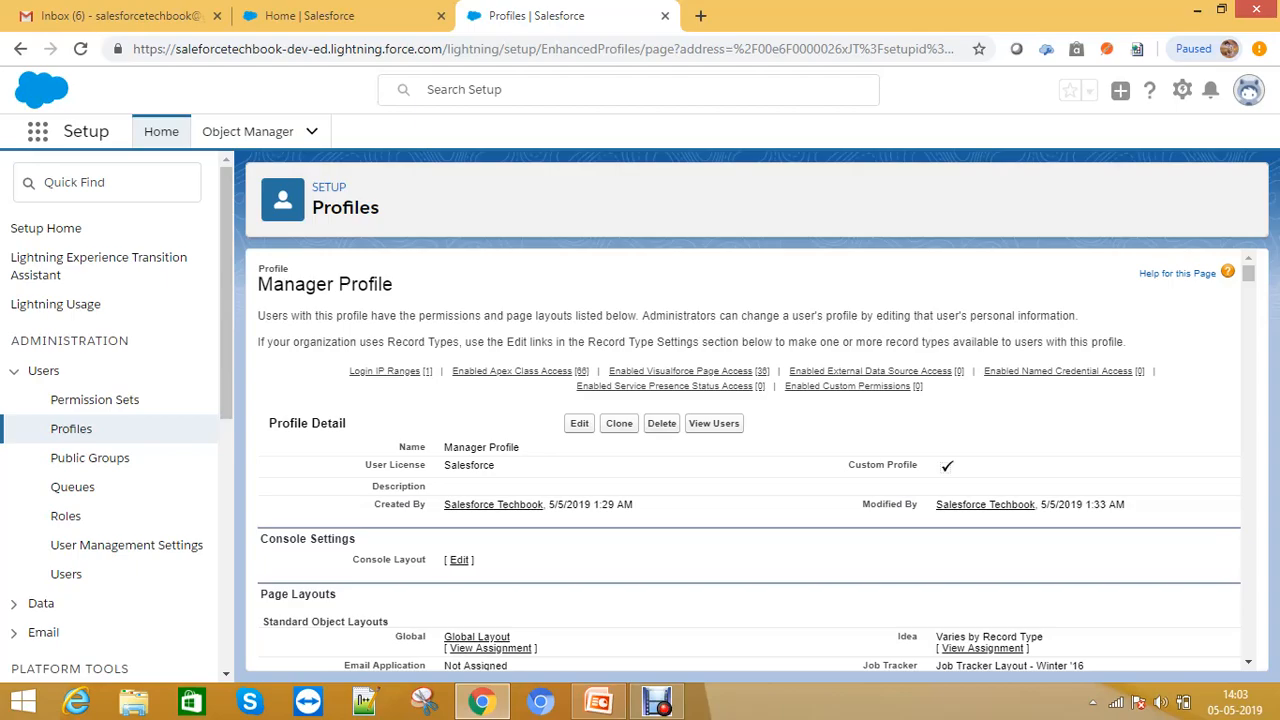
# - Review the saved Manager Profile's object permissions, session settings and password policies
pyautogui.scroll(-20, 870, 400)
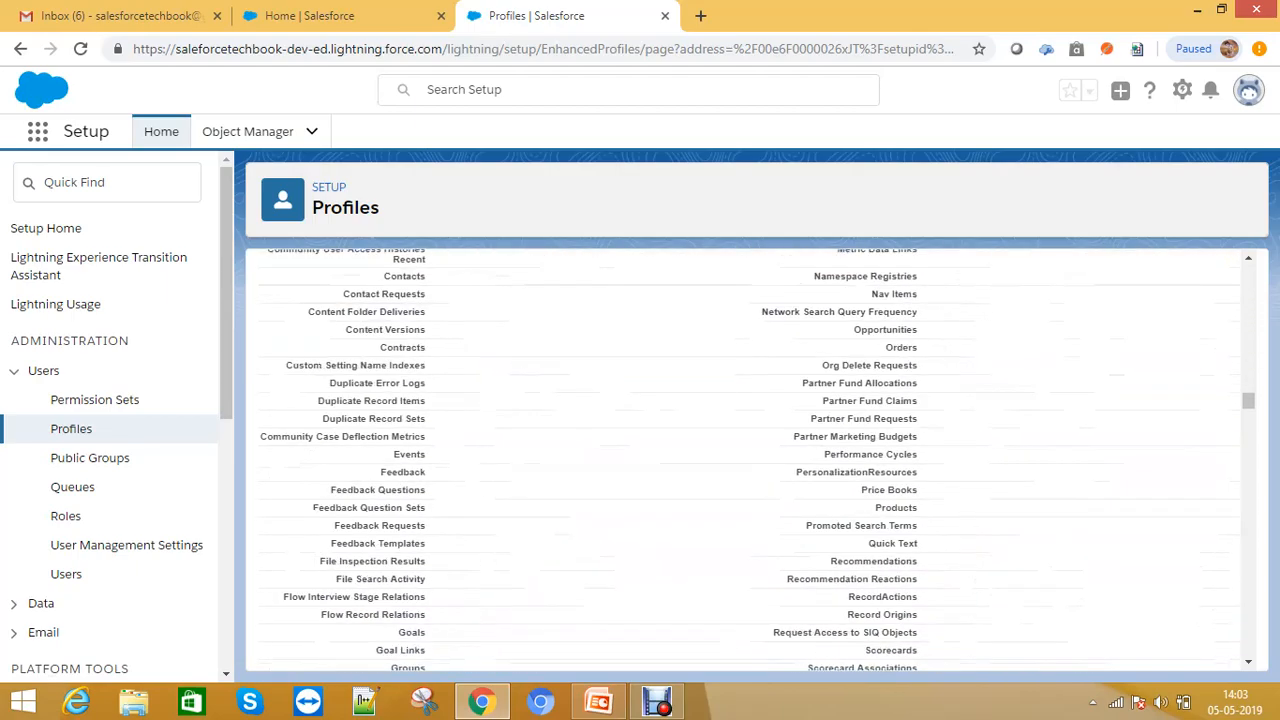
pyautogui.scroll(-20, 745, 460)
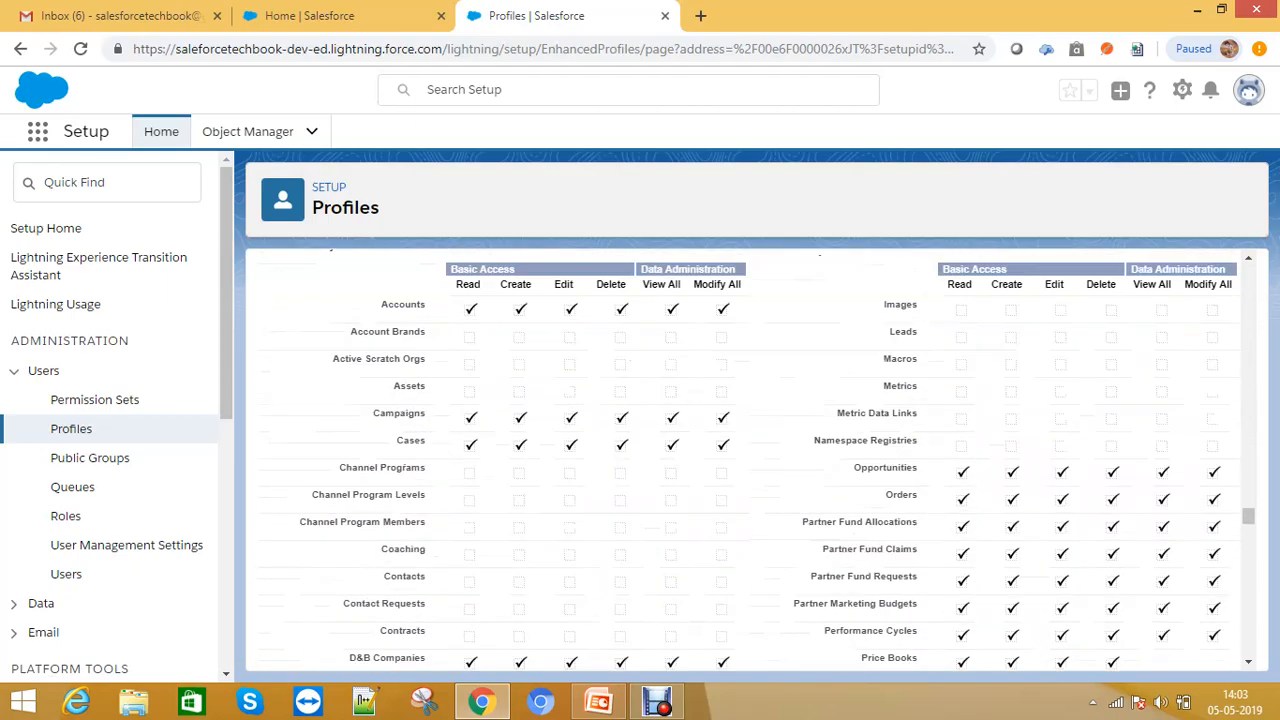
pyautogui.scroll(-15, 745, 460)
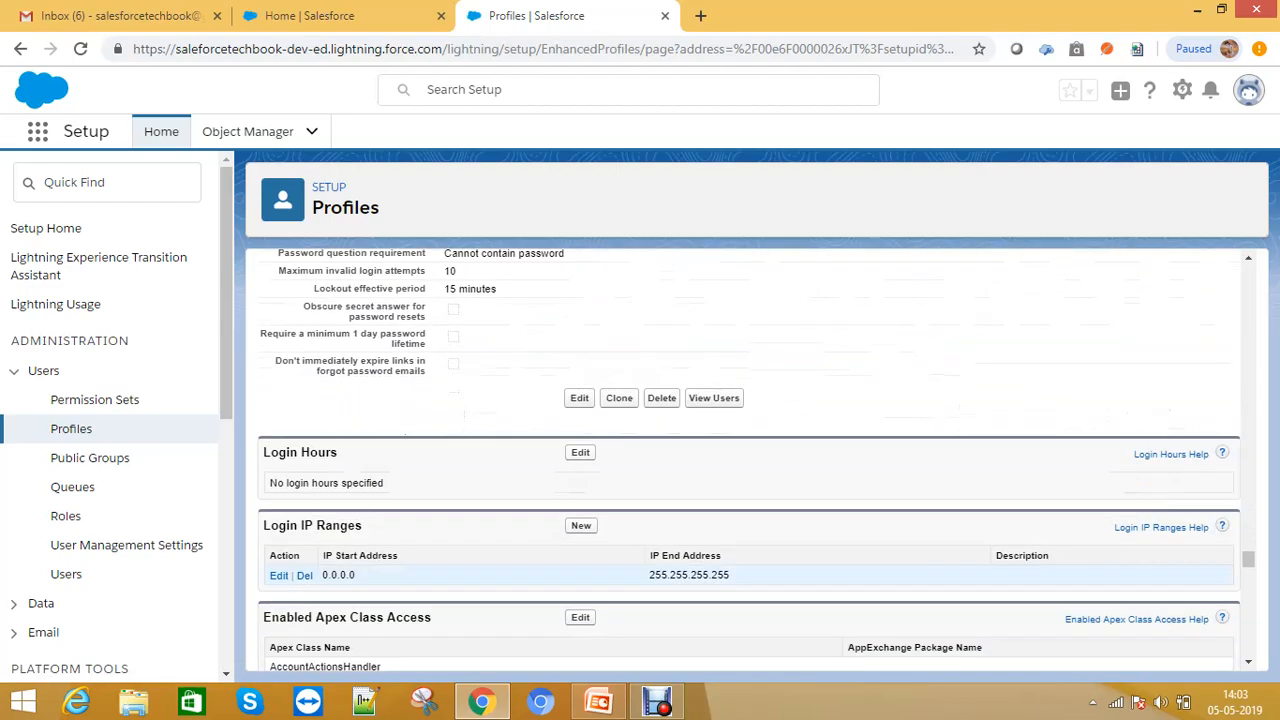
pyautogui.scroll(-6, 745, 460)
pyautogui.scroll(15, 745, 460)
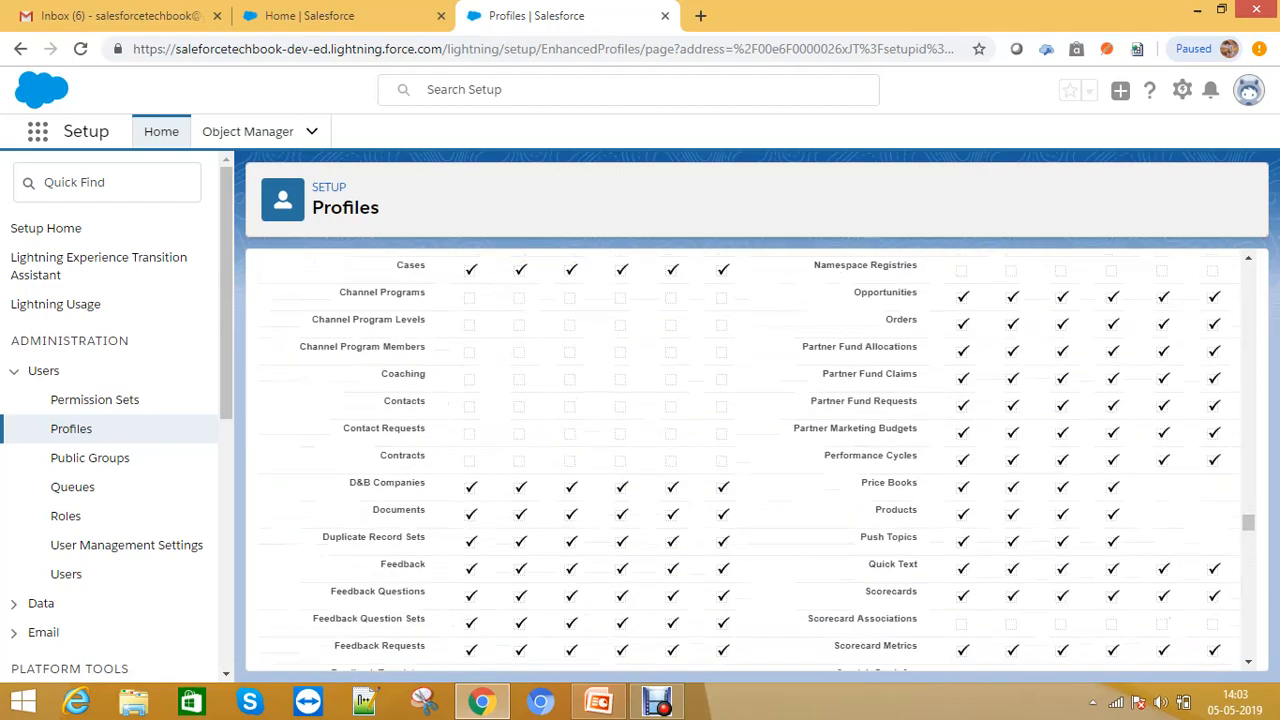
pyautogui.scroll(-12, 745, 460)
pyautogui.scroll(11, 745, 460)
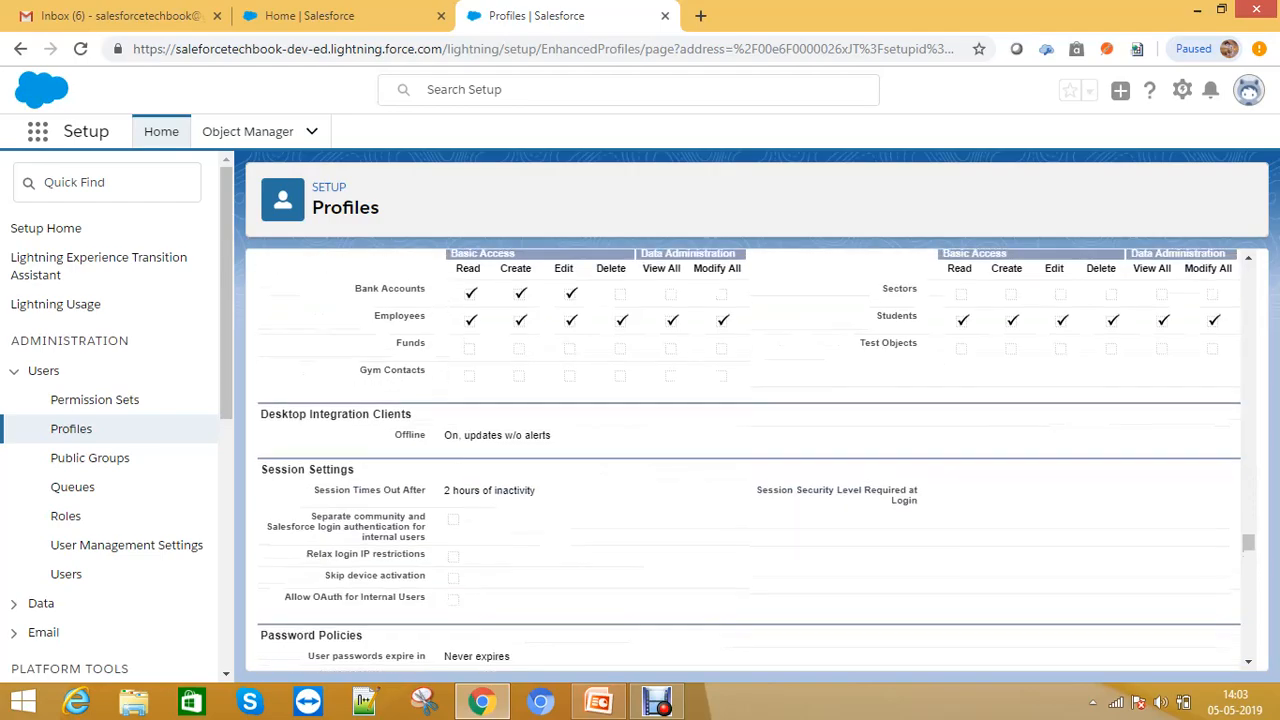
pyautogui.scroll(15, 745, 460)
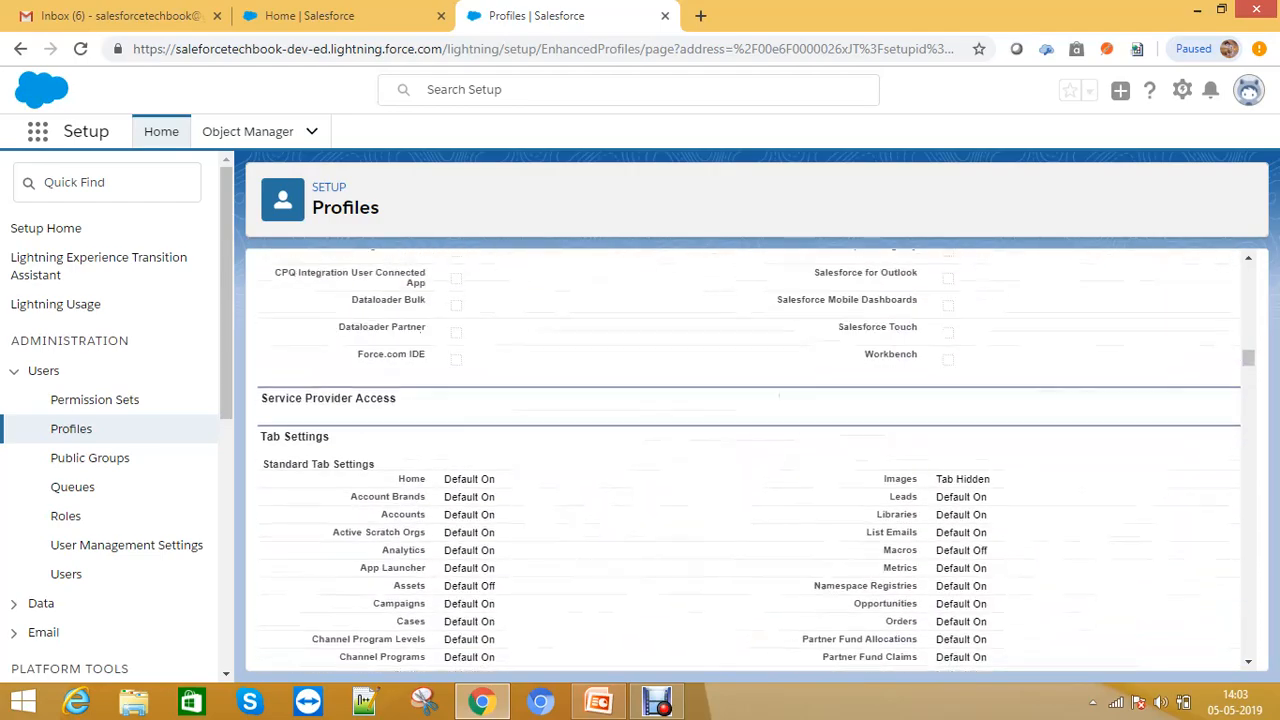
pyautogui.scroll(15, 745, 460)
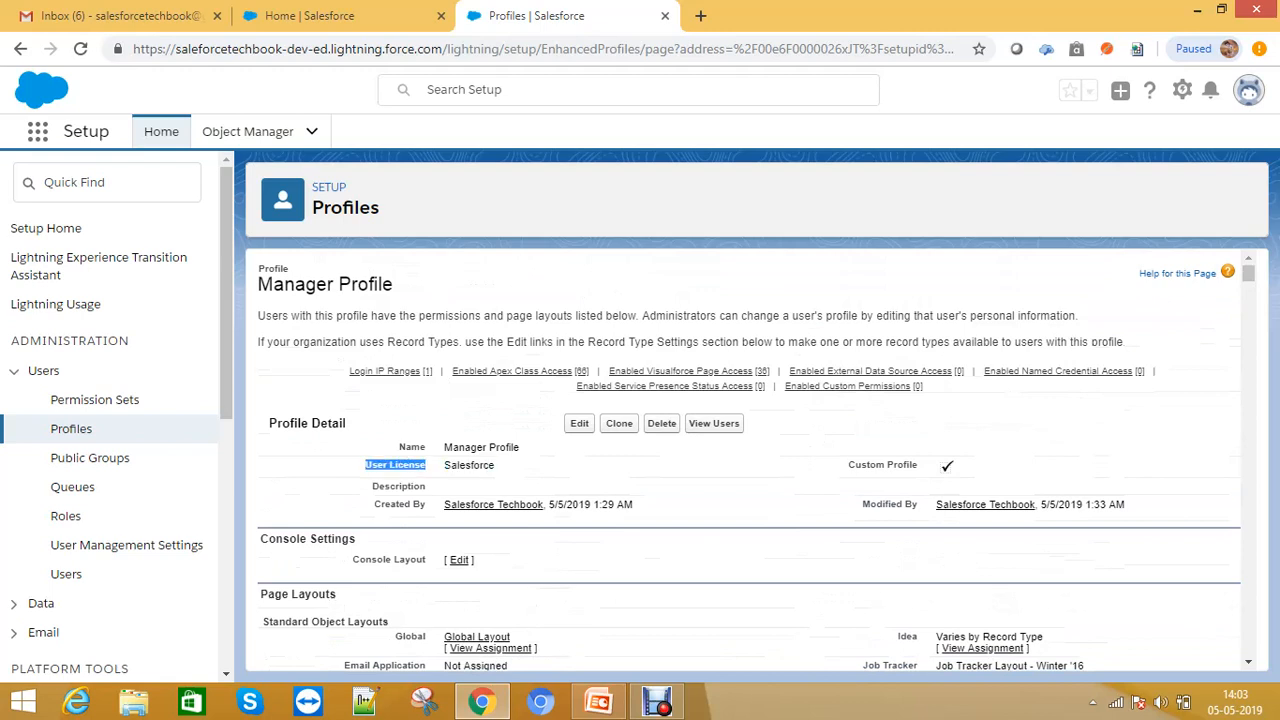
# - Open the users assigned to the Manager Profile, then start a new user from the Users page
pyautogui.click(713, 423)
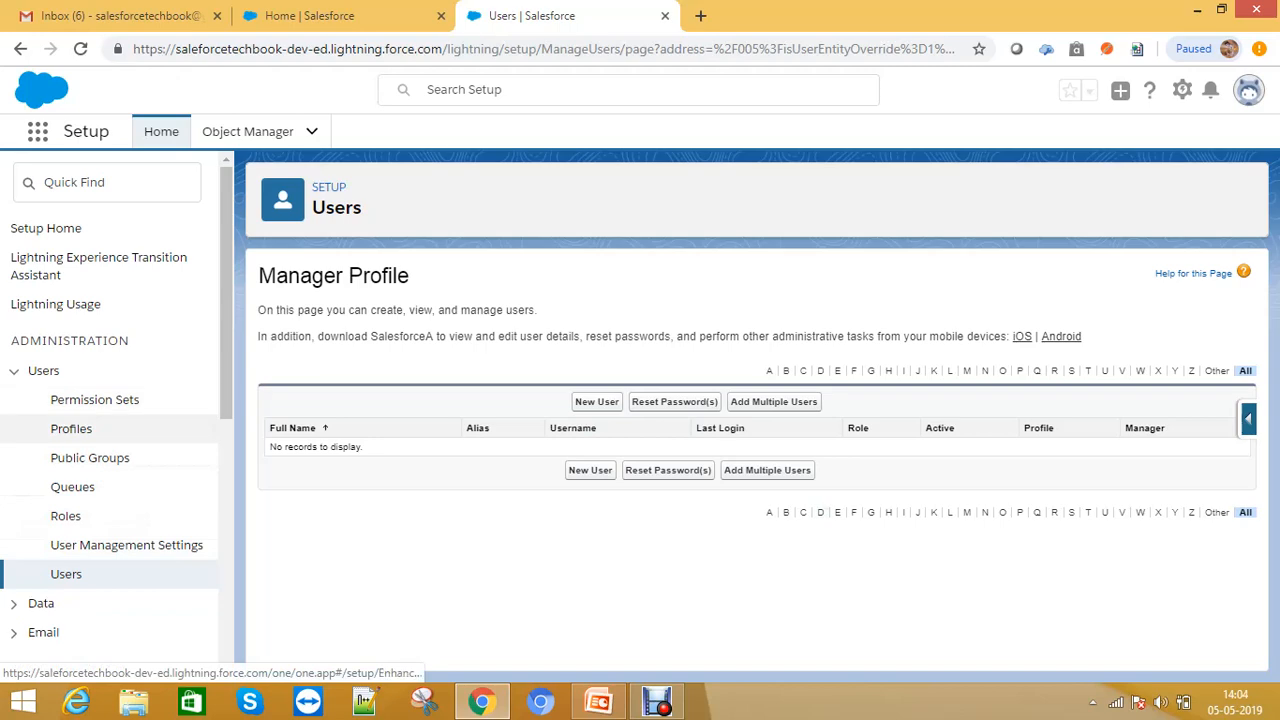
pyautogui.click(66, 574)
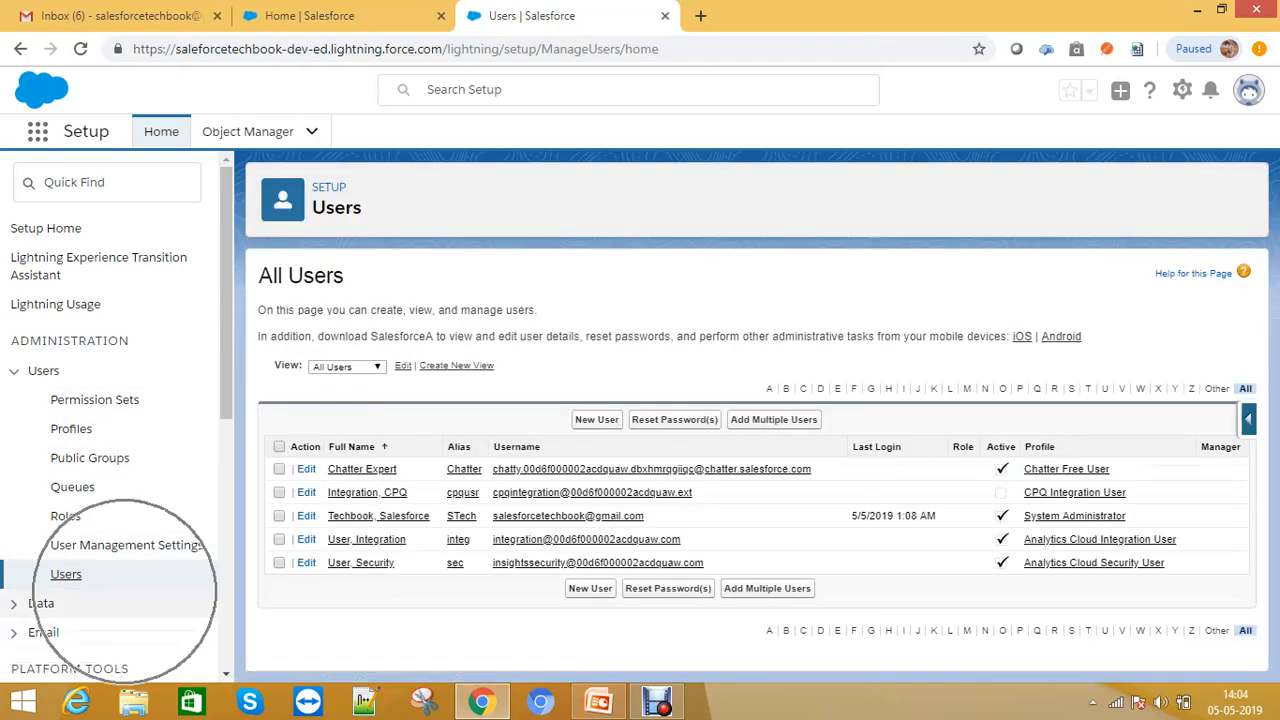
pyautogui.click(66, 576)
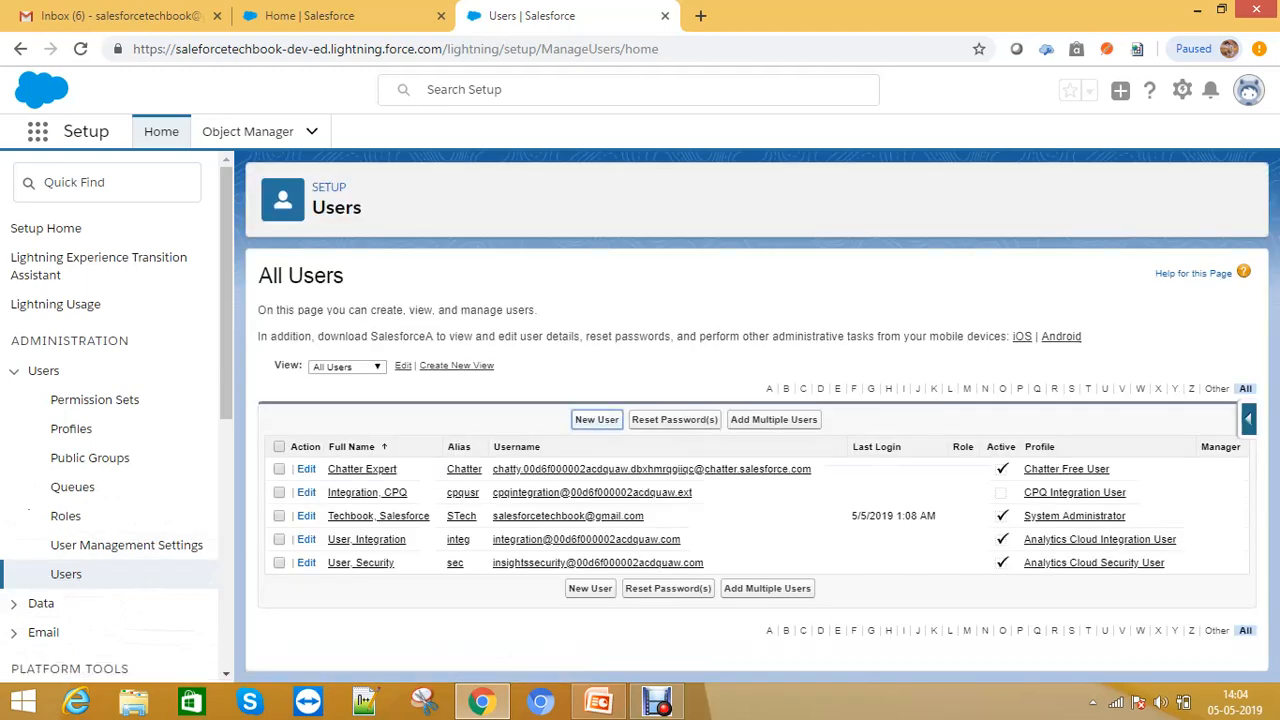
pyautogui.click(596, 419)
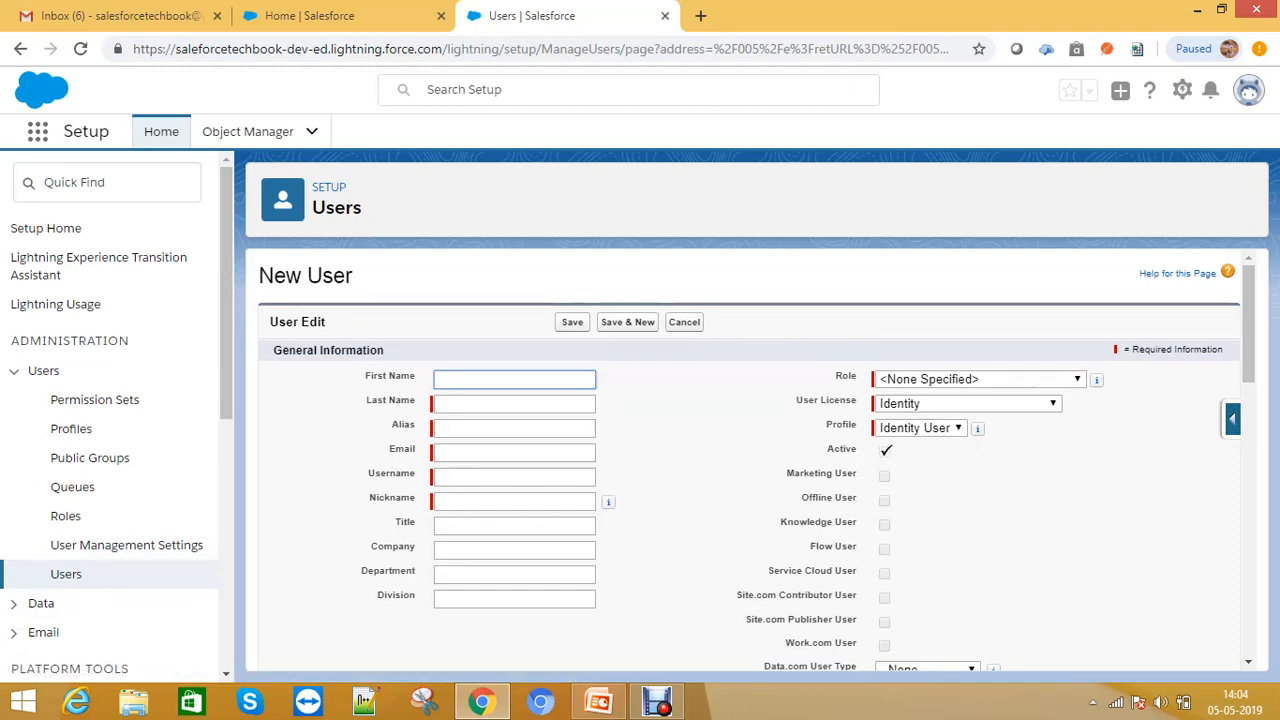
# - Enter the new user's first name and last name
pyautogui.write('Ba')
pyautogui.press('BackSpace')
pyautogui.press('BackSpace')
pyautogui.write('Salesforce')
pyautogui.press('Tab')
pyautogui.write('Techie')
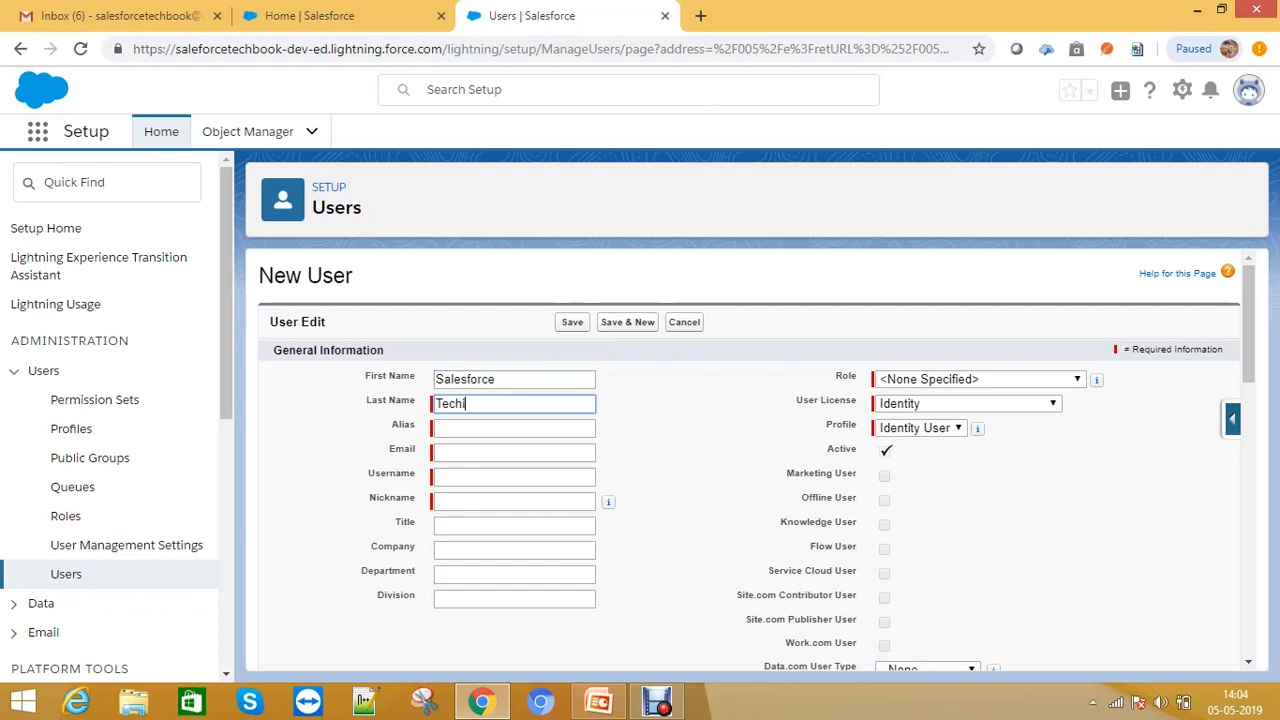
pyautogui.press('Tab')
pyautogui.press('Tab')
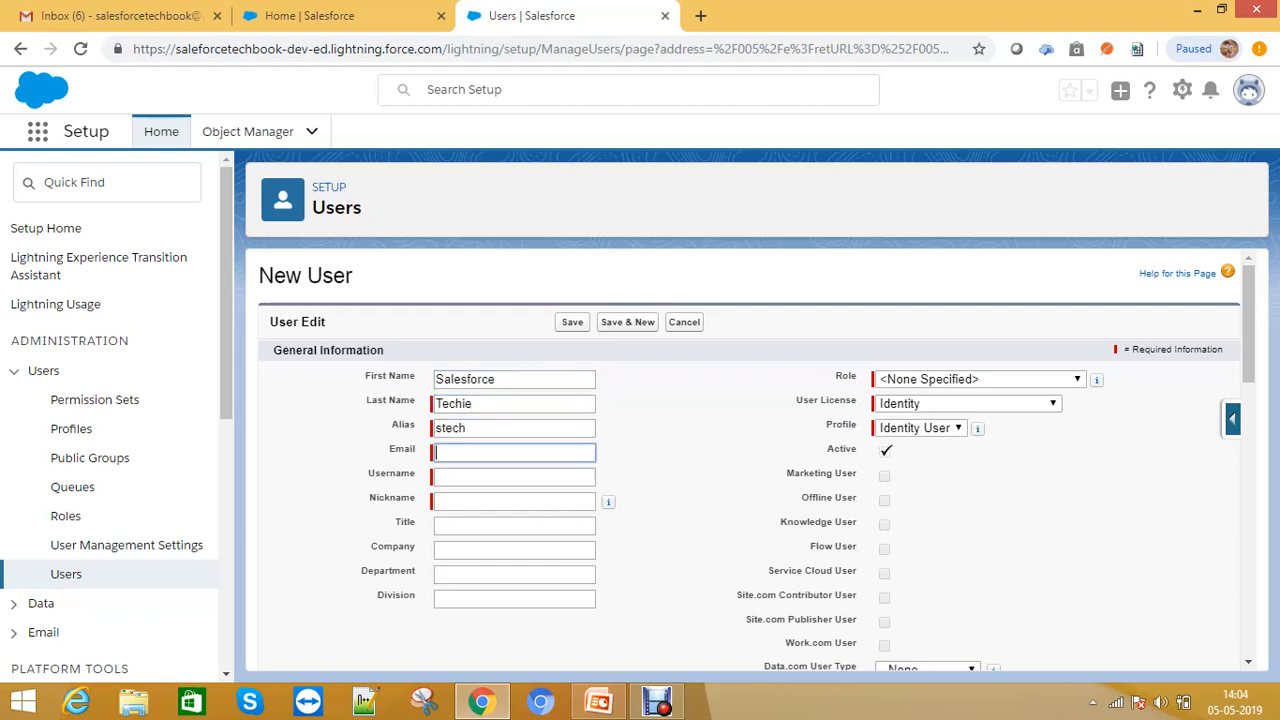
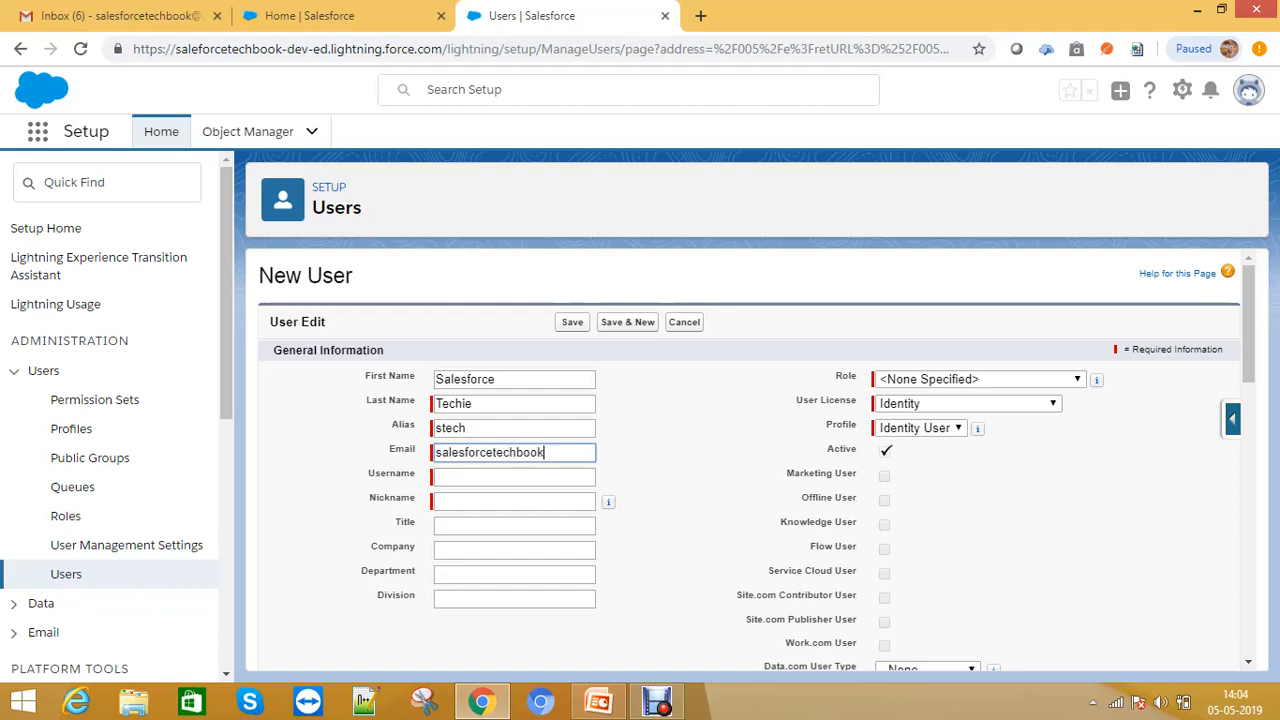
# - Fill in the new user's e-mail address
pyautogui.press('Tab')
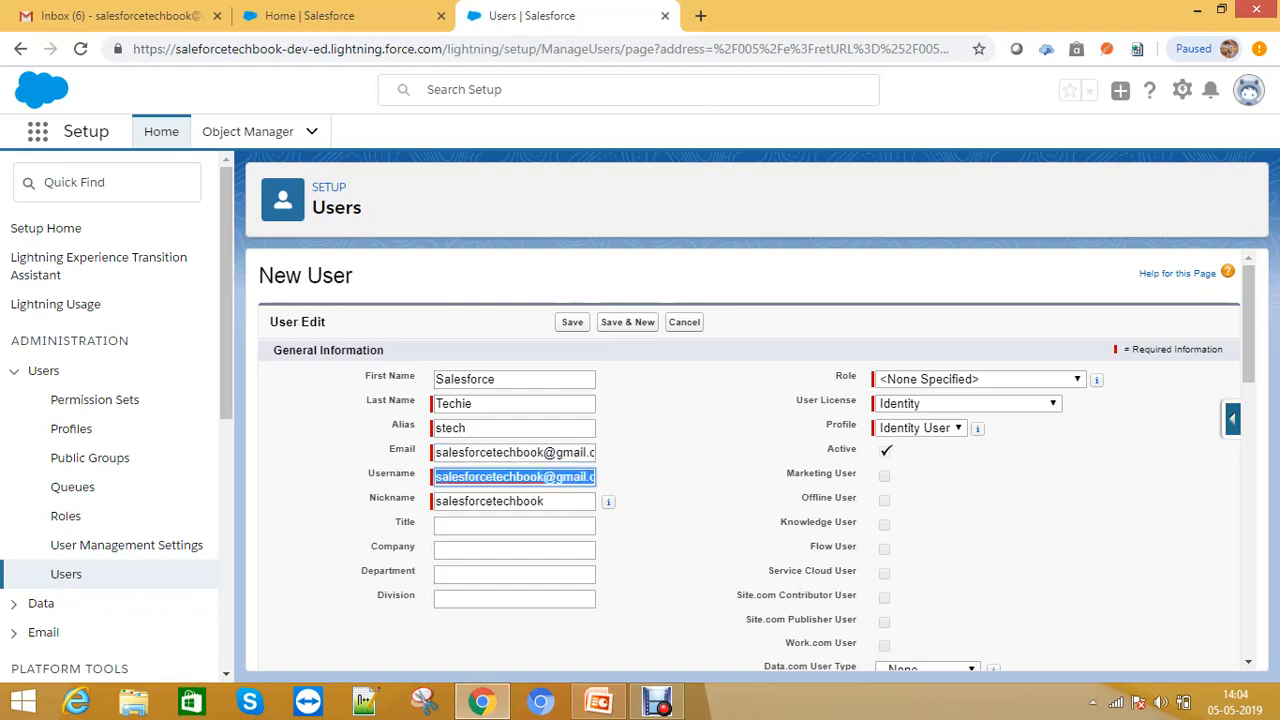
# - Change the username's domain part to test.com
pyautogui.doubleClick(573, 477)
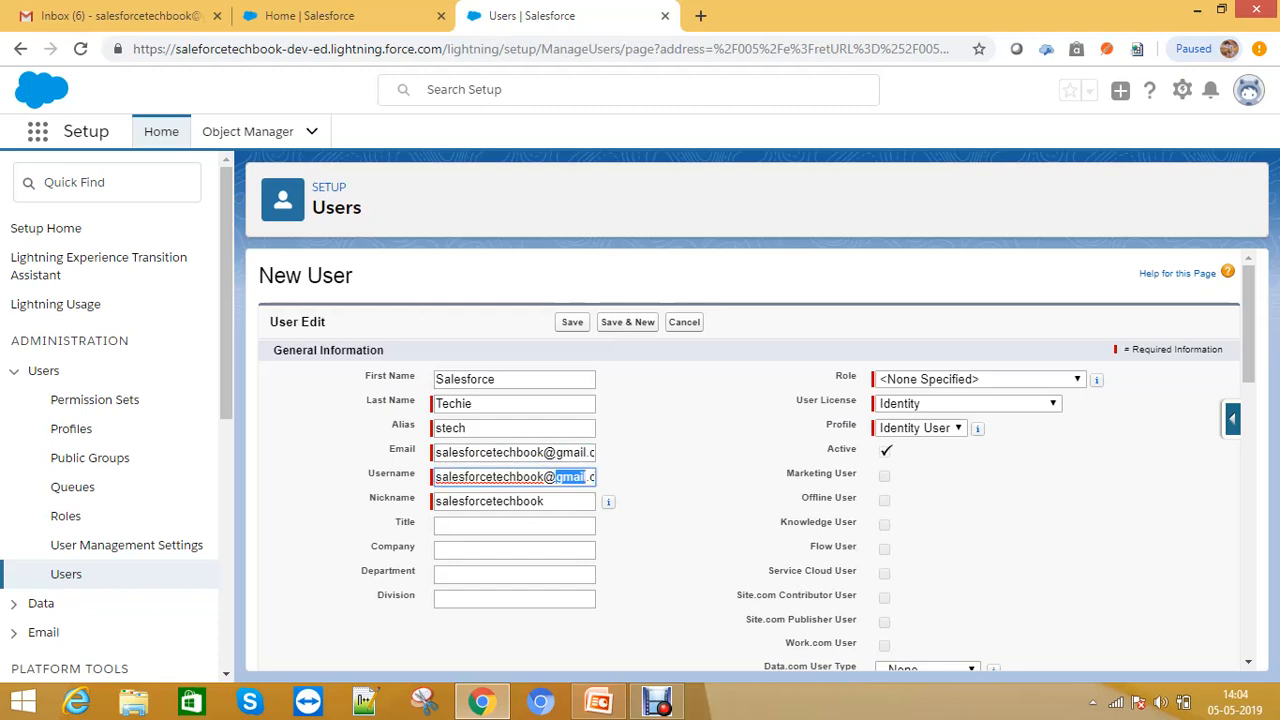
pyautogui.write('techietest')
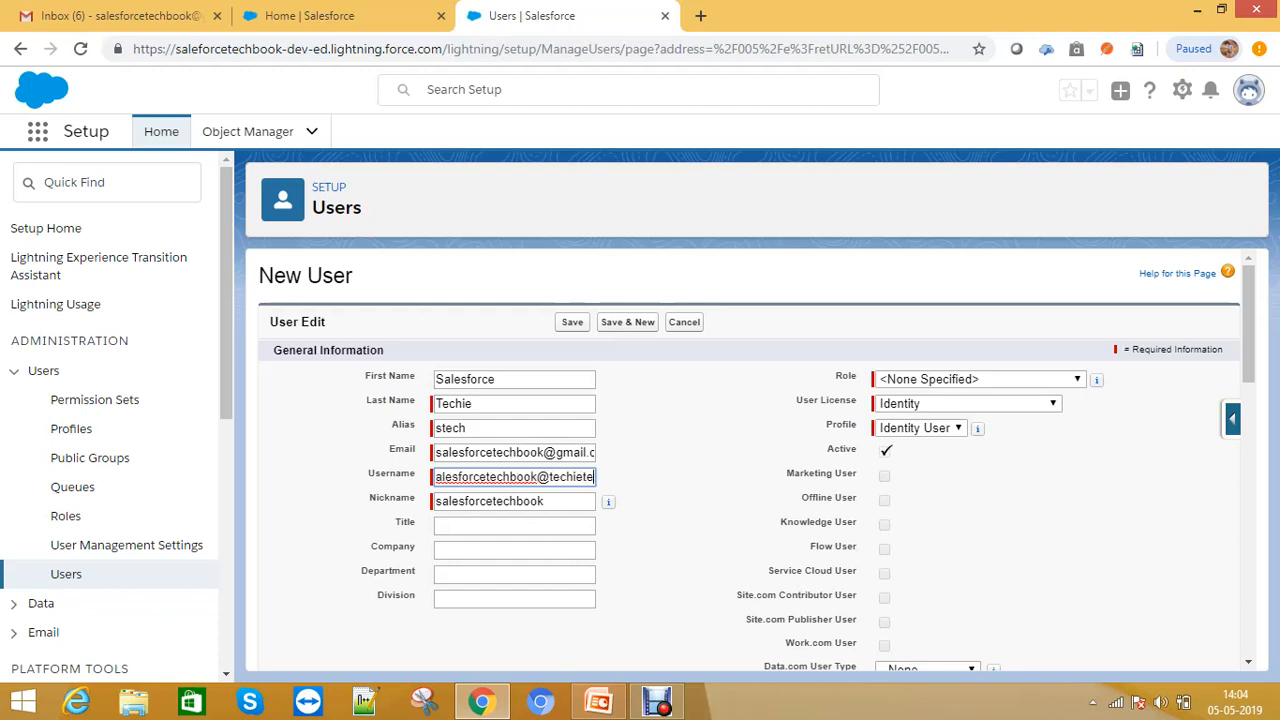
pyautogui.doubleClick(566, 477)
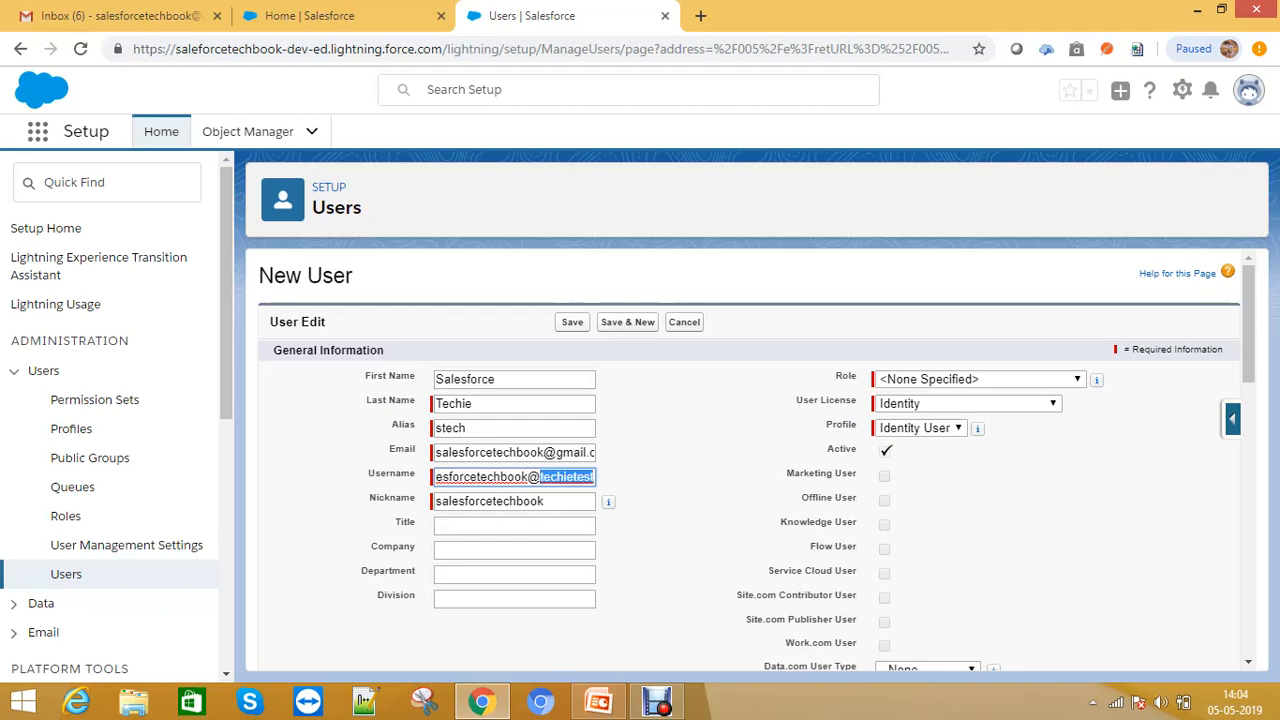
pyautogui.write('test')
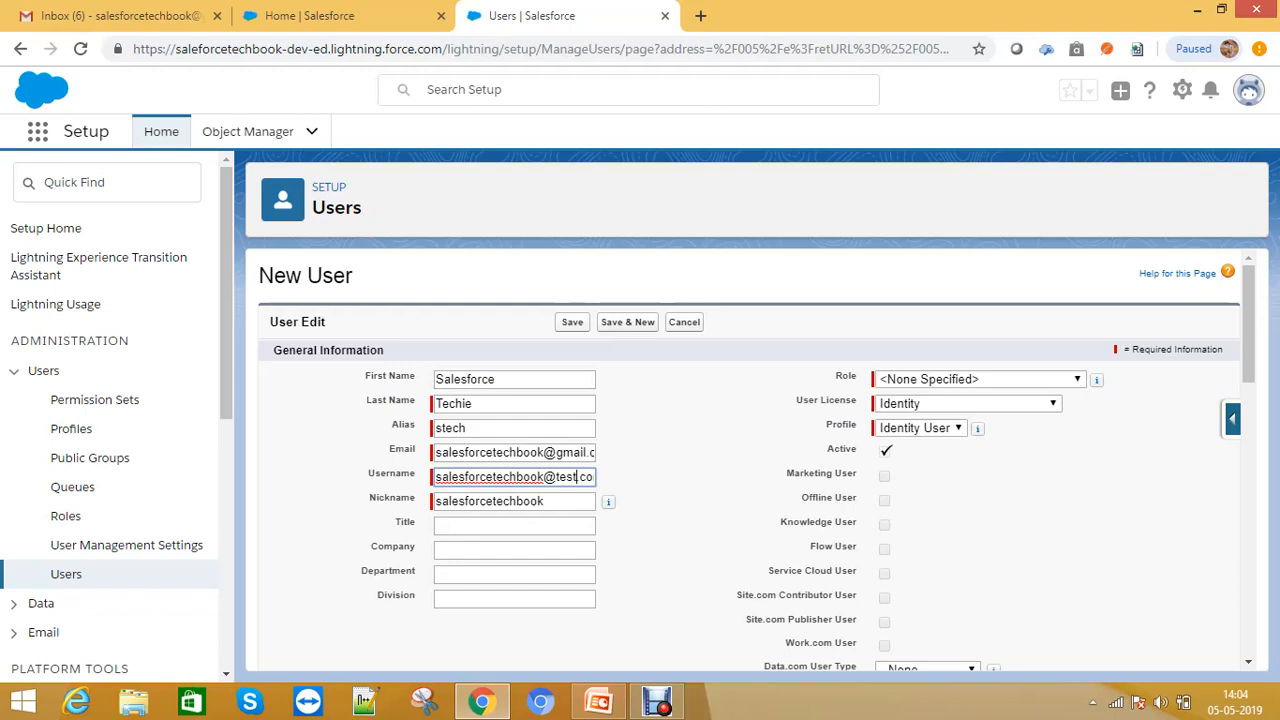
# - Set the user licence to Salesforce and the profile to Manager Profile
pyautogui.scroll(-6, 750, 450)
pyautogui.scroll(5, 750, 450)
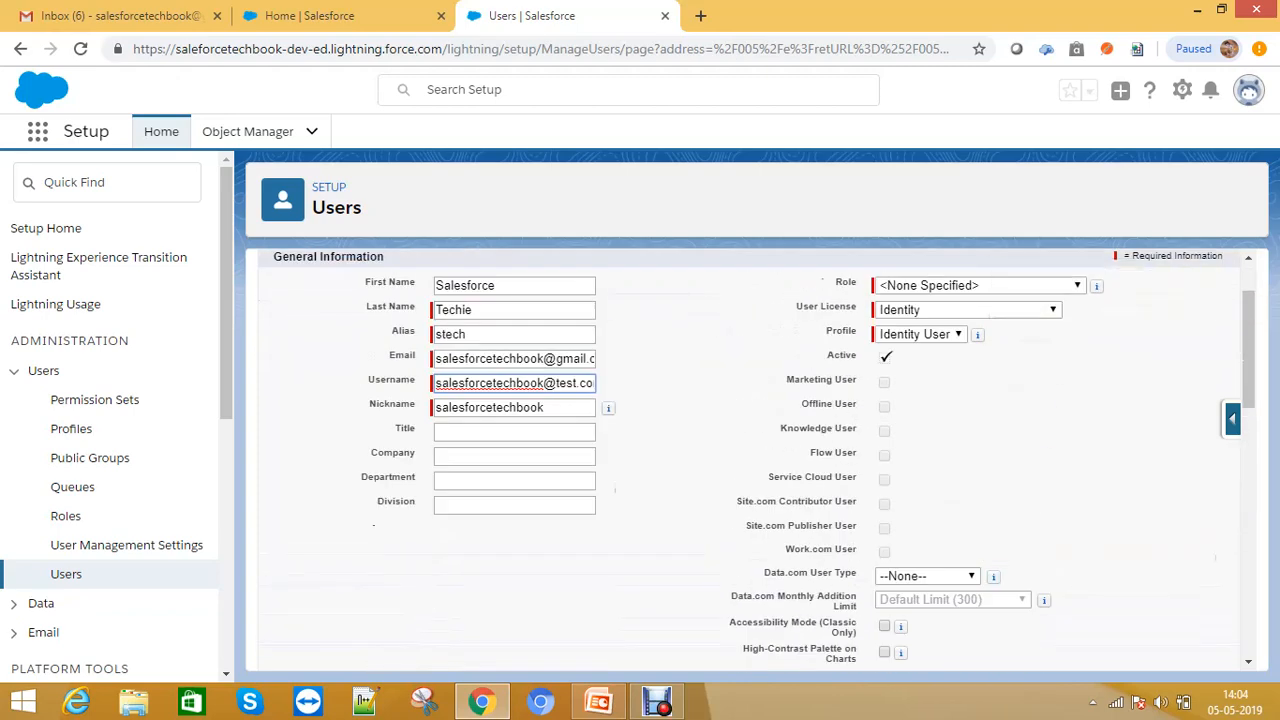
pyautogui.click(968, 310)
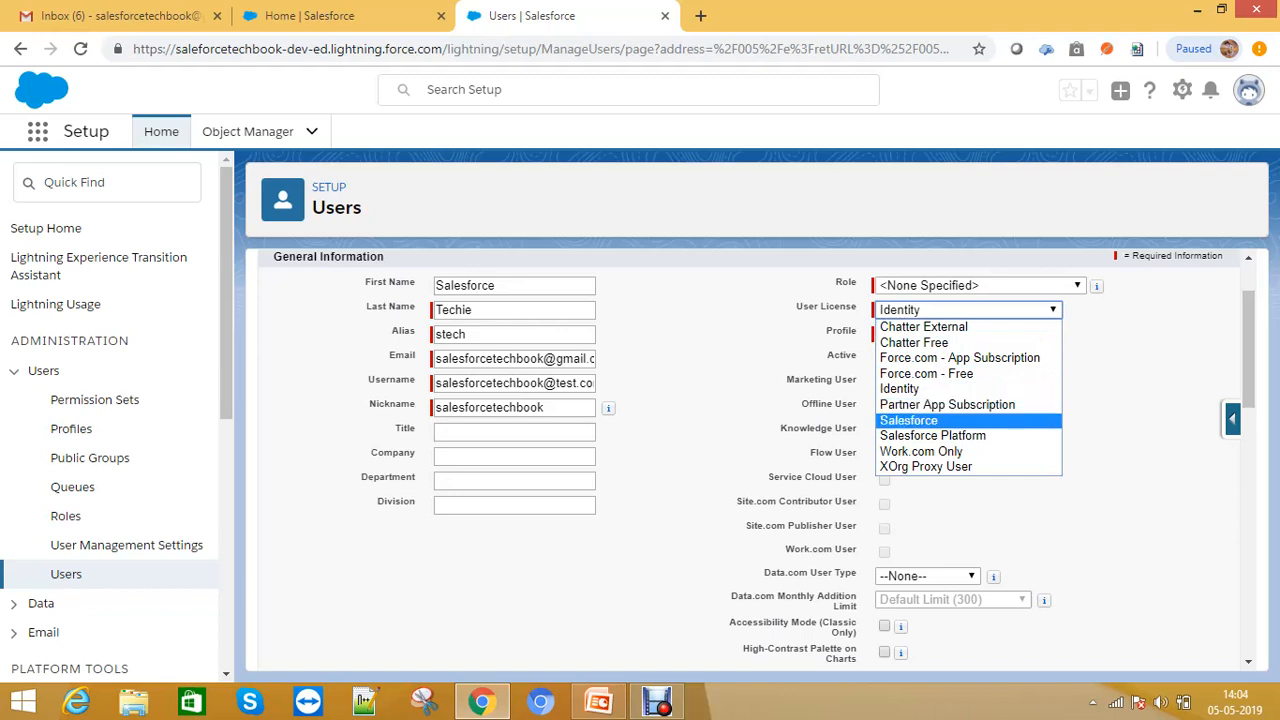
pyautogui.click(909, 421)
pyautogui.click(958, 335)
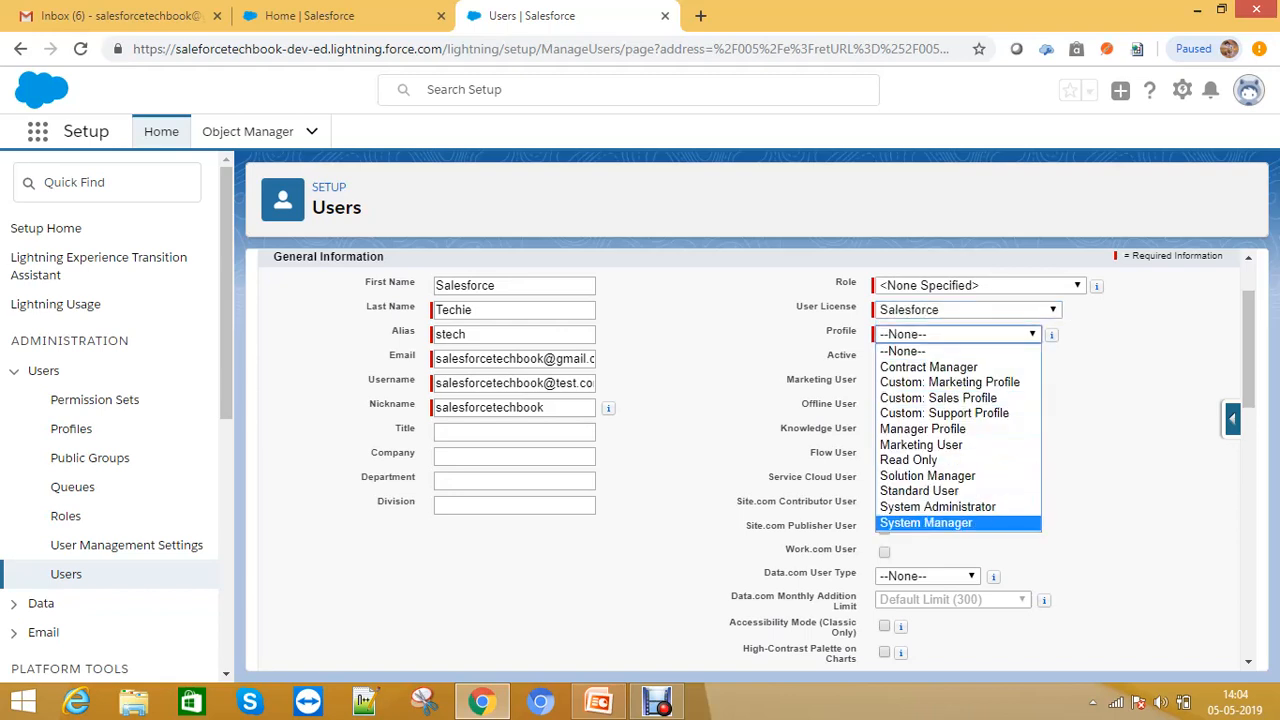
pyautogui.click(923, 429)
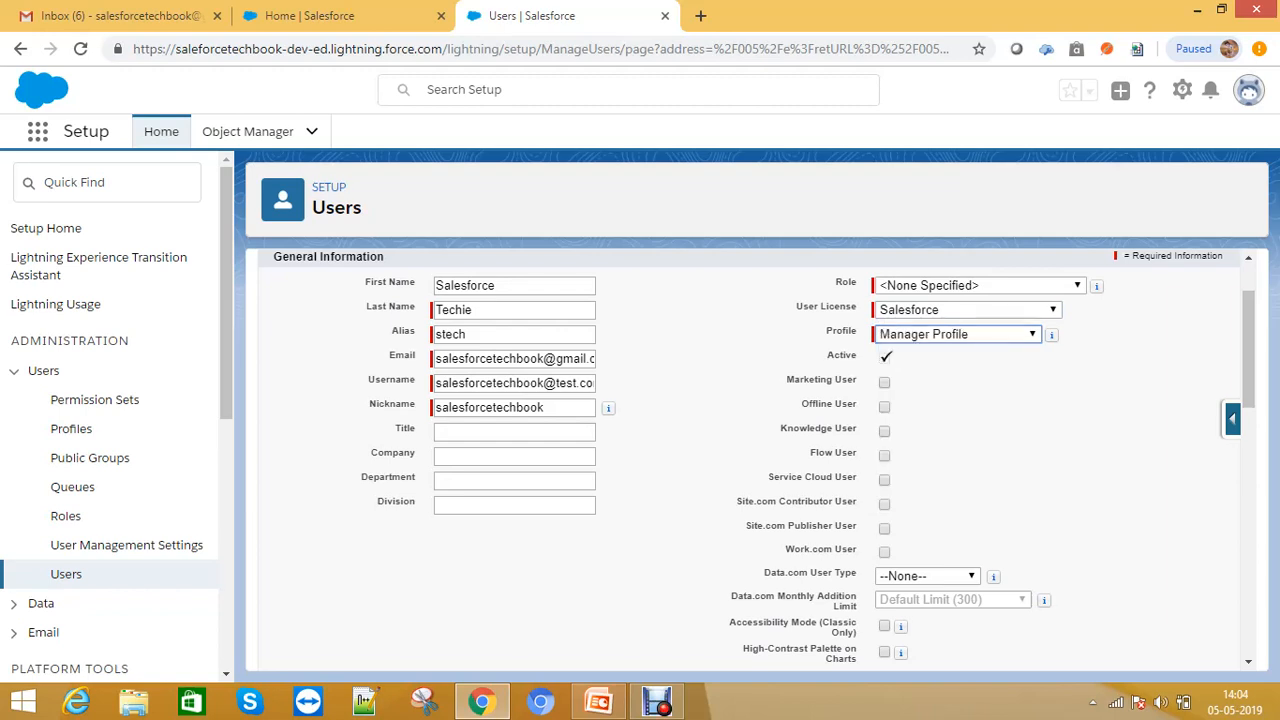
# - Enable the Marketing User, Knowledge User, Flow User and Service Cloud User options for the new user
pyautogui.press('ctrl')
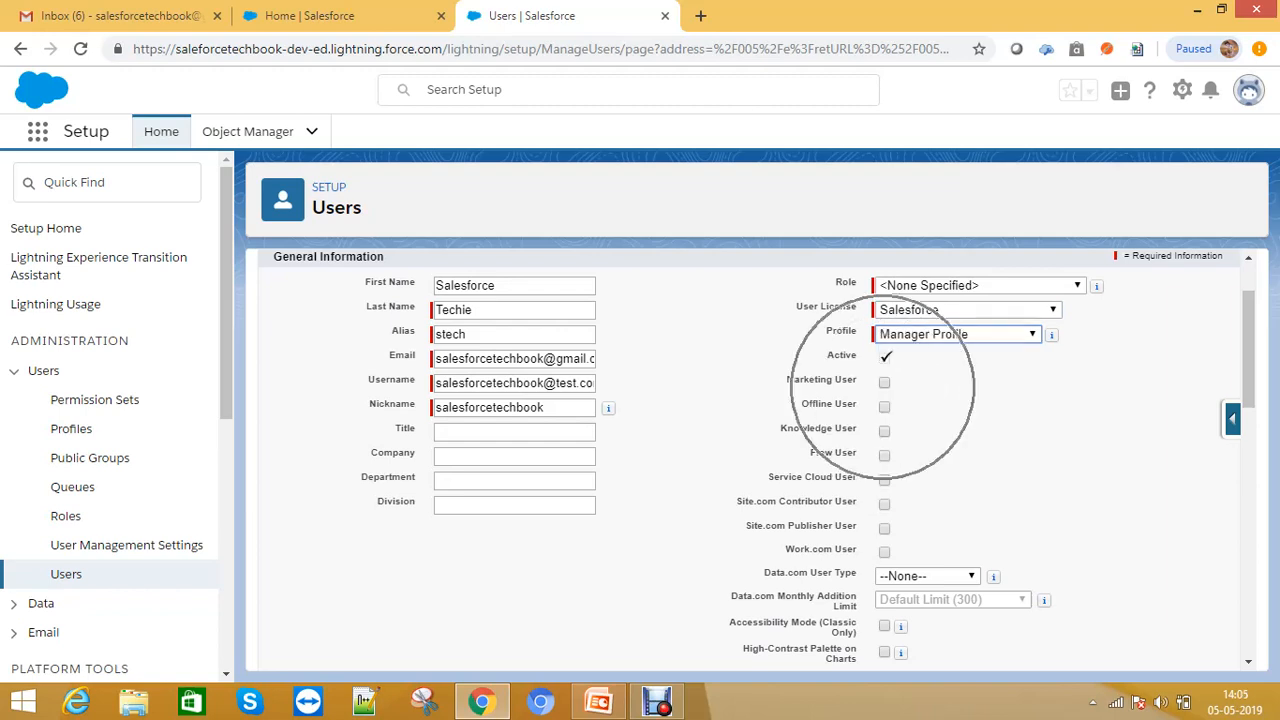
pyautogui.press('ctrl')
pyautogui.click(884, 383)
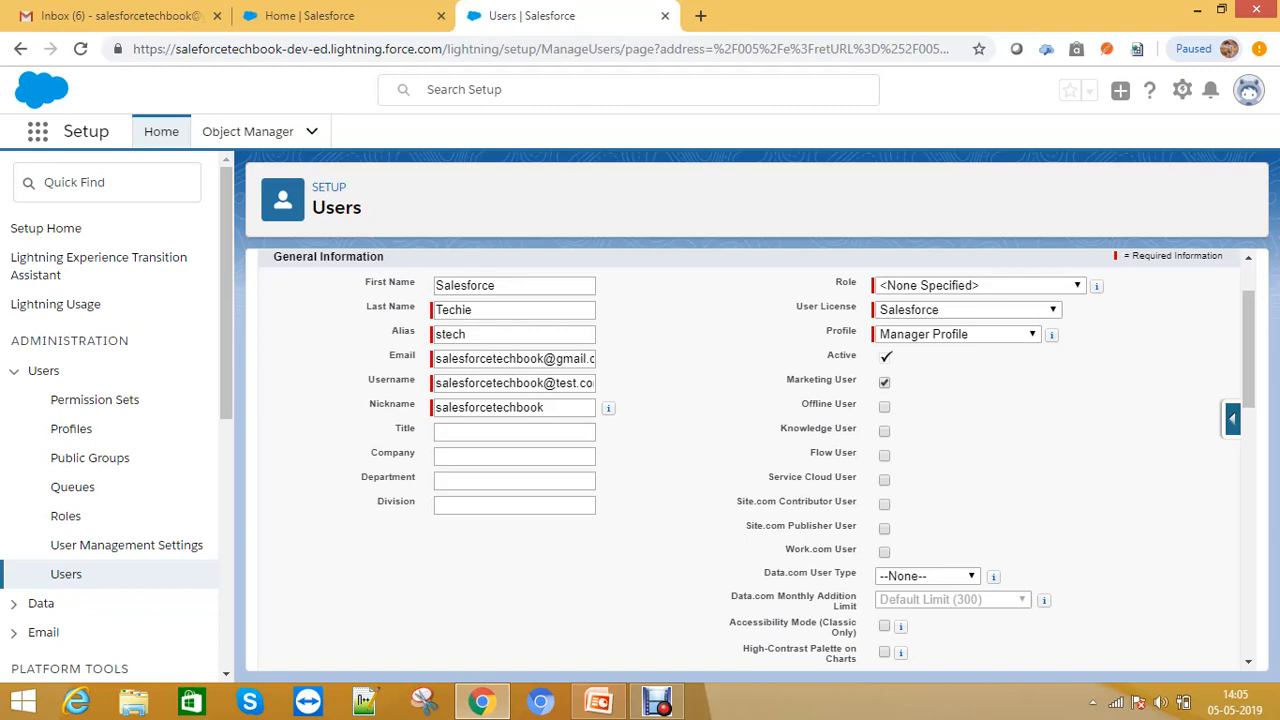
pyautogui.press('ctrl')
pyautogui.scroll(-1, 750, 460)
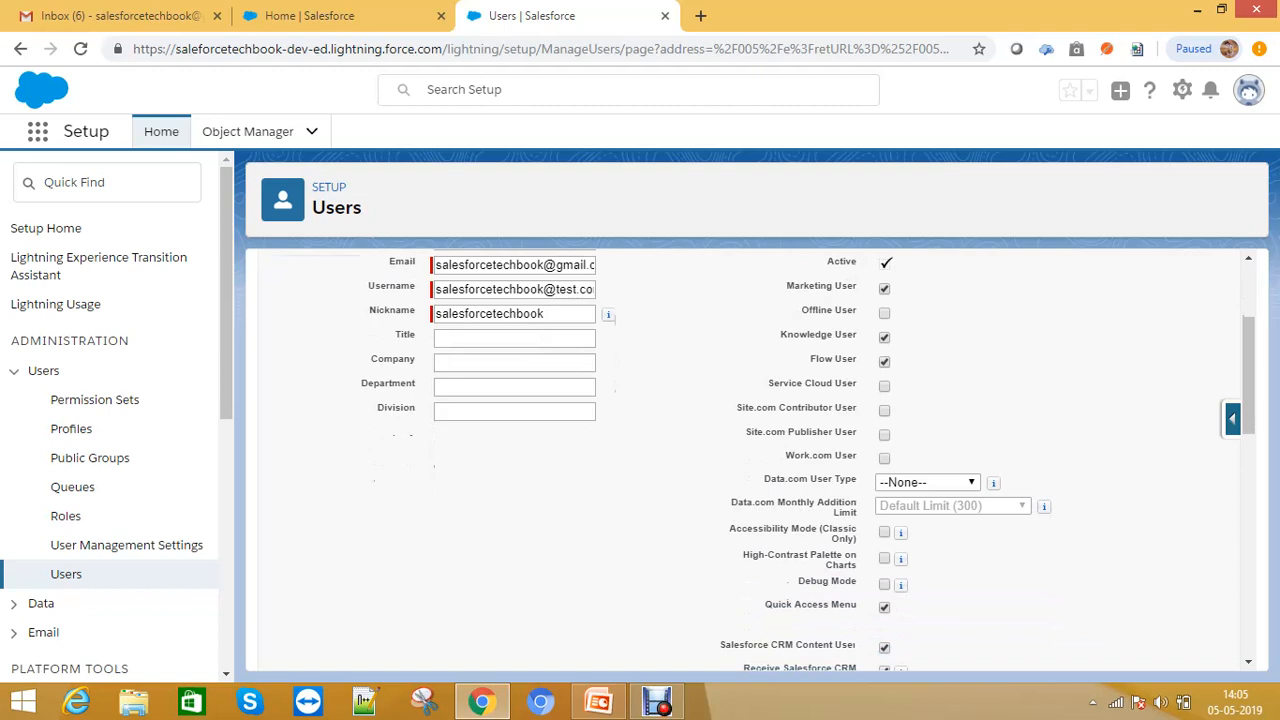
pyautogui.moveTo(774, 383); pyautogui.dragTo(857, 383)
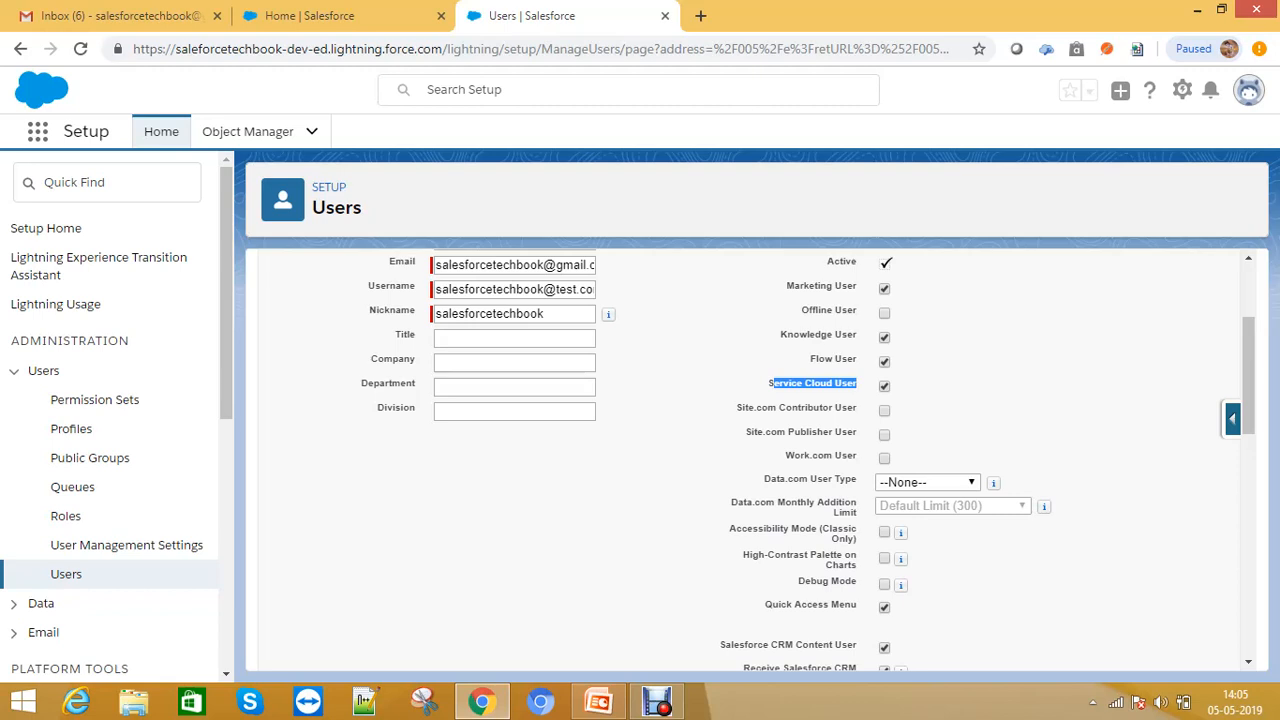
pyautogui.scroll(-1, 750, 460)
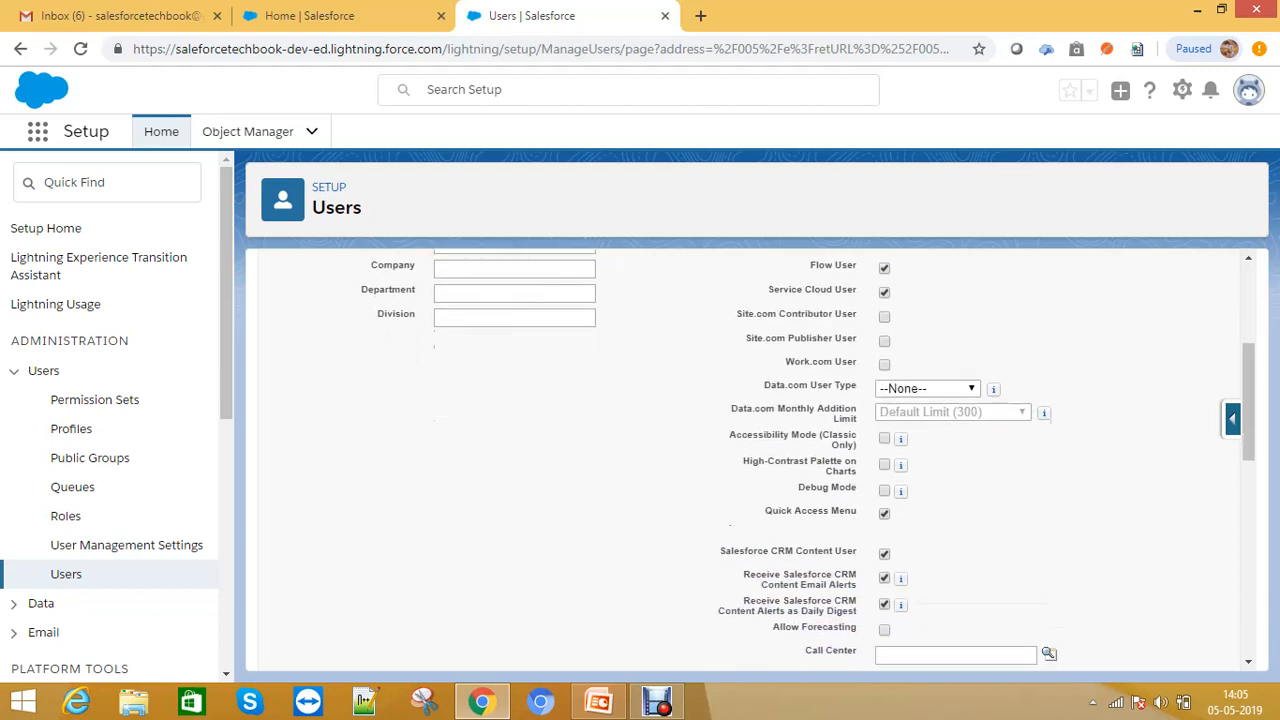
pyautogui.scroll(-2, 750, 460)
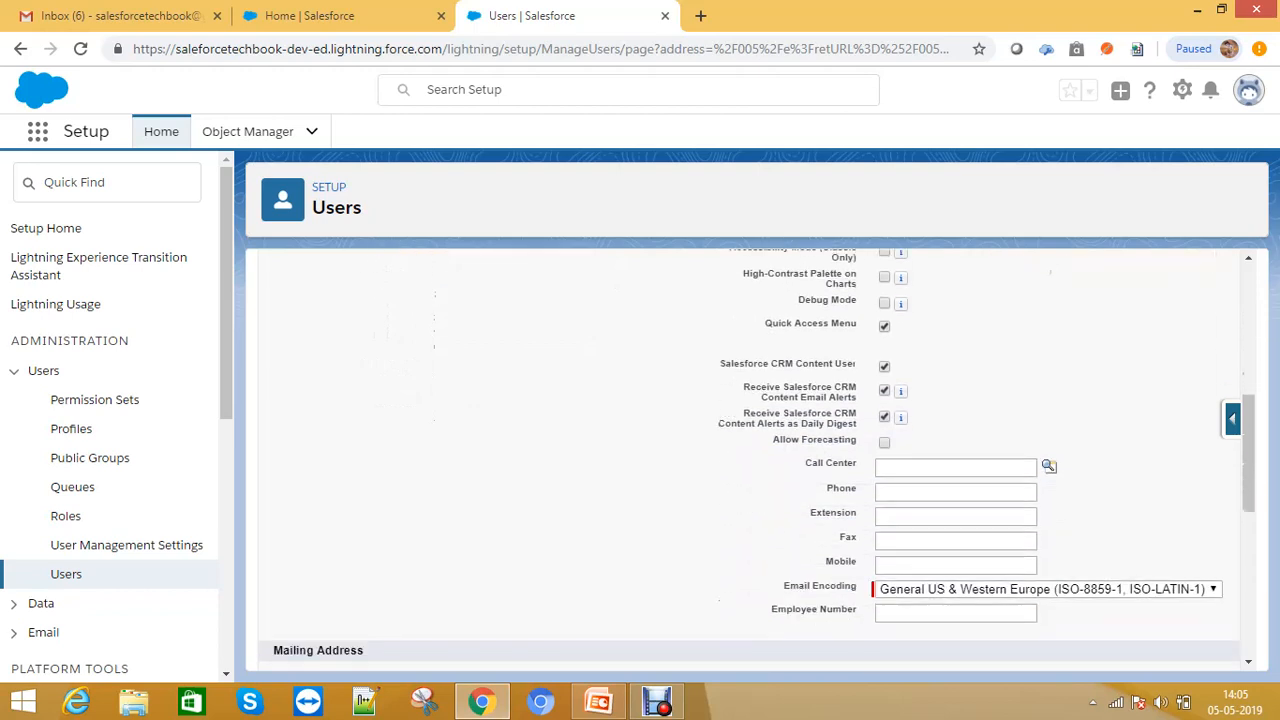
pyautogui.scroll(2, 750, 460)
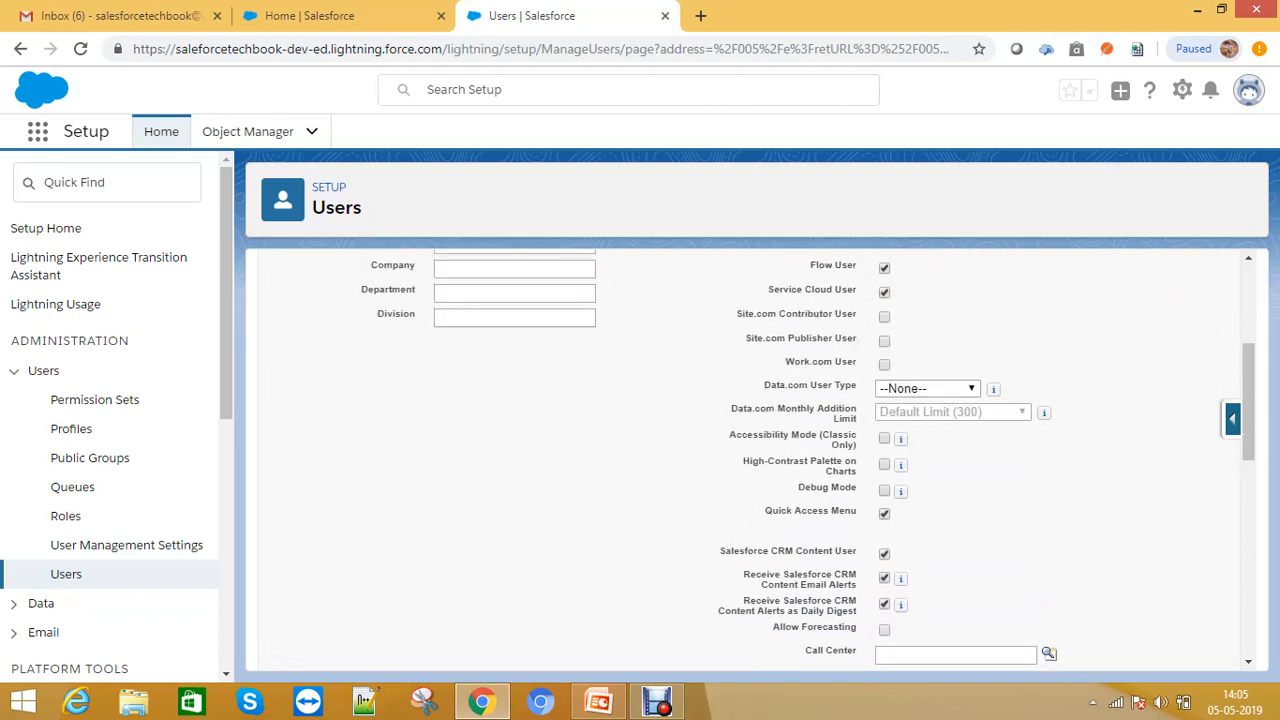
pyautogui.click(1232, 418)
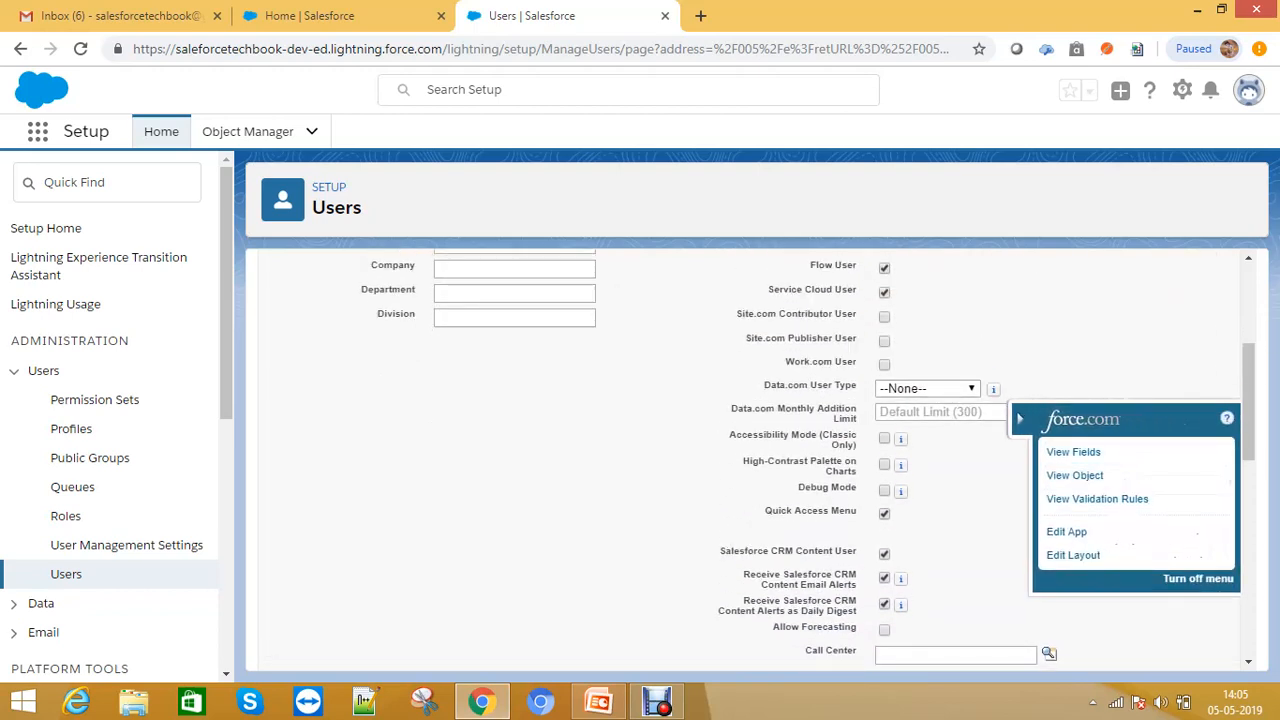
pyautogui.click(1019, 418)
pyautogui.click(1232, 418)
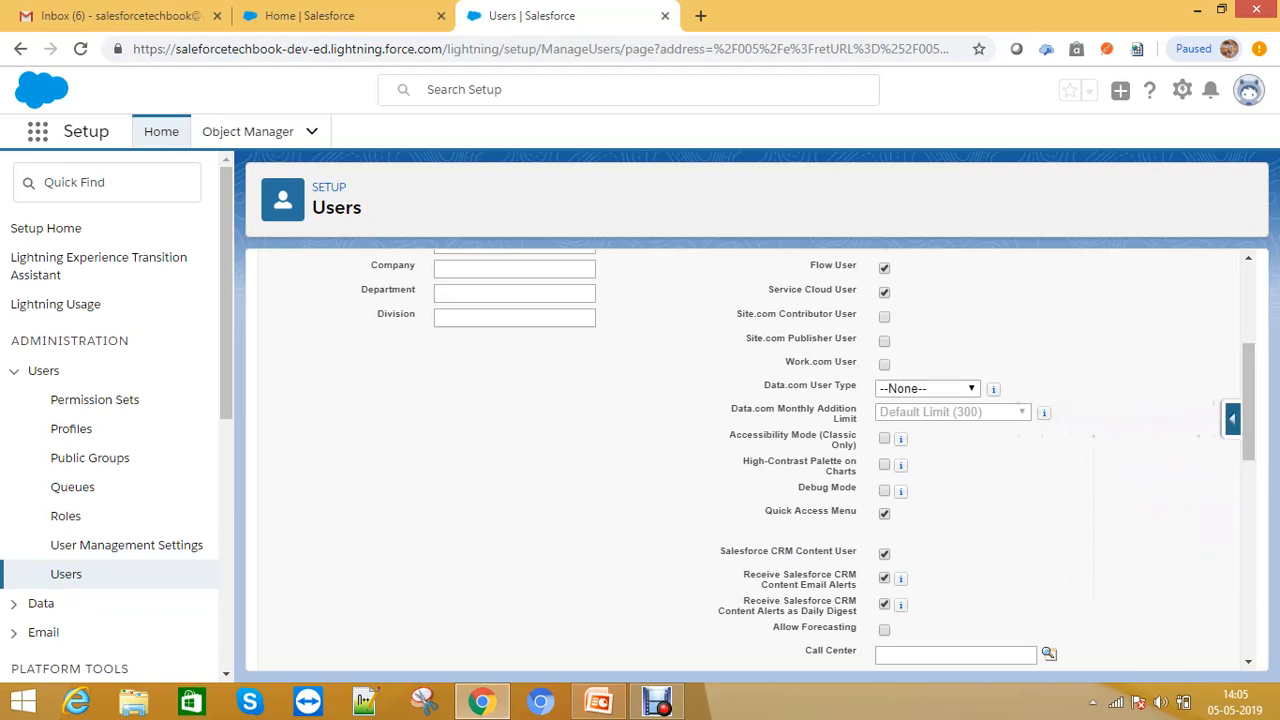
# - Scroll through the remaining user fields, including the Call Center lookup, locale and approver settings
pyautogui.scroll(-2, 750, 460)
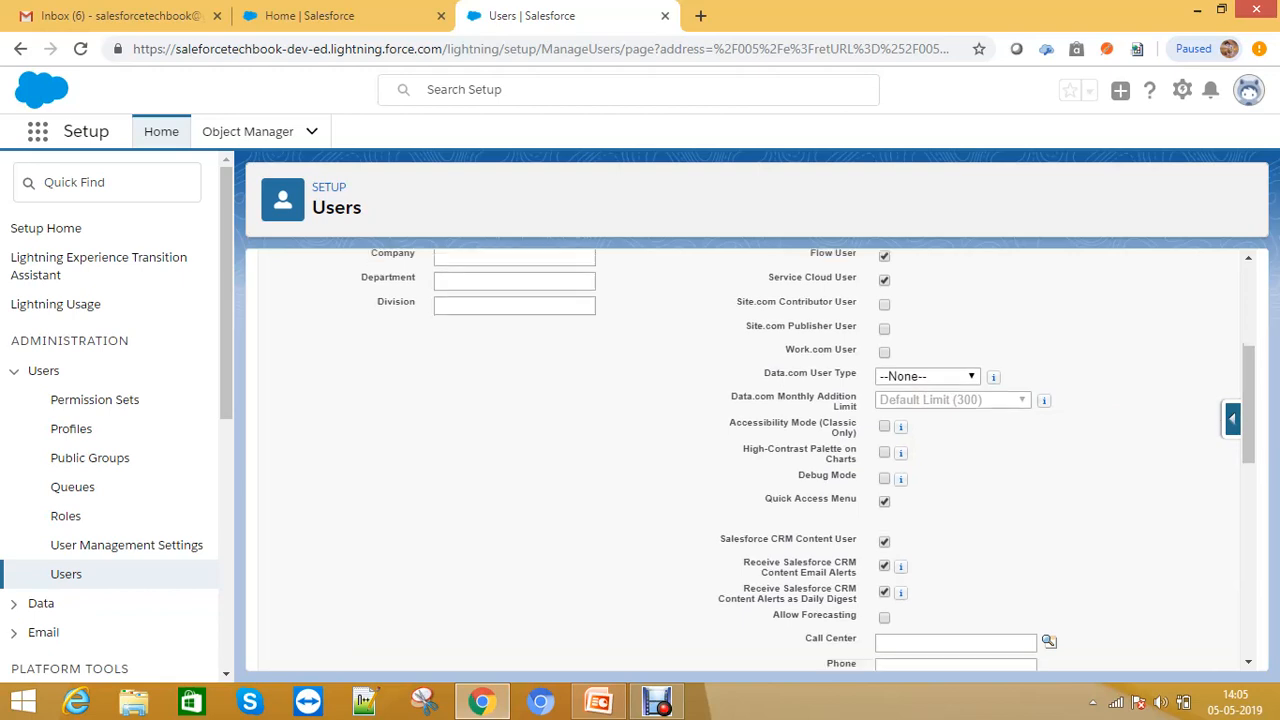
pyautogui.scroll(-1, 750, 460)
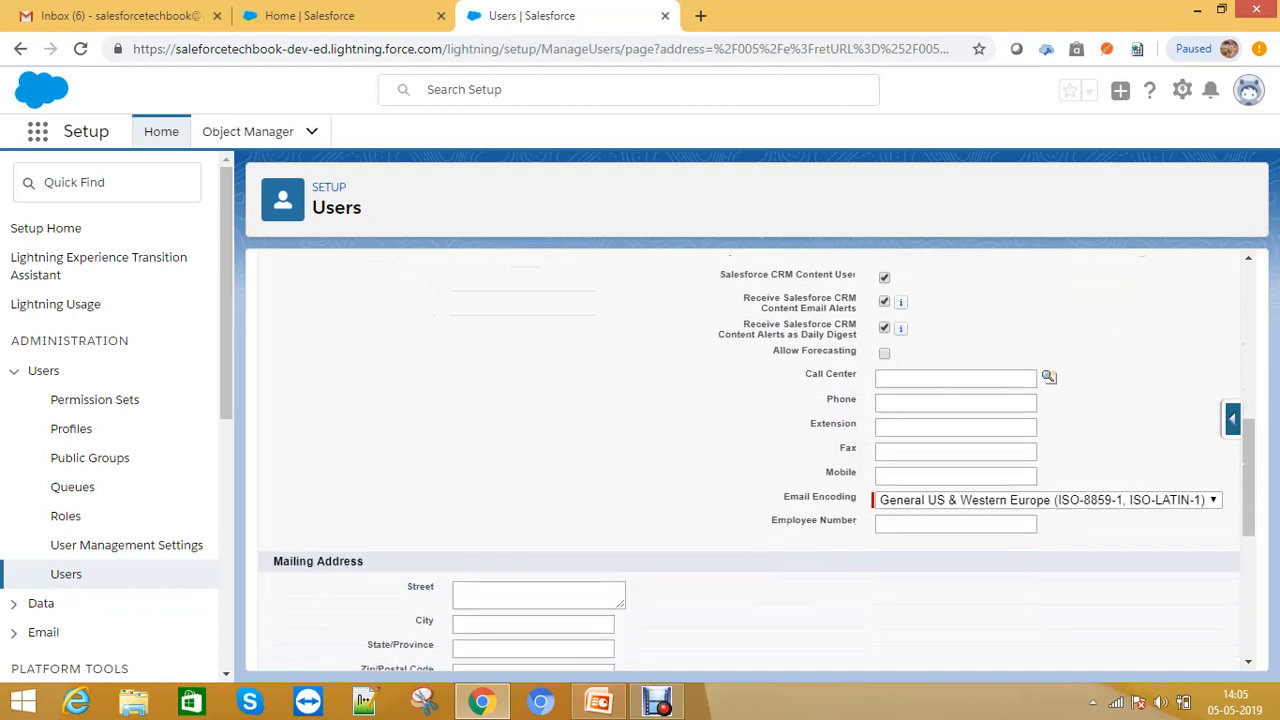
pyautogui.click(950, 373)
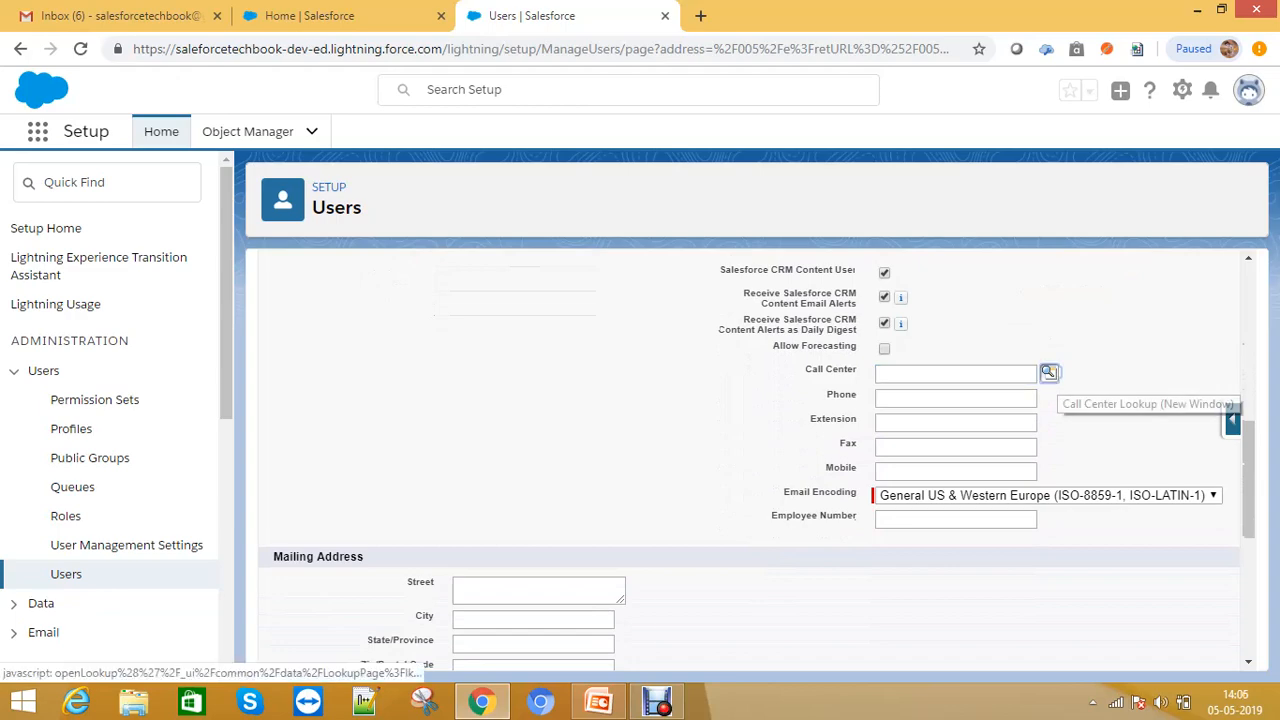
pyautogui.click(1048, 372)
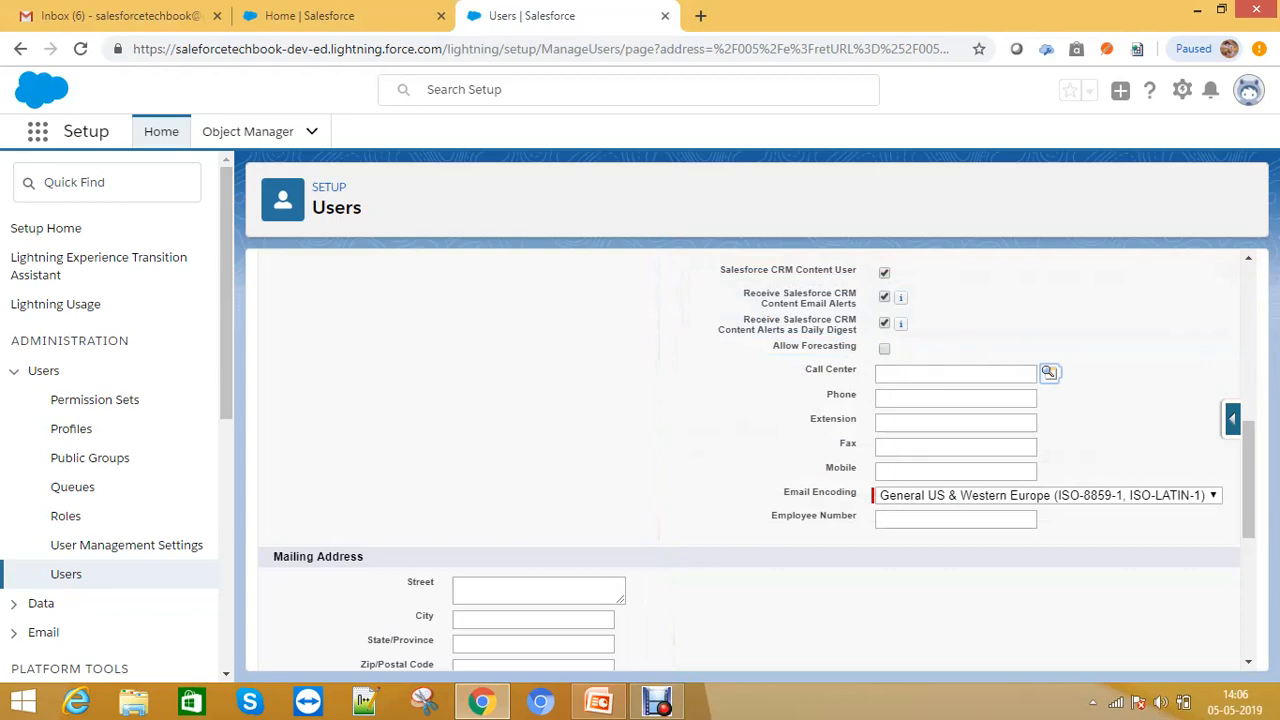
pyautogui.scroll(3, 750, 450)
pyautogui.scroll(-1, 757, 482)
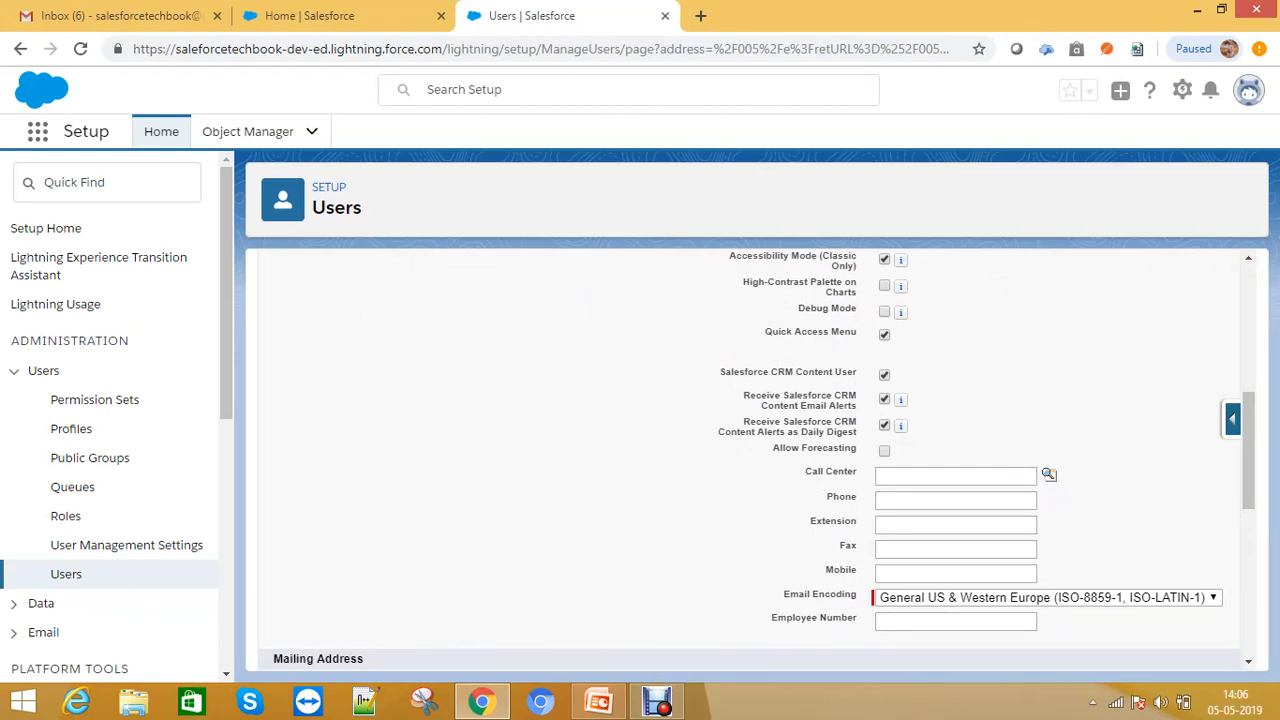
pyautogui.scroll(-3, 750, 460)
pyautogui.scroll(-3, 750, 460)
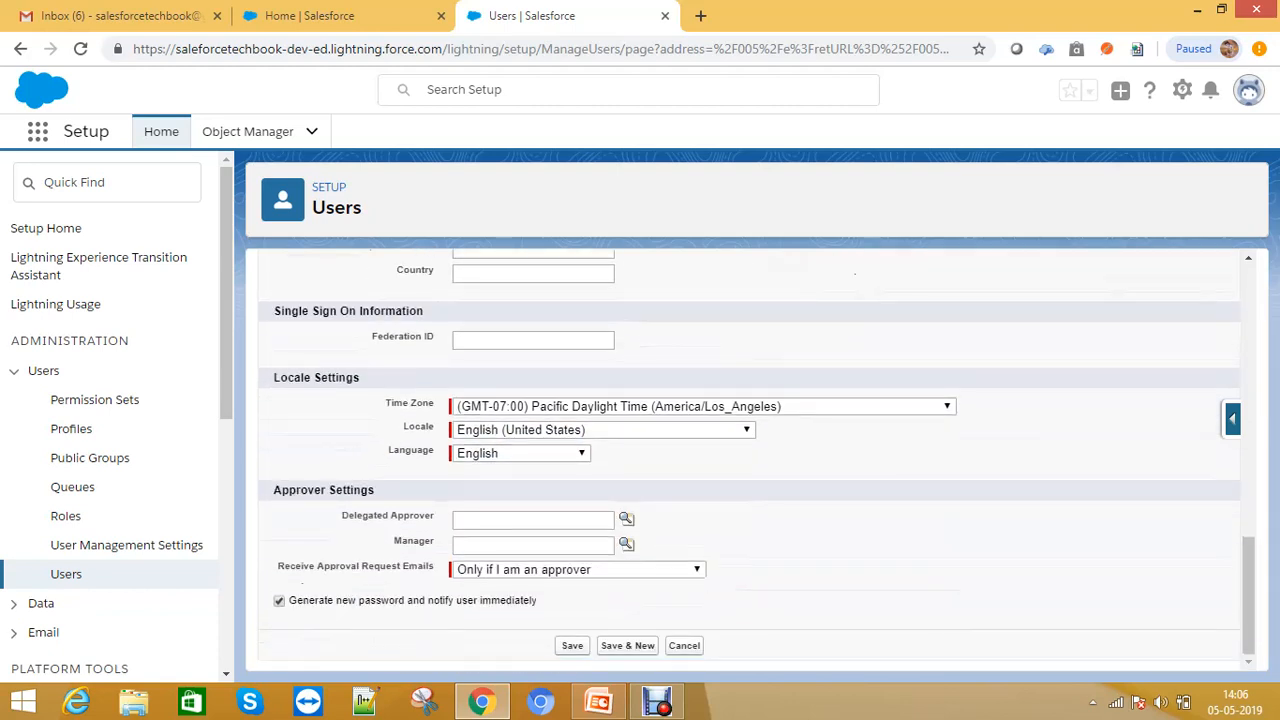
# - Save the new user record
pyautogui.click(533, 340)
pyautogui.moveTo(372, 336); pyautogui.dragTo(434, 336)
pyautogui.click(533, 340)
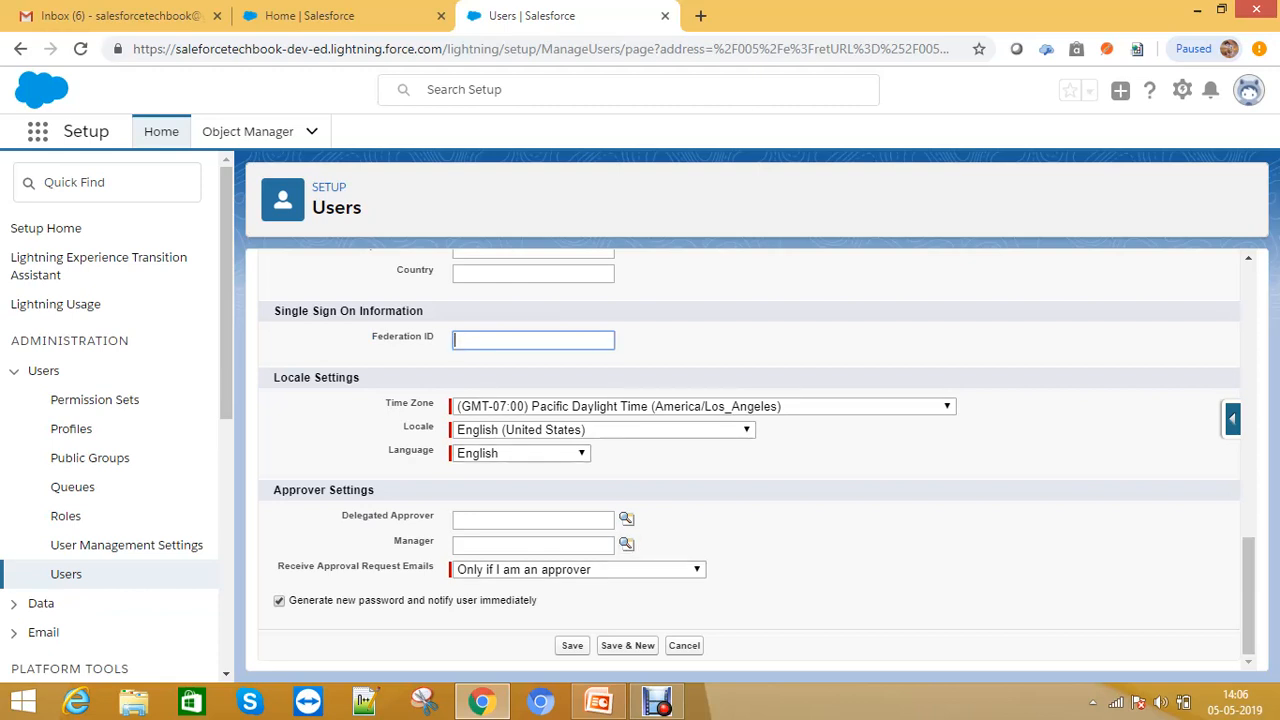
pyautogui.click(572, 645)
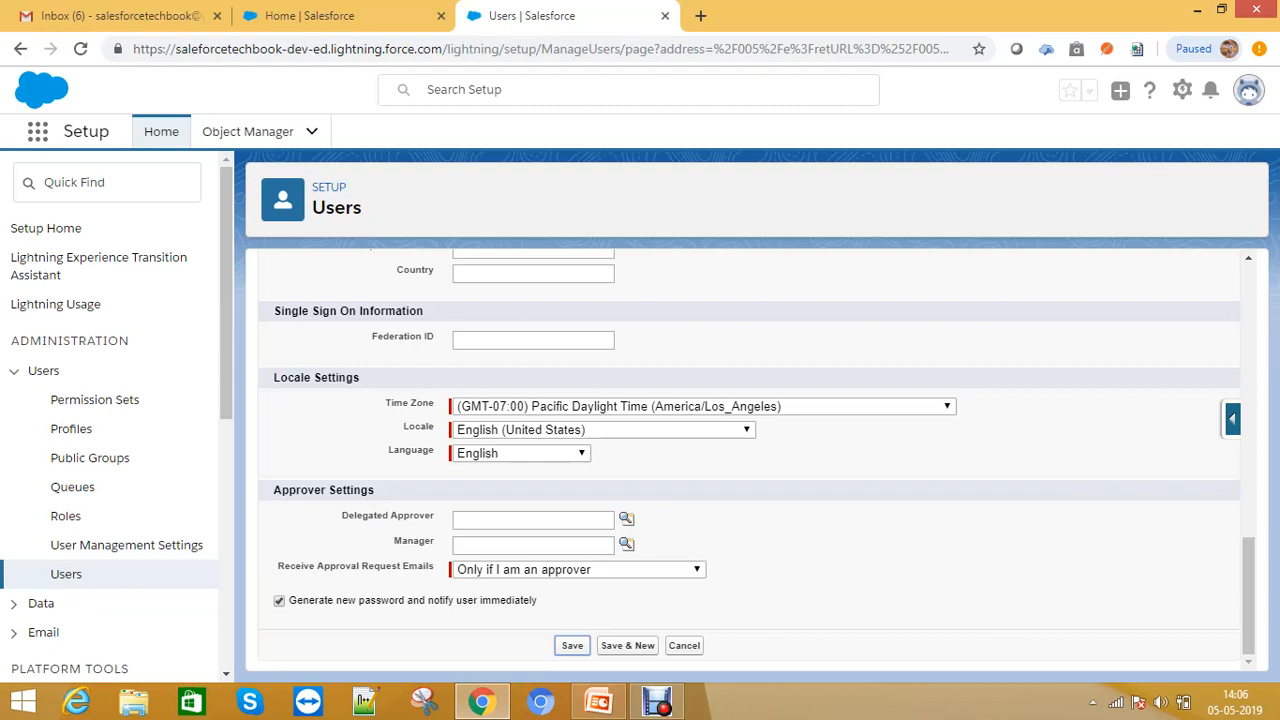
pyautogui.click(572, 645)
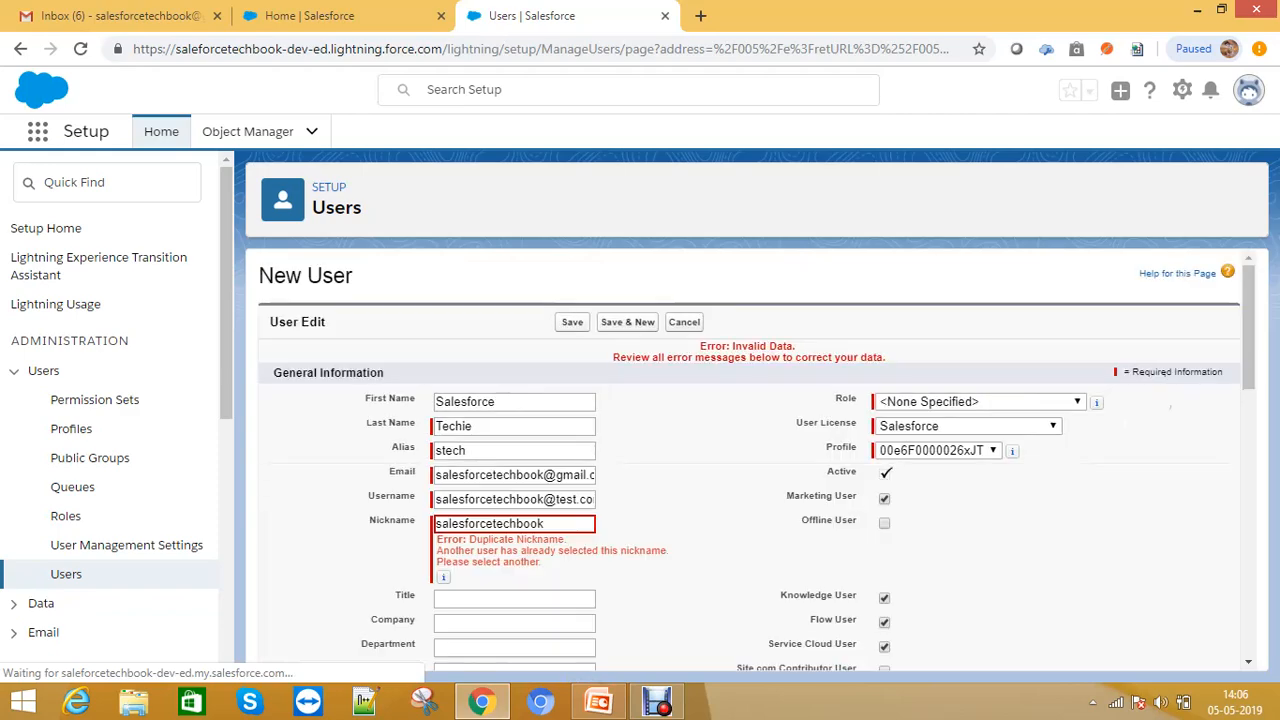
# - Append 21 to the duplicate nickname and save the user again
pyautogui.click(545, 523)
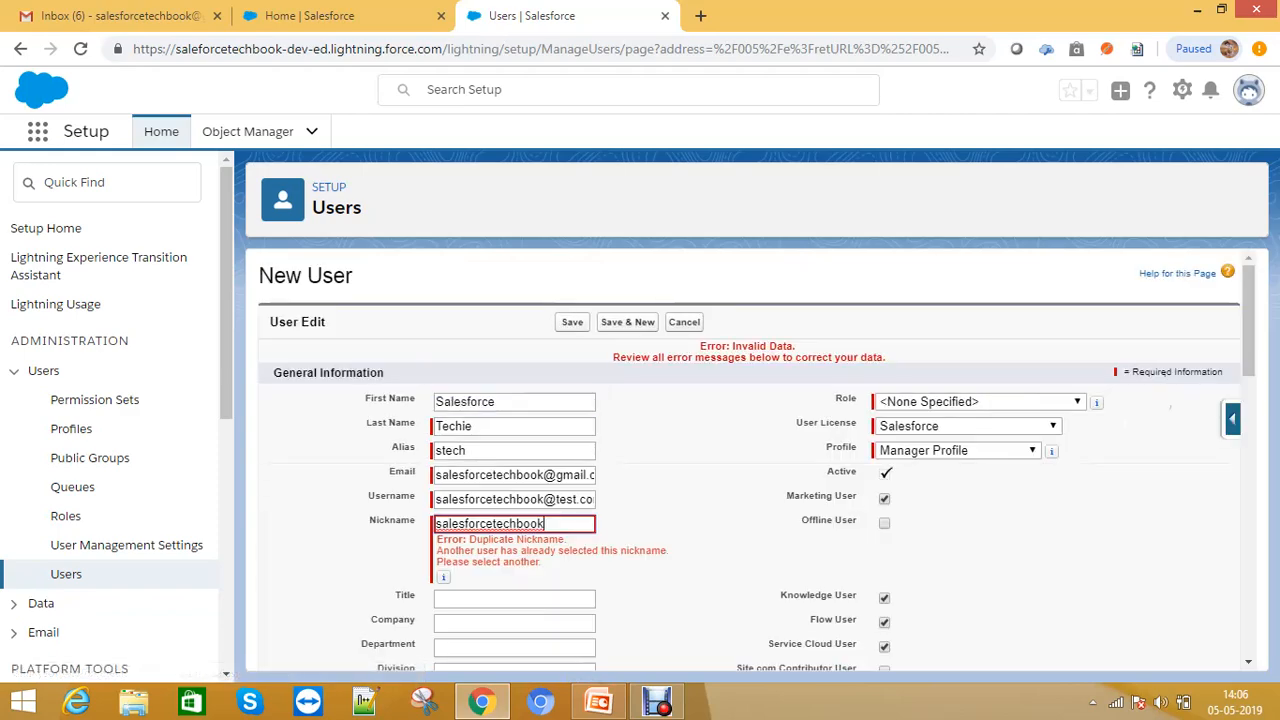
pyautogui.write('21')
pyautogui.scroll(-5, 750, 460)
pyautogui.scroll(-4, 750, 460)
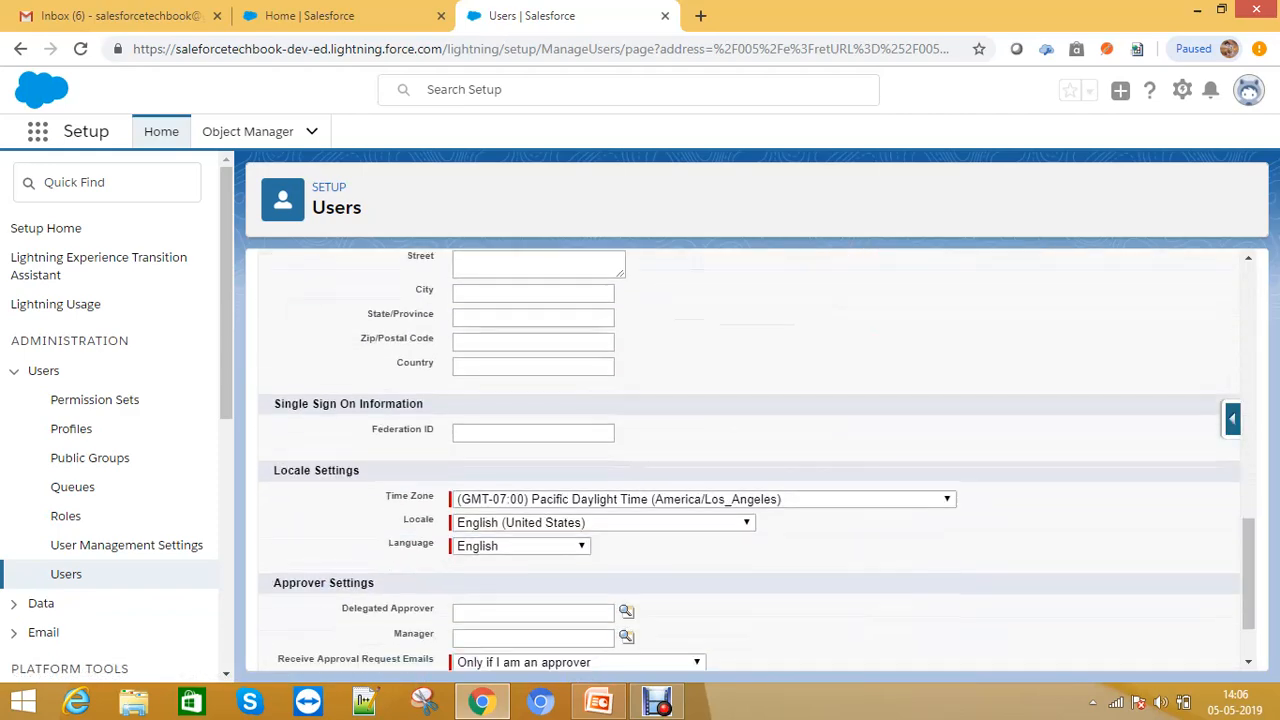
pyautogui.click(578, 644)
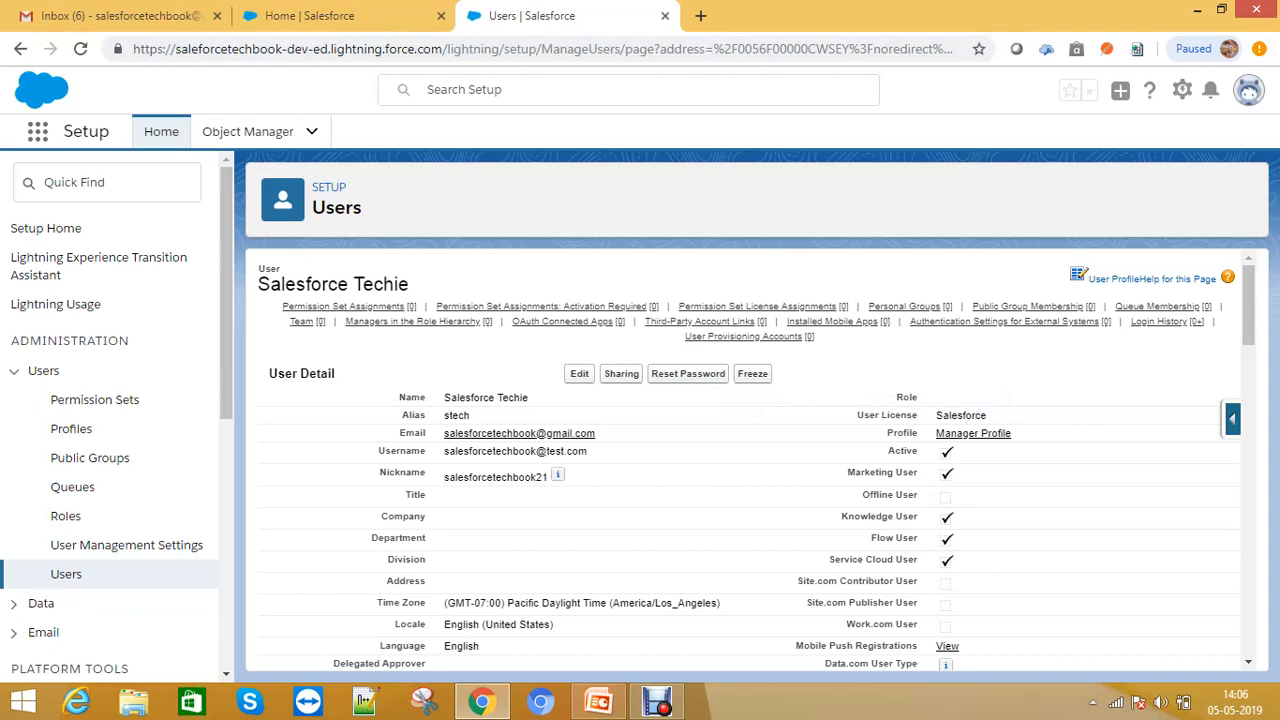
# - Switch to Gmail and open the Welcome to Salesforce verification e-mail
pyautogui.moveTo(596, 433); pyautogui.dragTo(444, 433)
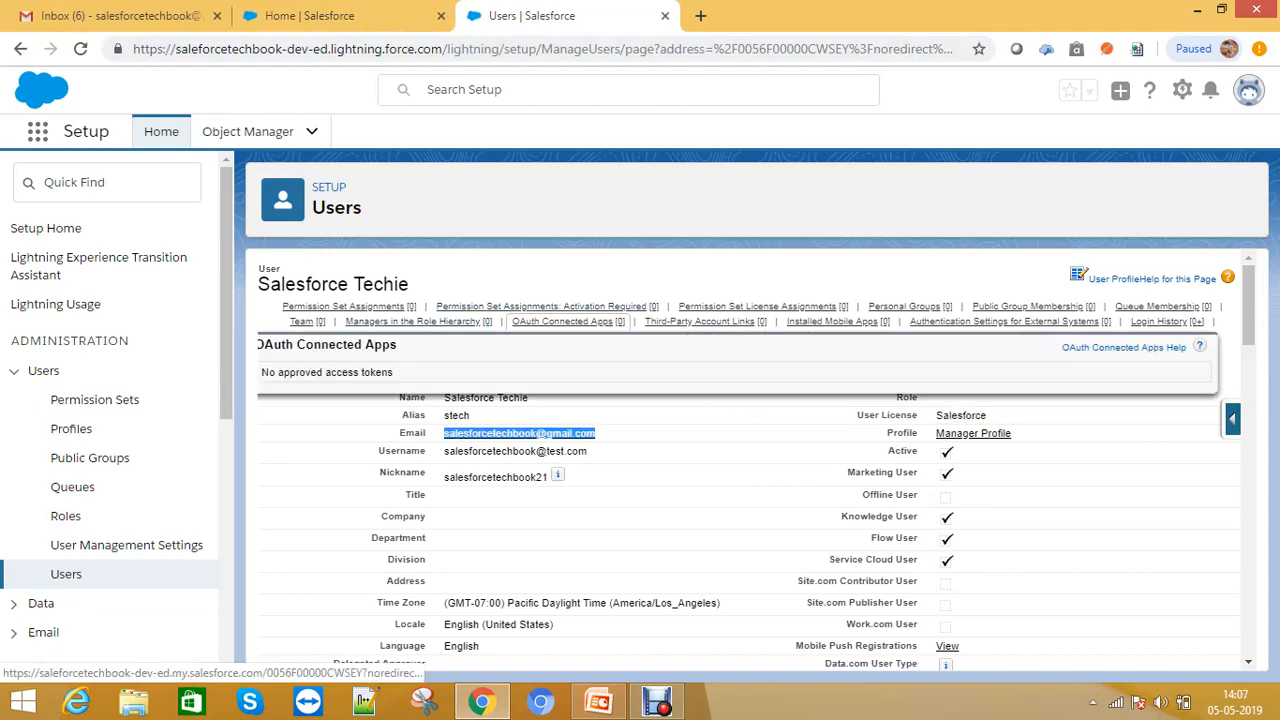
pyautogui.click(170, 15)
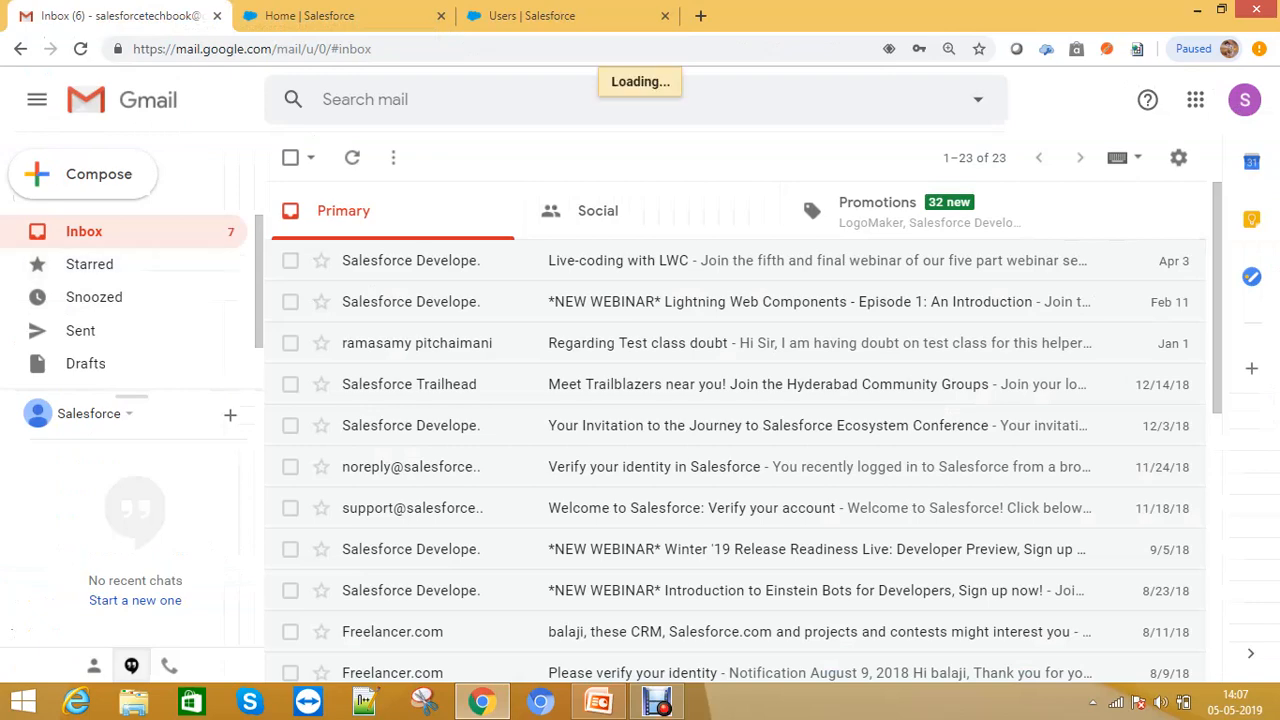
pyautogui.click(694, 261)
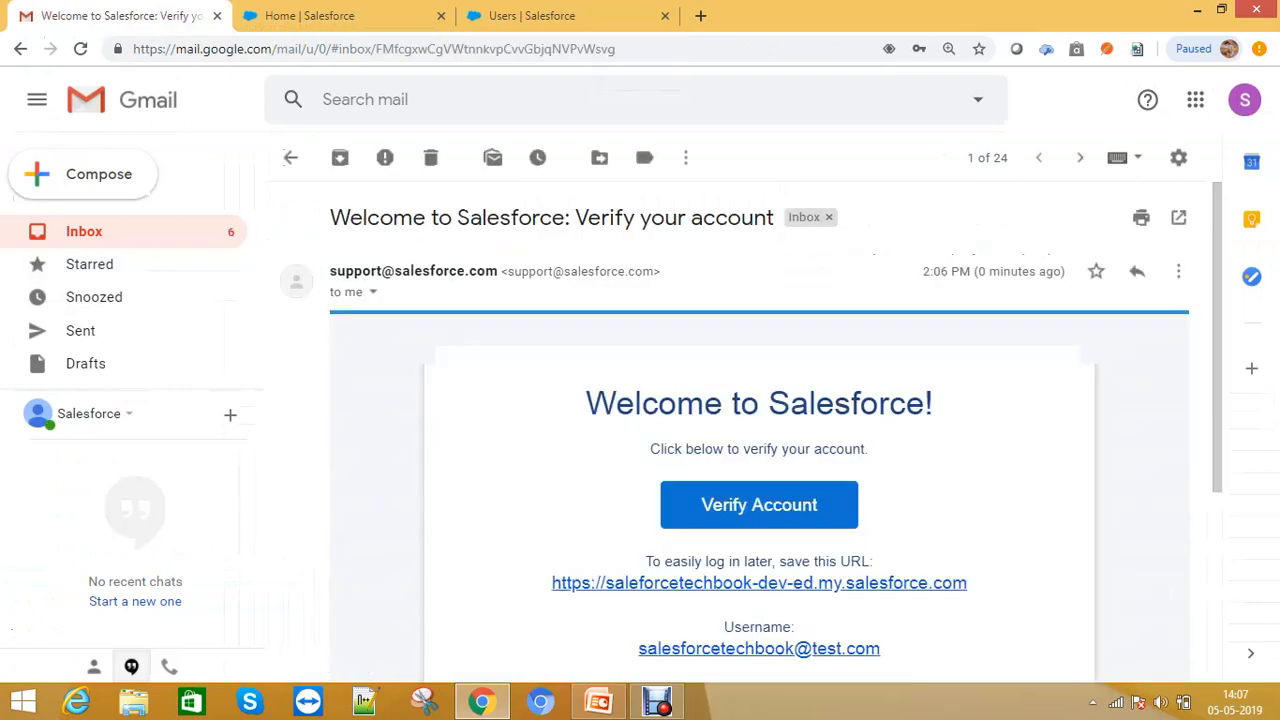
# - Select the username shown in the verification e-mail
pyautogui.scroll(-2, 760, 450)
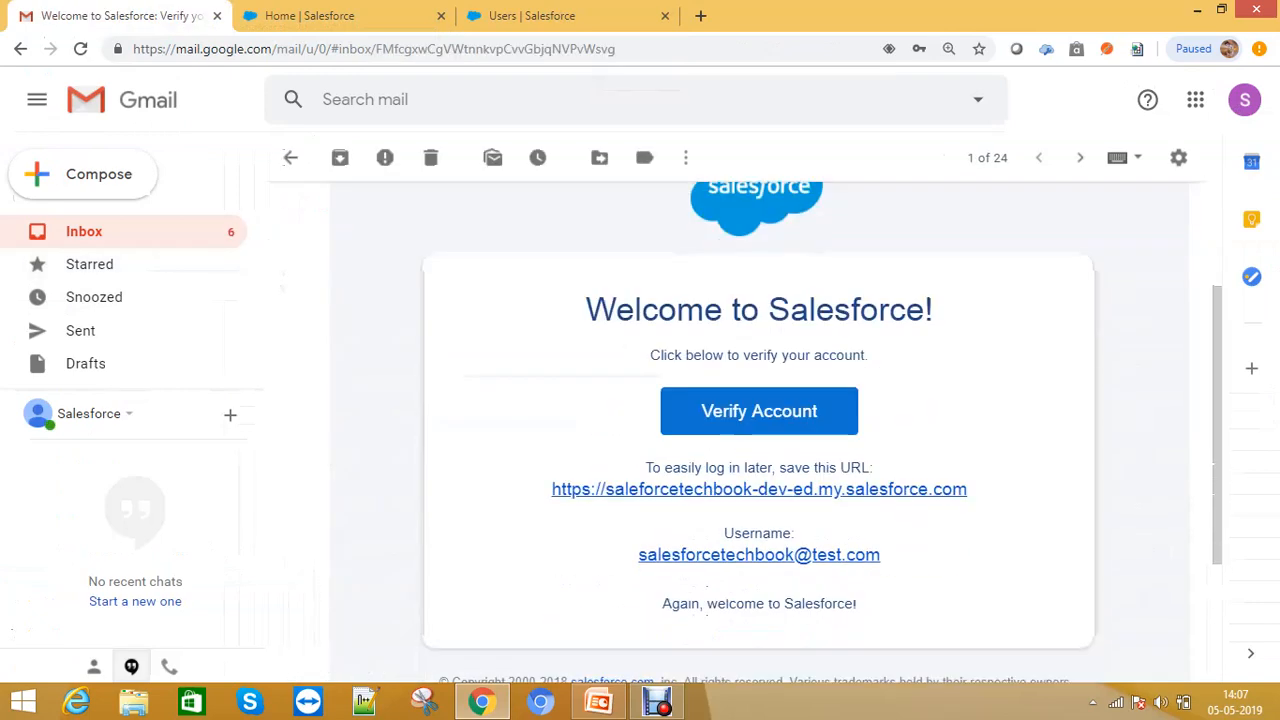
pyautogui.moveTo(881, 555); pyautogui.dragTo(638, 555)
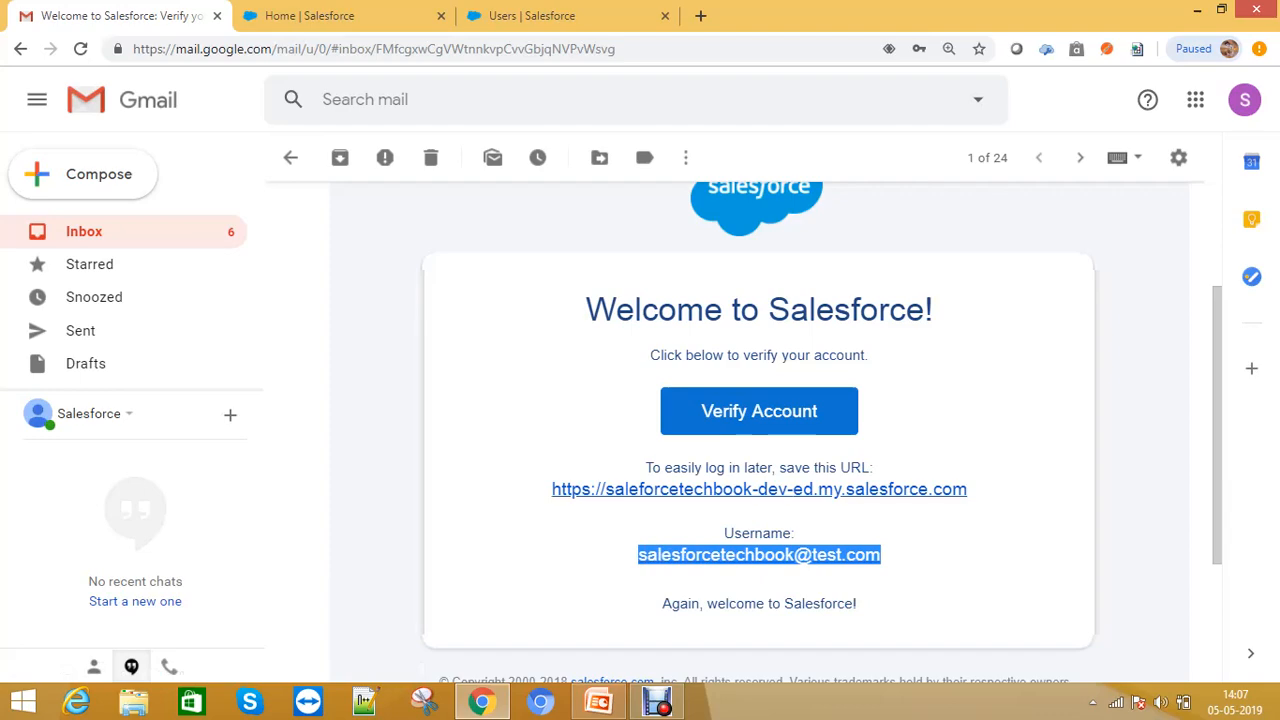
pyautogui.click(590, 577)
pyautogui.click(310, 15)
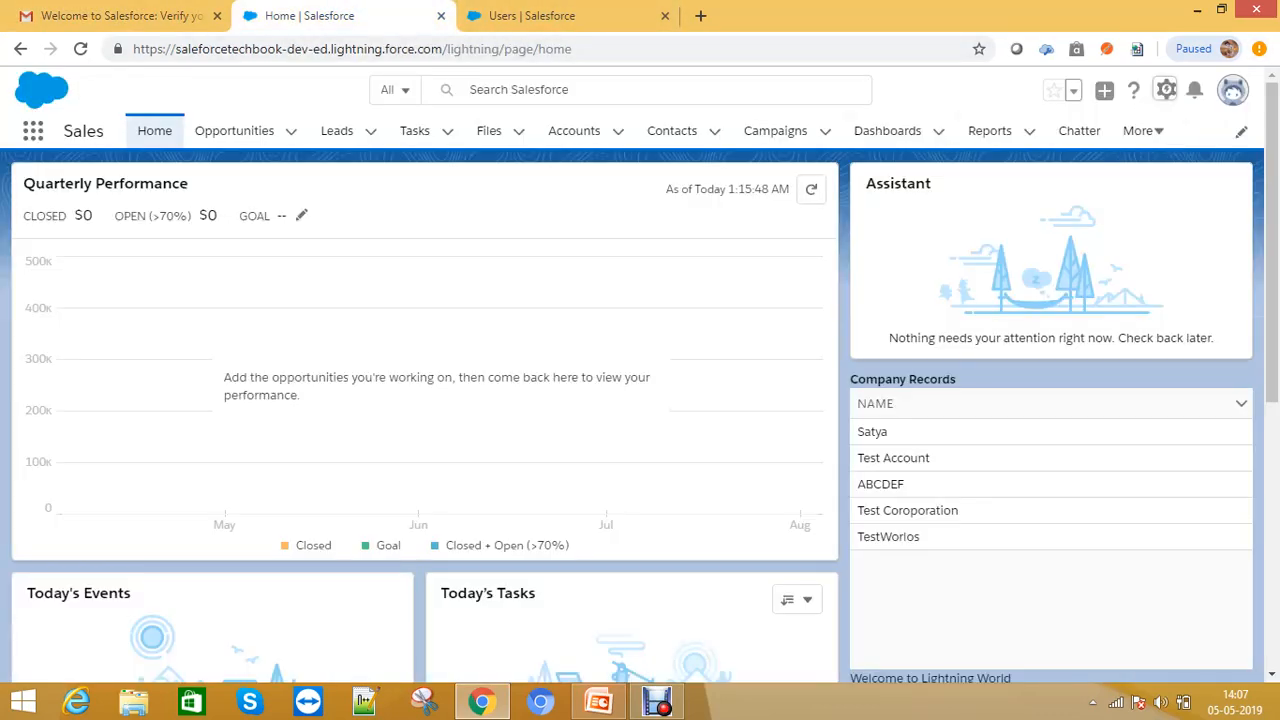
pyautogui.click(135, 15)
# - Open the Verify Account link from the e-mail and switch to its new tab
pyautogui.rightClick(737, 423)
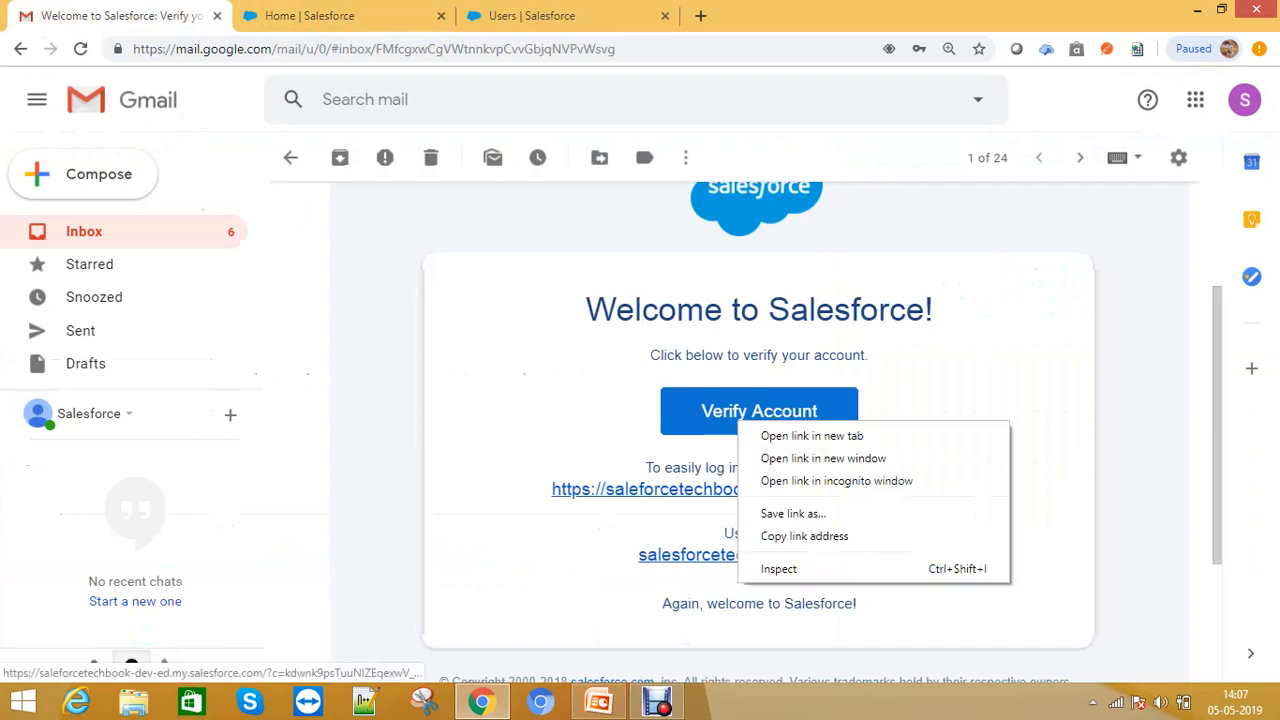
pyautogui.click(900, 392)
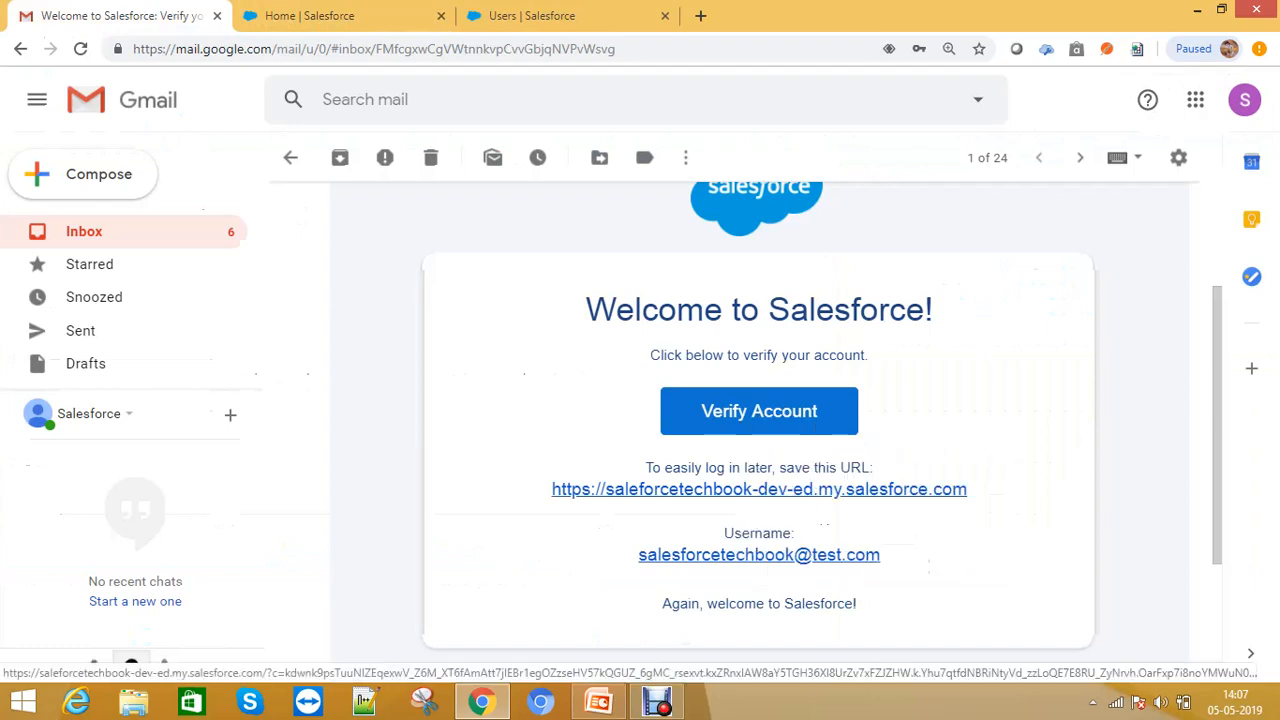
pyautogui.click(759, 415)
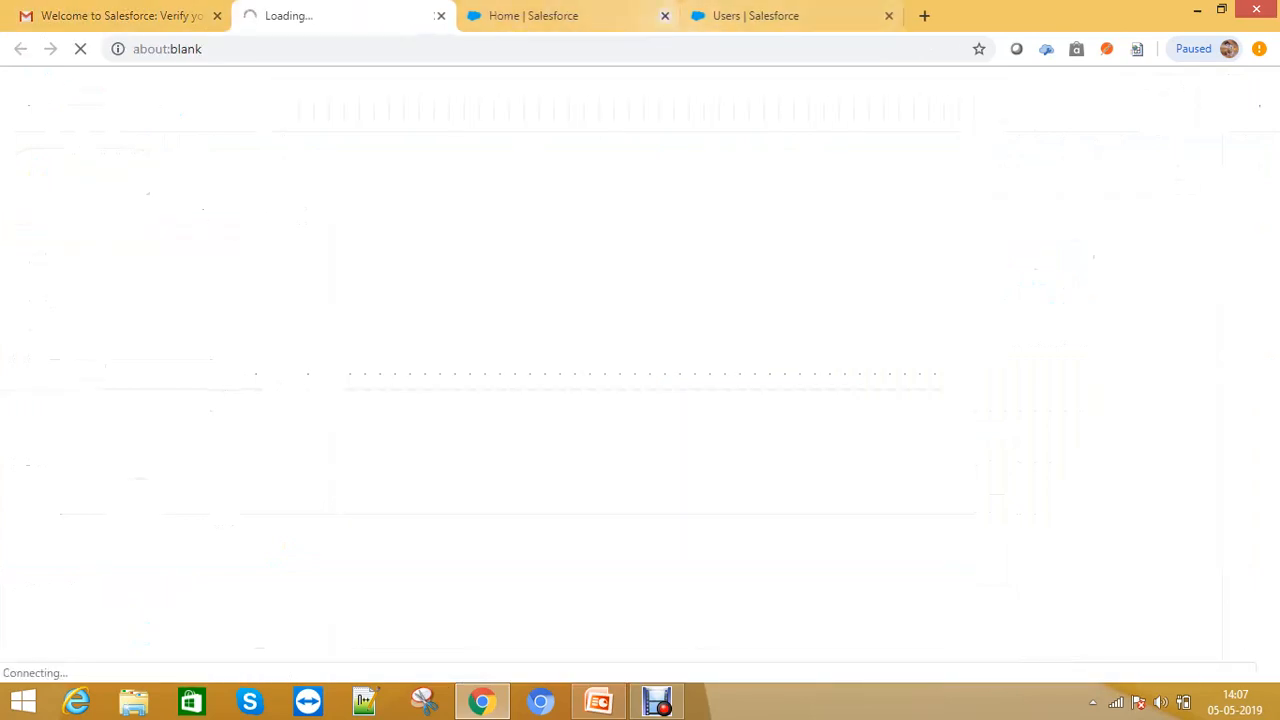
pyautogui.click(665, 16)
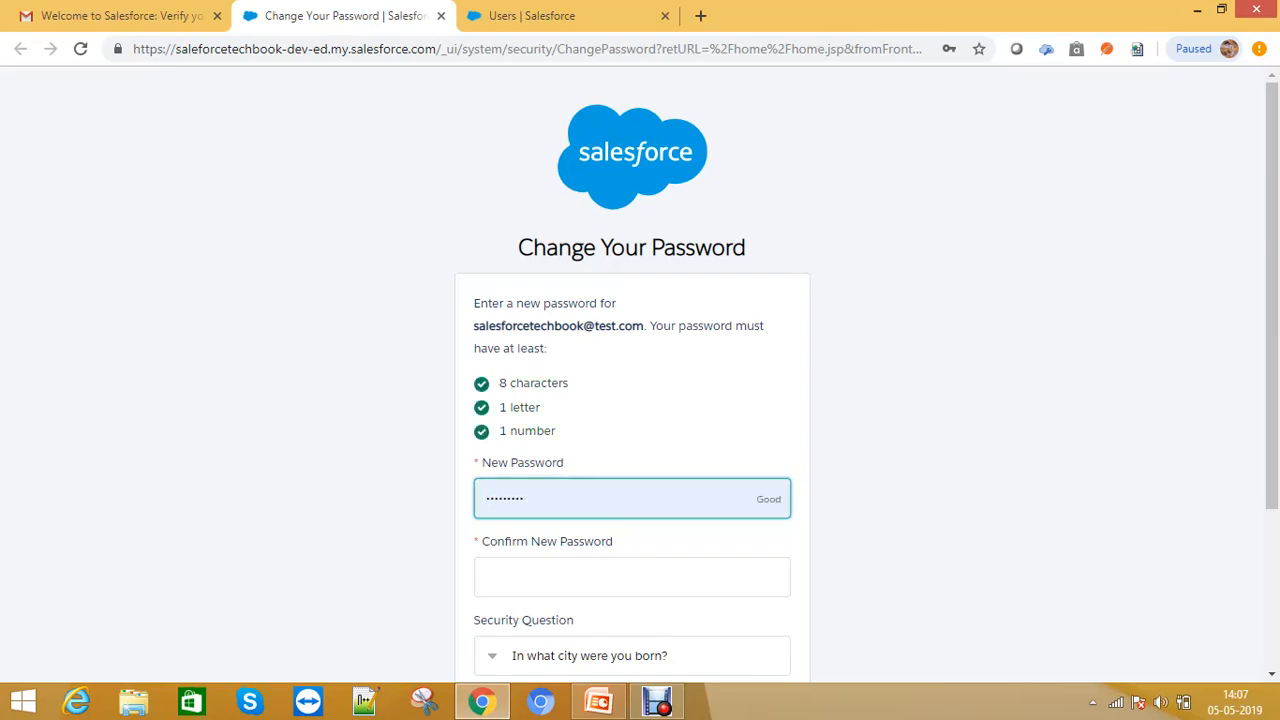
# - Enter a new password for the user in the New Password field
pyautogui.press('BackSpace')
pyautogui.press('BackSpace')
pyautogui.press('BackSpace')
pyautogui.press('BackSpace')
pyautogui.press('BackSpace')
pyautogui.press('BackSpace')
pyautogui.press('BackSpace')
pyautogui.press('BackSpace')
pyautogui.press('BackSpace')
pyautogui.write('••')
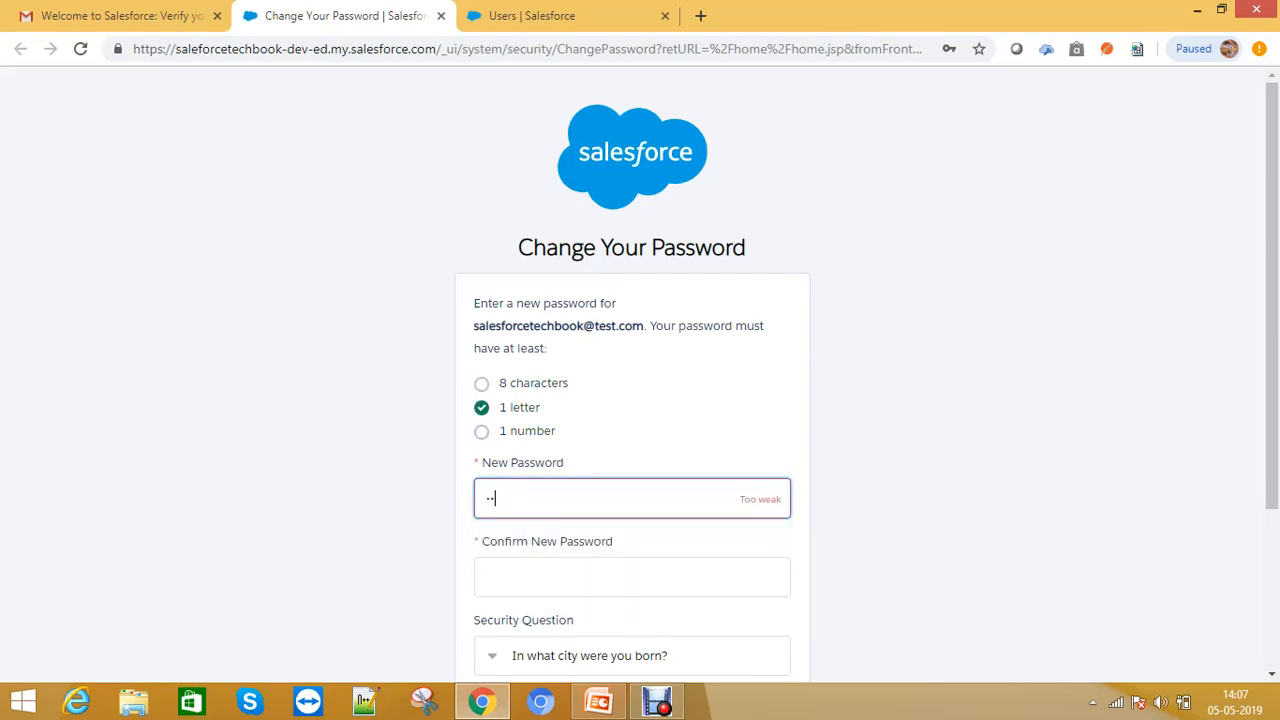
pyautogui.write('•••••')
pyautogui.press('Tab')
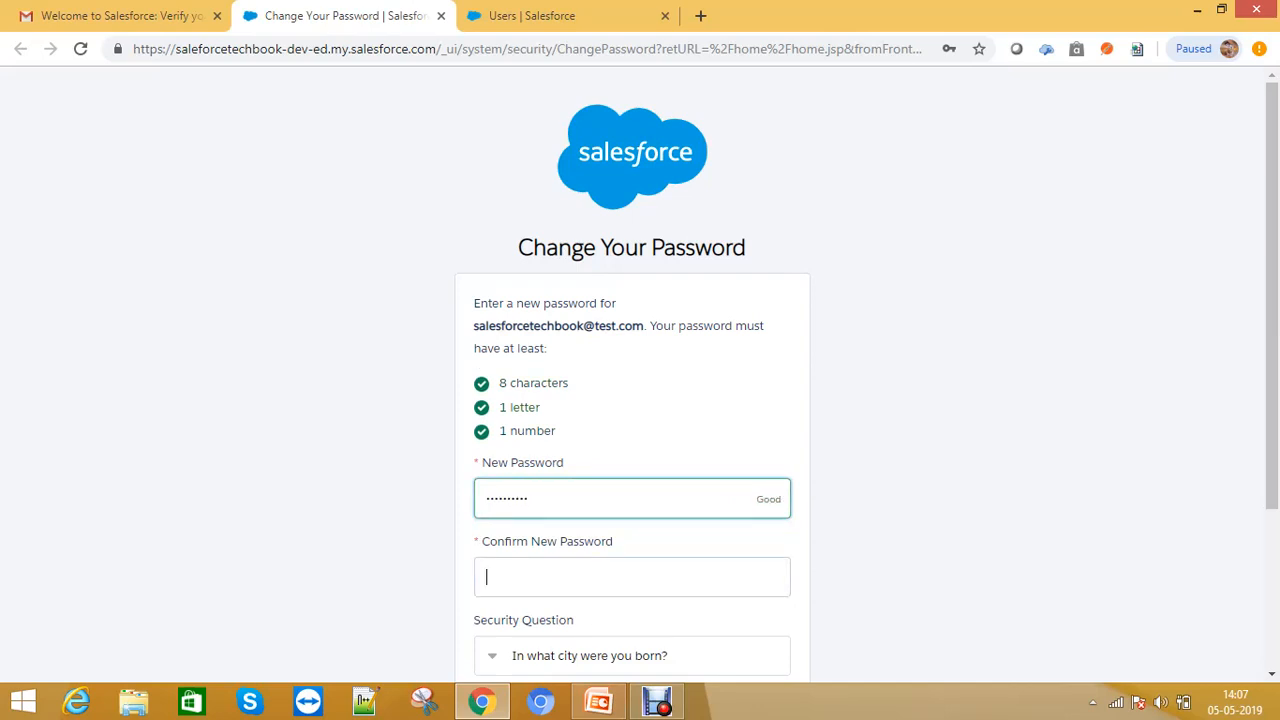
# - Re-enter the new password in the Confirm New Password field
pyautogui.write('•')
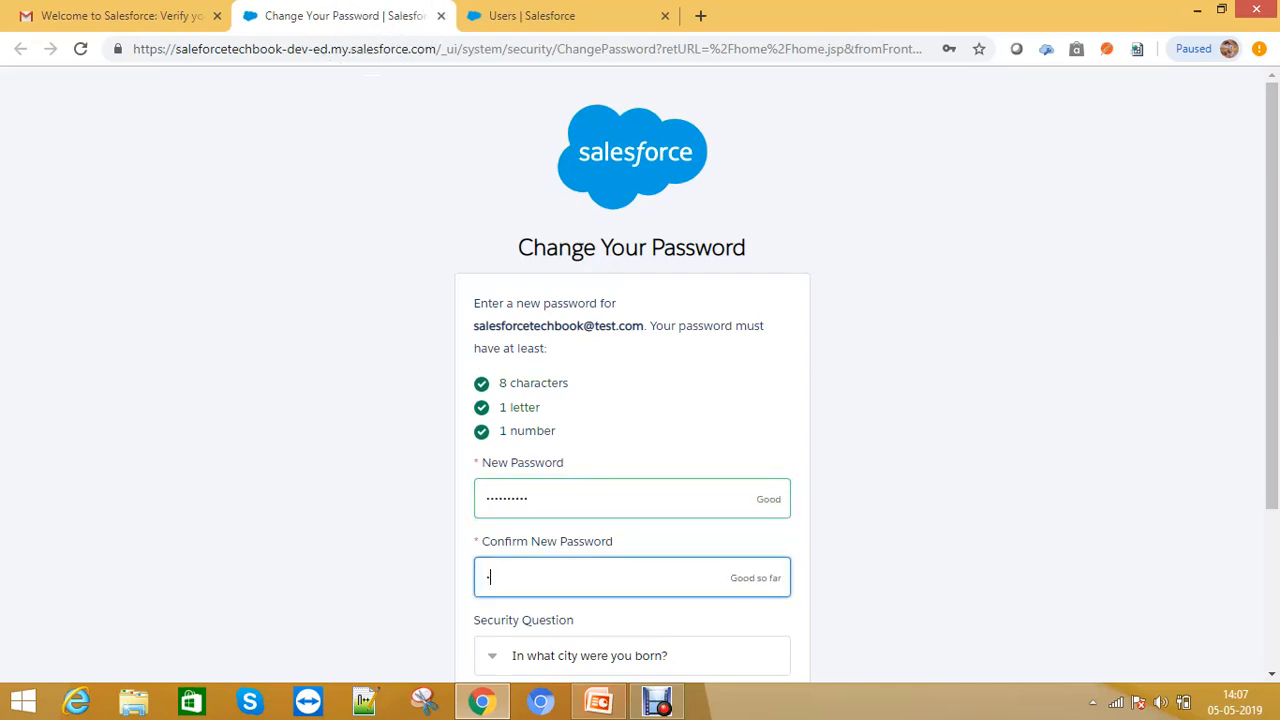
pyautogui.write('•••••••••')
# - Choose the security question What is your pet's name?, enter its answer, submit the password change, and dismiss the browser's password prompt
pyautogui.scroll(-2, 640, 400)
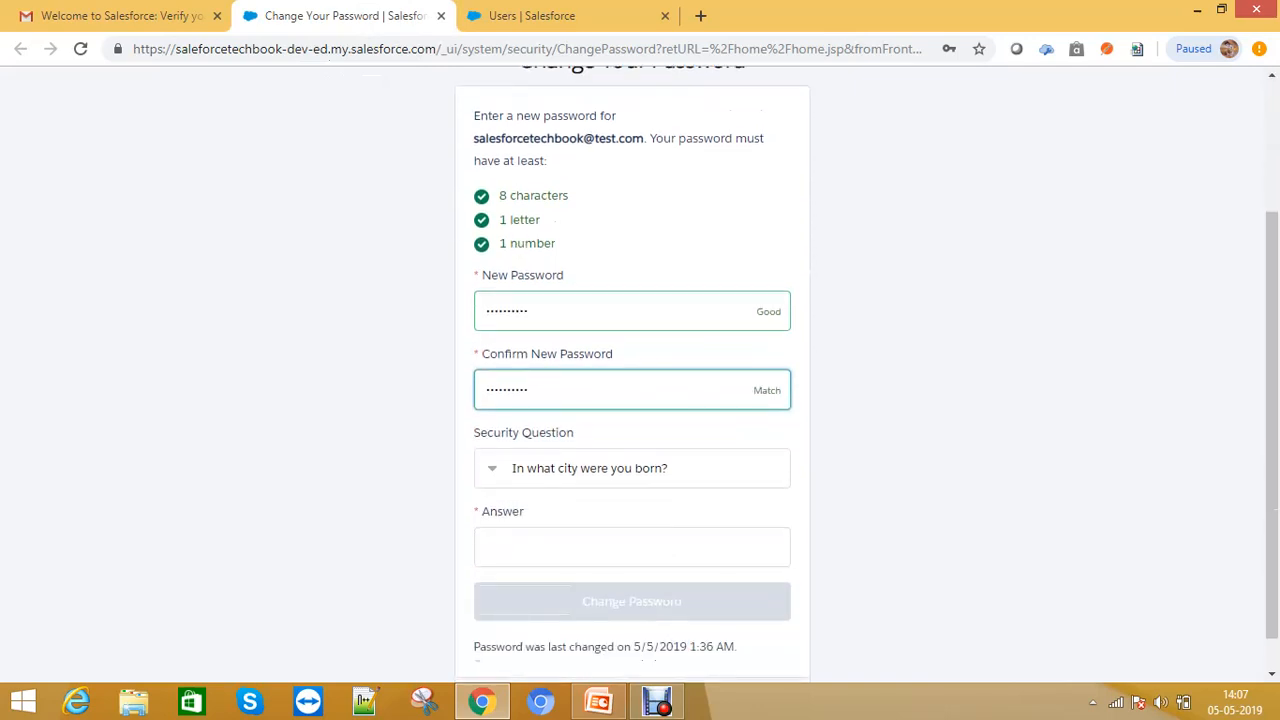
pyautogui.click(632, 468)
pyautogui.click(583, 531)
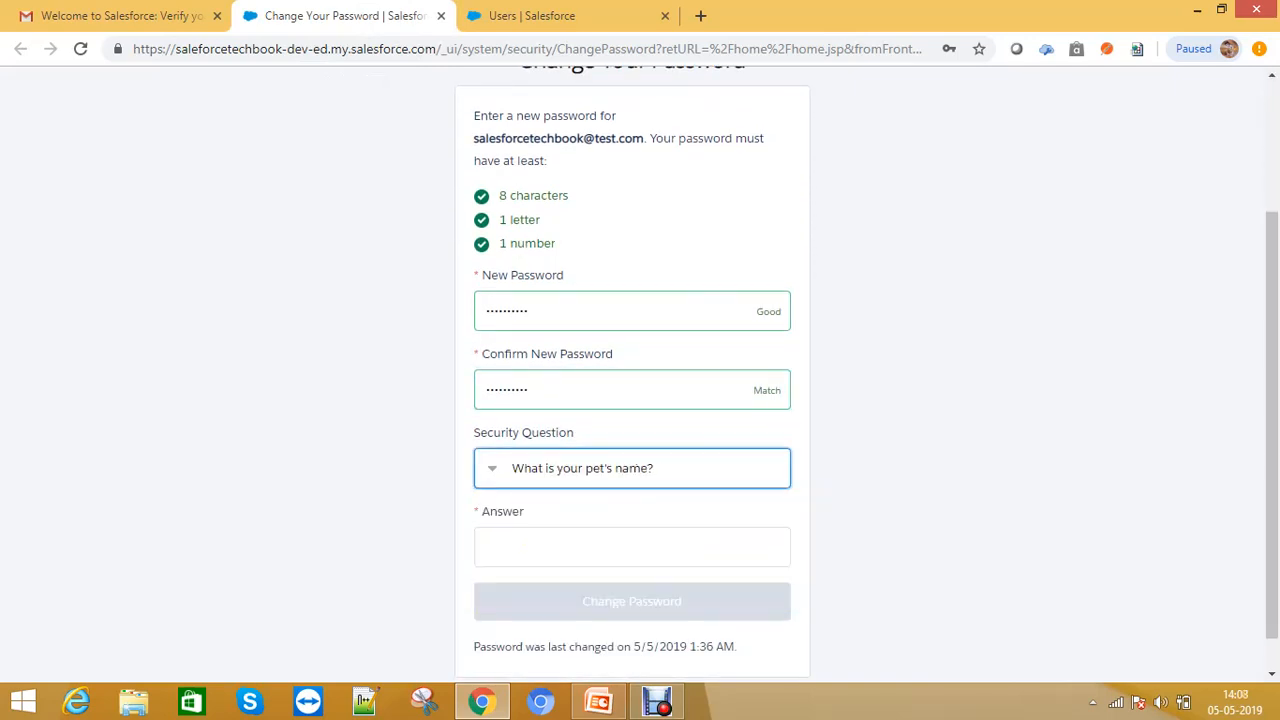
pyautogui.click(632, 547)
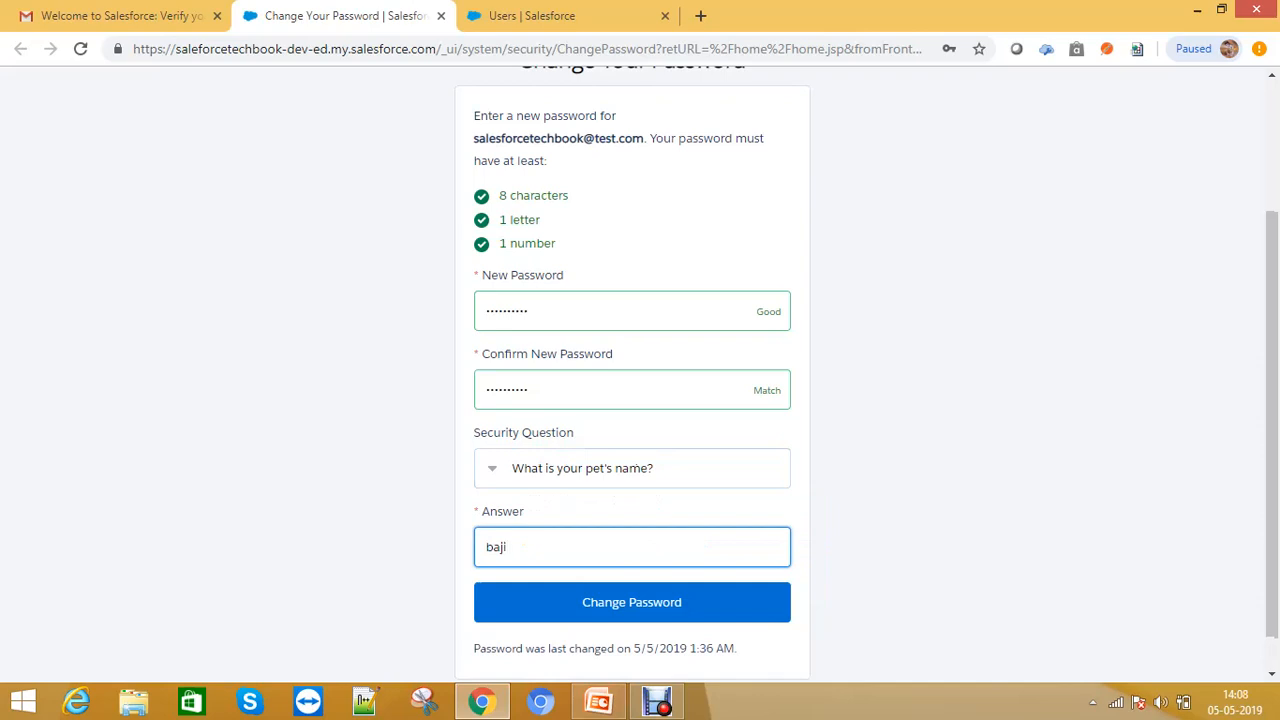
pyautogui.click(632, 602)
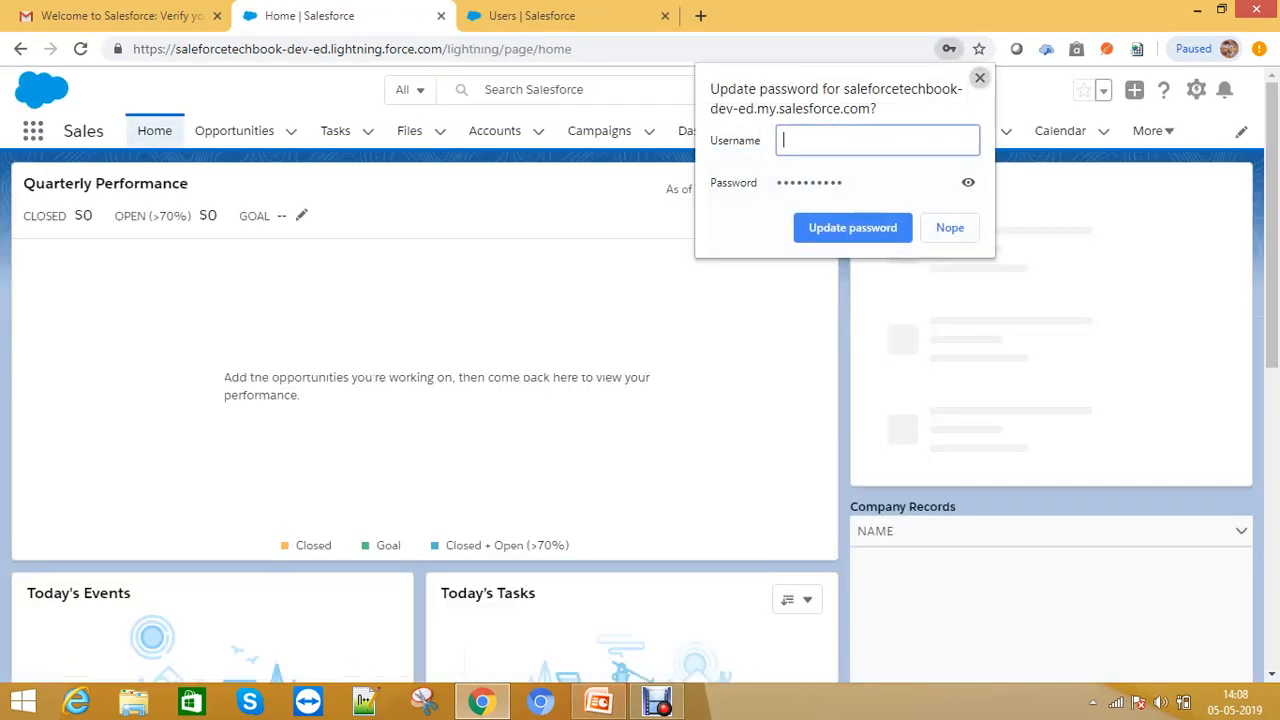
pyautogui.click(980, 78)
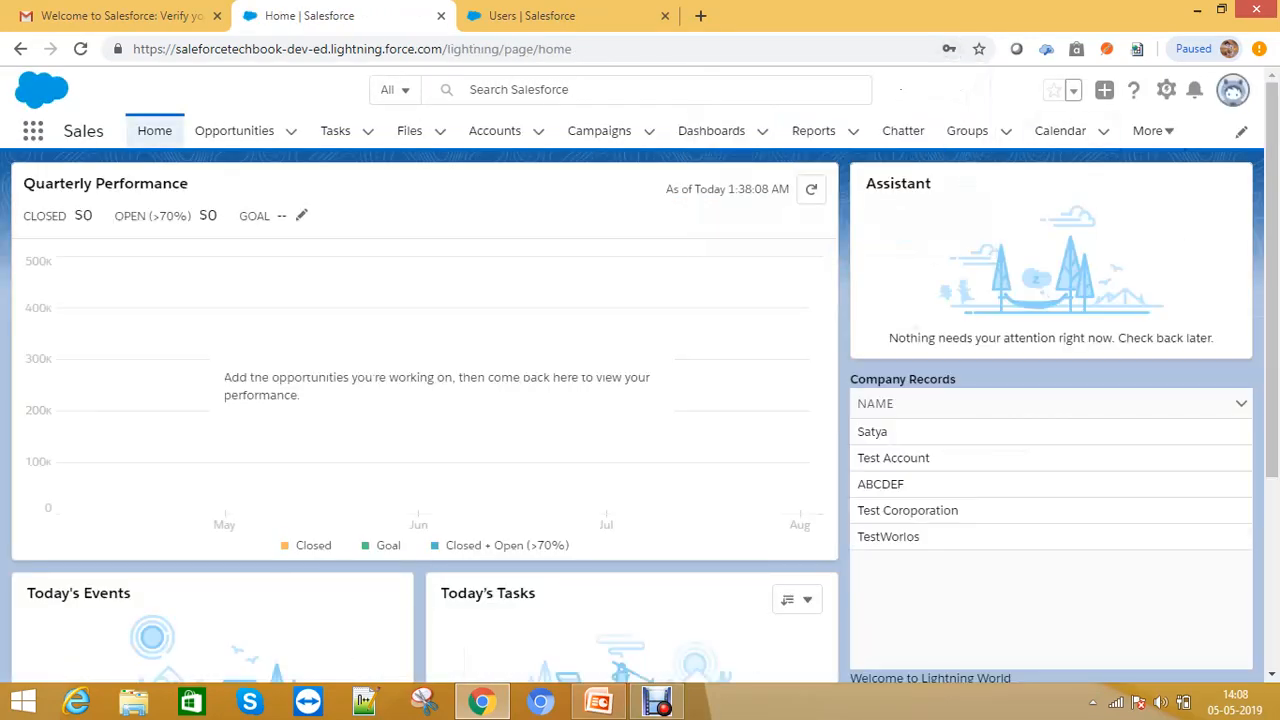
pyautogui.click(1232, 90)
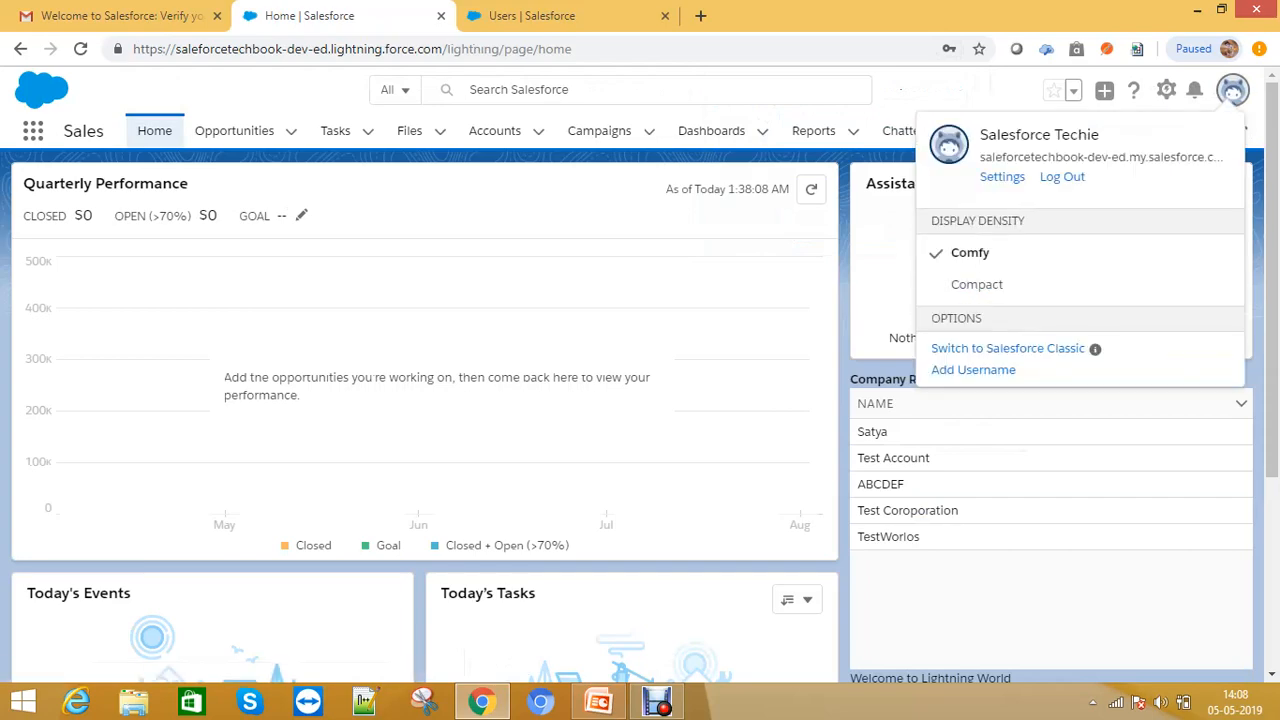
pyautogui.click(973, 370)
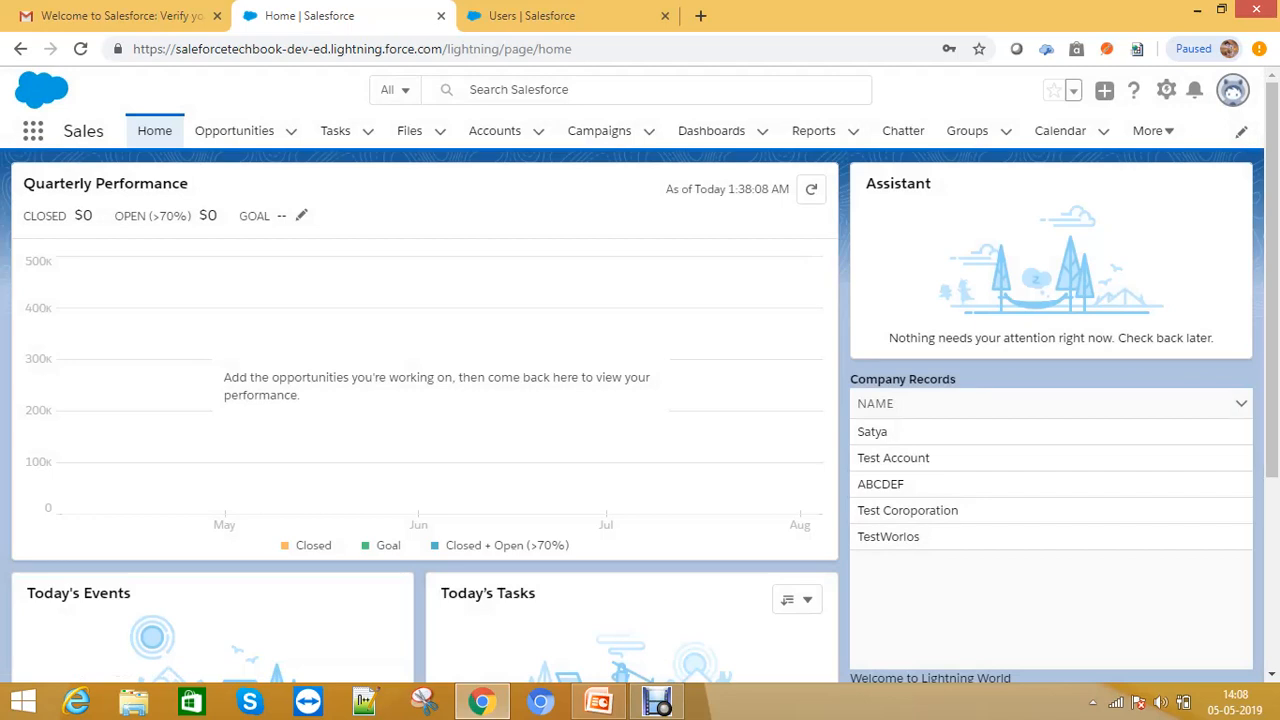
pyautogui.click(1232, 90)
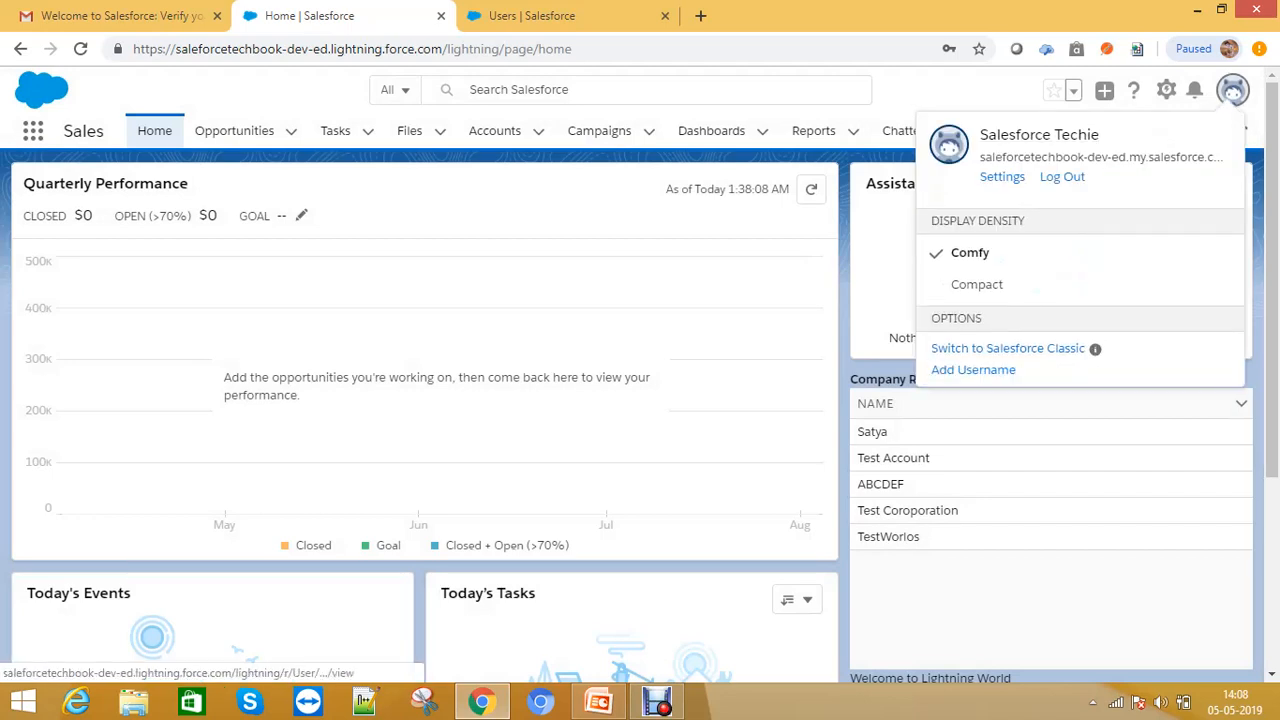
pyautogui.click(714, 215)
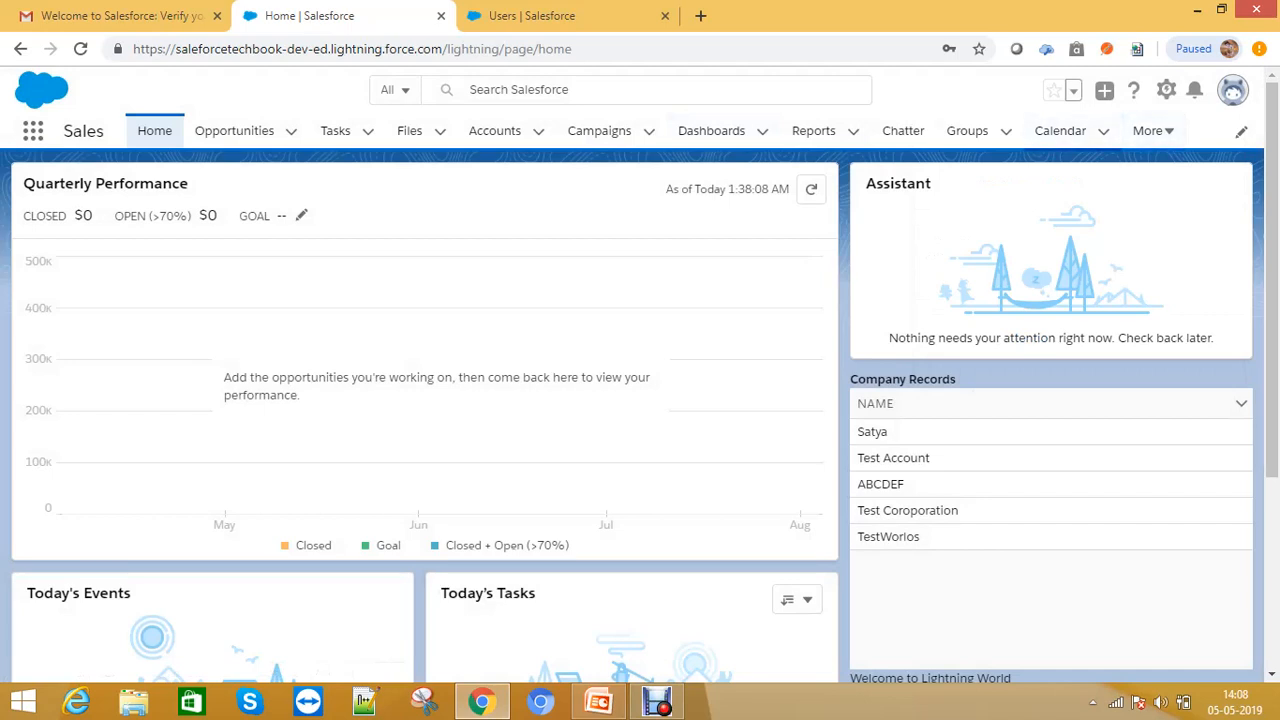
pyautogui.click(1150, 131)
pyautogui.click(740, 214)
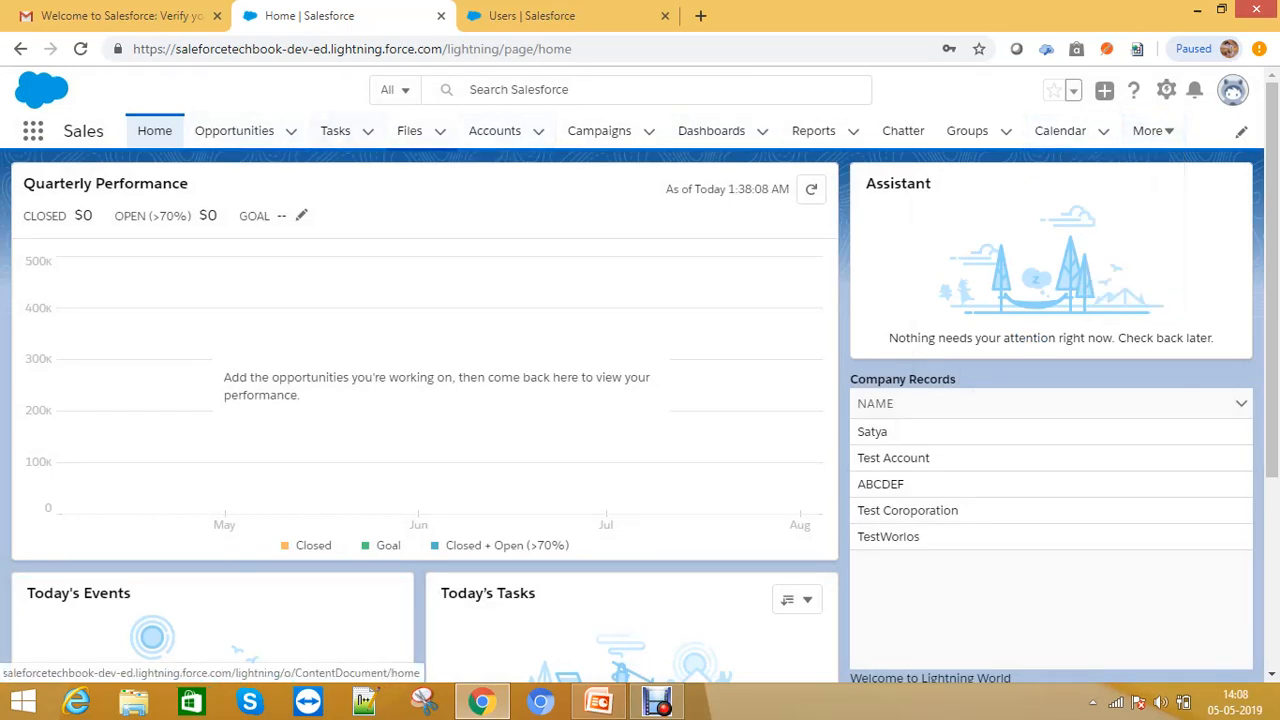
pyautogui.click(1150, 131)
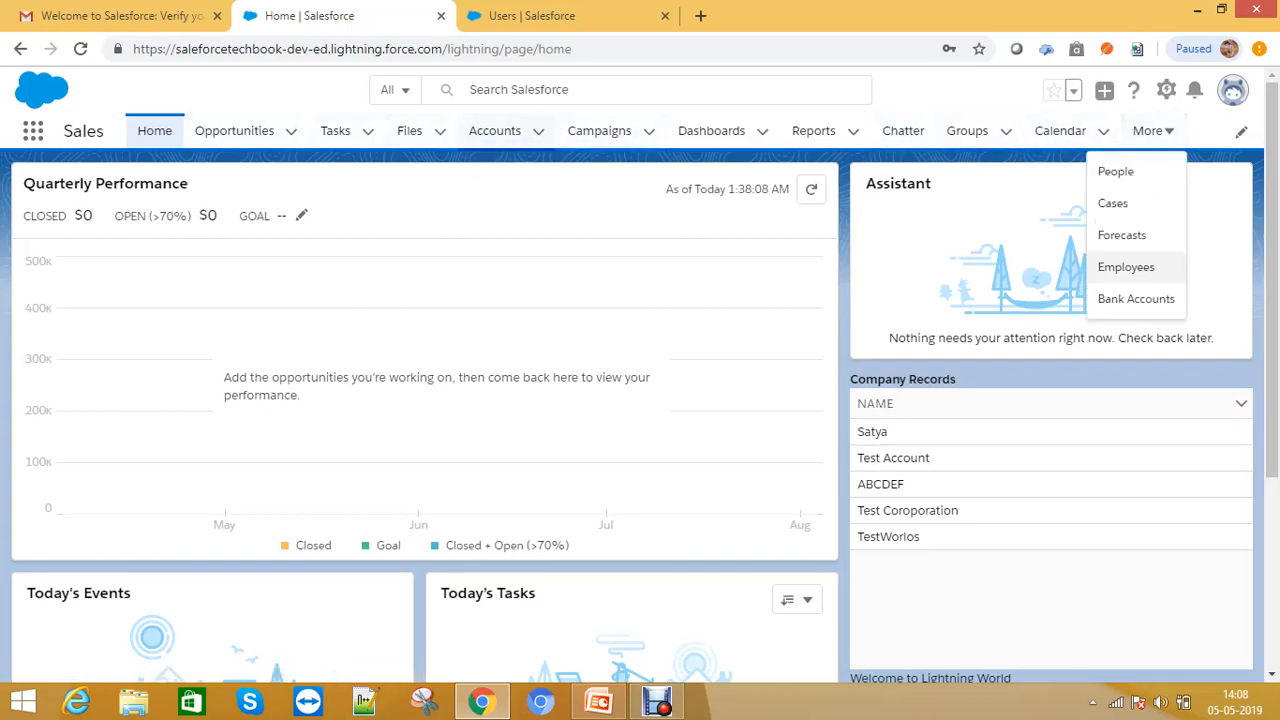
# - Create a new account with the Account Name Account and save it
pyautogui.click(495, 131)
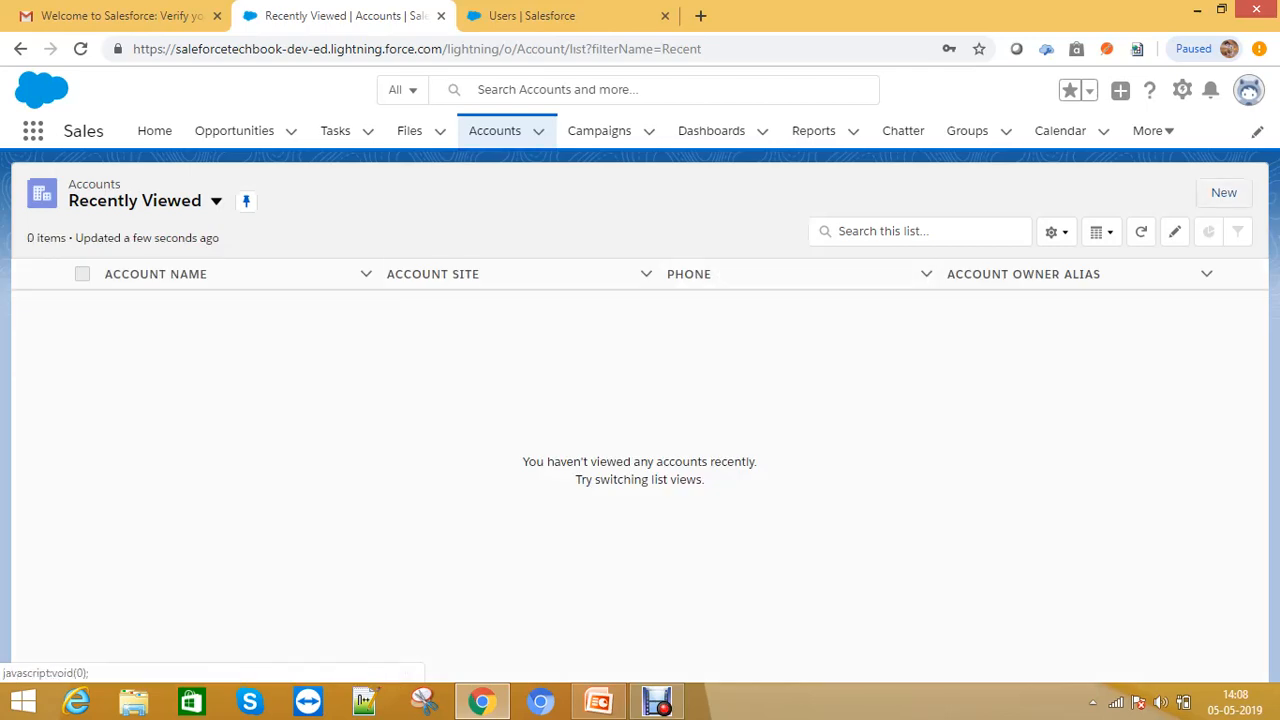
pyautogui.click(1224, 193)
pyautogui.scroll(-2, 640, 375)
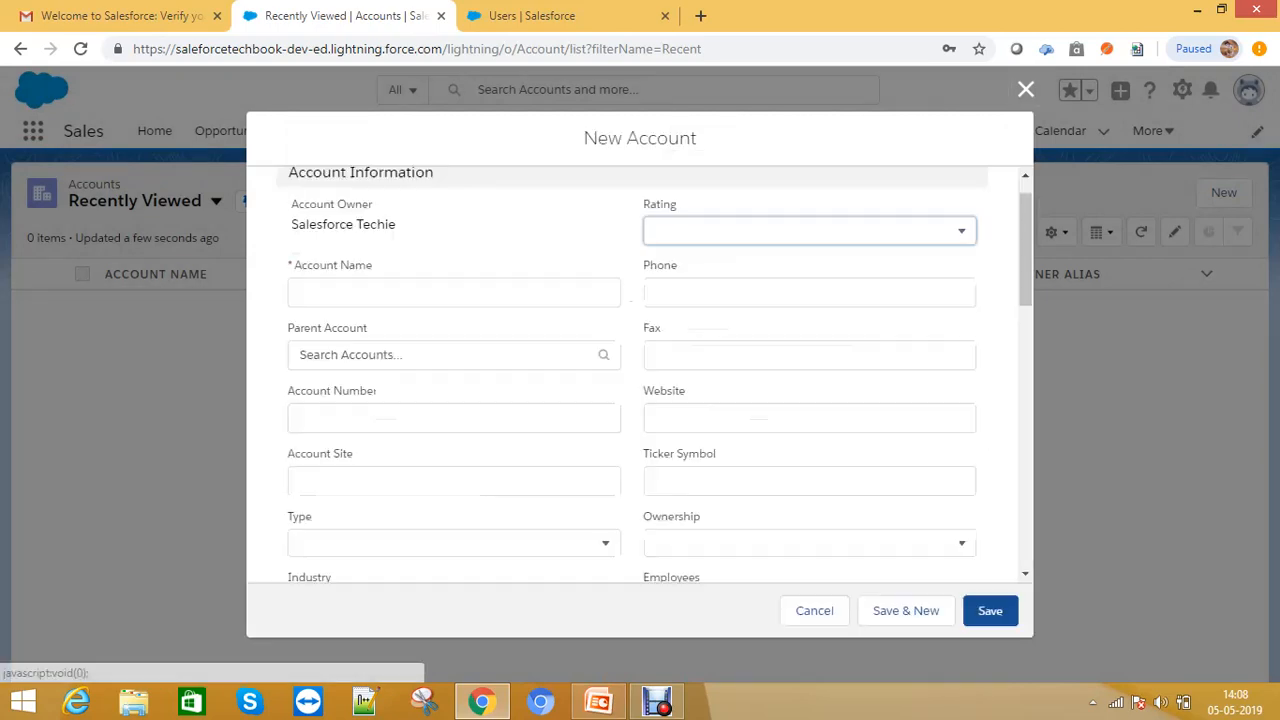
pyautogui.click(454, 293)
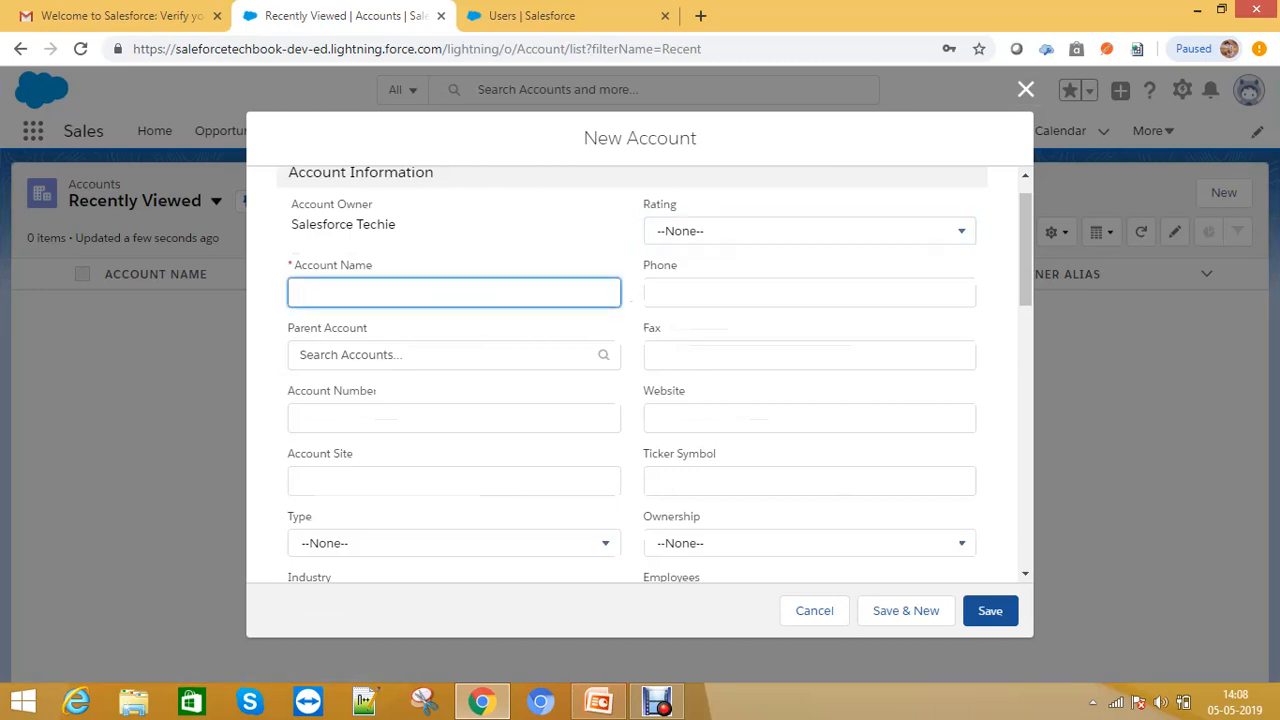
pyautogui.write('Account')
pyautogui.click(990, 611)
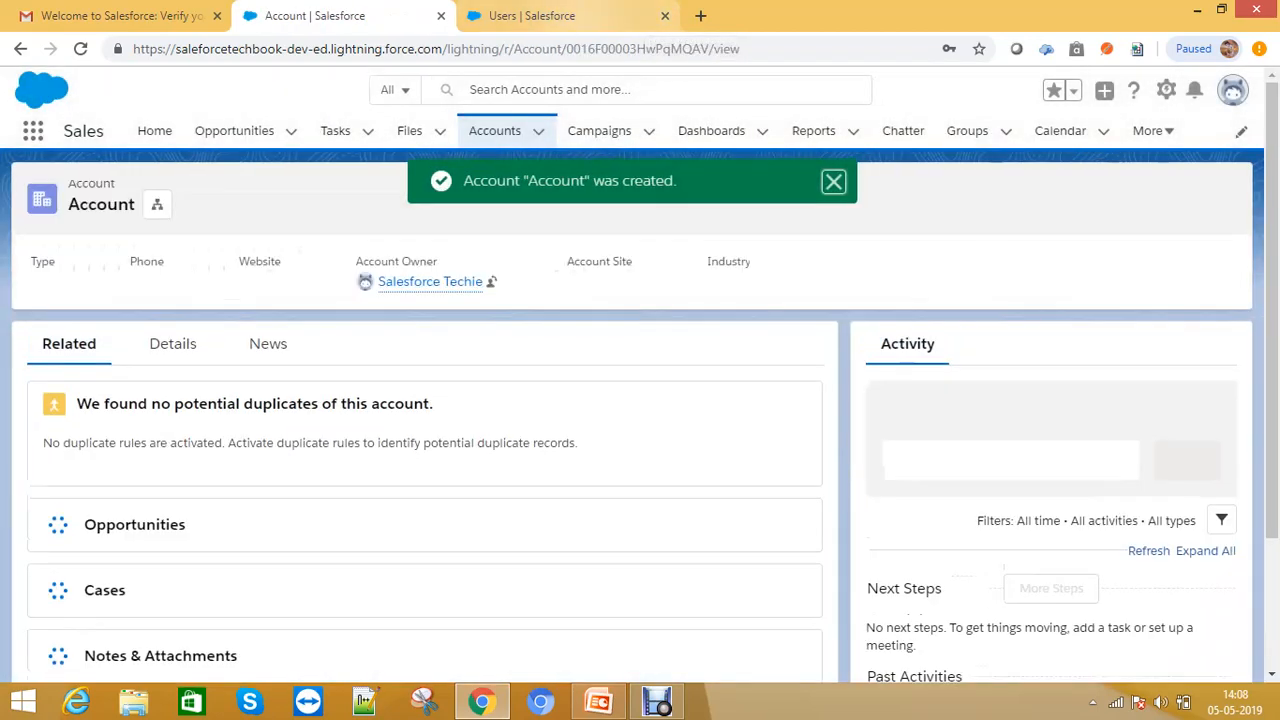
# - Close the Users setup tab
pyautogui.click(560, 15)
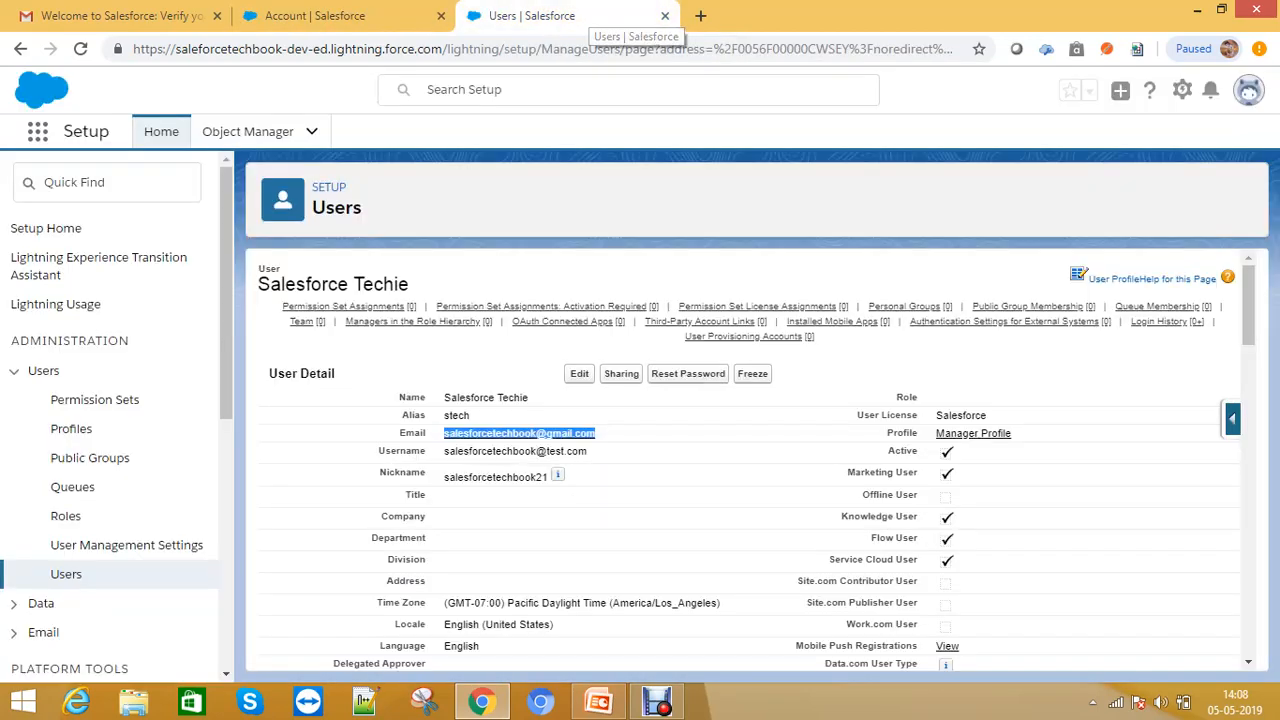
pyautogui.hotkey('ctrl', 'w')
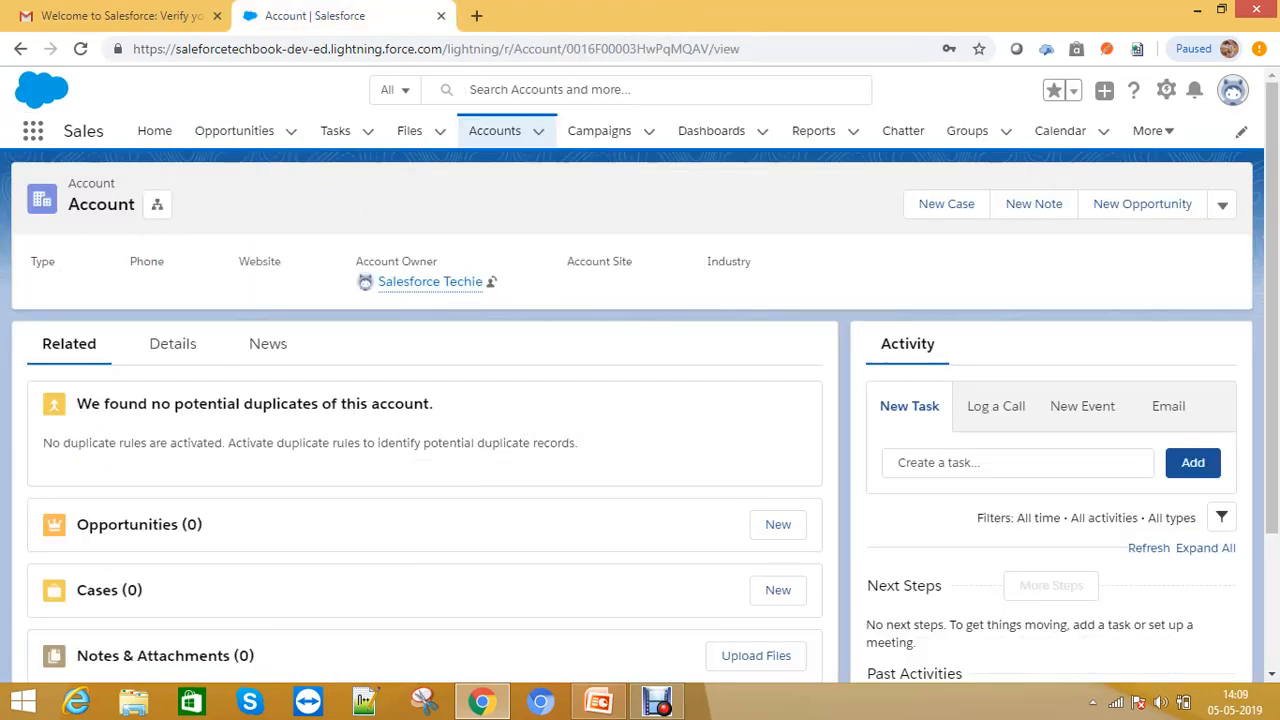
pyautogui.click(1232, 90)
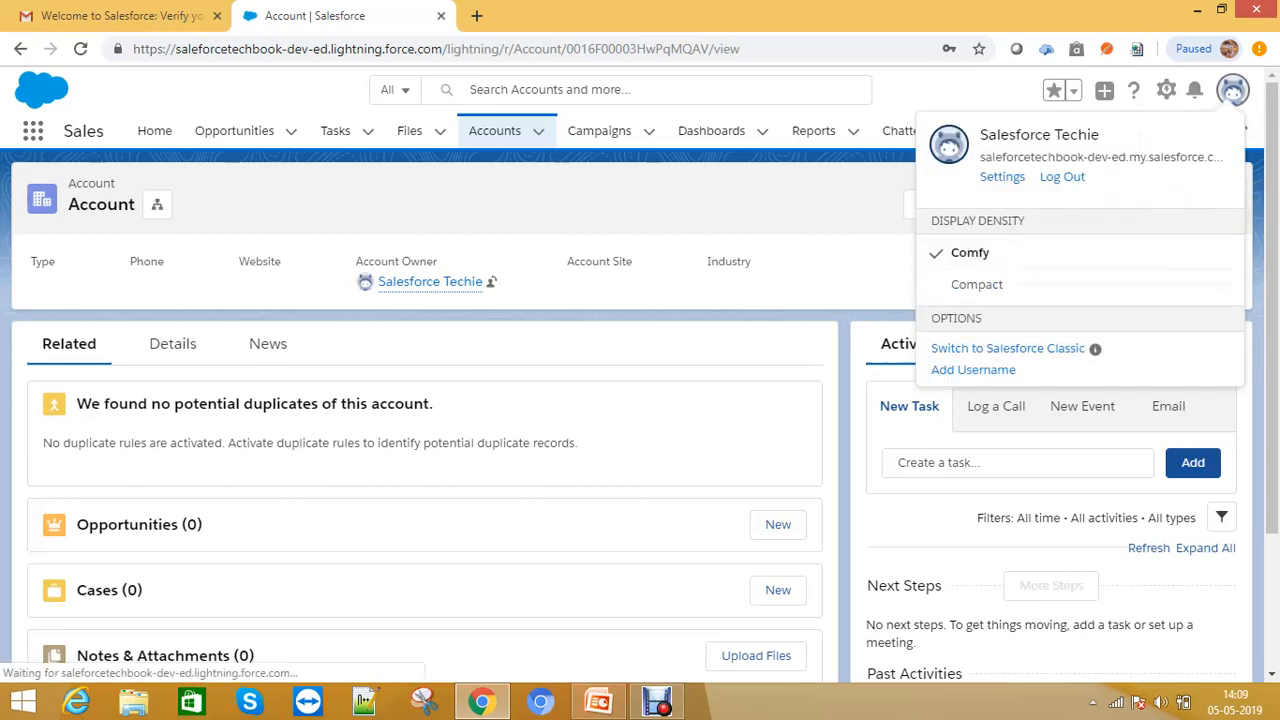
pyautogui.click(1232, 90)
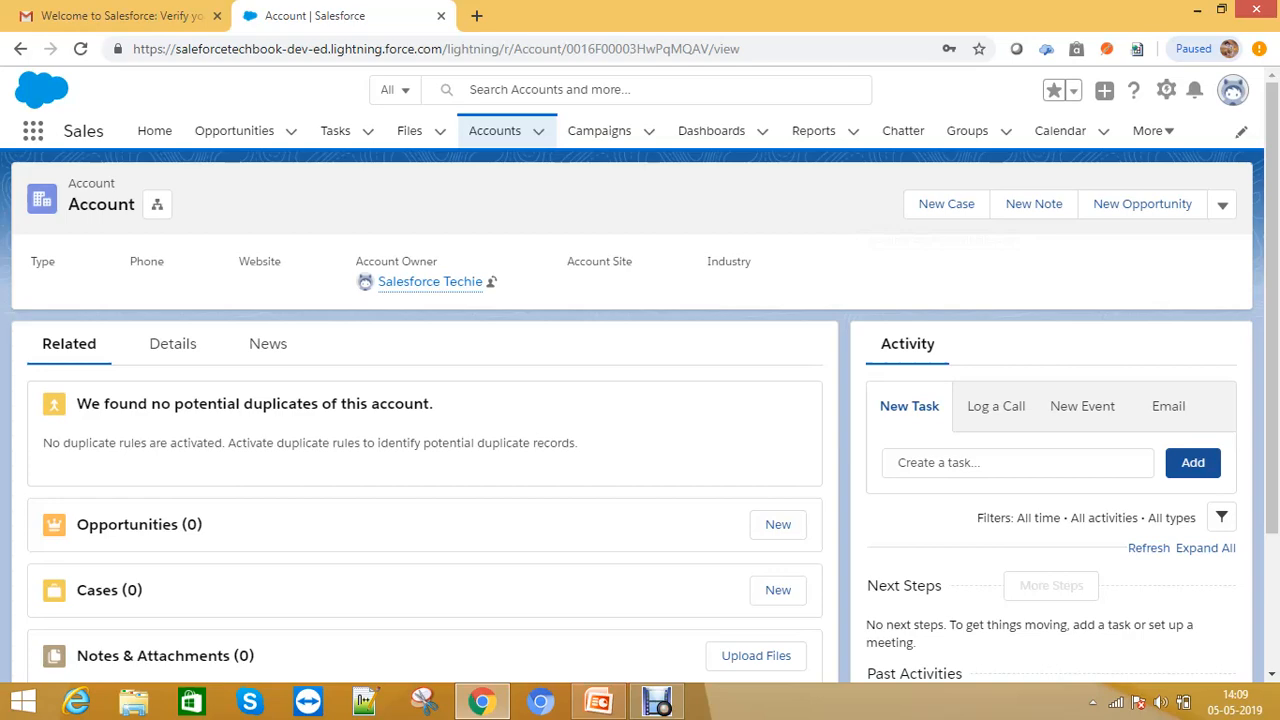
# - Open a new incognito window and go to login.salesforce.com
pyautogui.hotkey('ctrl', 'shift', 'n')
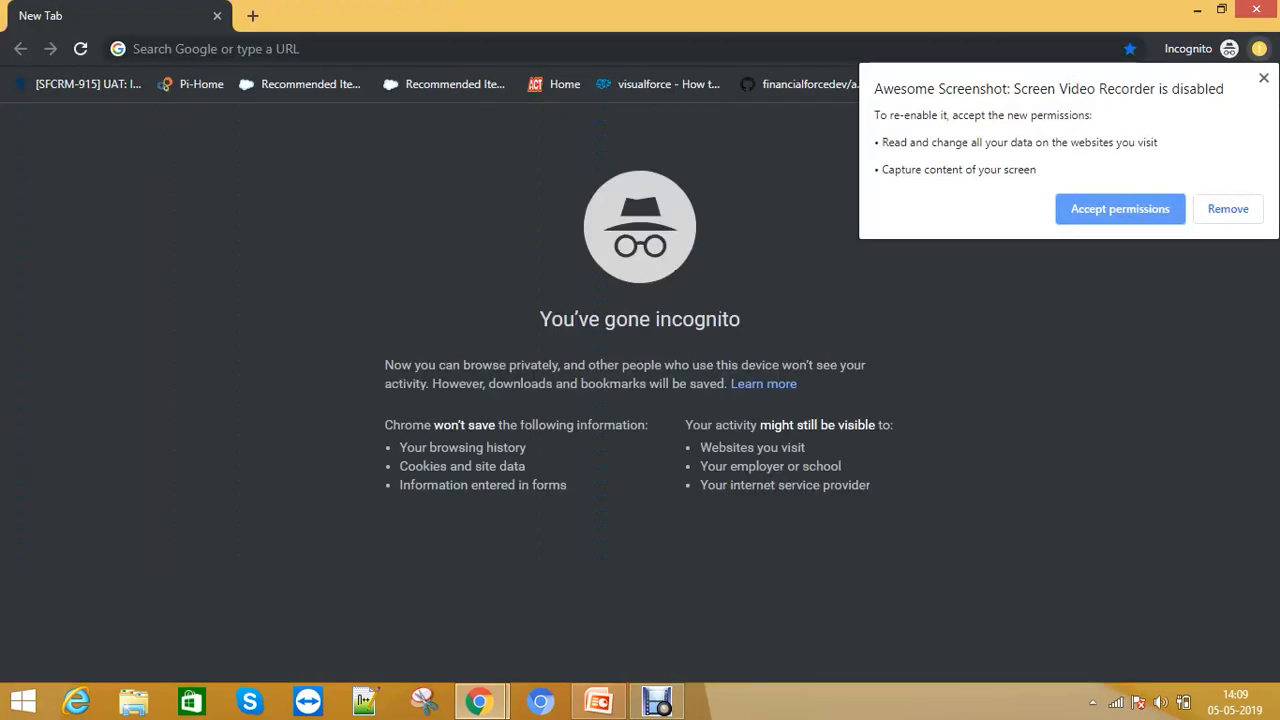
pyautogui.press('Escape')
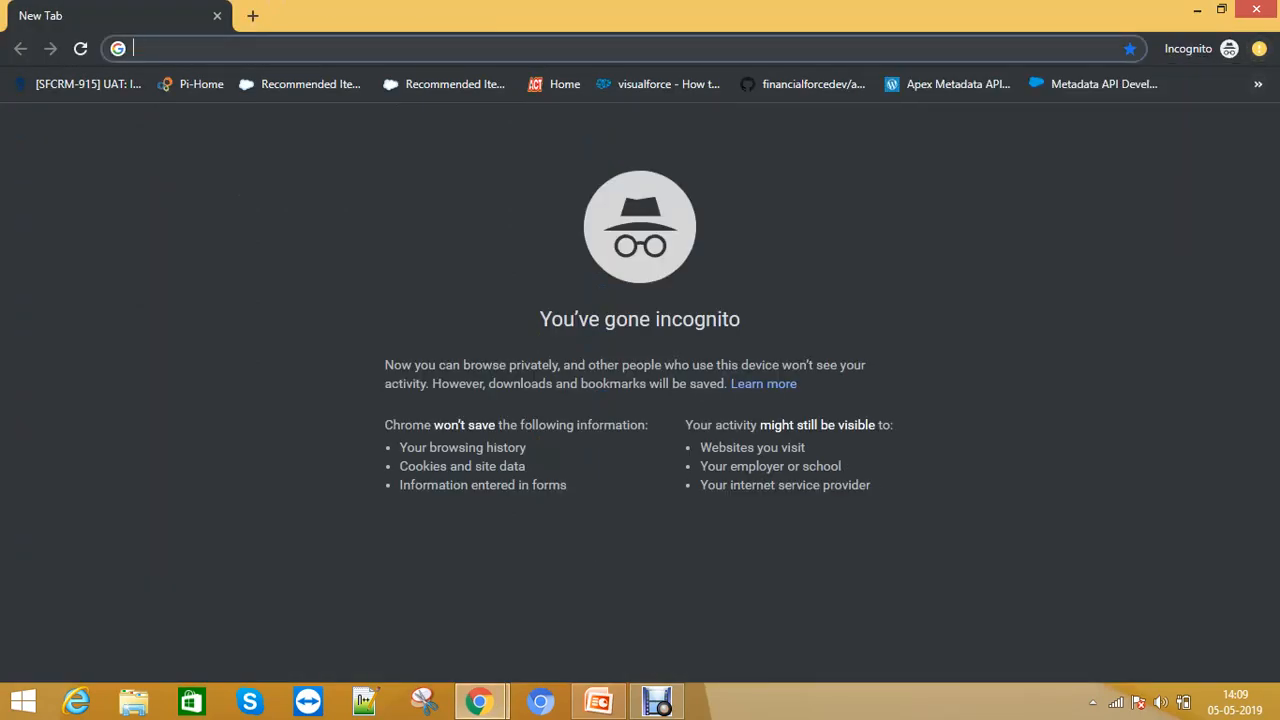
pyautogui.write('t')
pyautogui.press('BackSpace')
pyautogui.press('BackSpace')
pyautogui.write('login.salesforce.com')
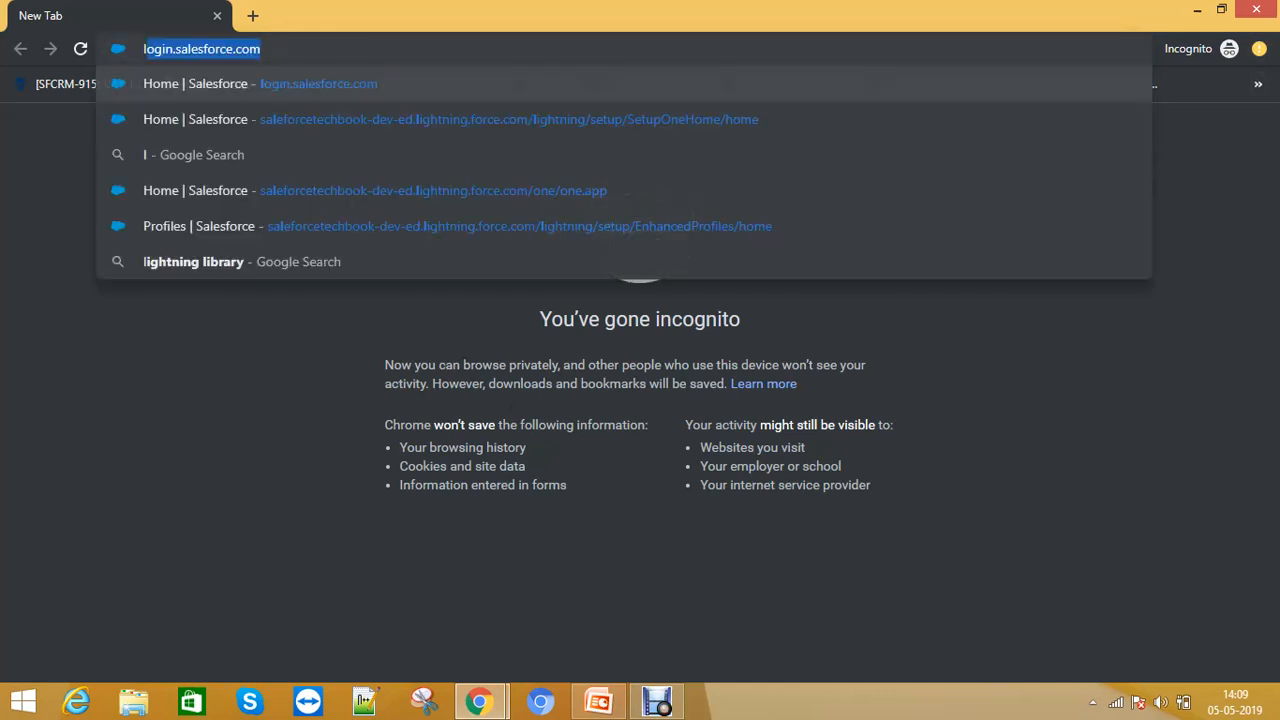
pyautogui.press('Return')
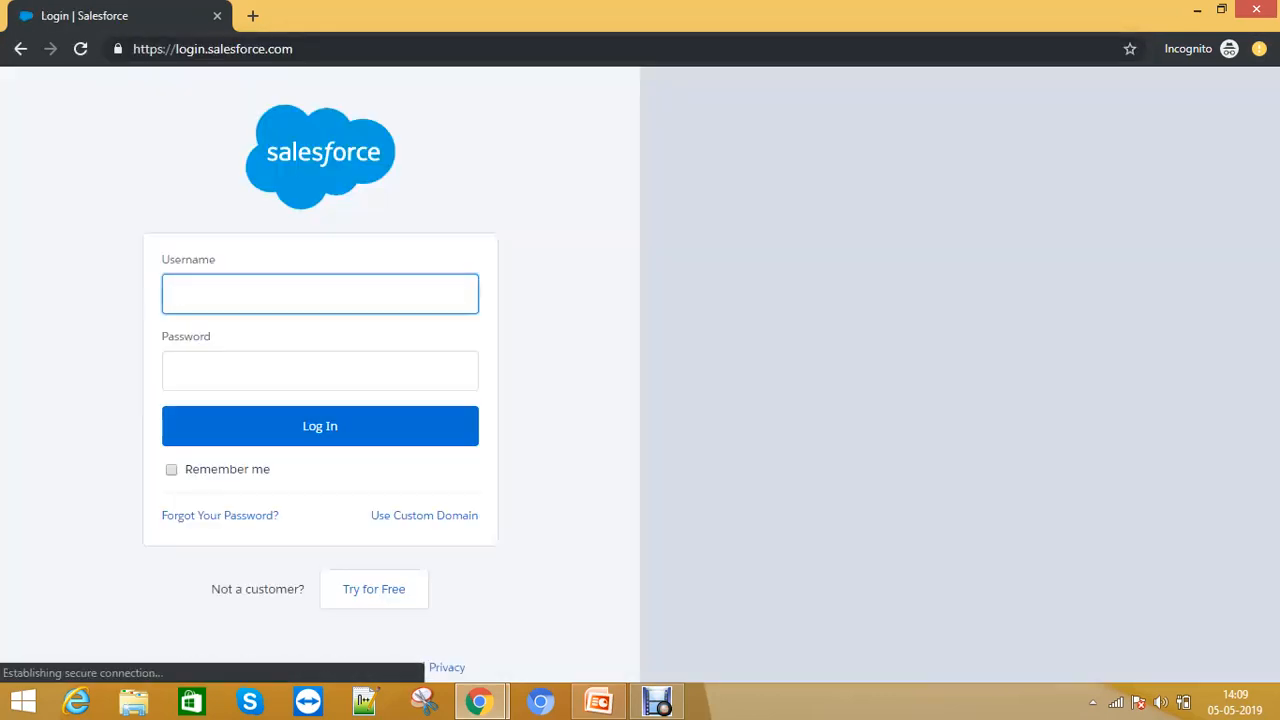
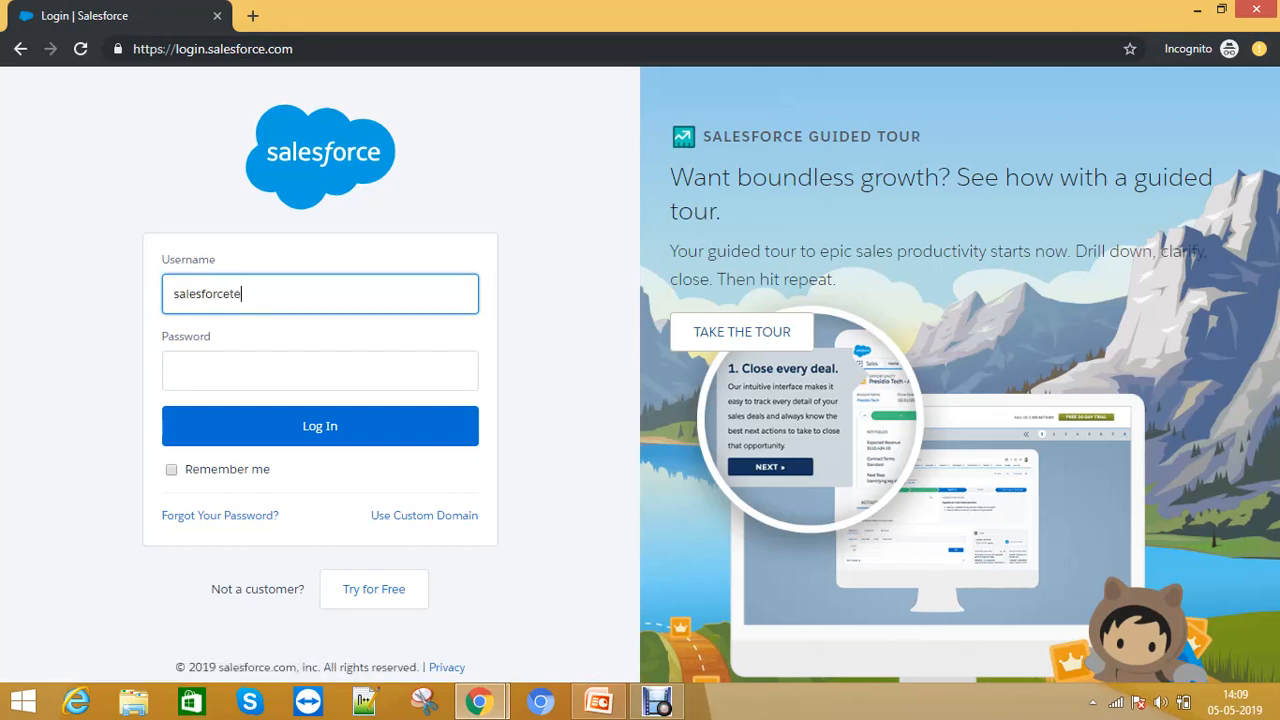
# - Log in with the account's e-mail username and the account password
pyautogui.press('Tab')
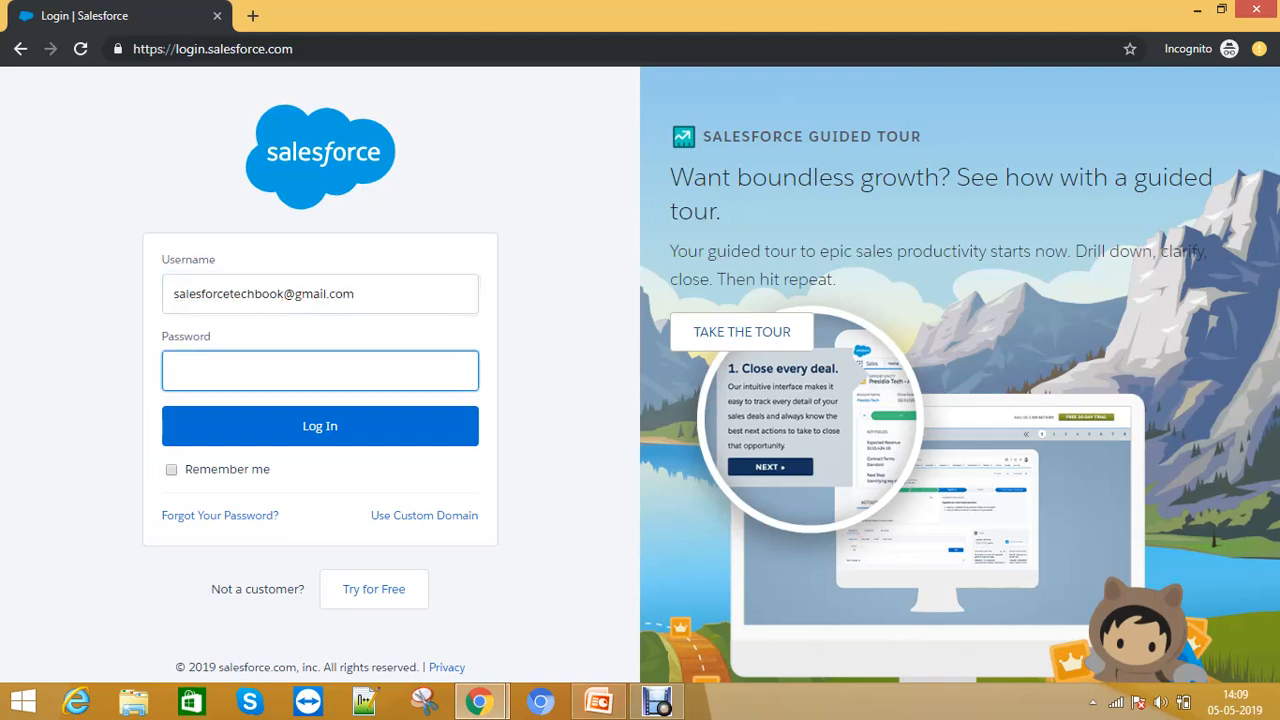
pyautogui.press('BackSpace')
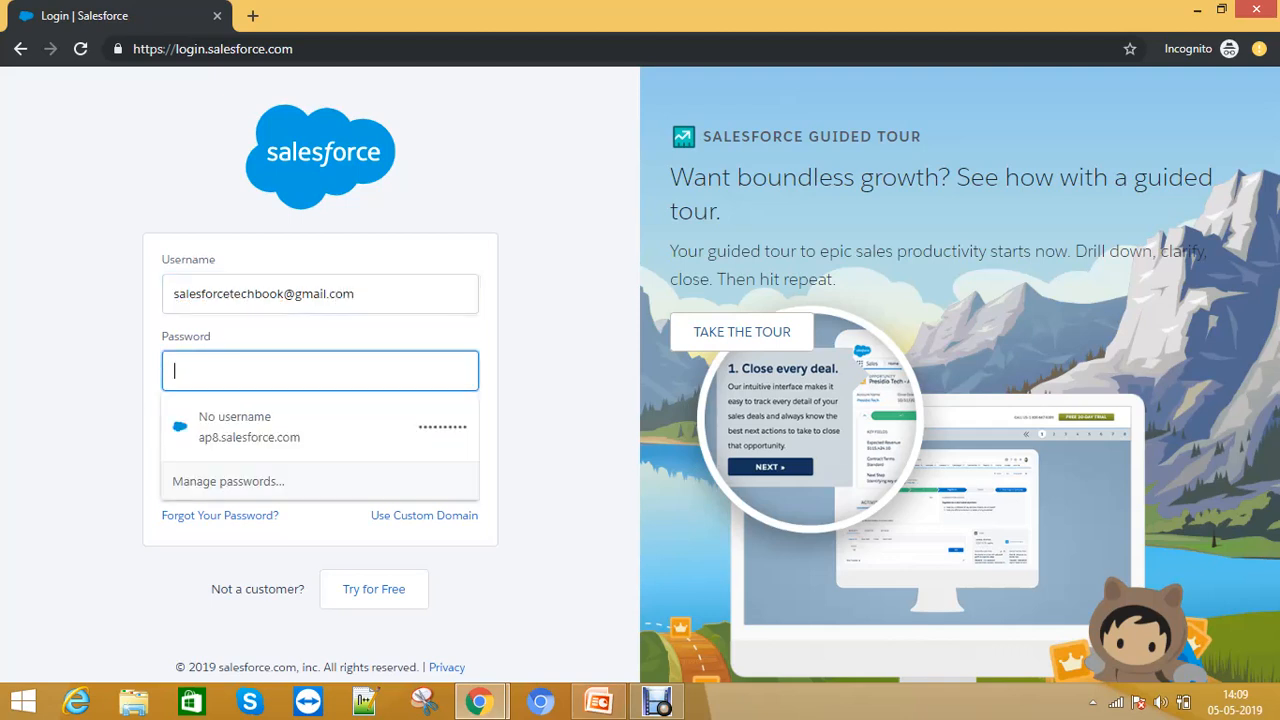
pyautogui.write('********')
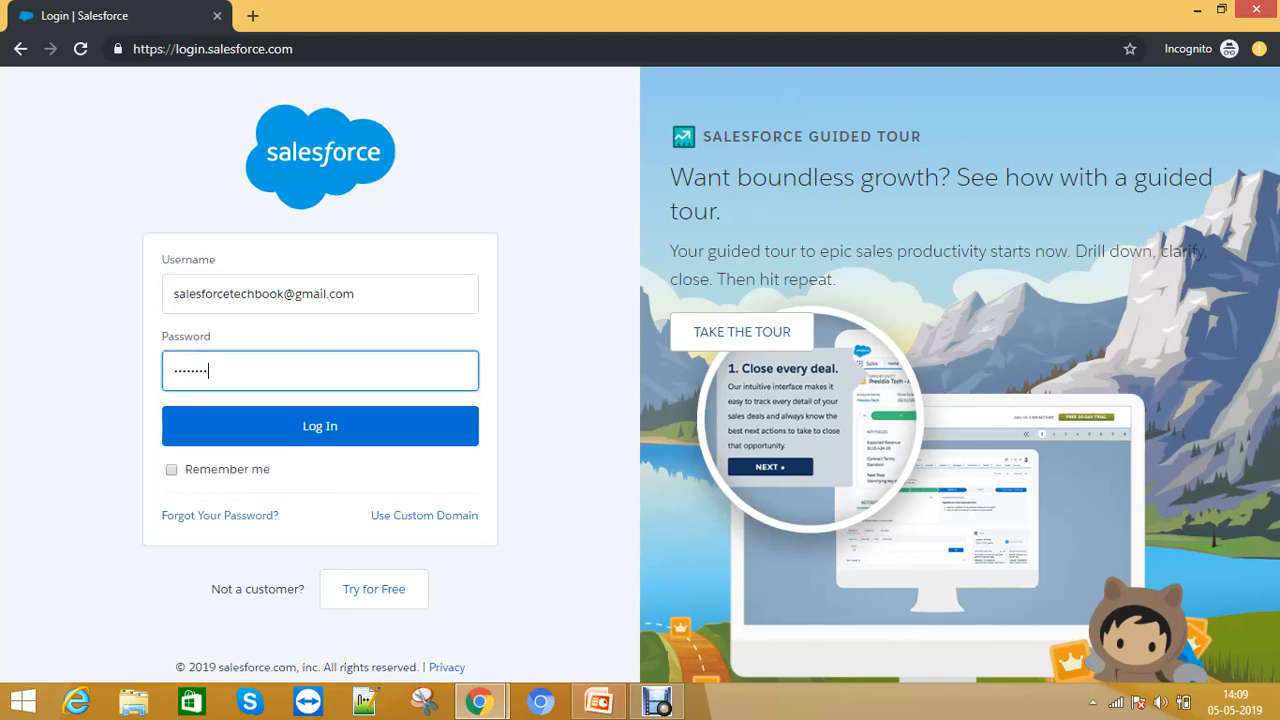
pyautogui.write('*')
pyautogui.press('Return')
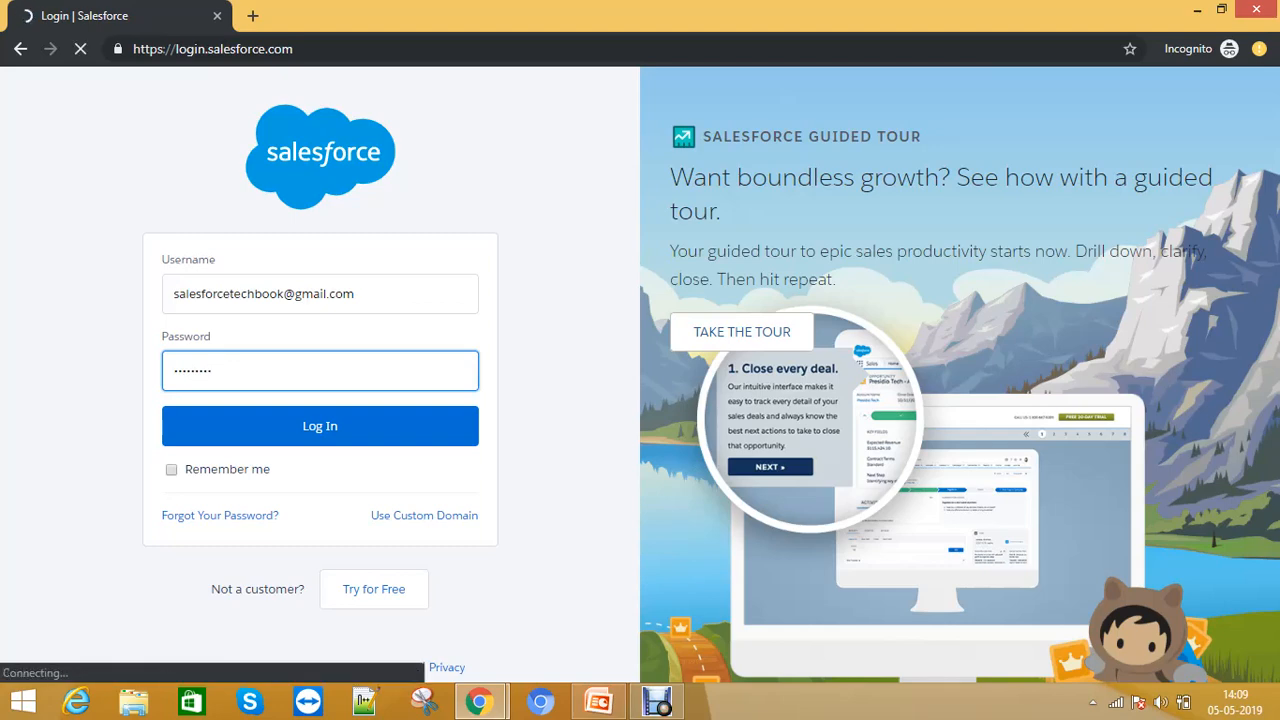
# - Switch to the other browser window and browse the App Launcher's list of apps
pyautogui.moveTo(480, 702)
pyautogui.click(360, 600)
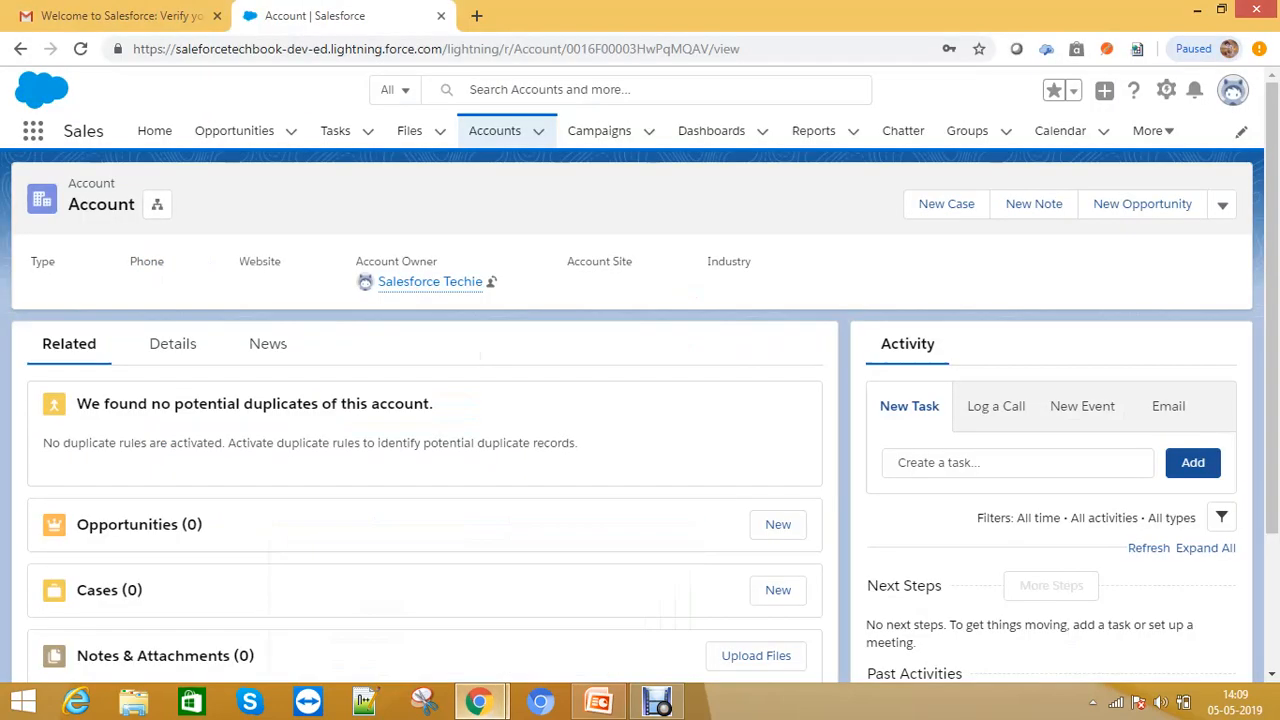
pyautogui.click(1150, 130)
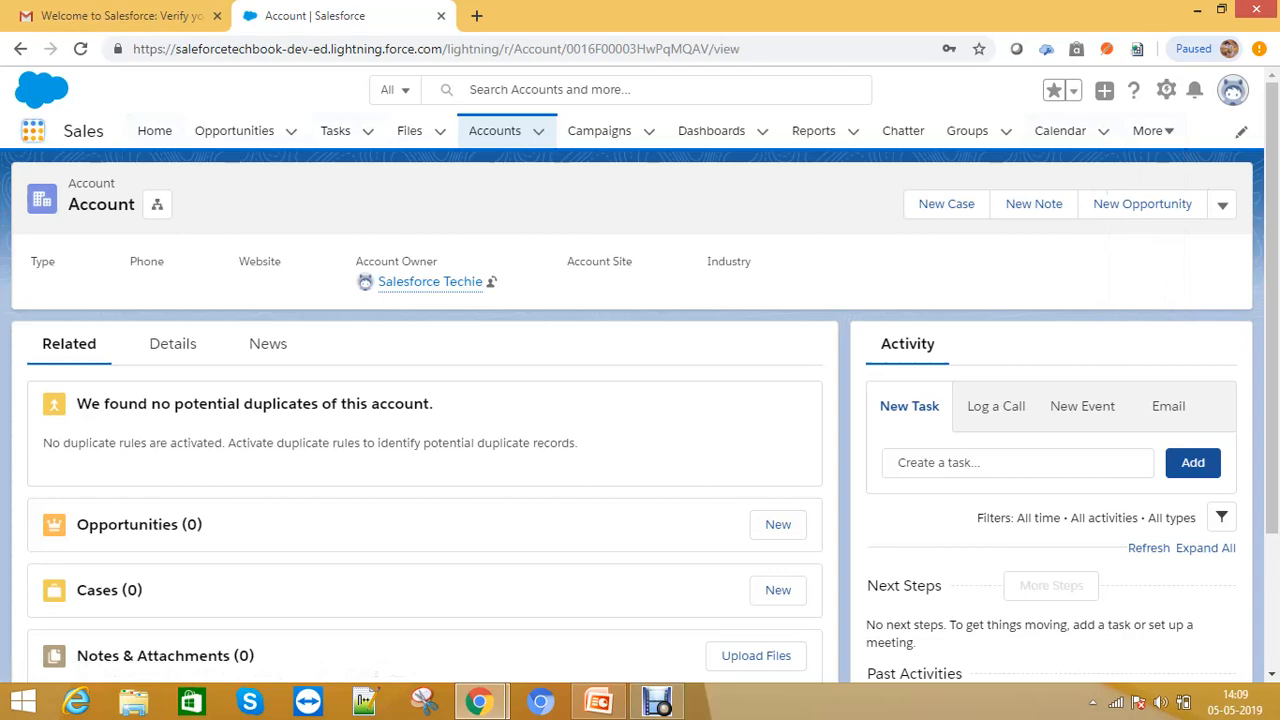
pyautogui.click(33, 131)
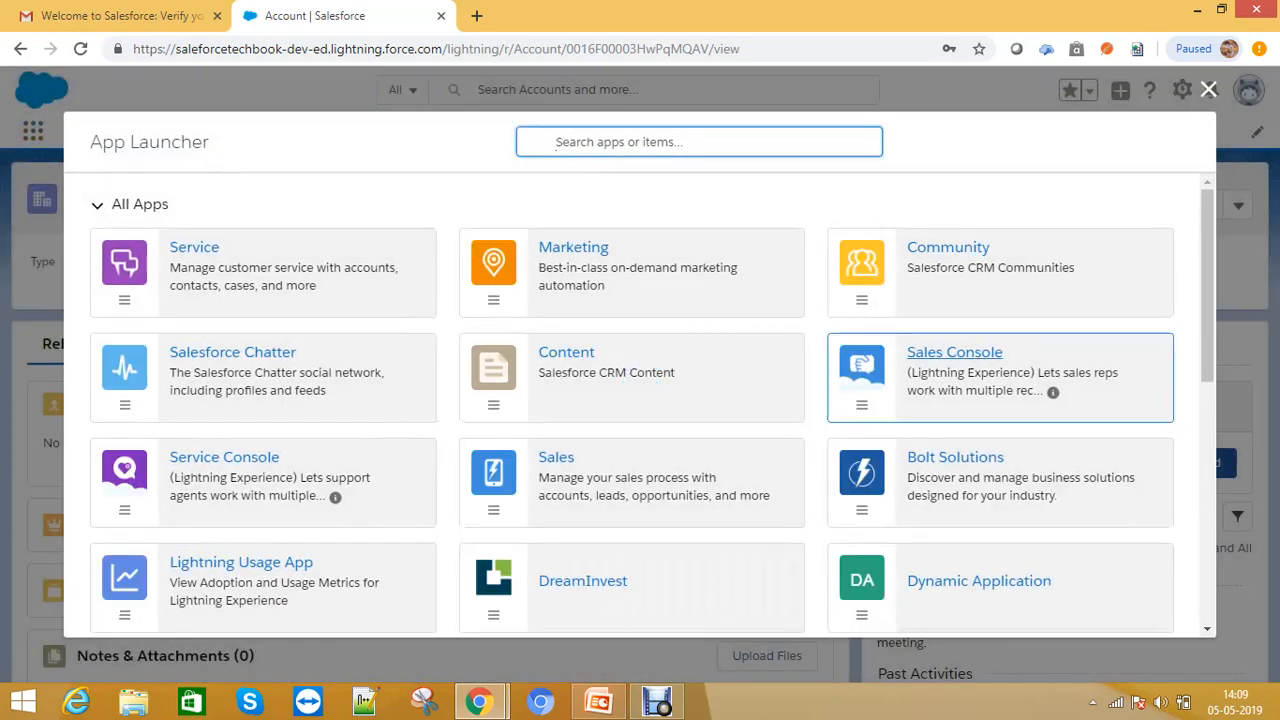
pyautogui.scroll(-4, 1000, 380)
pyautogui.scroll(4, 1000, 380)
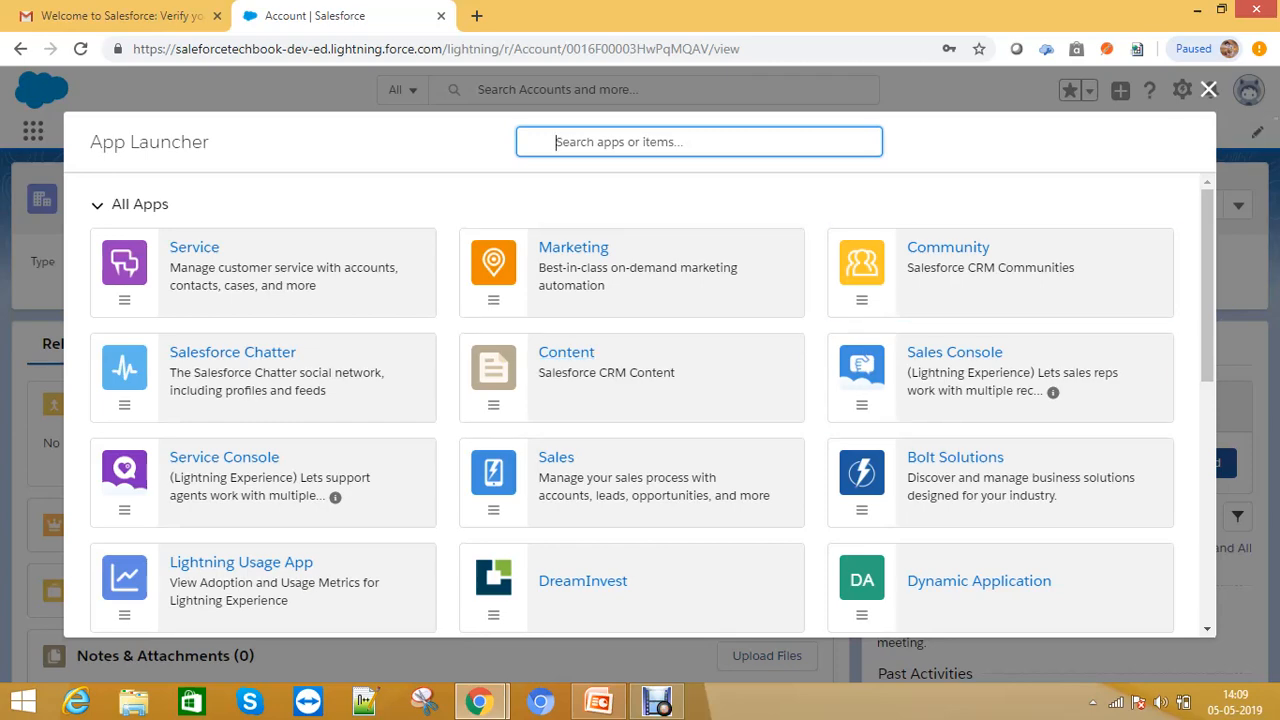
pyautogui.click(1209, 89)
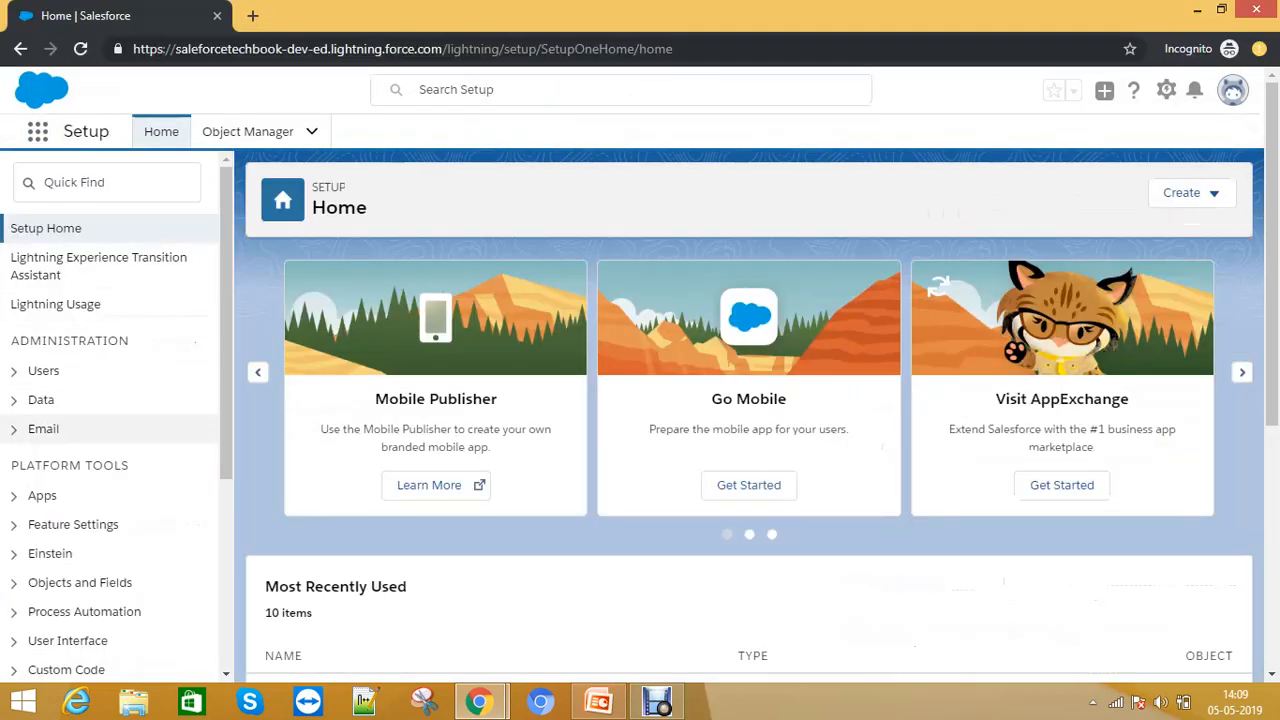
# - Edit the Manager Profile and clear the visibility of custom apps such as Analytics Studio, Content, Dynamic Application and Sales Console
pyautogui.click(14, 371)
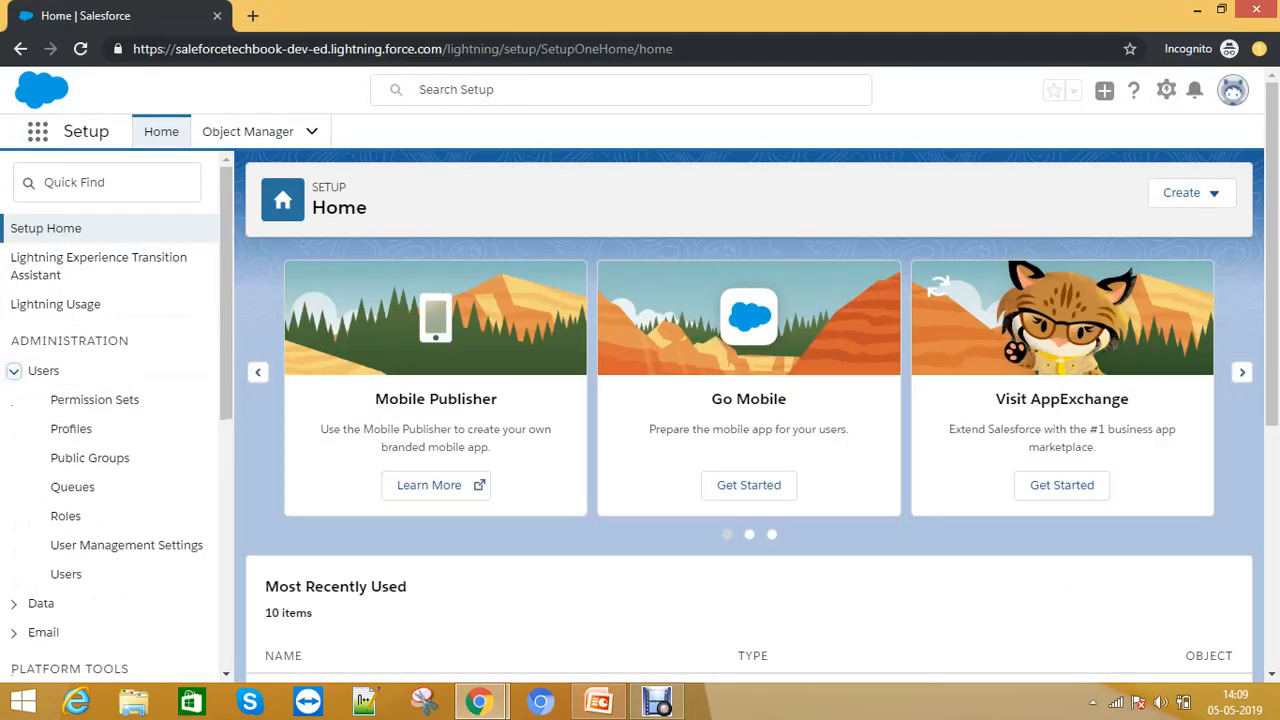
pyautogui.click(1232, 90)
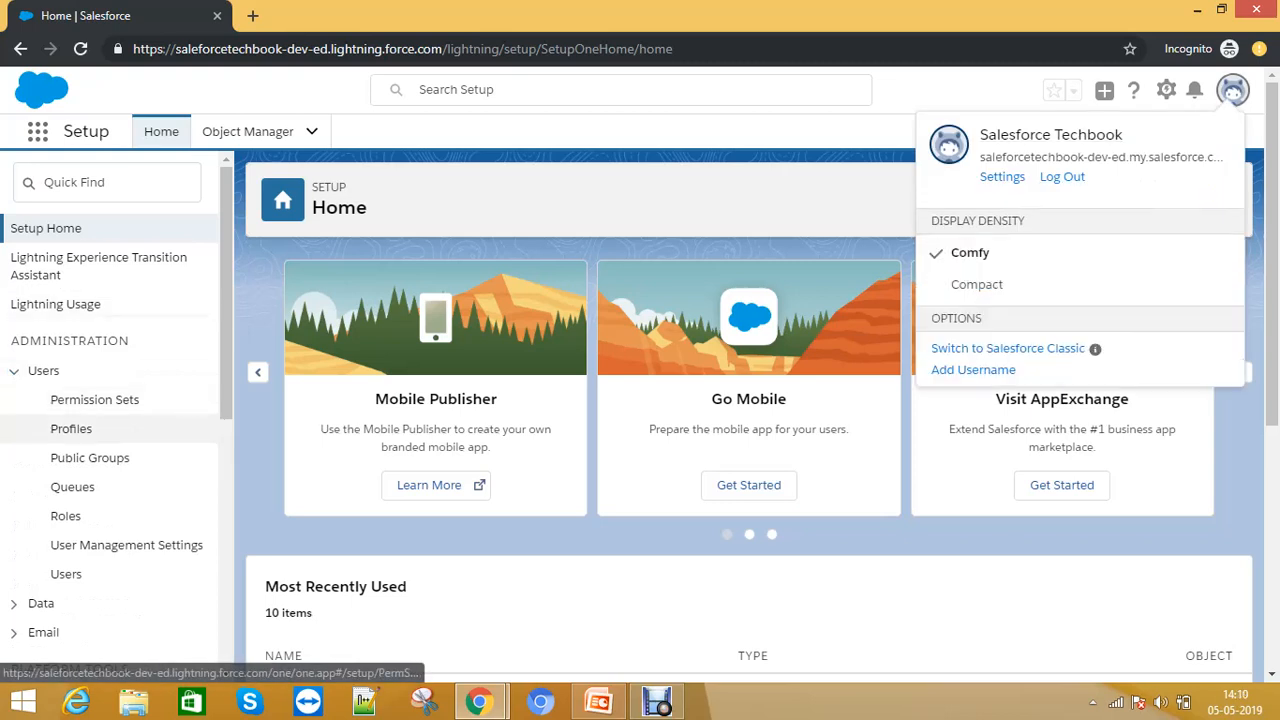
pyautogui.click(95, 438)
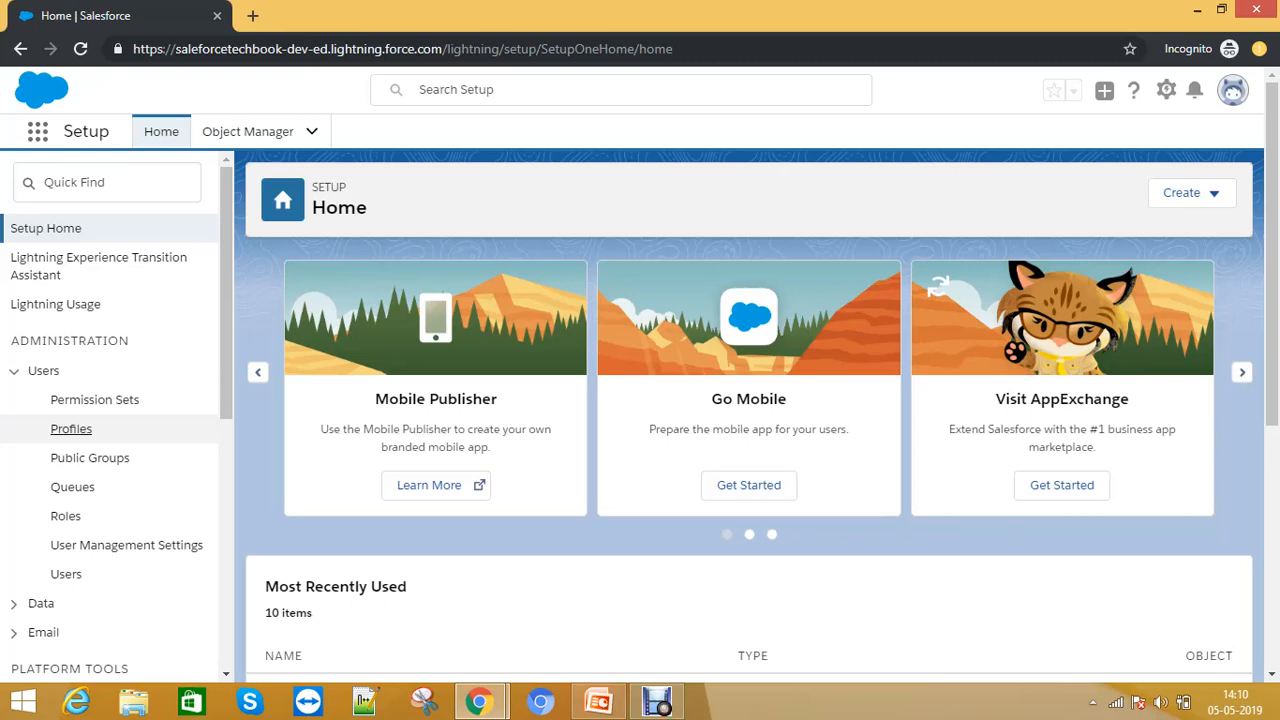
pyautogui.click(71, 428)
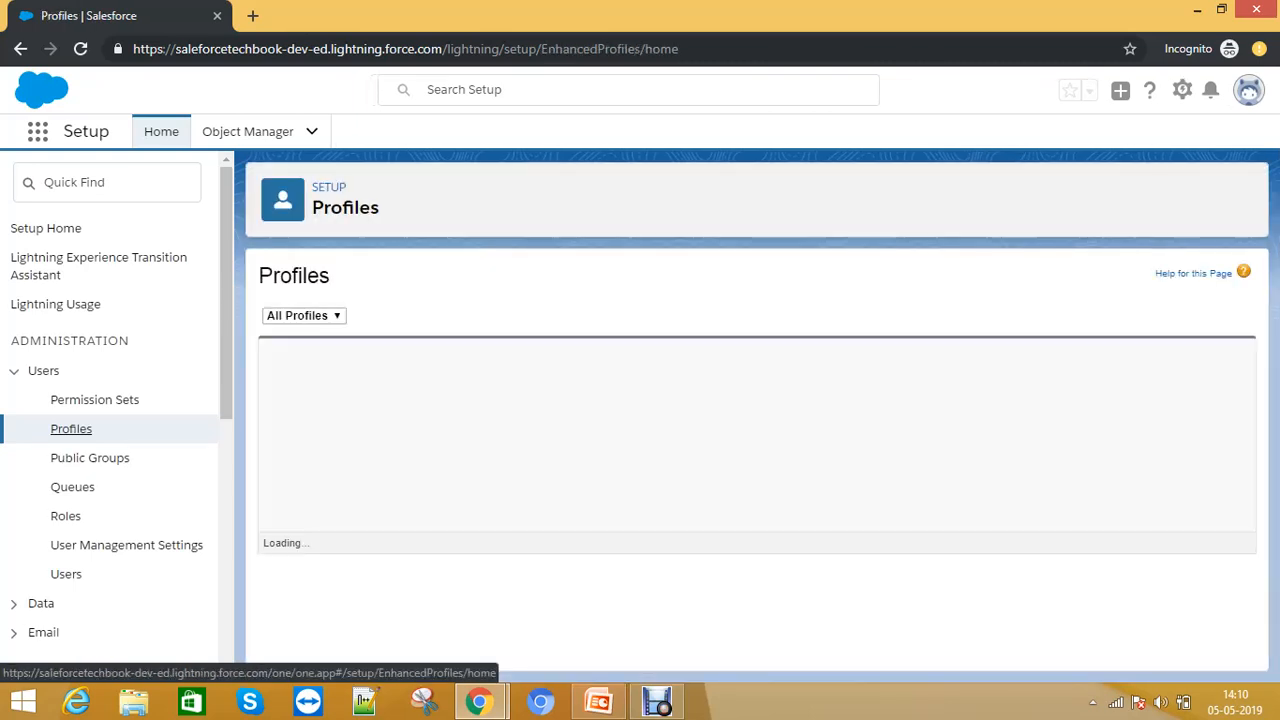
pyautogui.scroll(-3, 700, 560)
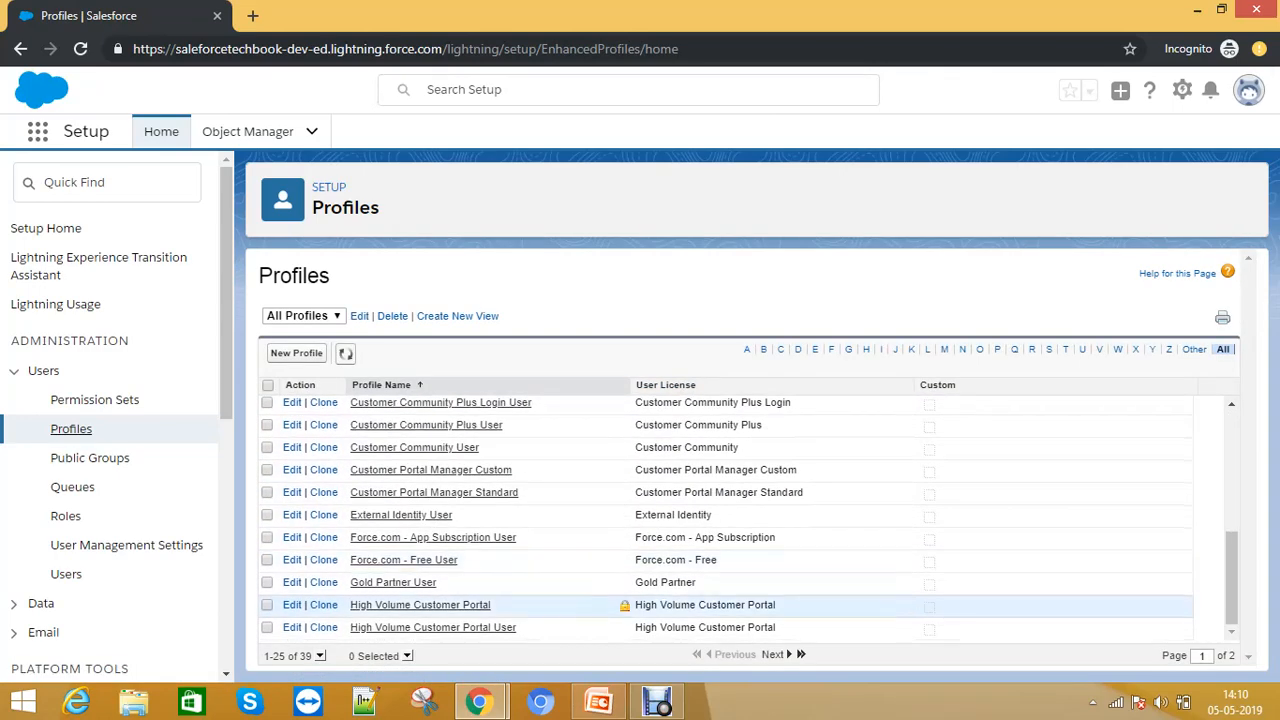
pyautogui.scroll(5, 700, 520)
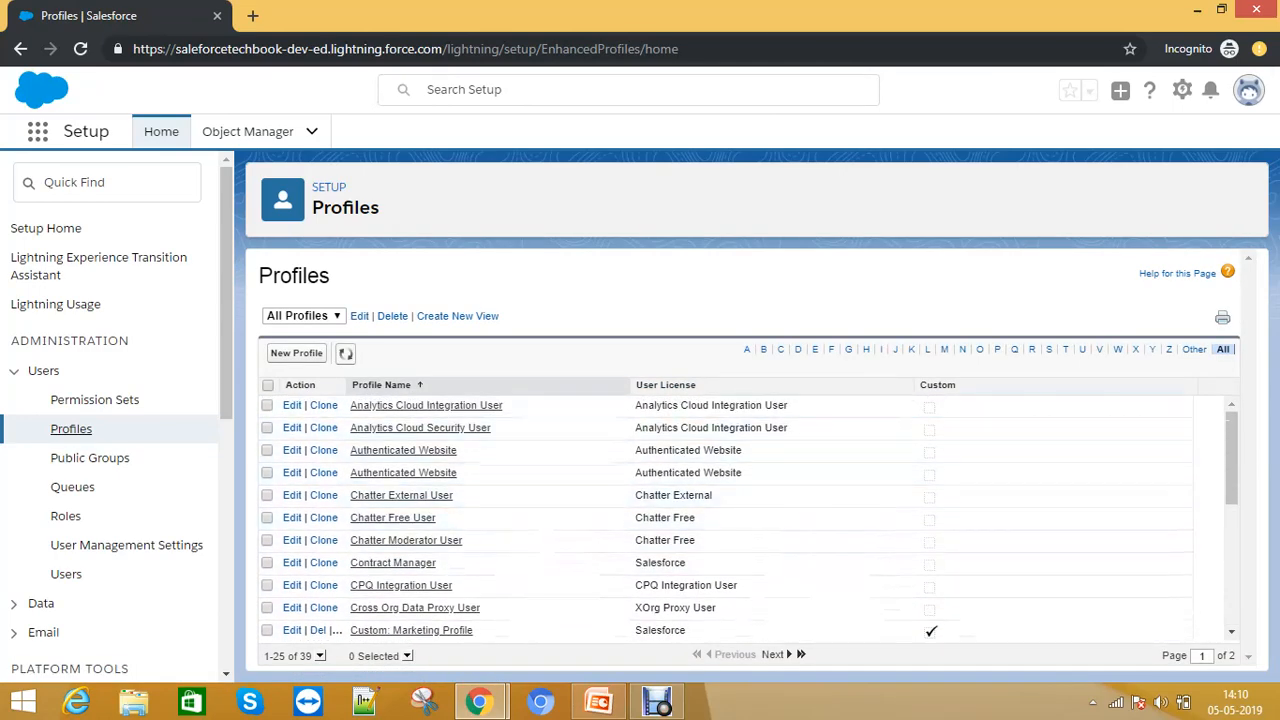
pyautogui.click(944, 350)
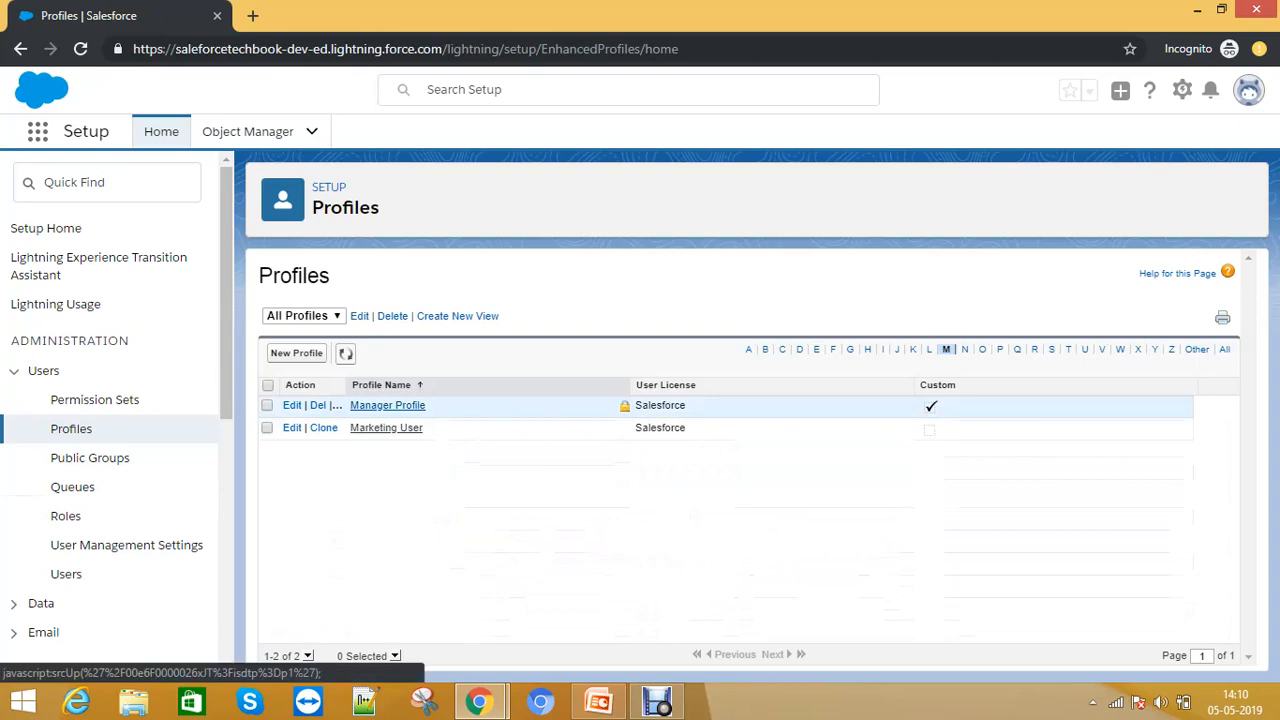
pyautogui.click(291, 405)
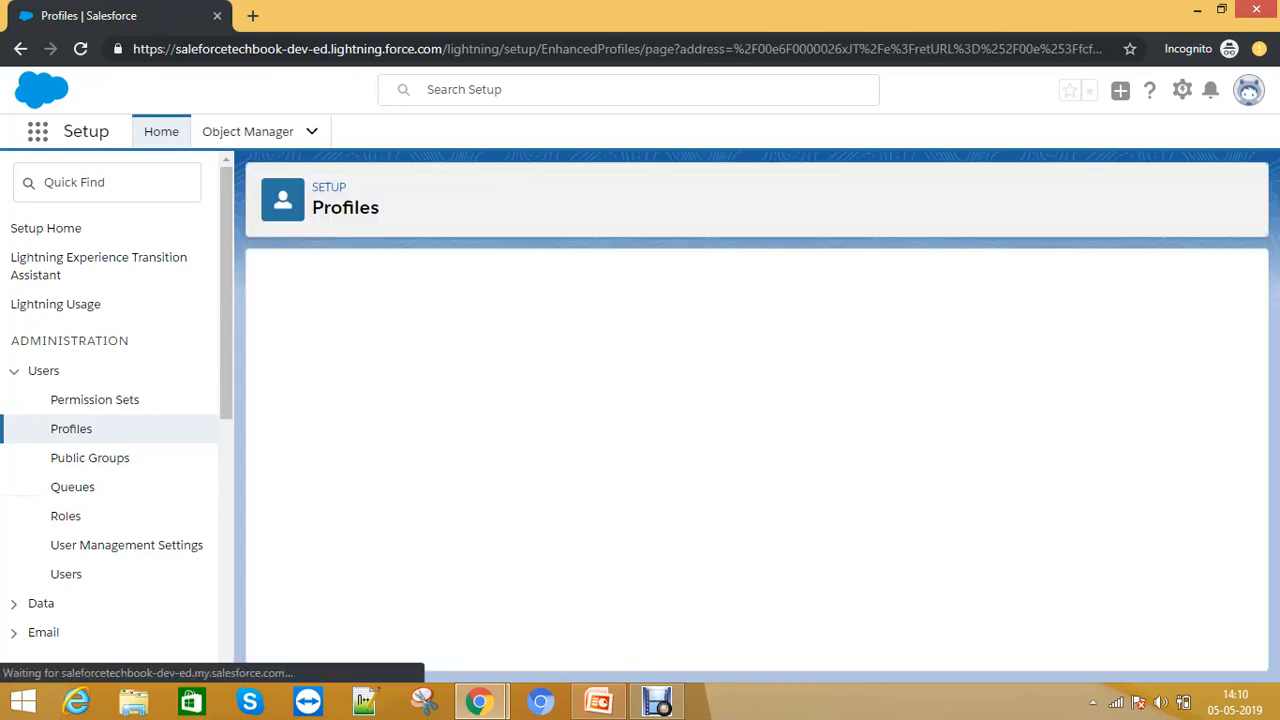
pyautogui.scroll(-2, 750, 460)
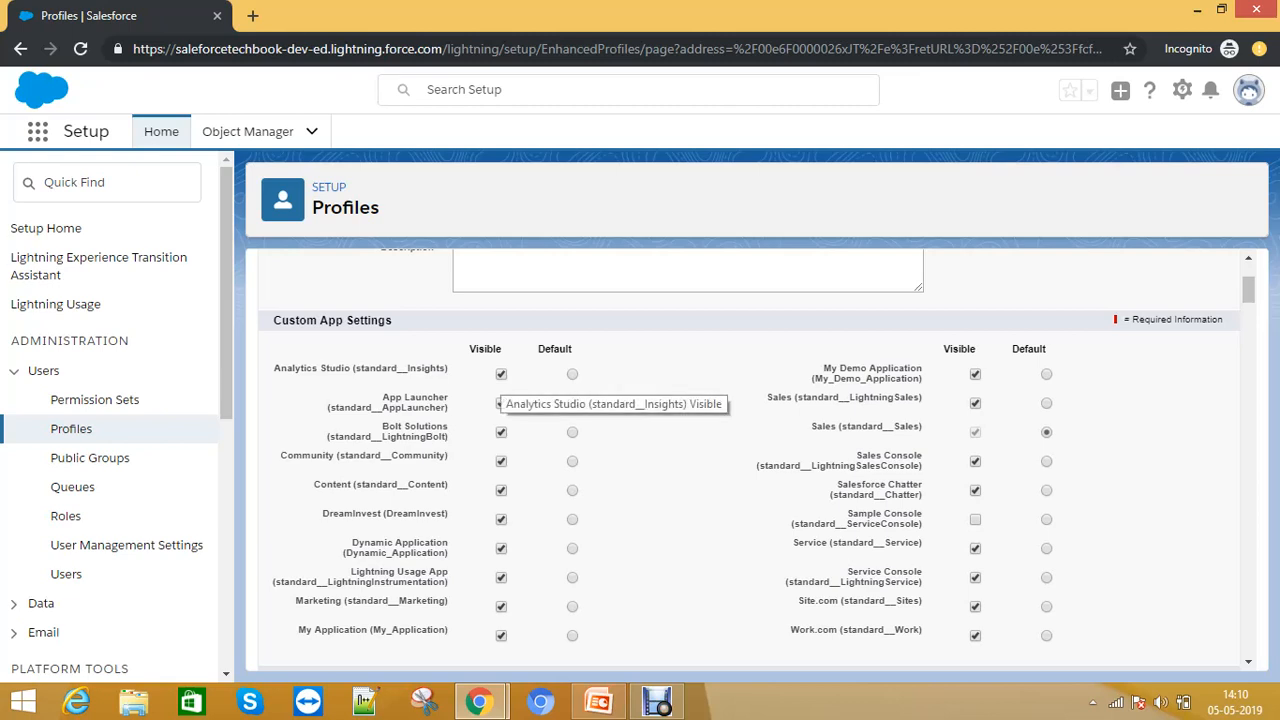
pyautogui.click(501, 374)
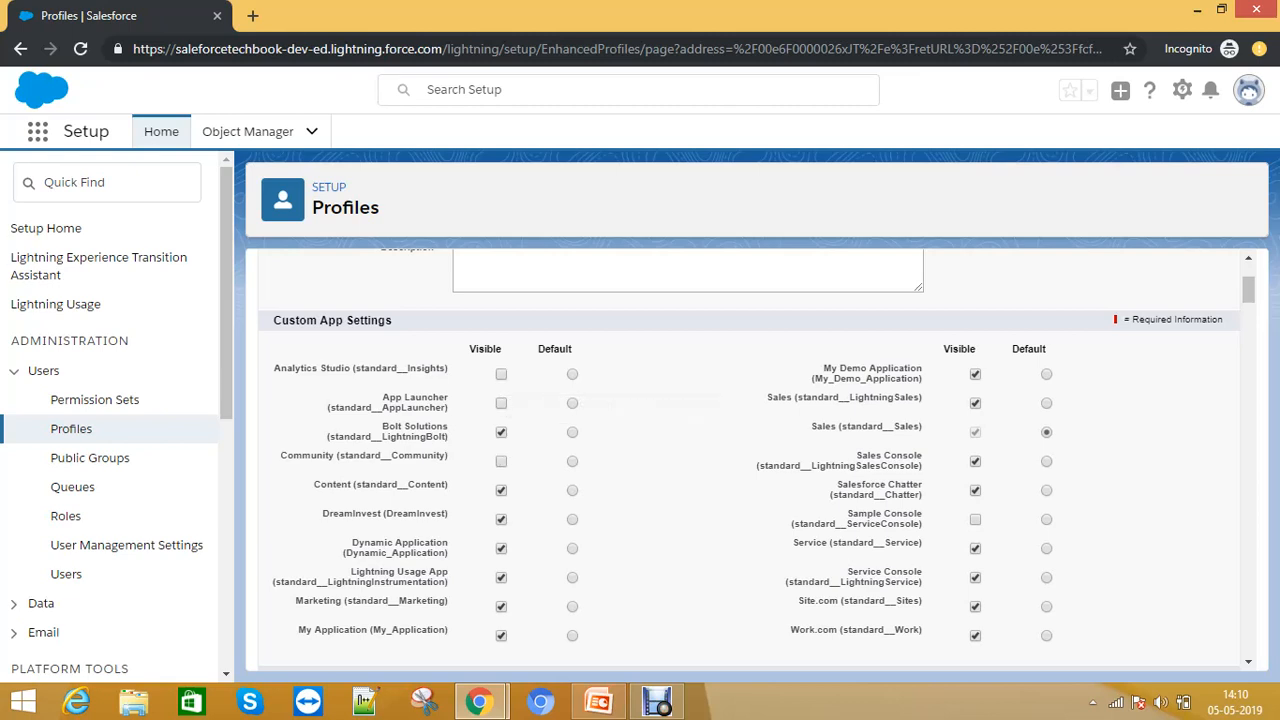
pyautogui.click(501, 490)
pyautogui.click(501, 548)
pyautogui.click(975, 461)
pyautogui.click(975, 490)
# - Remove the Manager Profile's Opportunities object permissions, accept the cascade-delete warning, and save the profile
pyautogui.scroll(-3, 750, 460)
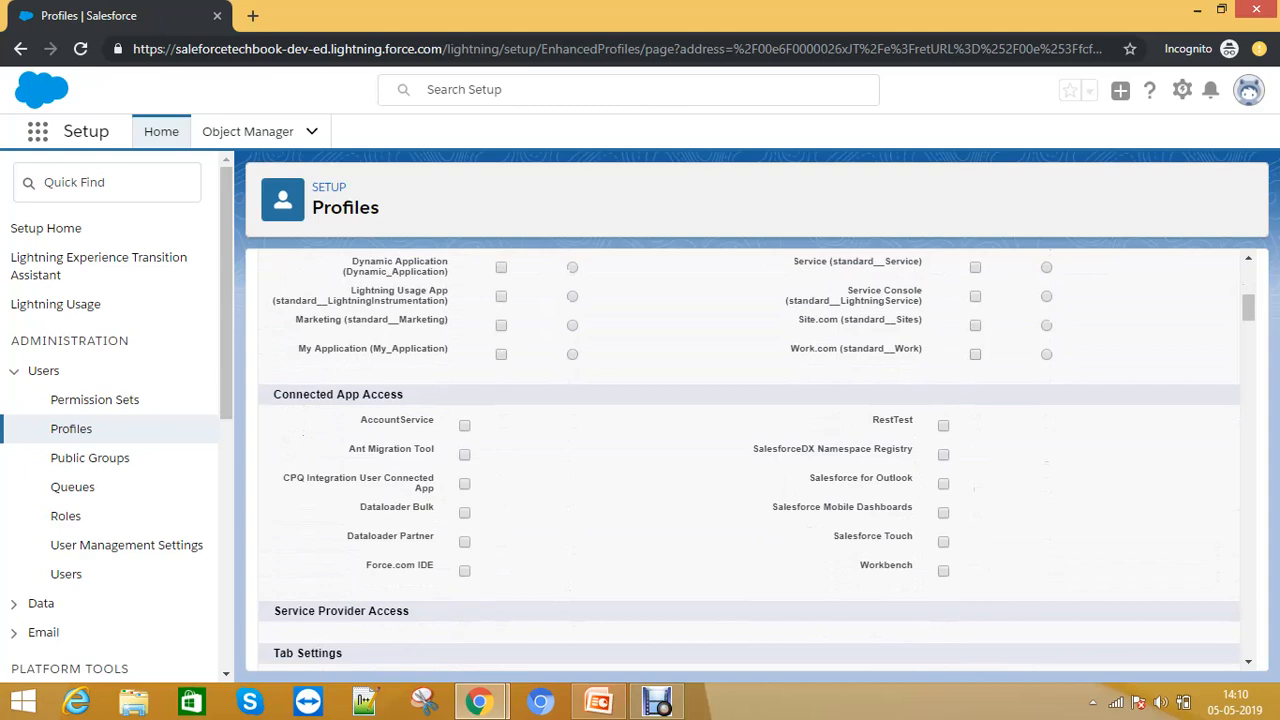
pyautogui.scroll(-5, 750, 460)
pyautogui.scroll(10, 750, 460)
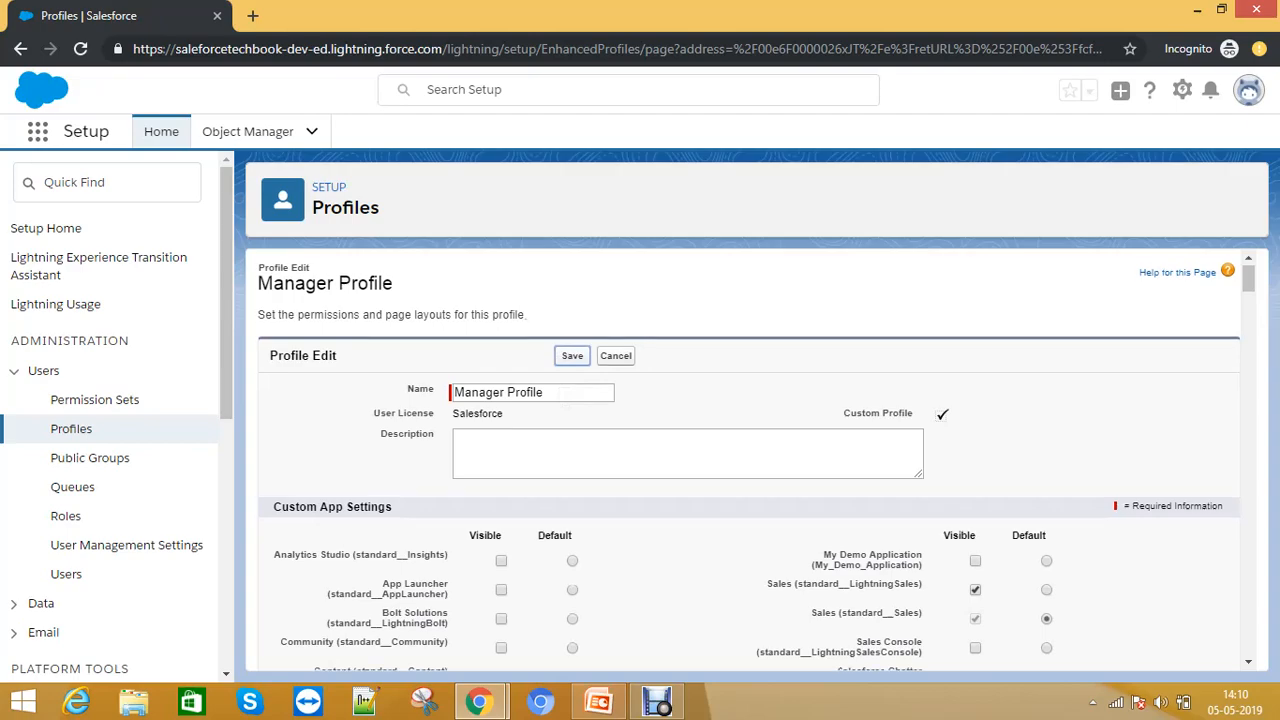
pyautogui.scroll(-5, 750, 460)
pyautogui.scroll(-10, 990, 455)
pyautogui.scroll(5, 990, 455)
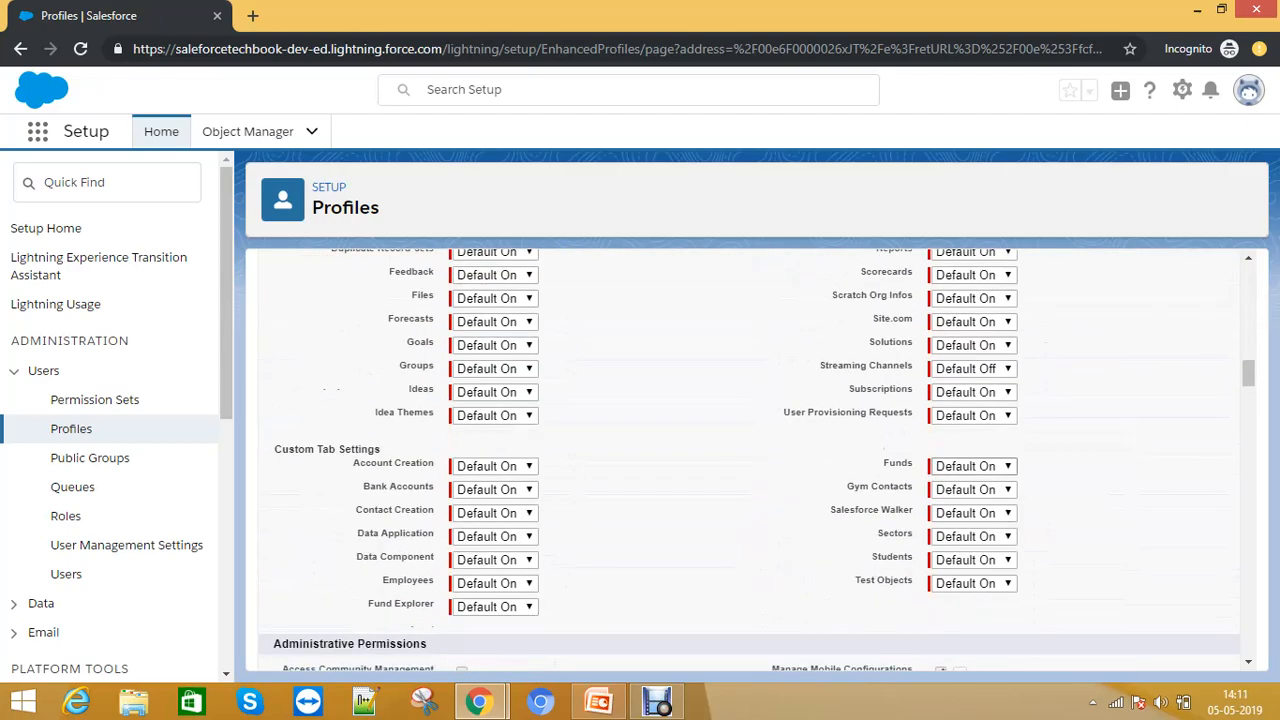
pyautogui.scroll(-5, 990, 455)
pyautogui.scroll(-15, 757, 460)
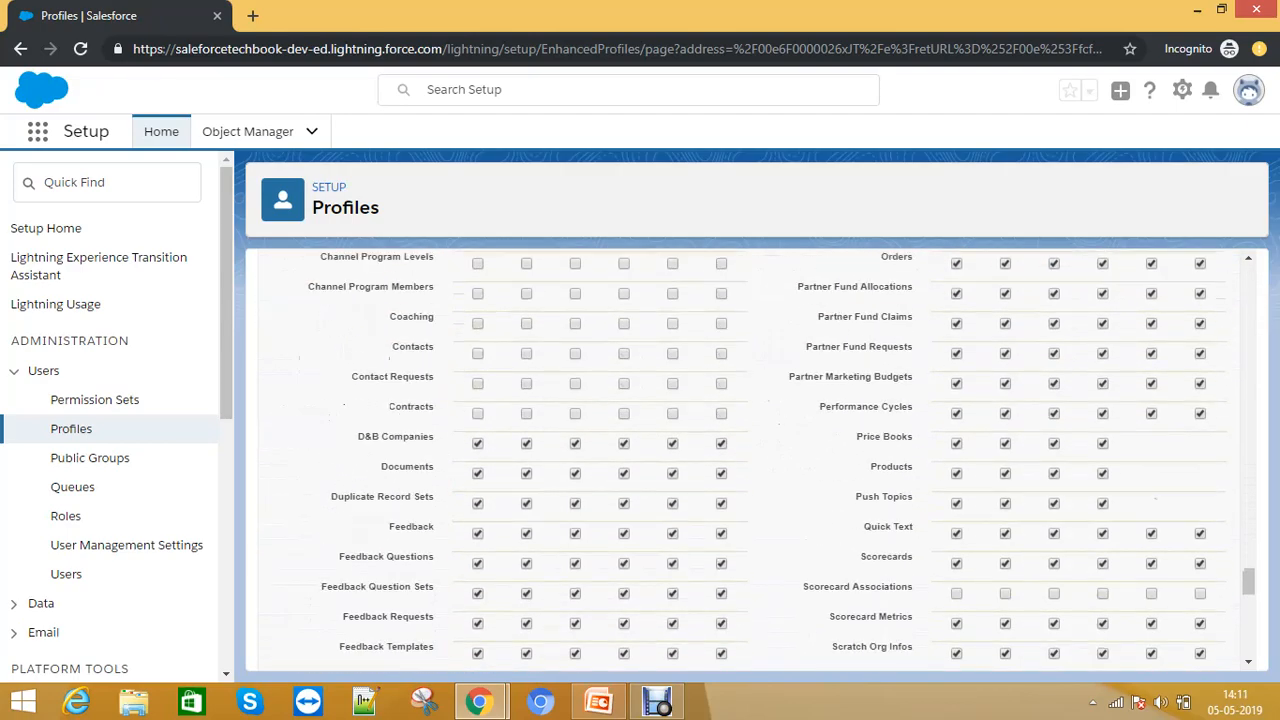
pyautogui.scroll(4, 750, 460)
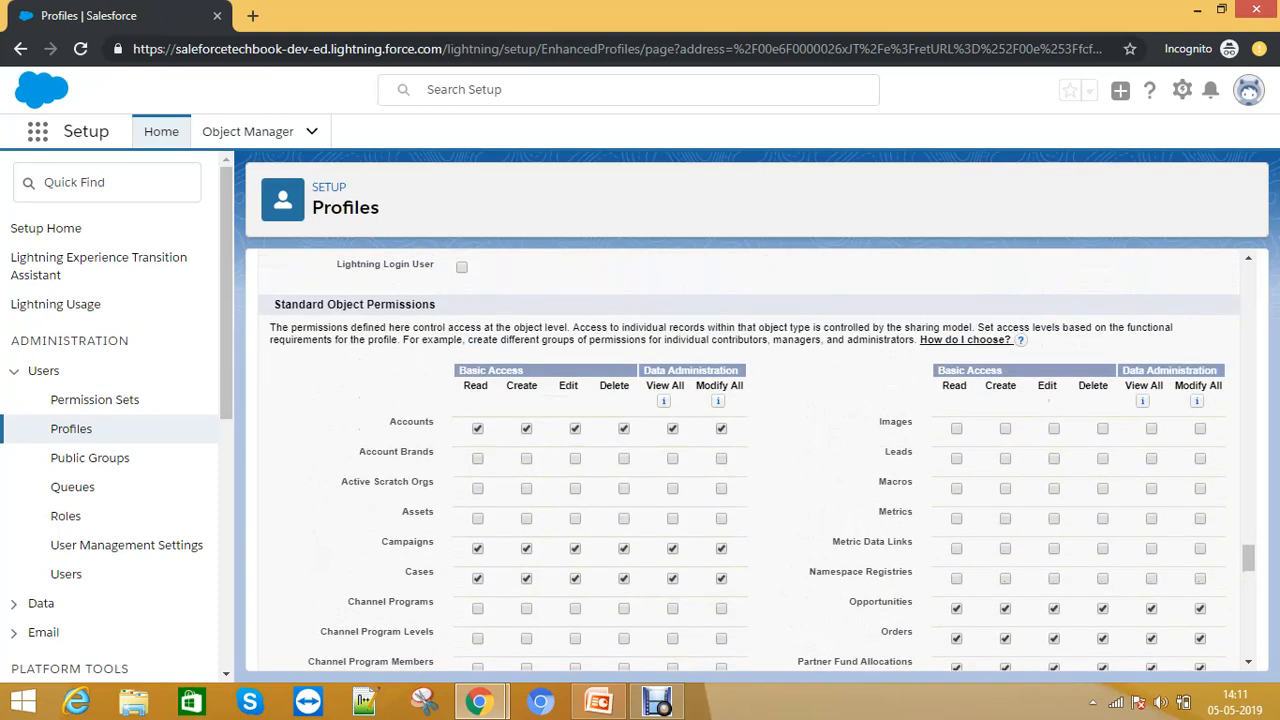
pyautogui.scroll(-3, 750, 460)
pyautogui.click(956, 327)
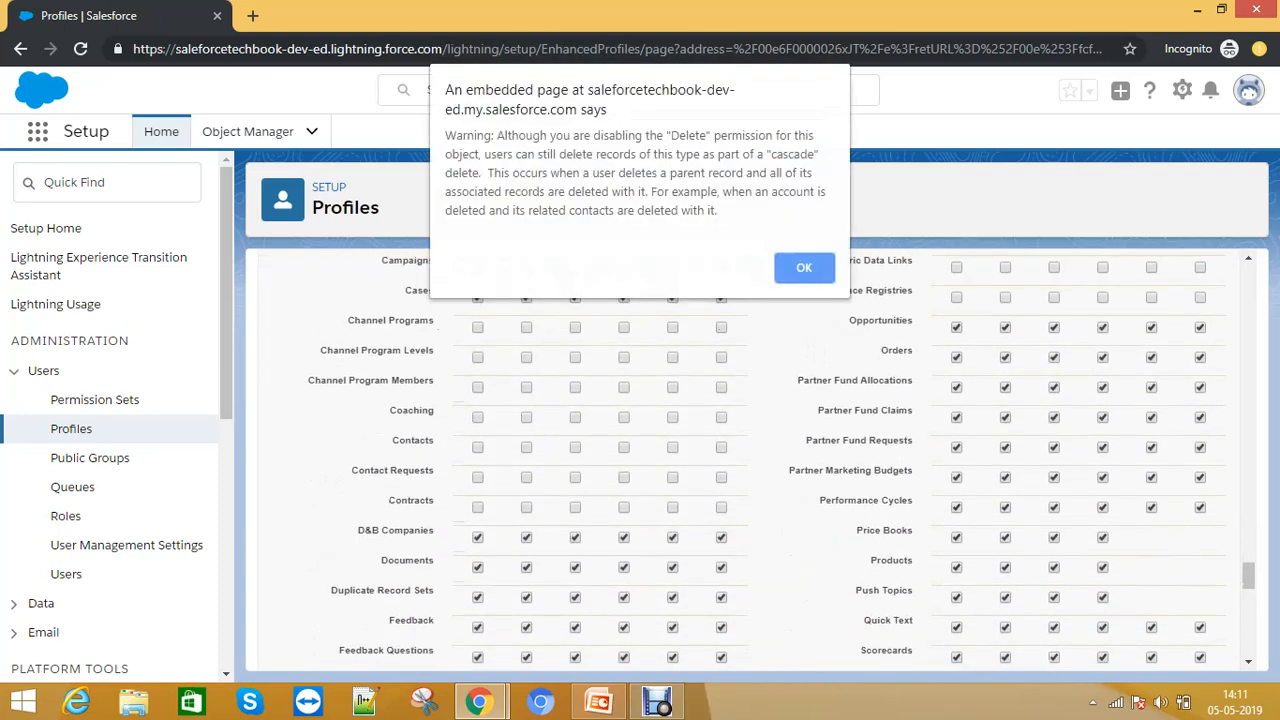
pyautogui.click(804, 267)
pyautogui.scroll(3, 804, 300)
pyautogui.scroll(15, 750, 460)
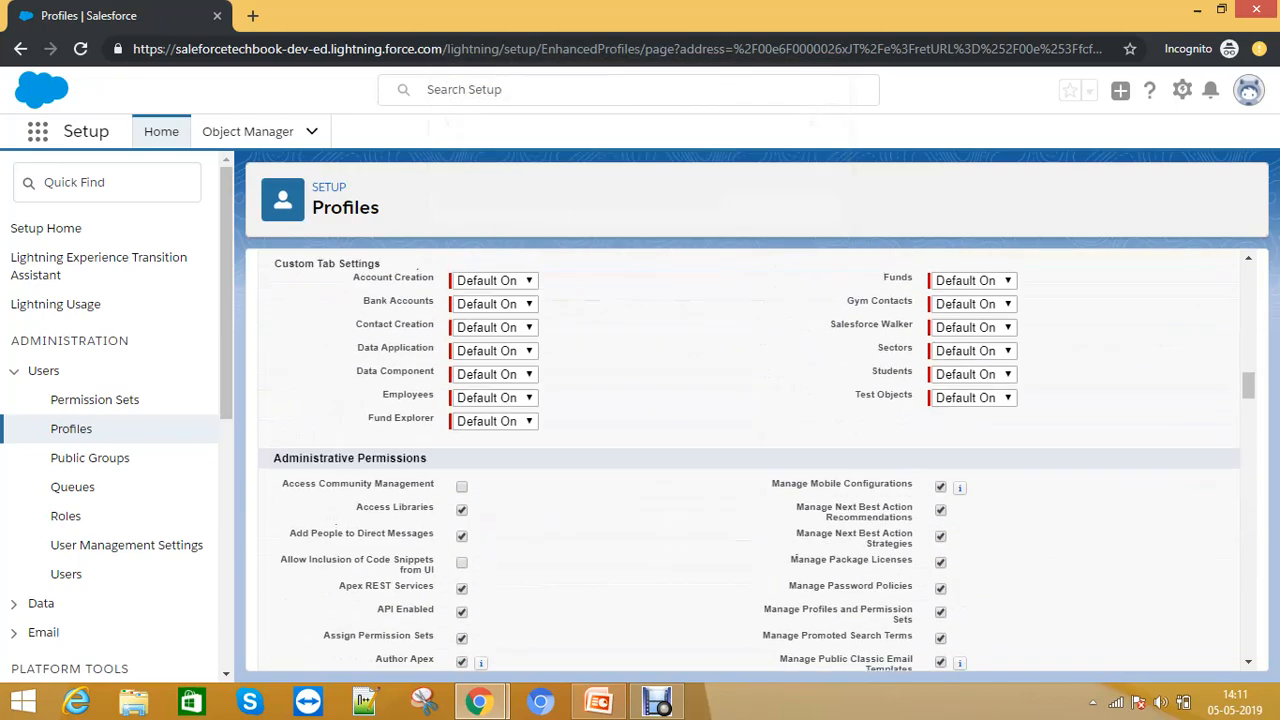
pyautogui.click(572, 356)
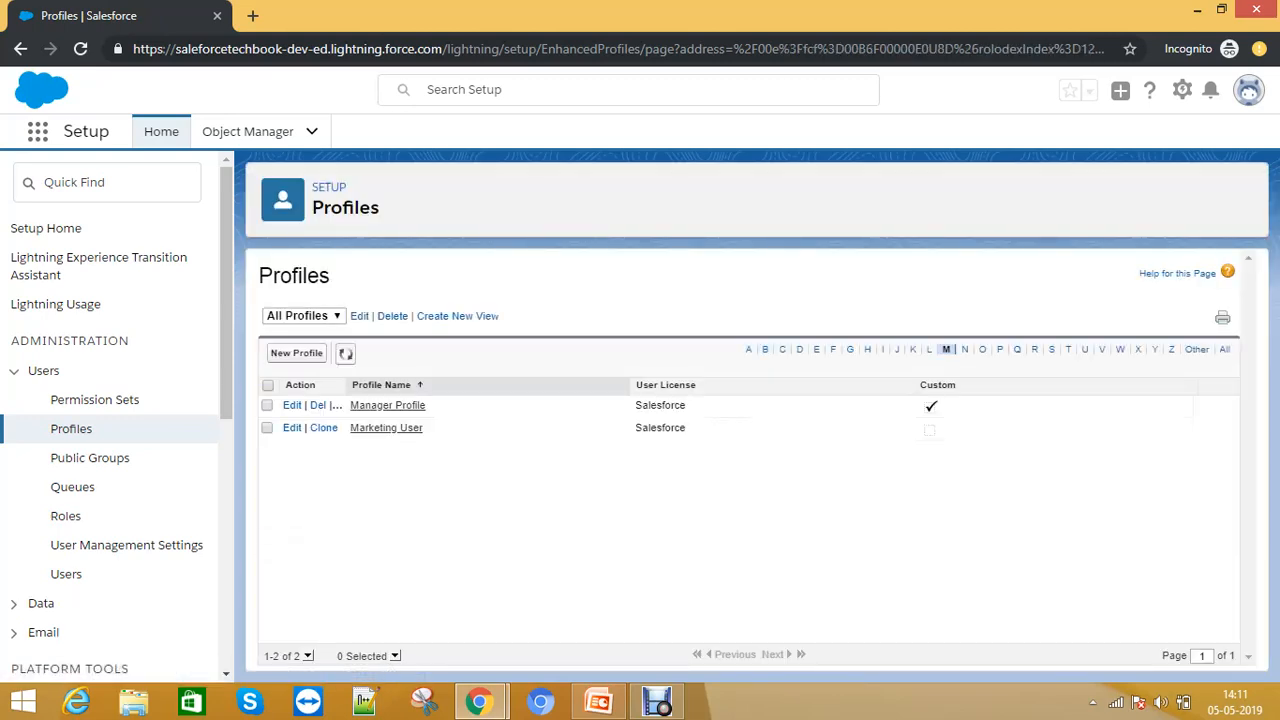
# - Switch to the other browser window and reload the account page
pyautogui.hotkey('alt', 'Tab')
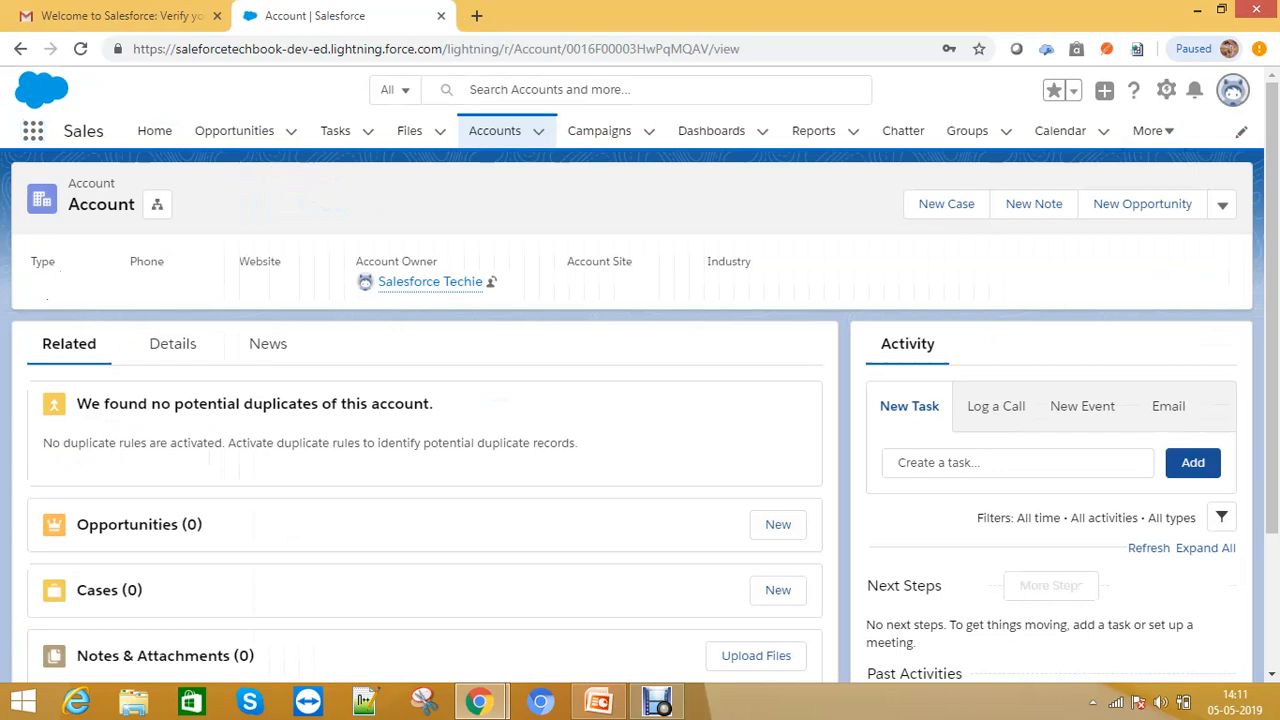
pyautogui.click(1232, 90)
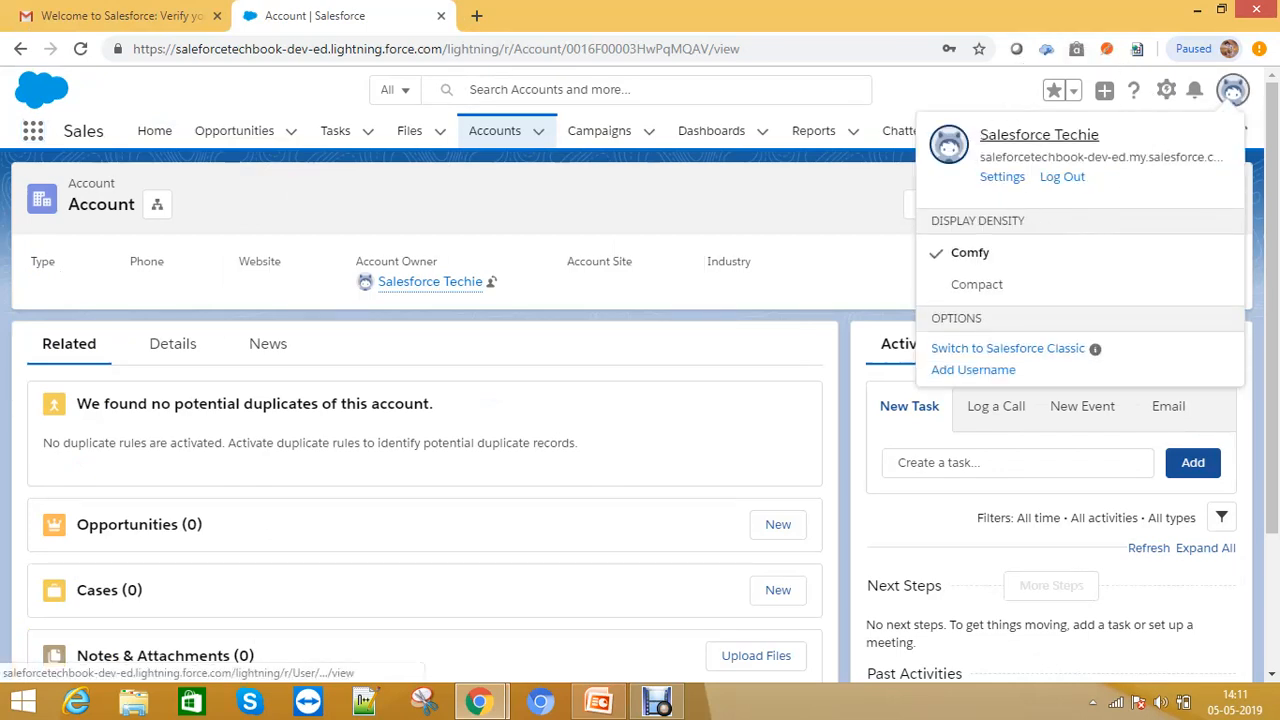
pyautogui.hotkey('ctrl', 'l')
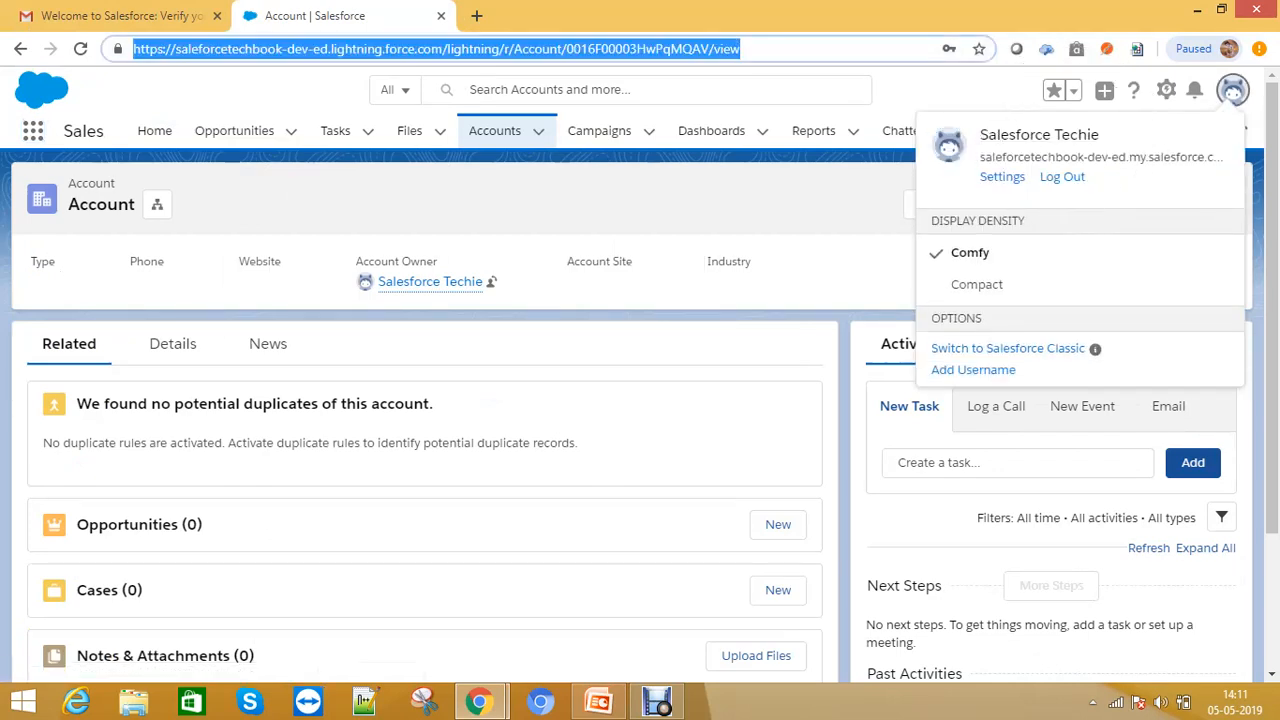
pyautogui.press('Return')
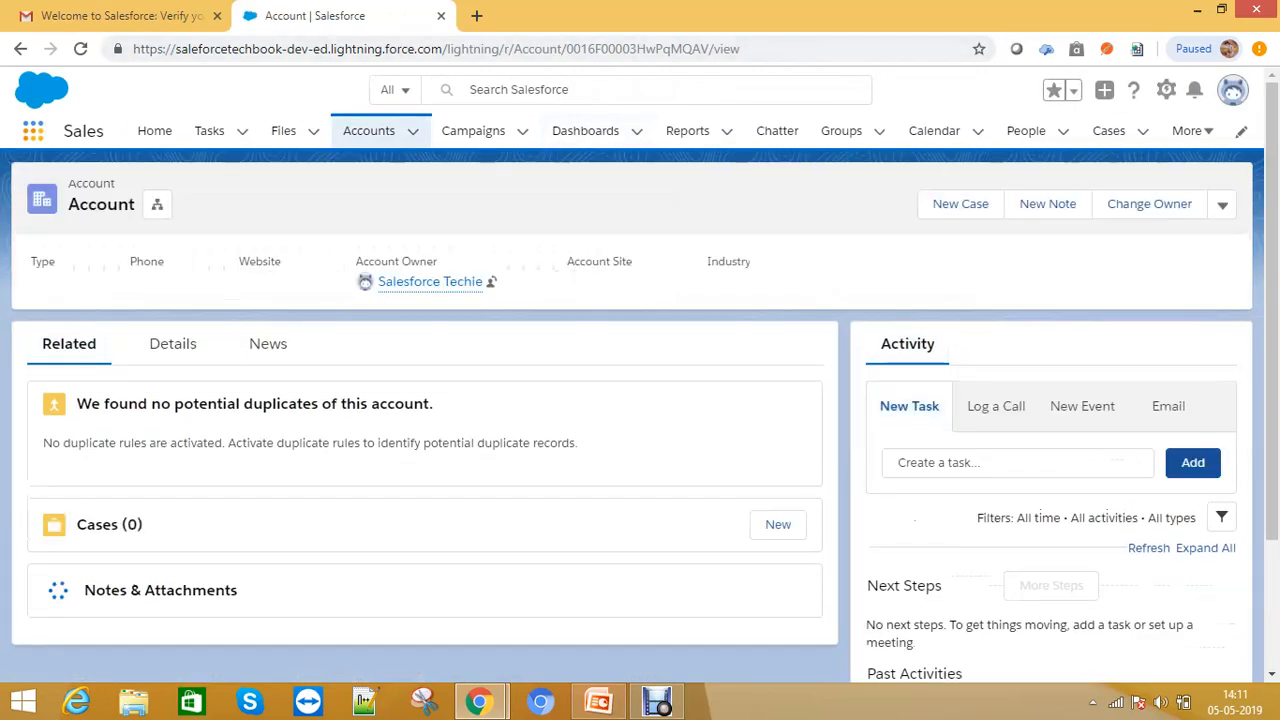
# - Review the apps in the App Launcher and the navigation bar's overflow items
pyautogui.click(33, 131)
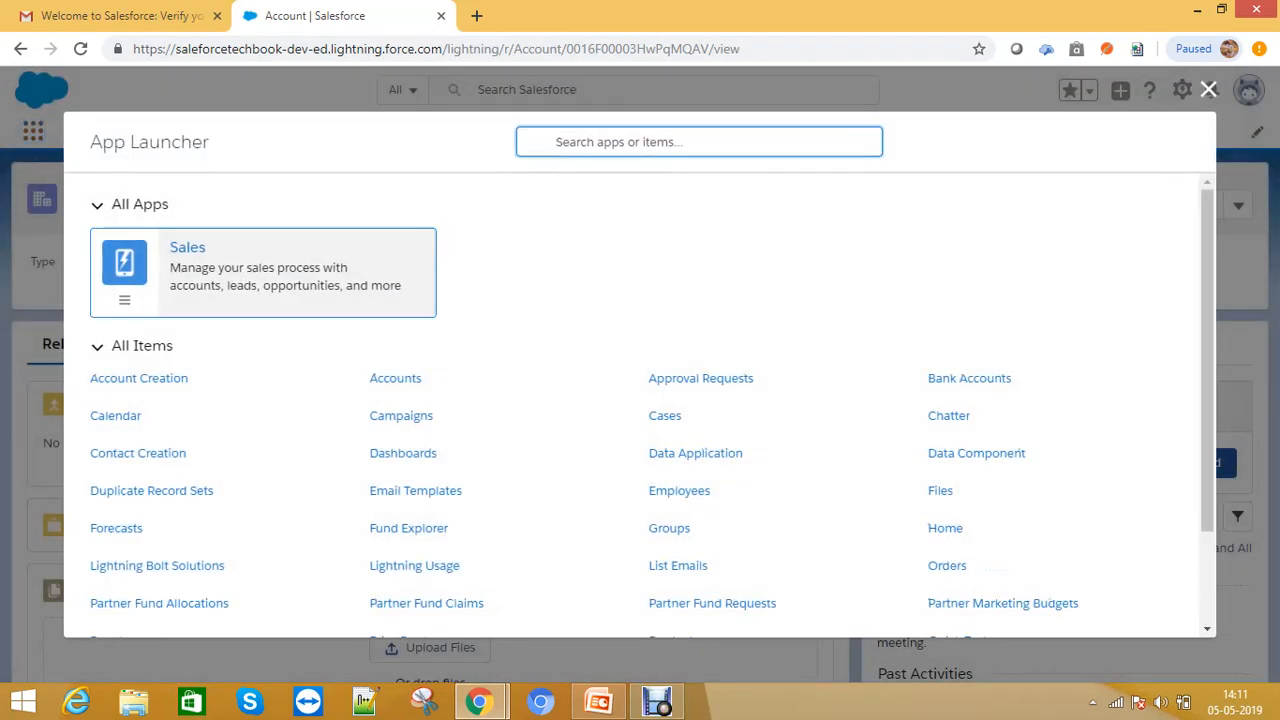
pyautogui.click(1208, 89)
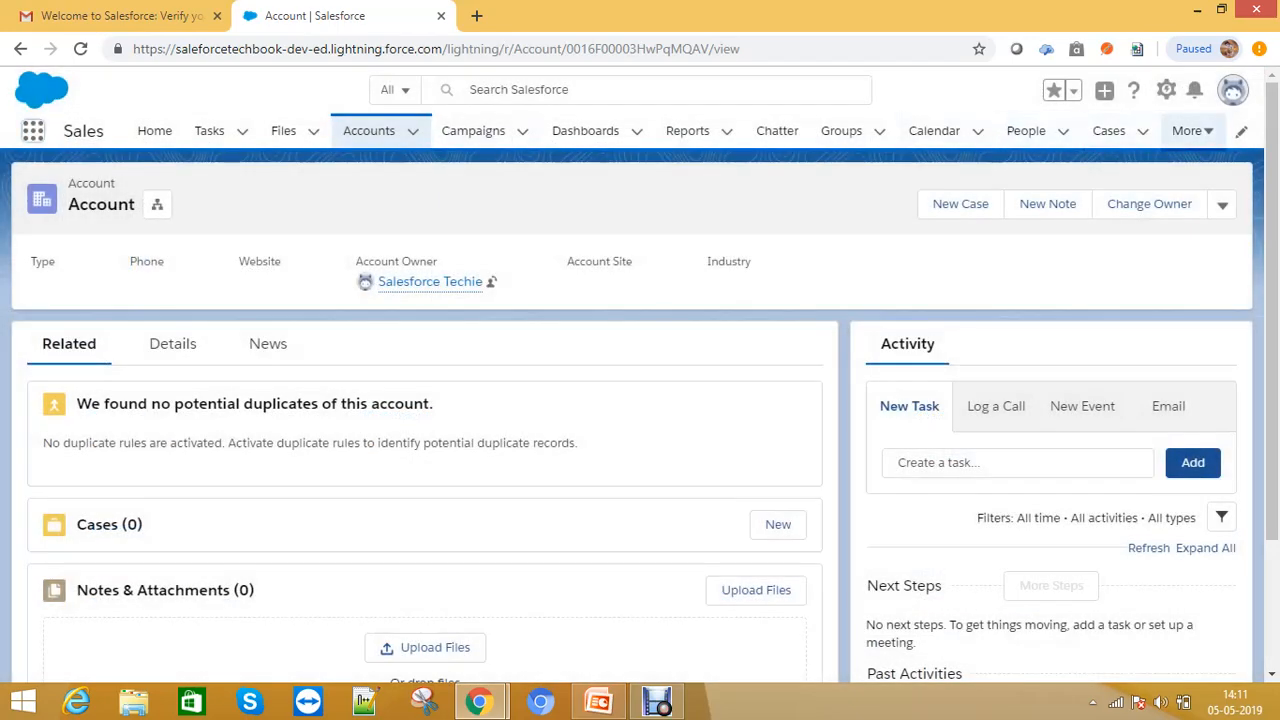
pyautogui.click(1188, 131)
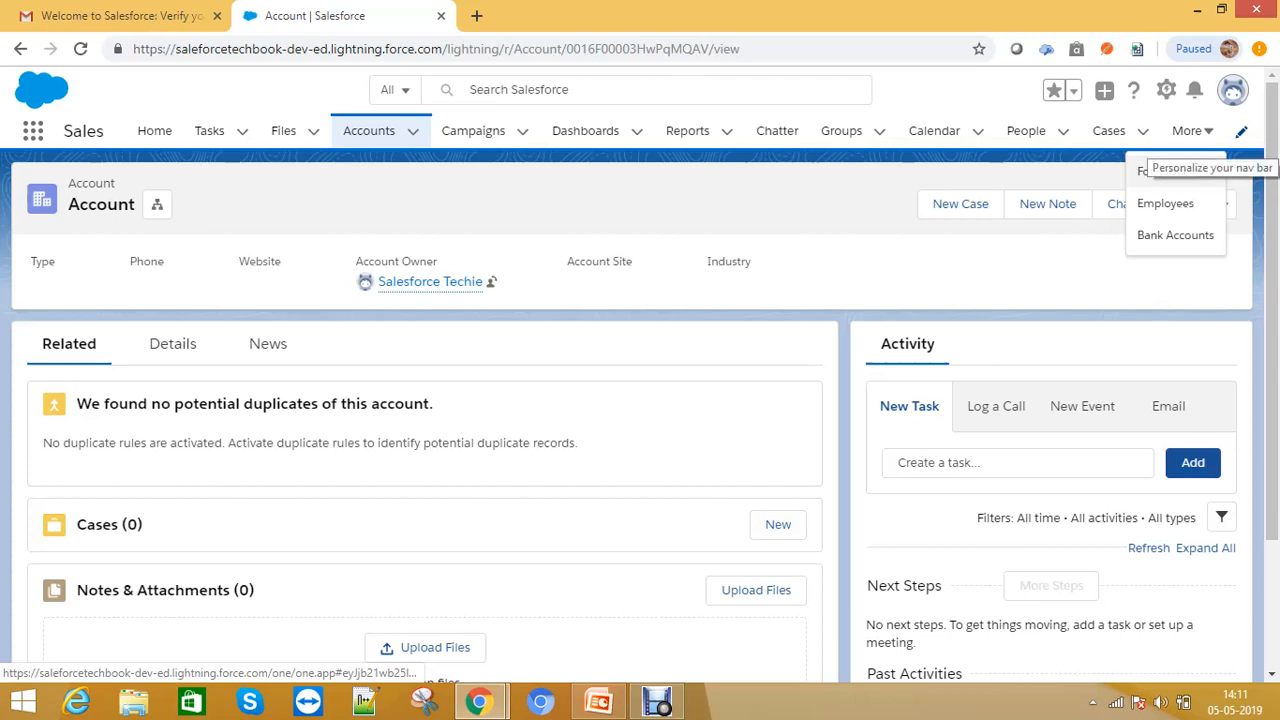
# - Open the navigation bar editor and search its available items for Opportunities and Leads, then close the dialogs
pyautogui.click(1241, 132)
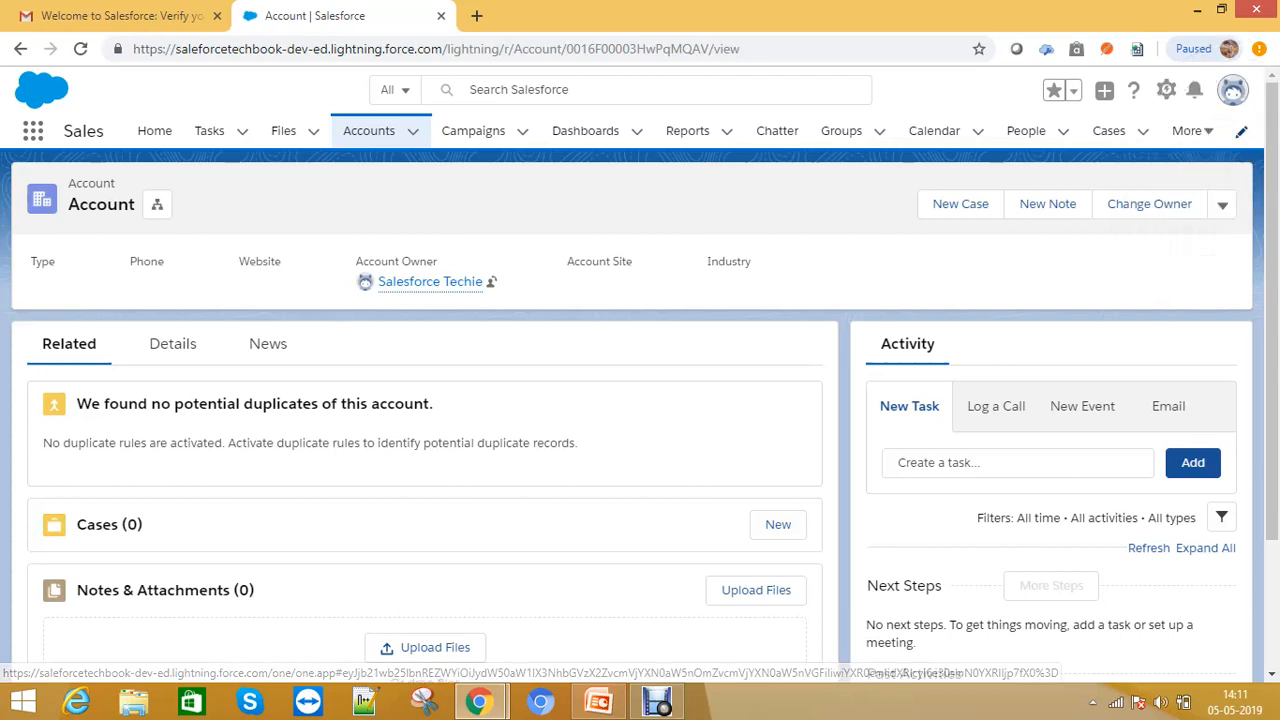
pyautogui.click(1241, 132)
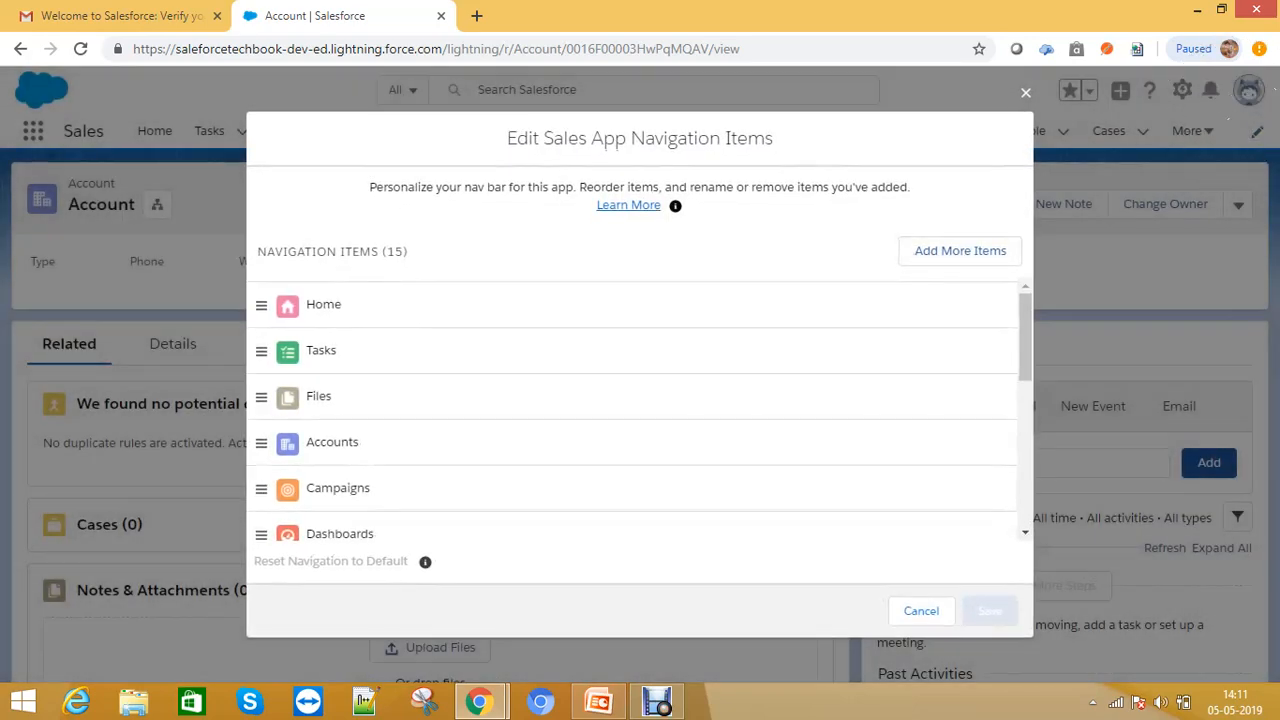
pyautogui.scroll(-4, 636, 410)
pyautogui.click(960, 251)
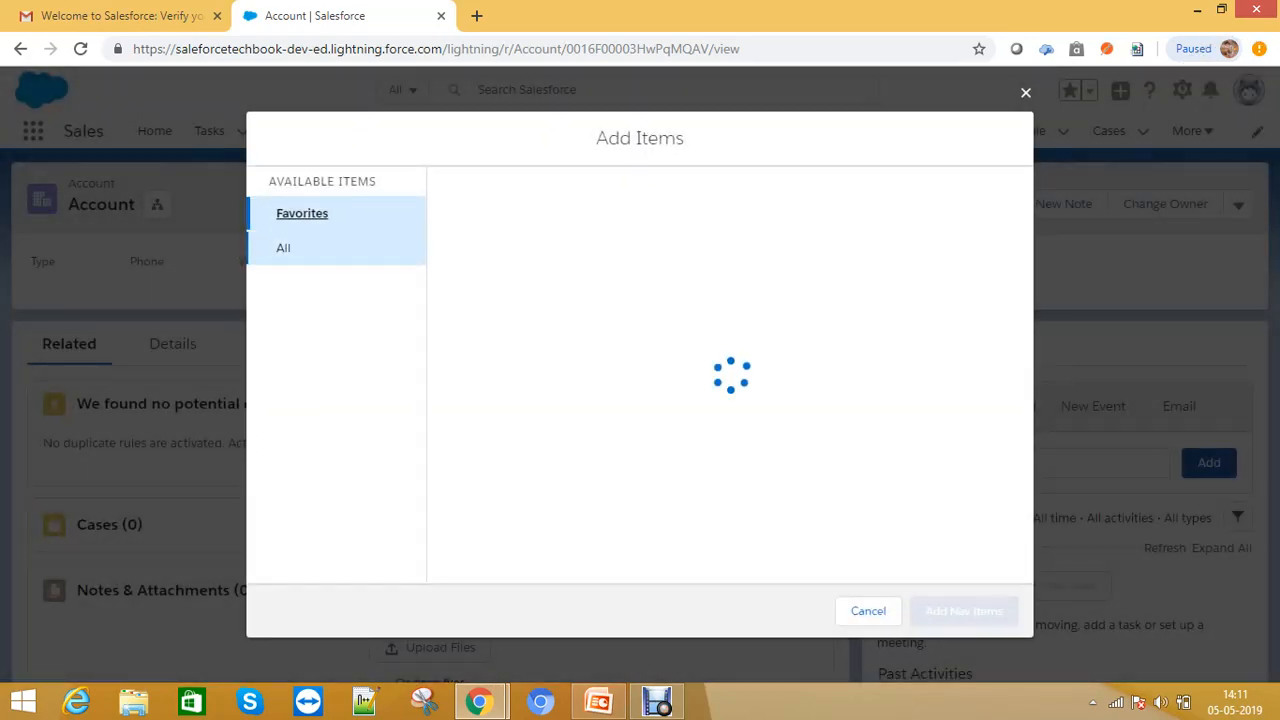
pyautogui.click(284, 248)
pyautogui.scroll(-6, 722, 375)
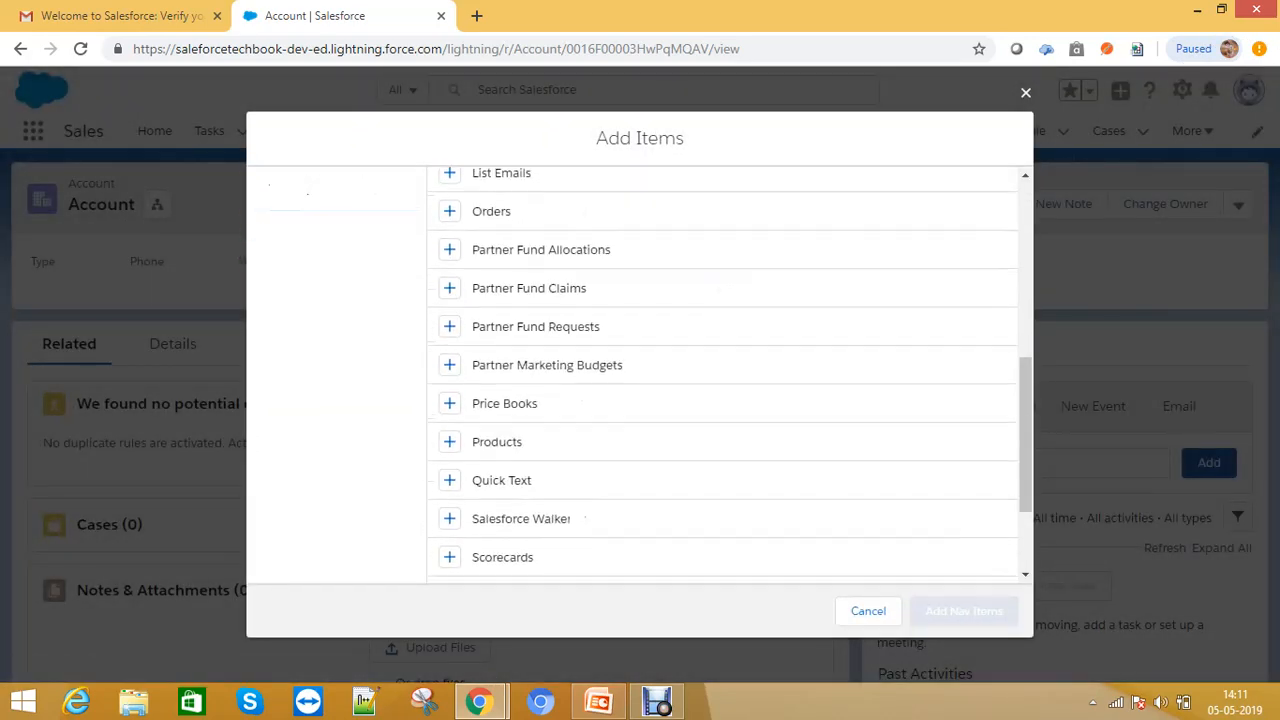
pyautogui.scroll(-1, 722, 375)
pyautogui.scroll(7, 722, 375)
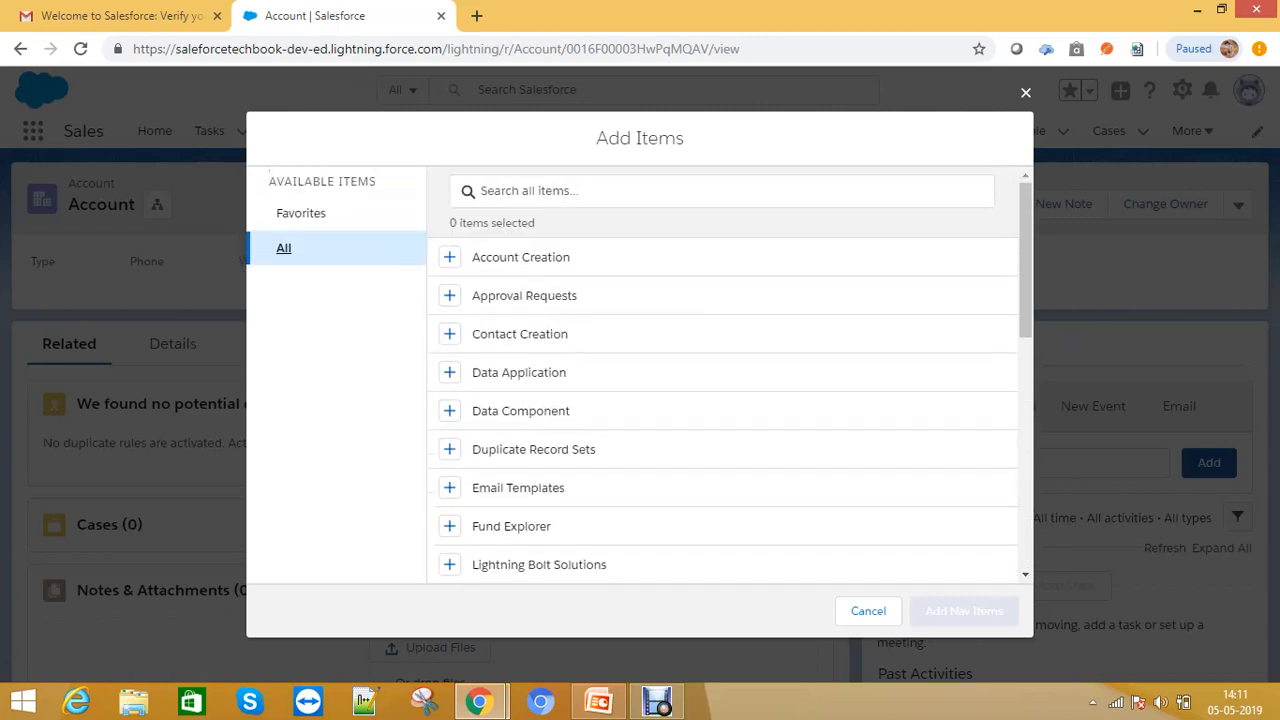
pyautogui.write('Oppo')
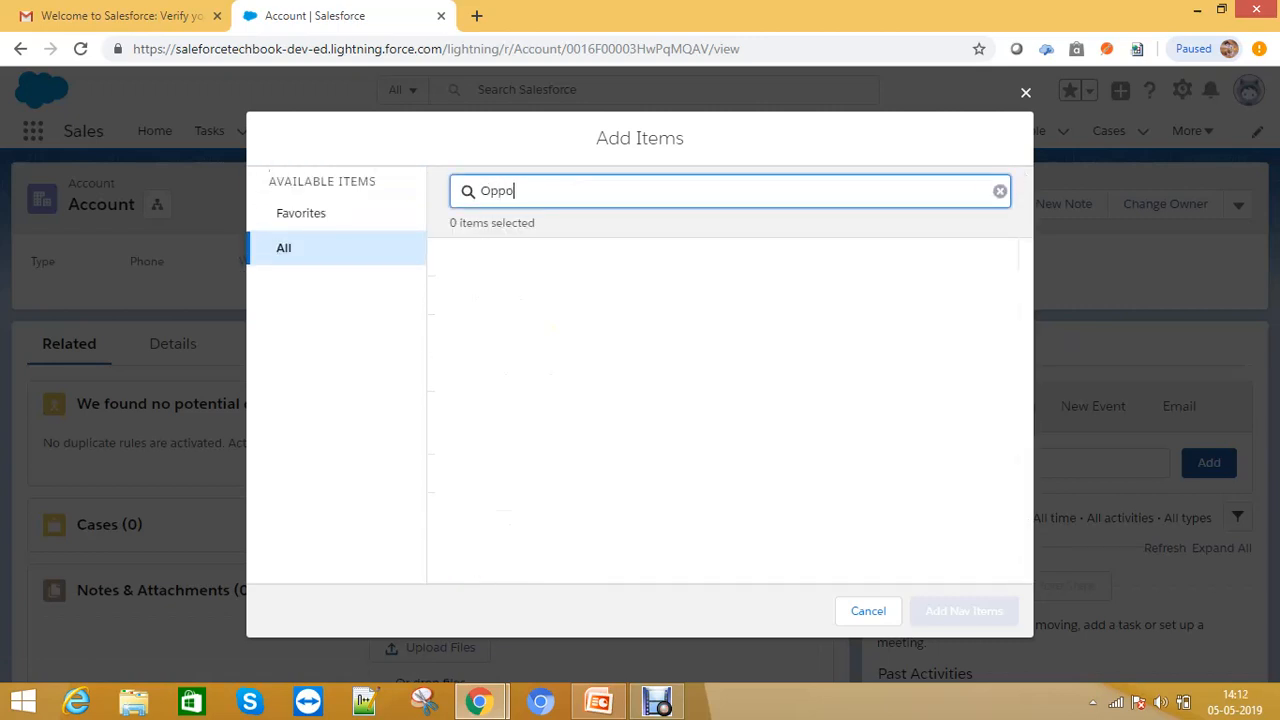
pyautogui.press('BackSpace')
pyautogui.press('BackSpace')
pyautogui.press('BackSpace')
pyautogui.write('Lead')
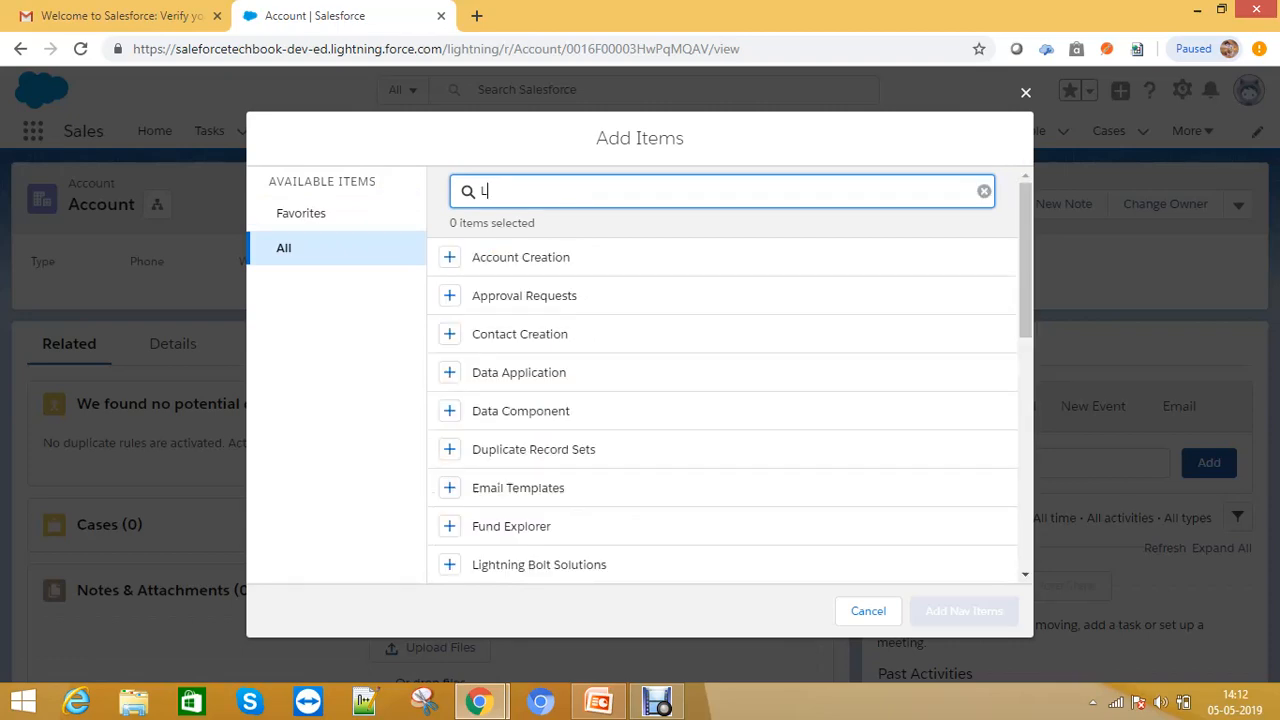
pyautogui.press('BackSpace')
pyautogui.press('BackSpace')
pyautogui.press('BackSpace')
pyautogui.press('BackSpace')
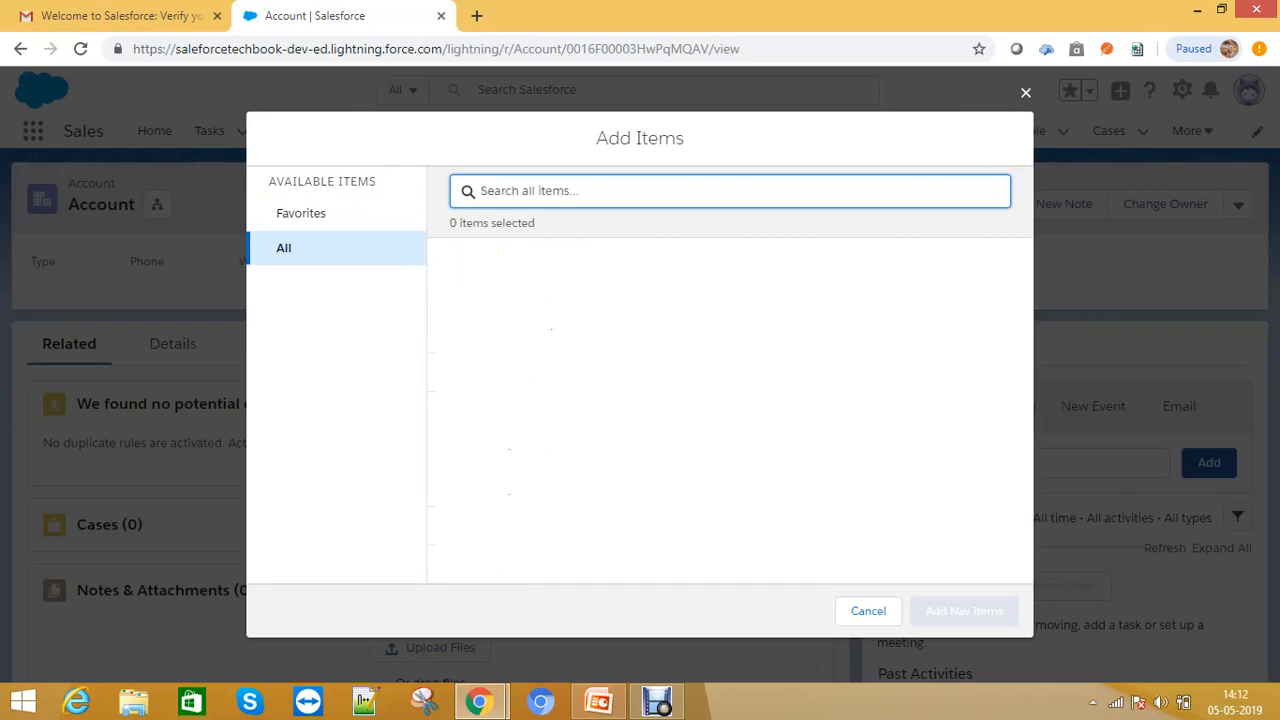
pyautogui.press('Escape')
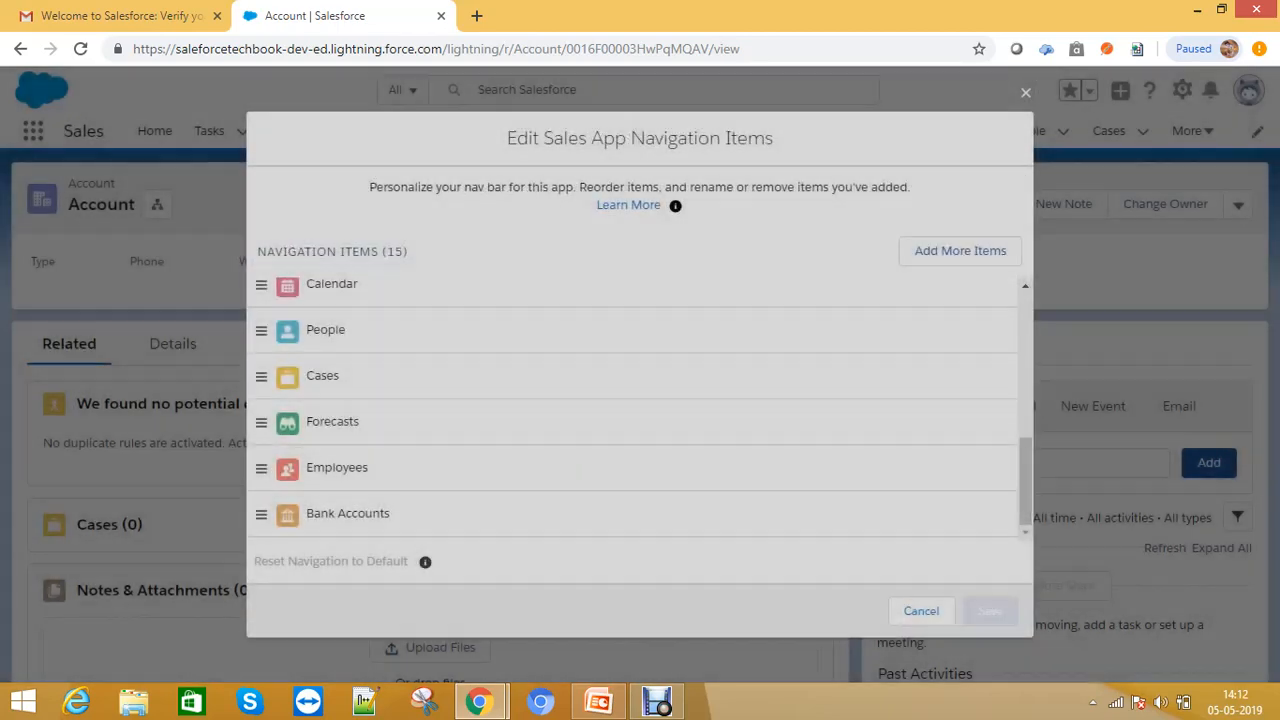
pyautogui.press('Escape')
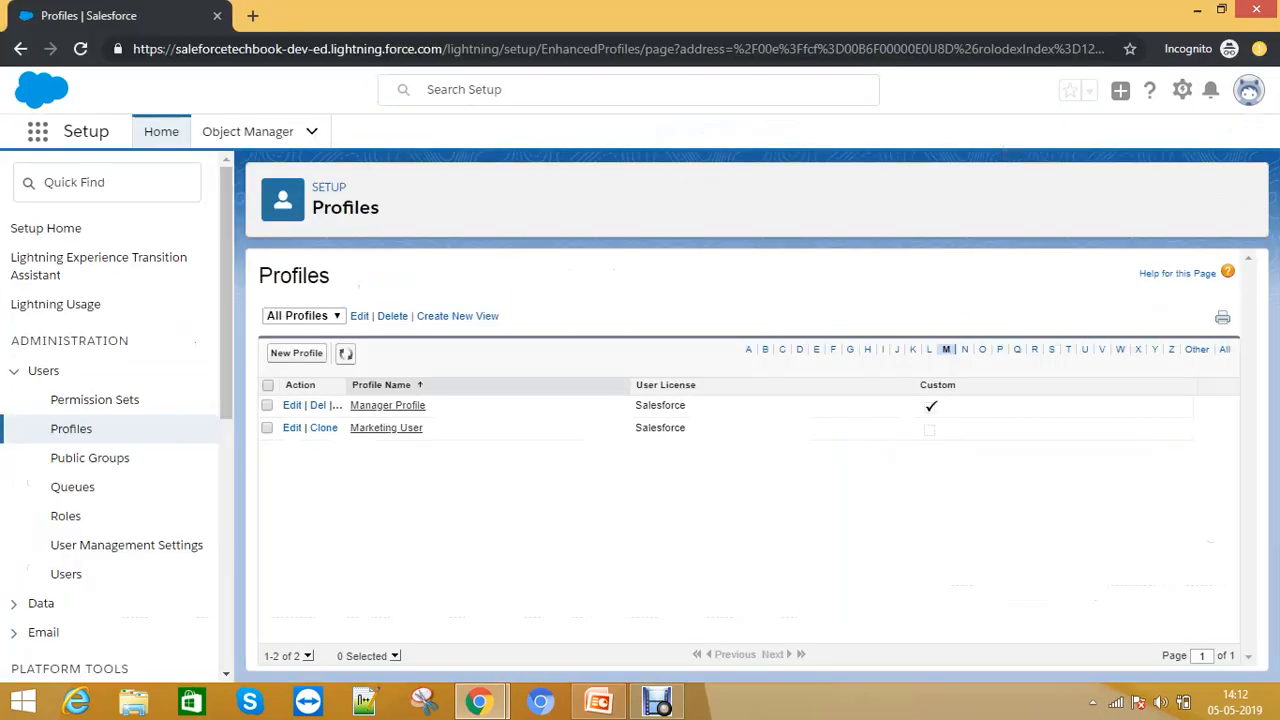
# - Go to Permission Sets in Setup and start creating a new permission set
pyautogui.click(1248, 90)
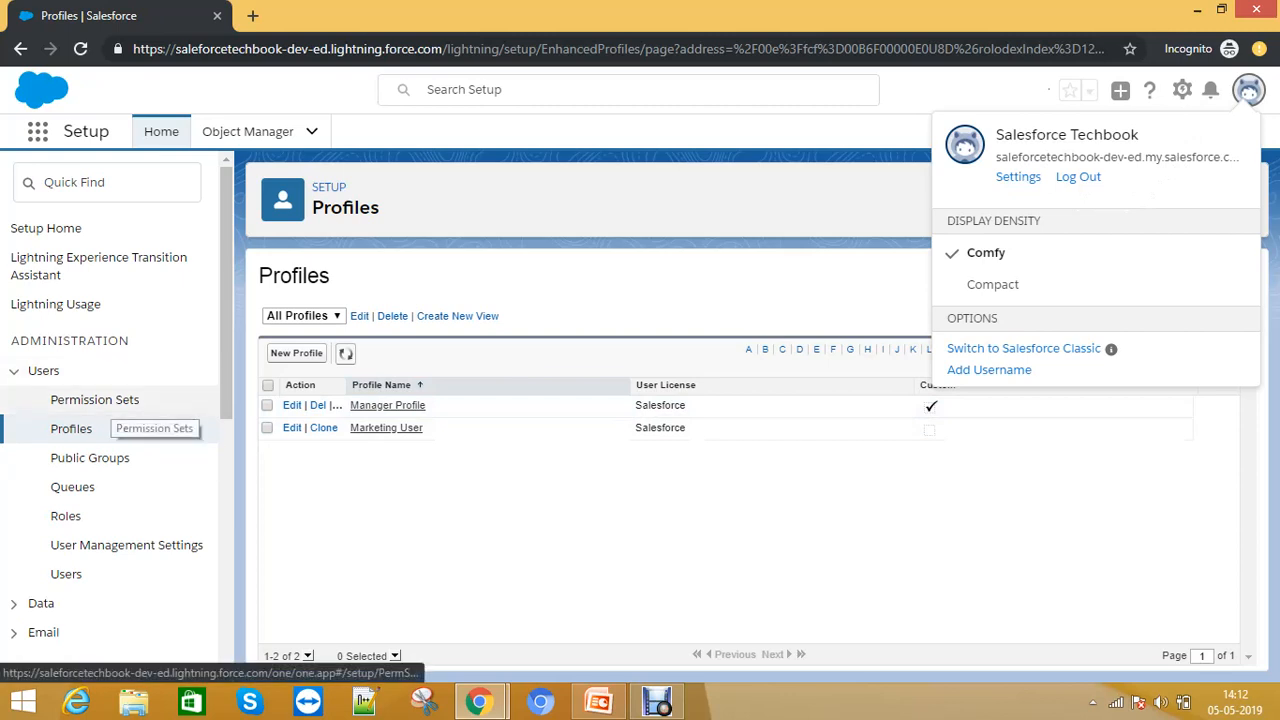
pyautogui.click(100, 399)
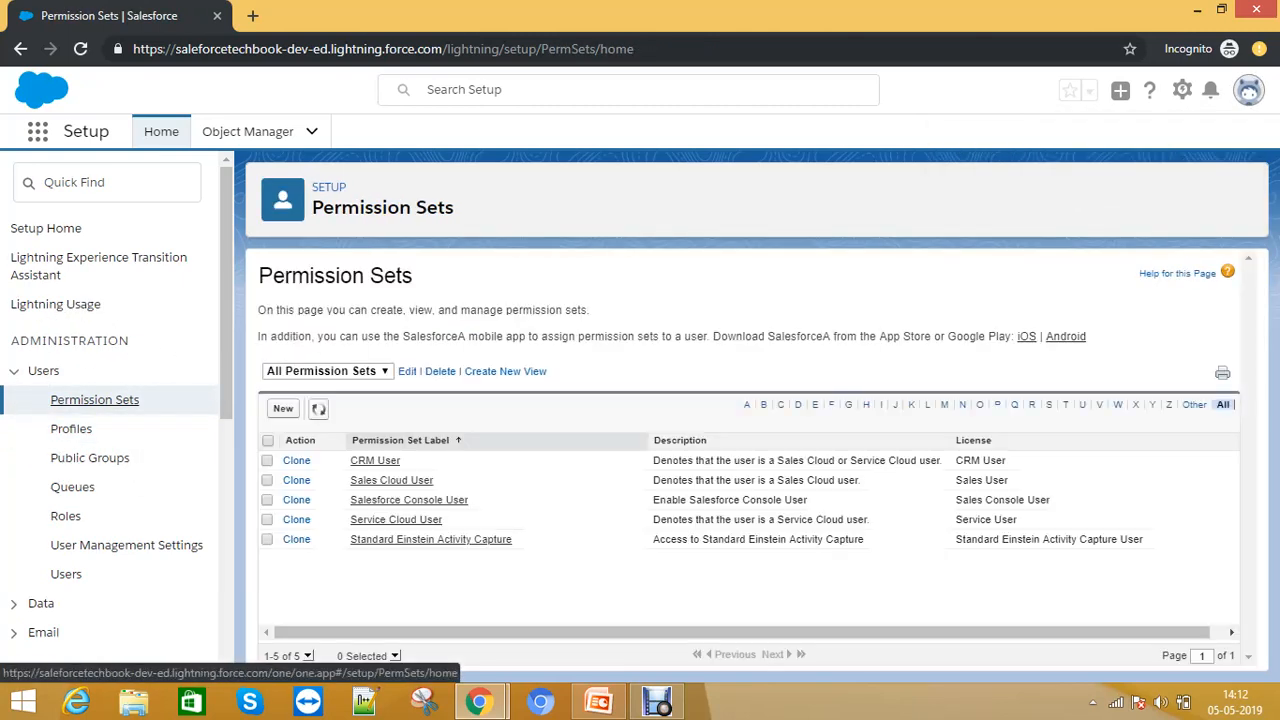
pyautogui.click(283, 408)
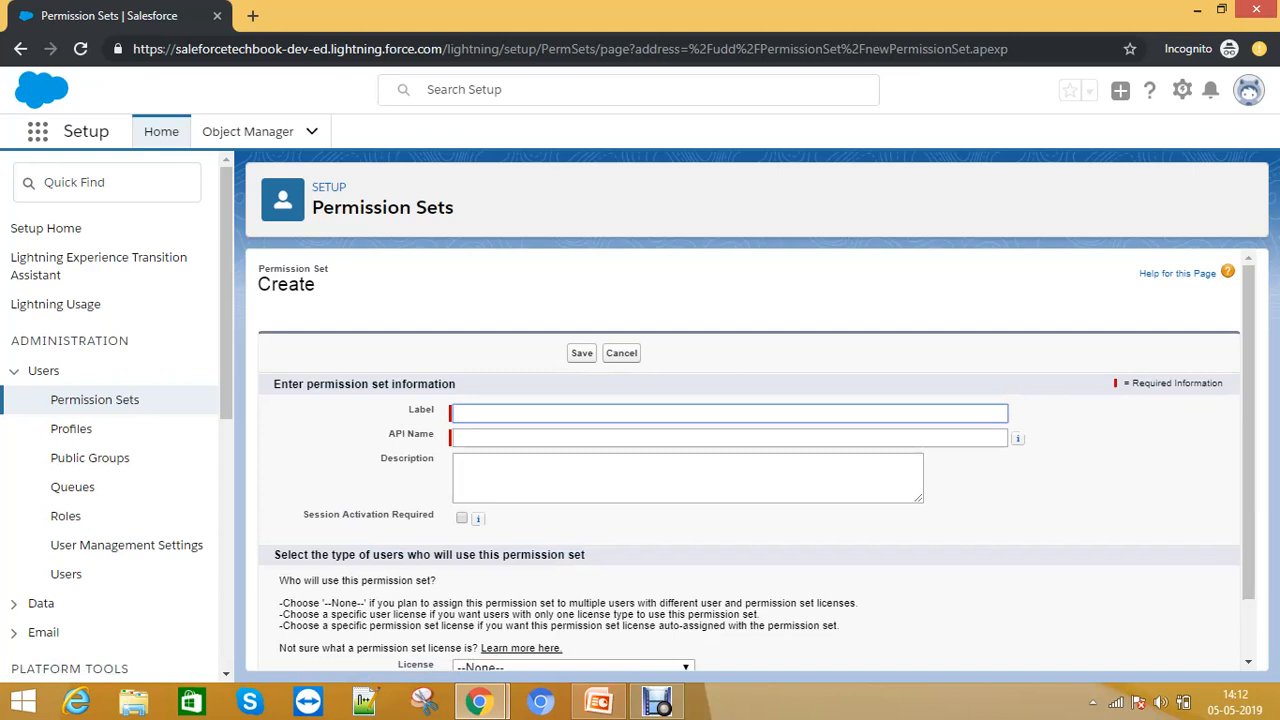
# - Label the new permission set My Test Permissions and keep its license set to --None--
pyautogui.write('My Test Permissions')
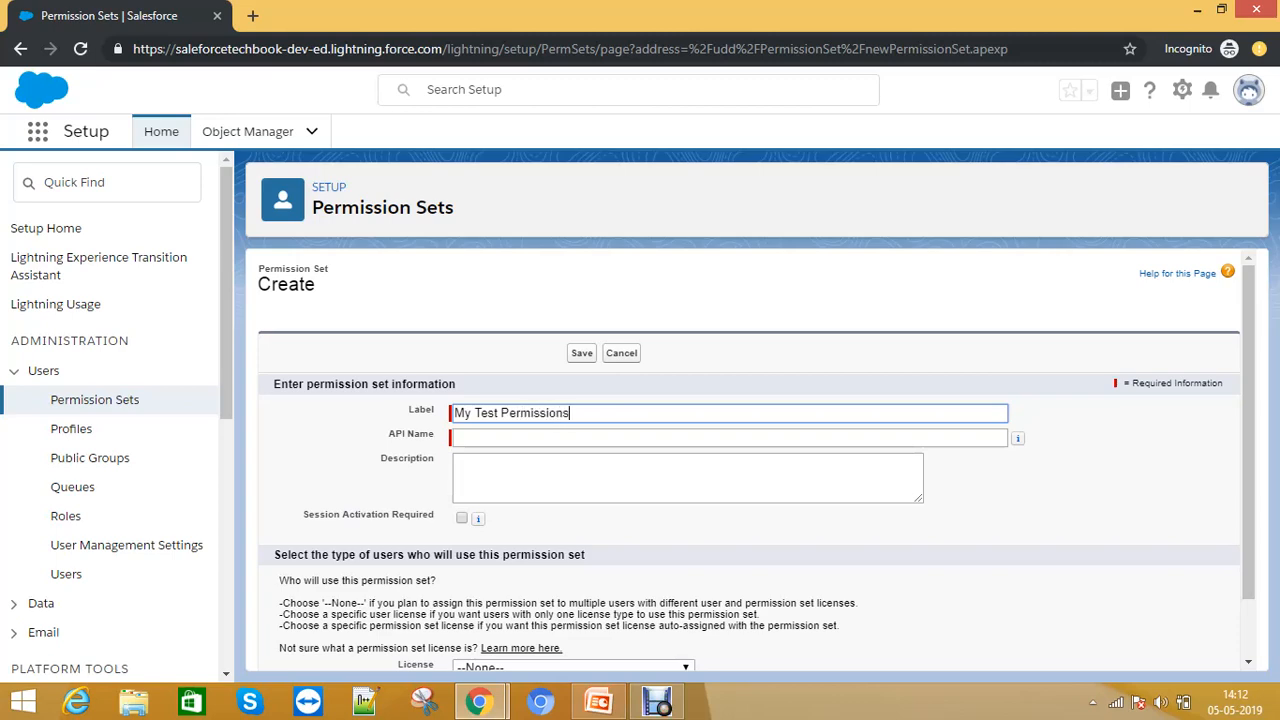
pyautogui.press('Tab')
pyautogui.scroll(-1, 750, 460)
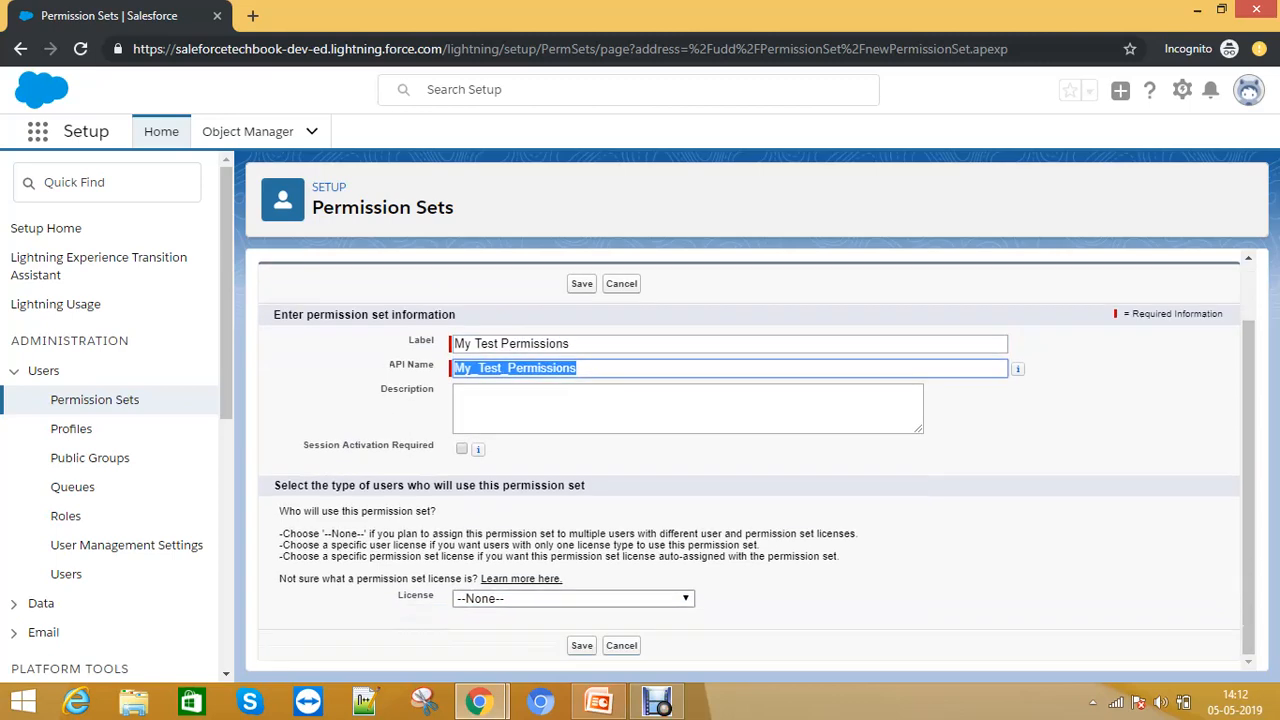
pyautogui.click(573, 598)
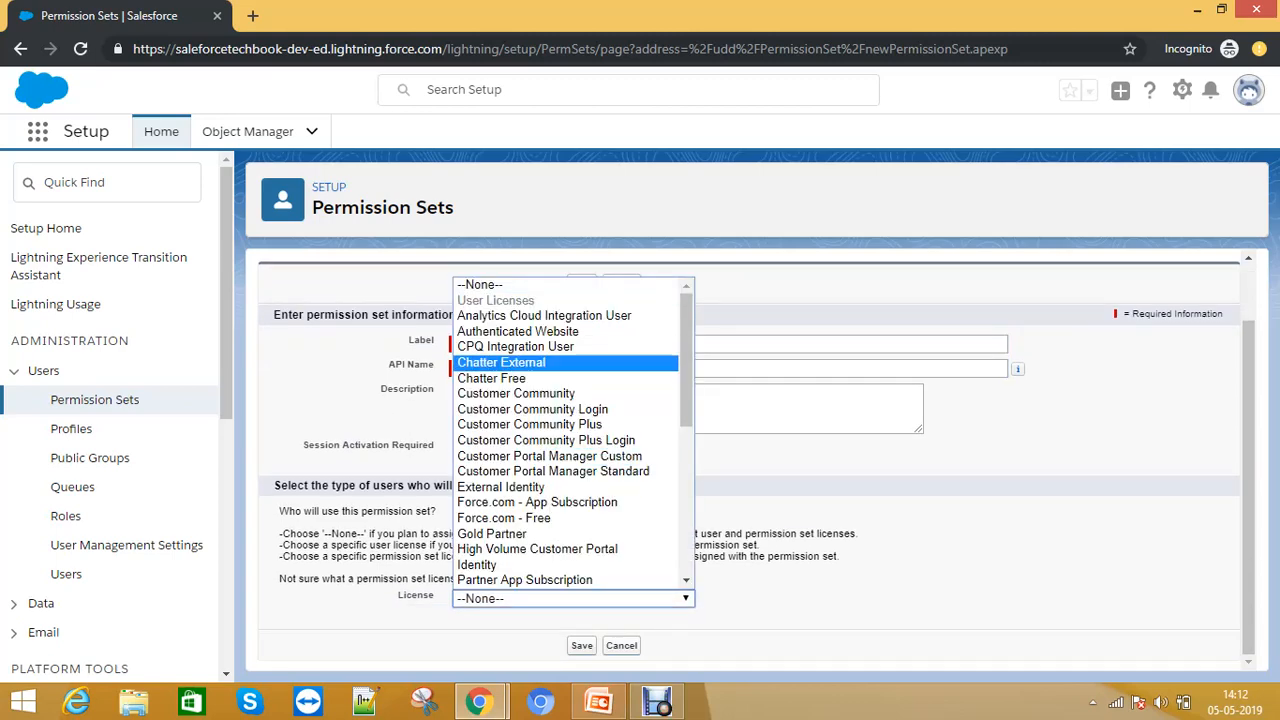
pyautogui.click(800, 410)
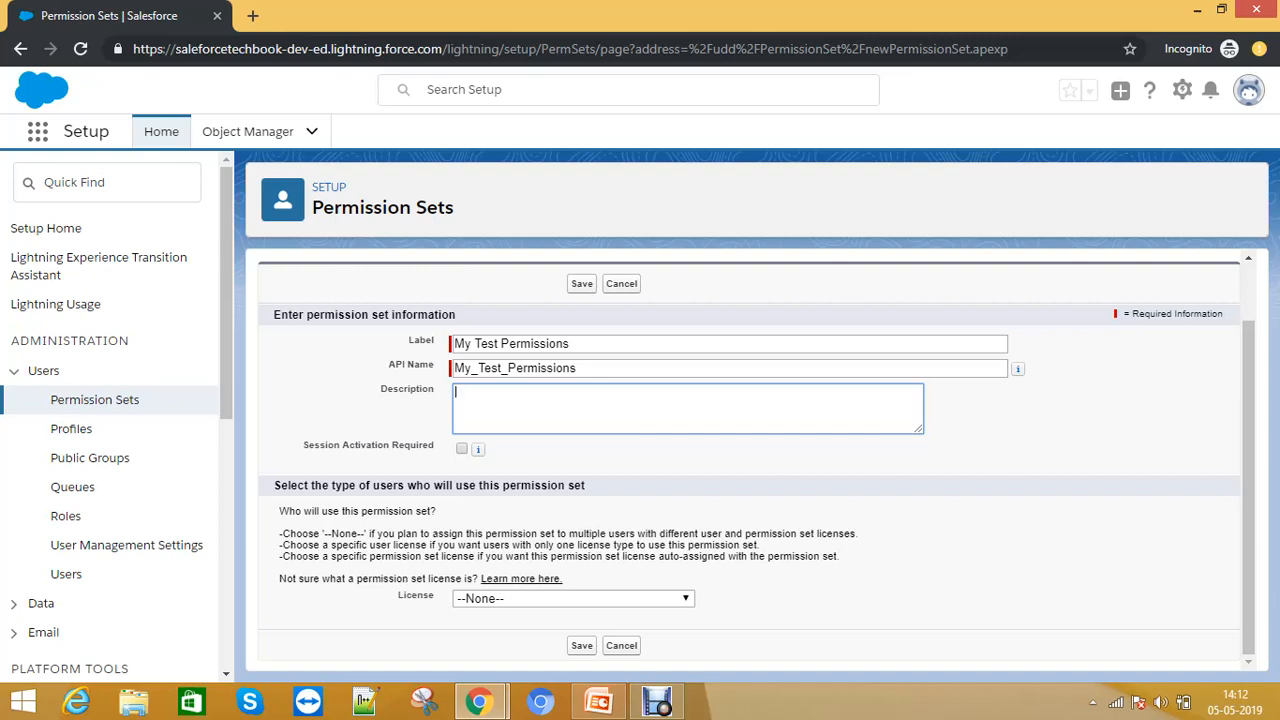
# - Save the new My Test Permissions permission set
pyautogui.hotkey('alt', 's')
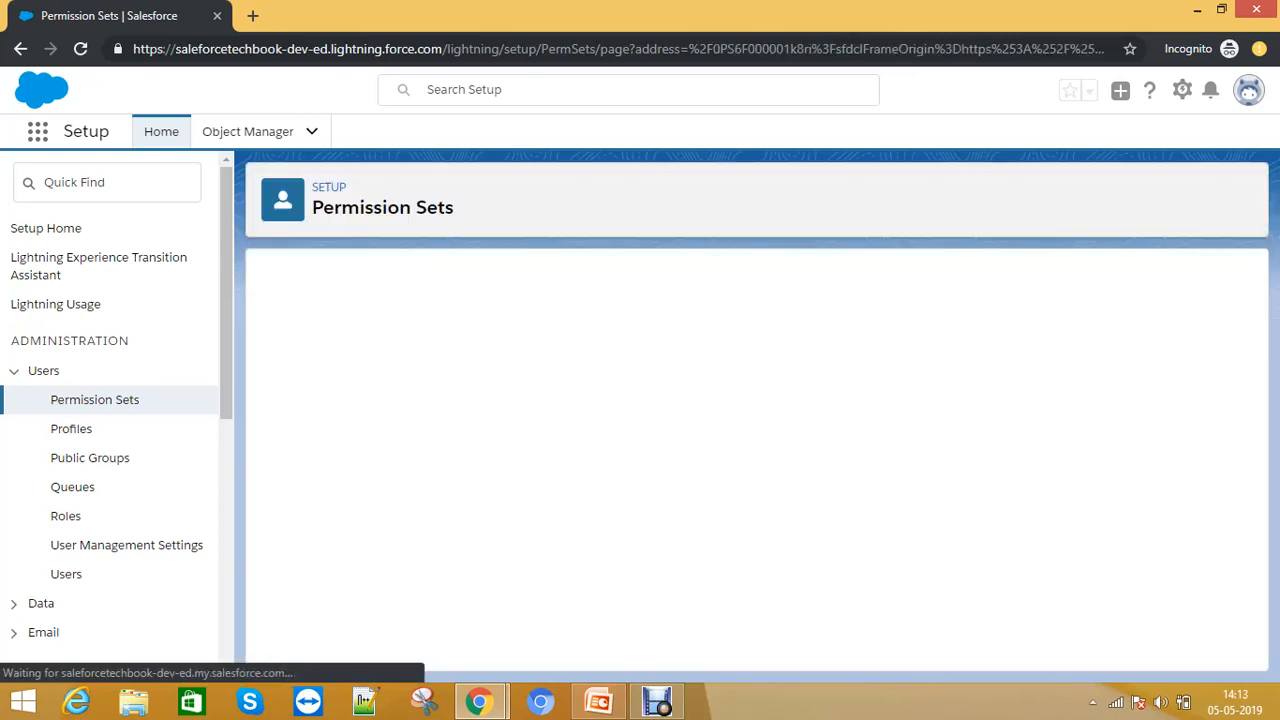
pyautogui.scroll(-10, 750, 455)
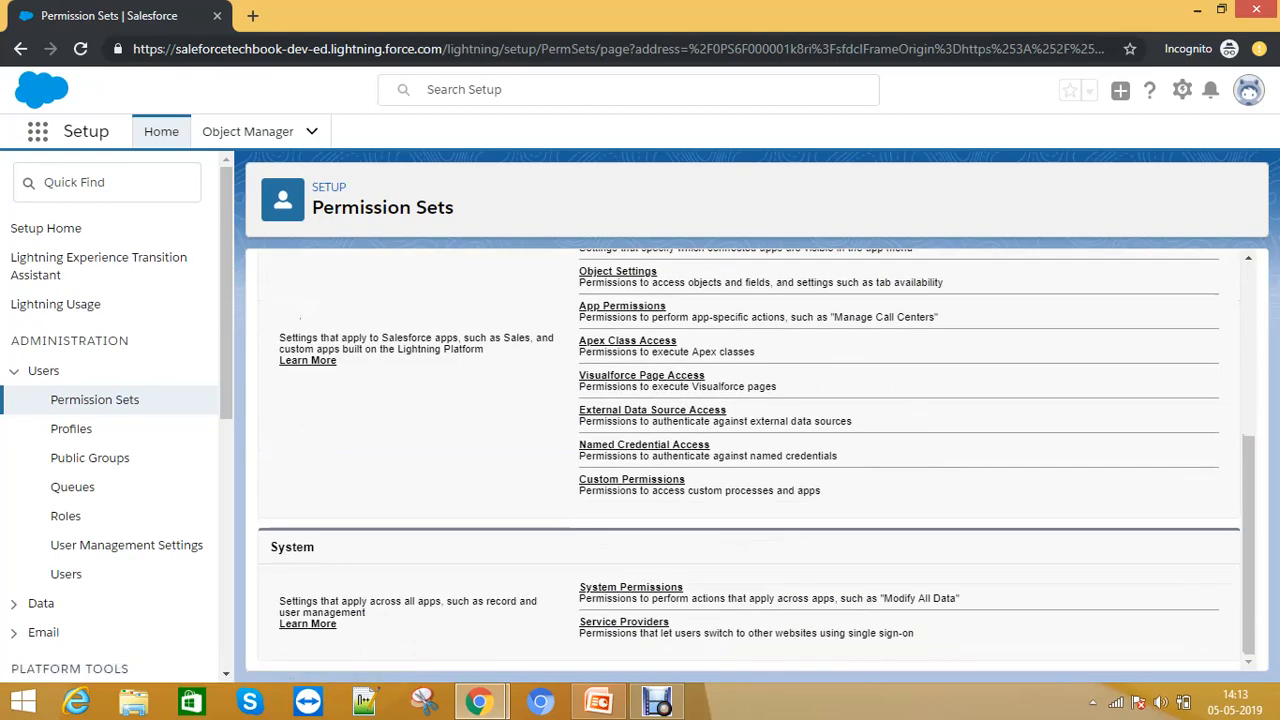
pyautogui.scroll(3, 750, 455)
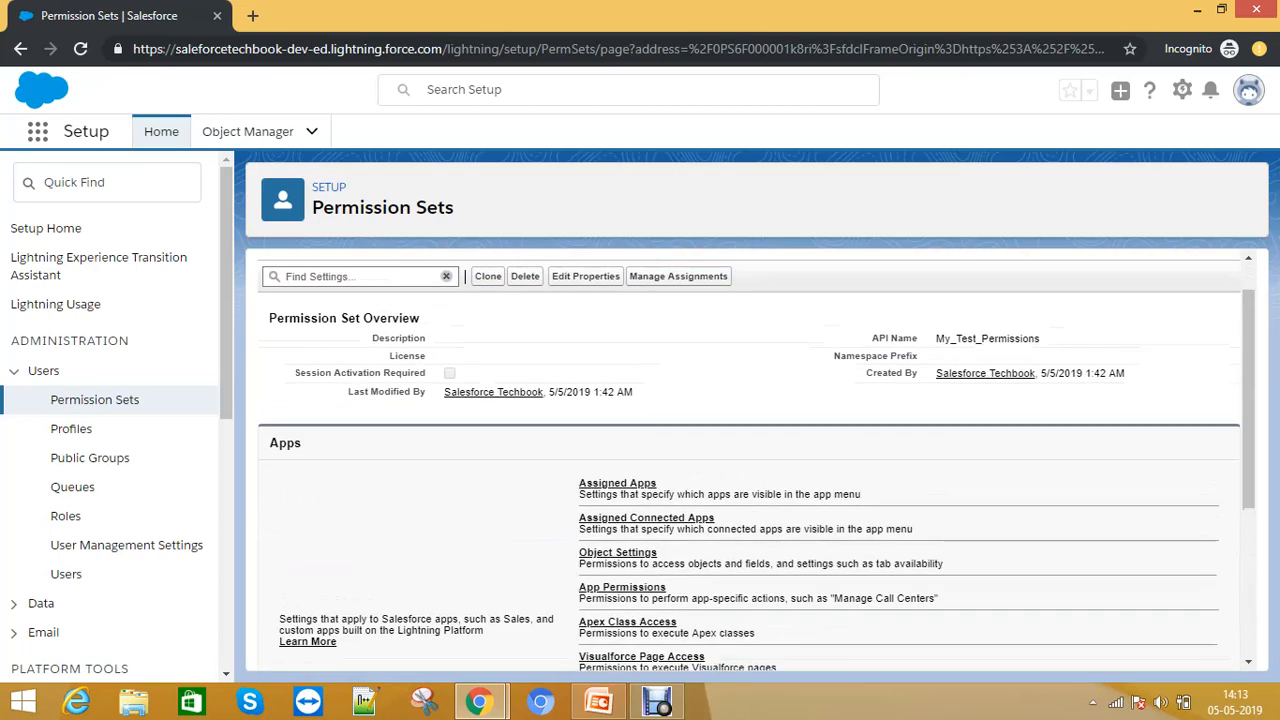
pyautogui.scroll(-1, 750, 455)
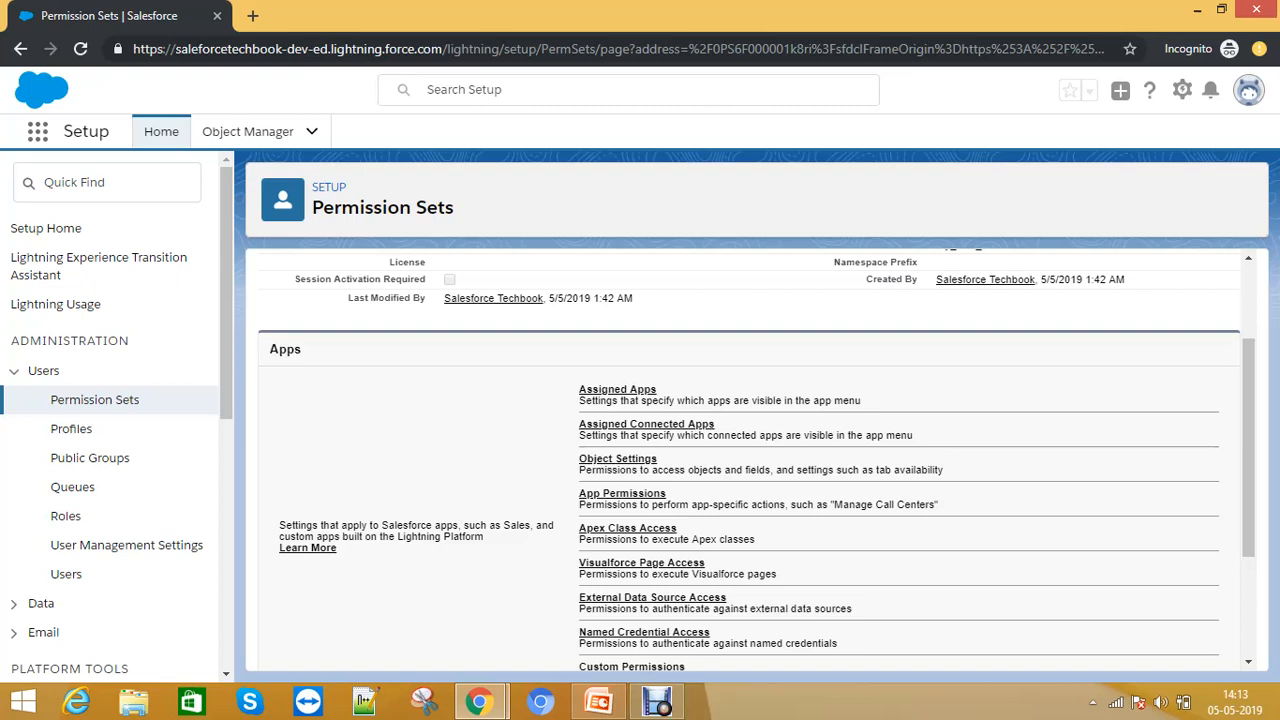
pyautogui.scroll(2, 749, 460)
pyautogui.scroll(-2, 749, 460)
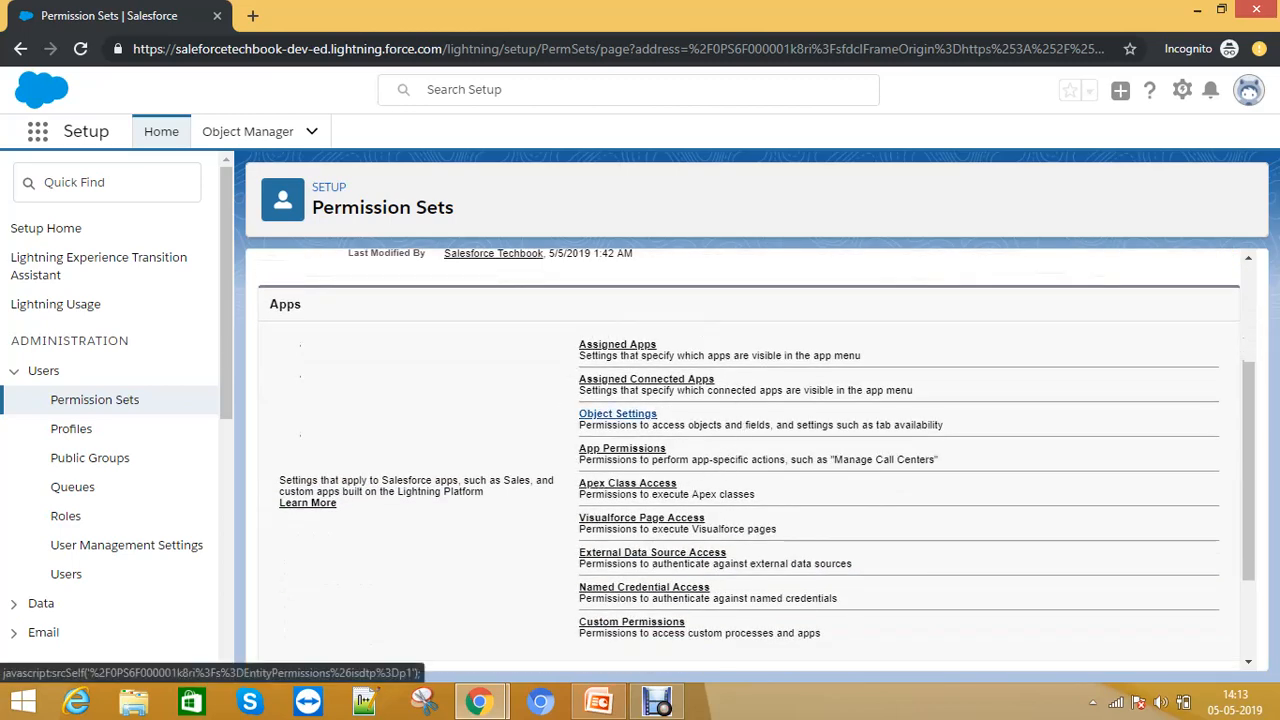
# - Open the permission set's Object Settings and search the object list for Opportunities
pyautogui.click(617, 413)
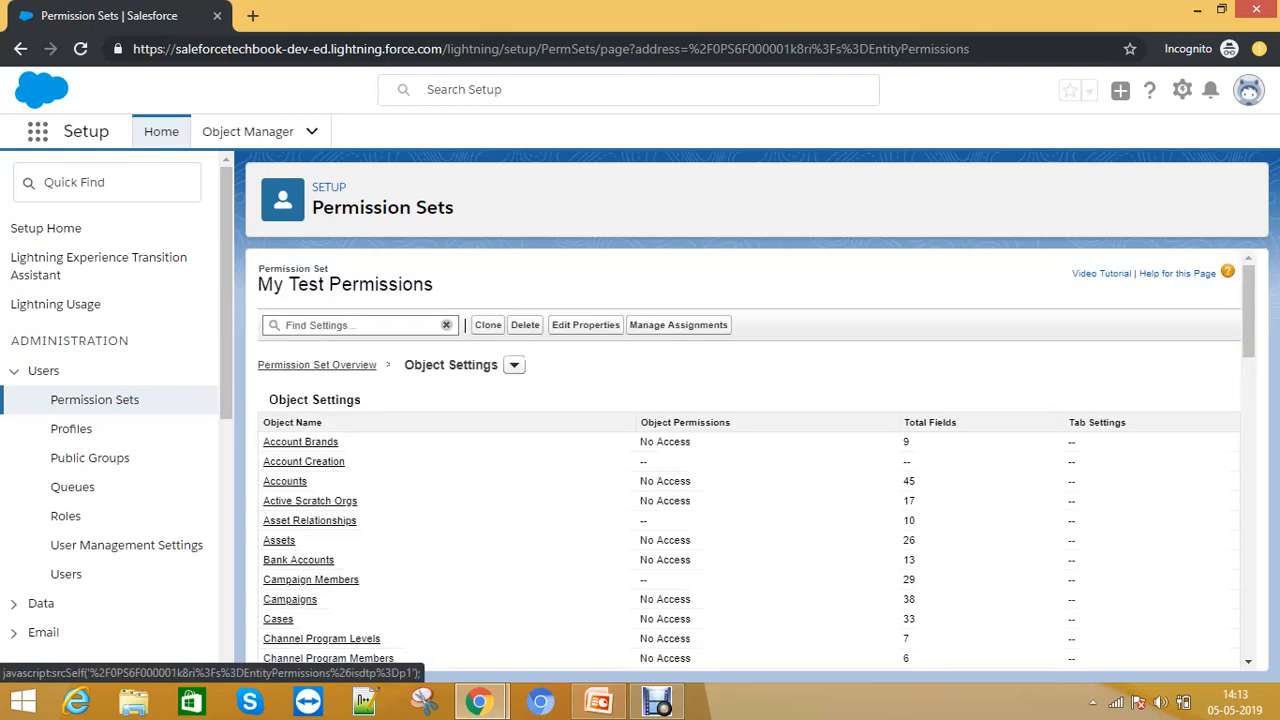
pyautogui.scroll(-3, 750, 460)
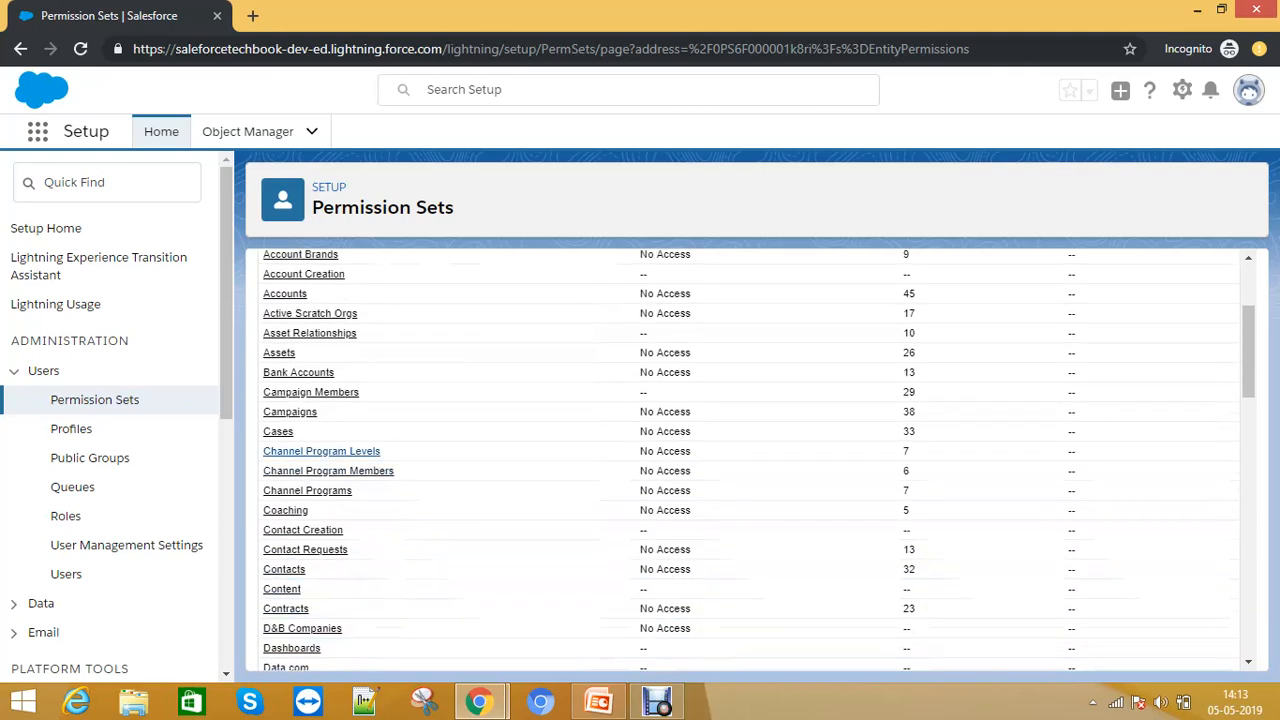
pyautogui.scroll(-3, 330, 460)
pyautogui.scroll(-4, 378, 485)
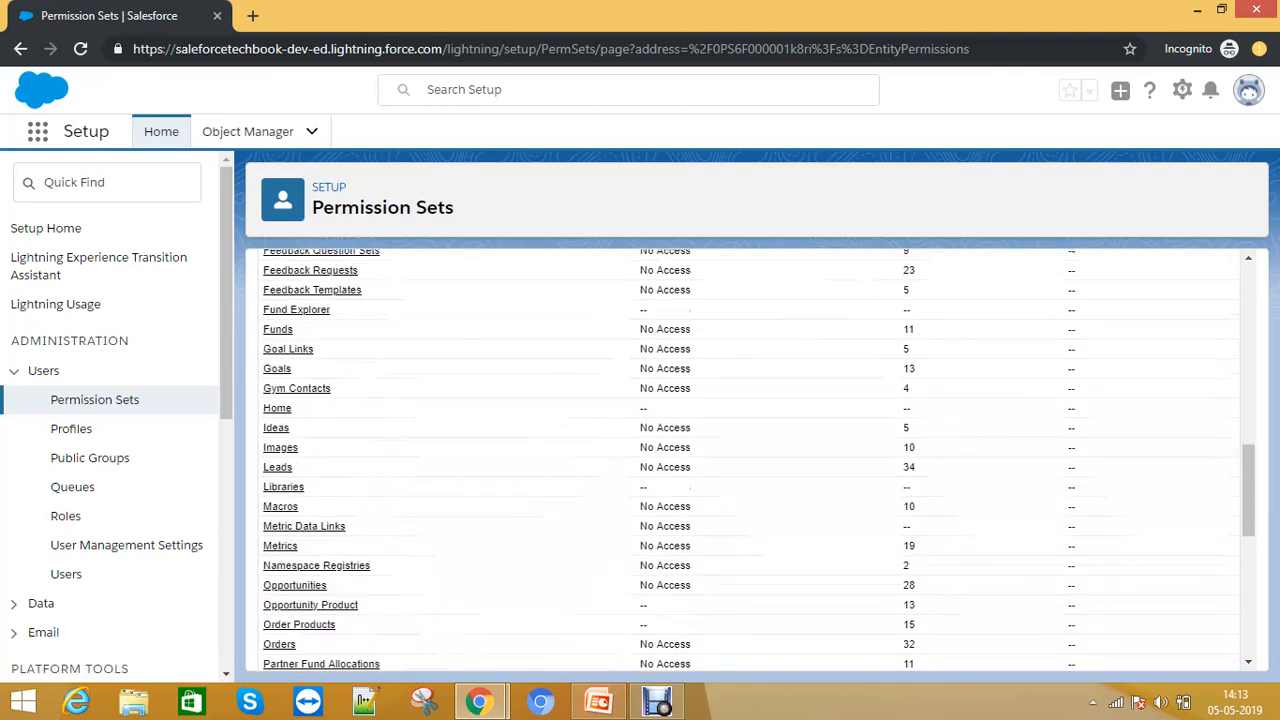
pyautogui.scroll(2, 378, 485)
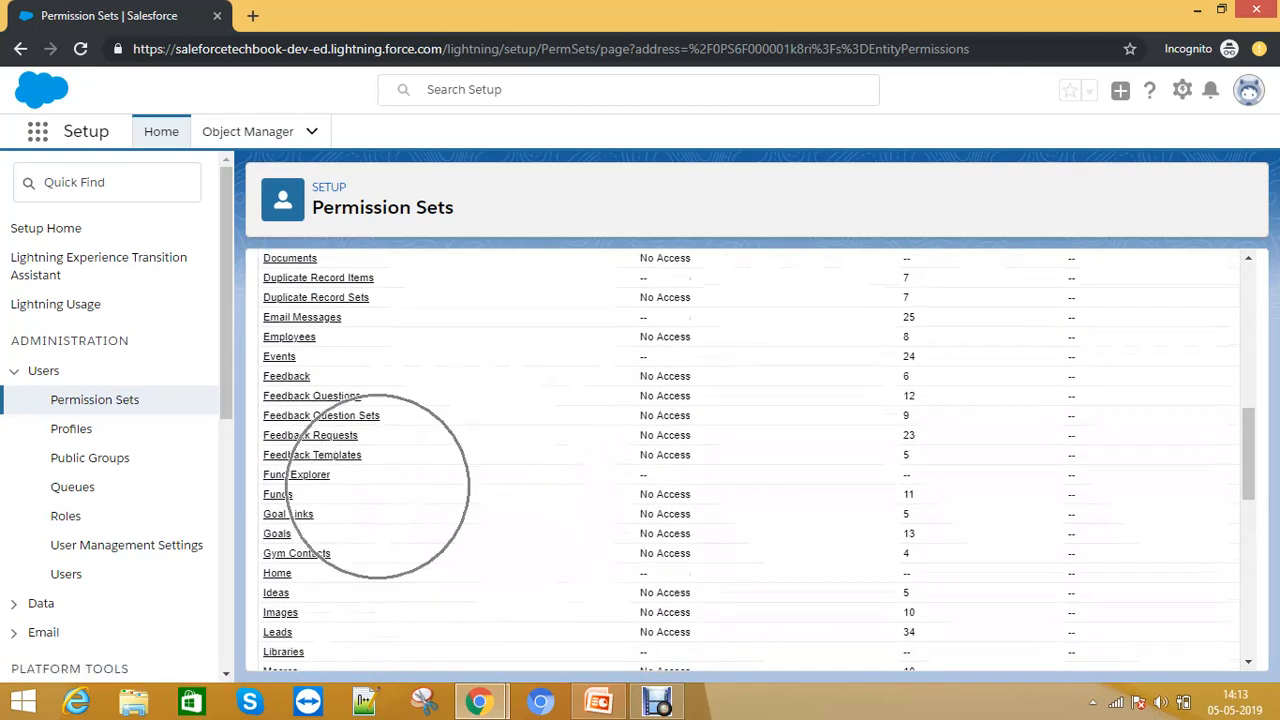
pyautogui.hotkey('ctrl', 'f')
pyautogui.write('Oppor')
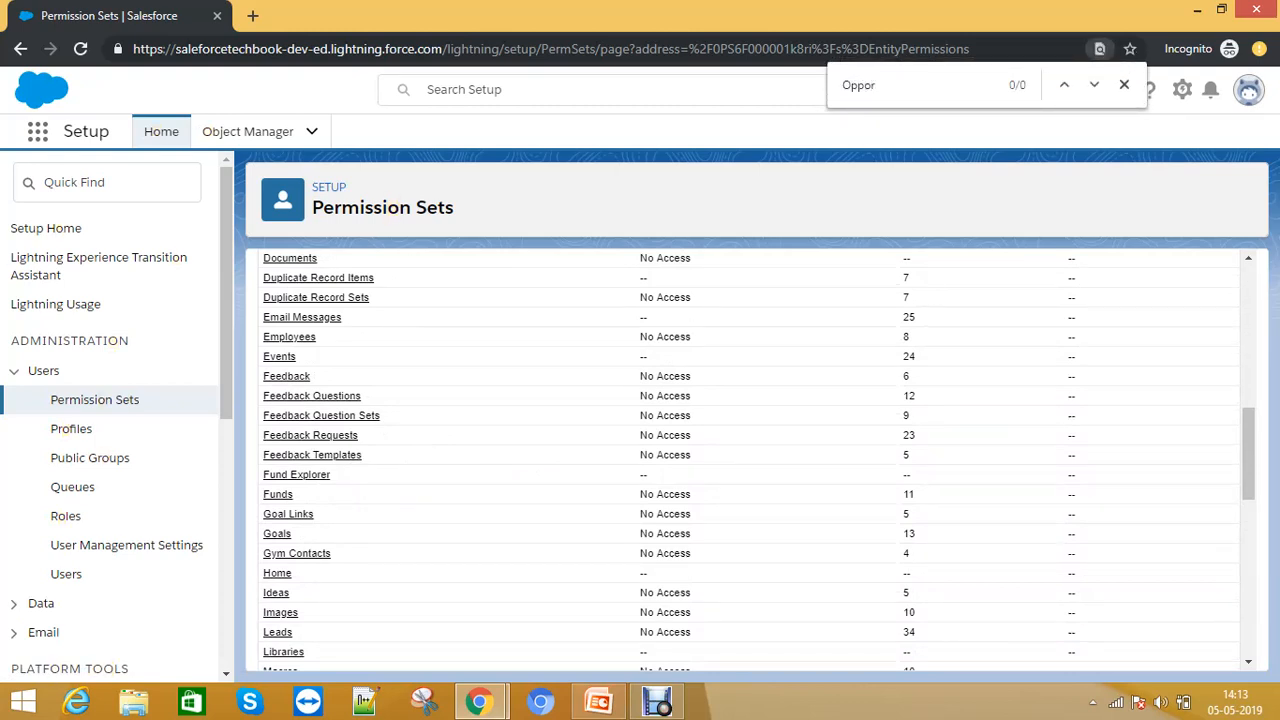
pyautogui.write('ttu')
pyautogui.press('BackSpace')
pyautogui.press('BackSpace')
pyautogui.press('BackSpace')
pyautogui.press('BackSpace')
pyautogui.press('BackSpace')
pyautogui.press('BackSpace')
pyautogui.press('BackSpace')
pyautogui.scroll(-5, 750, 460)
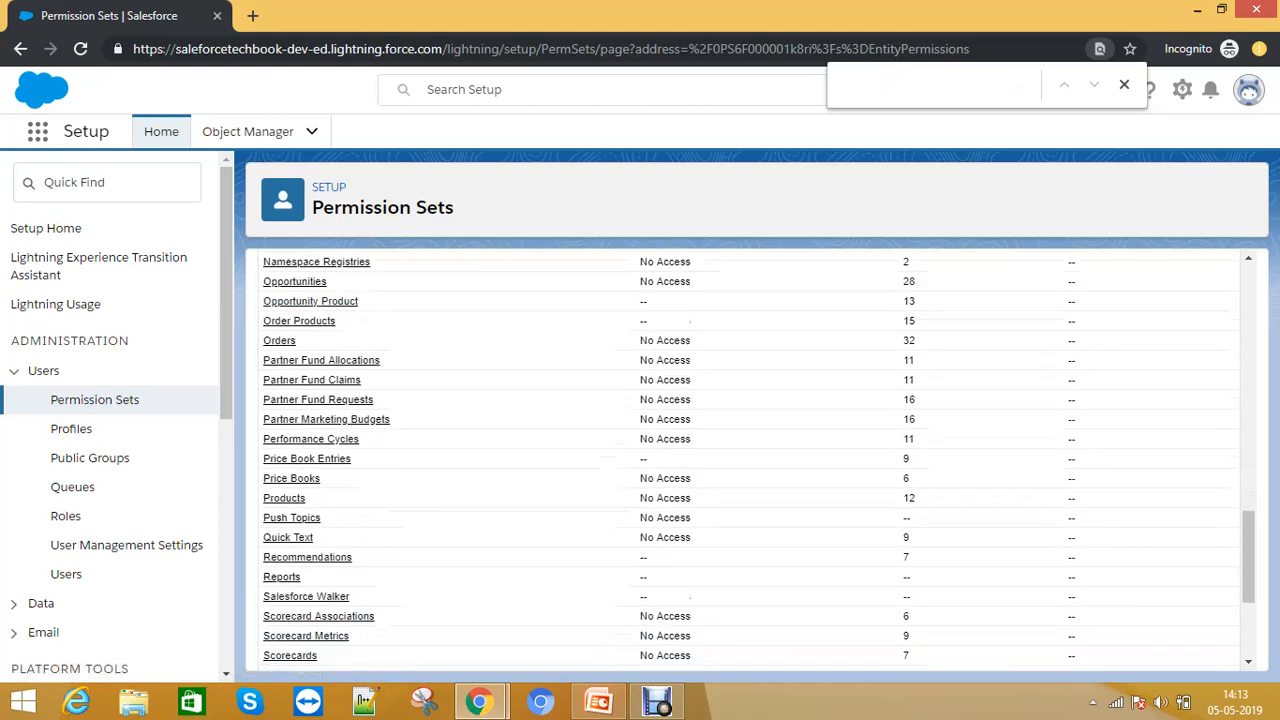
pyautogui.click(295, 281)
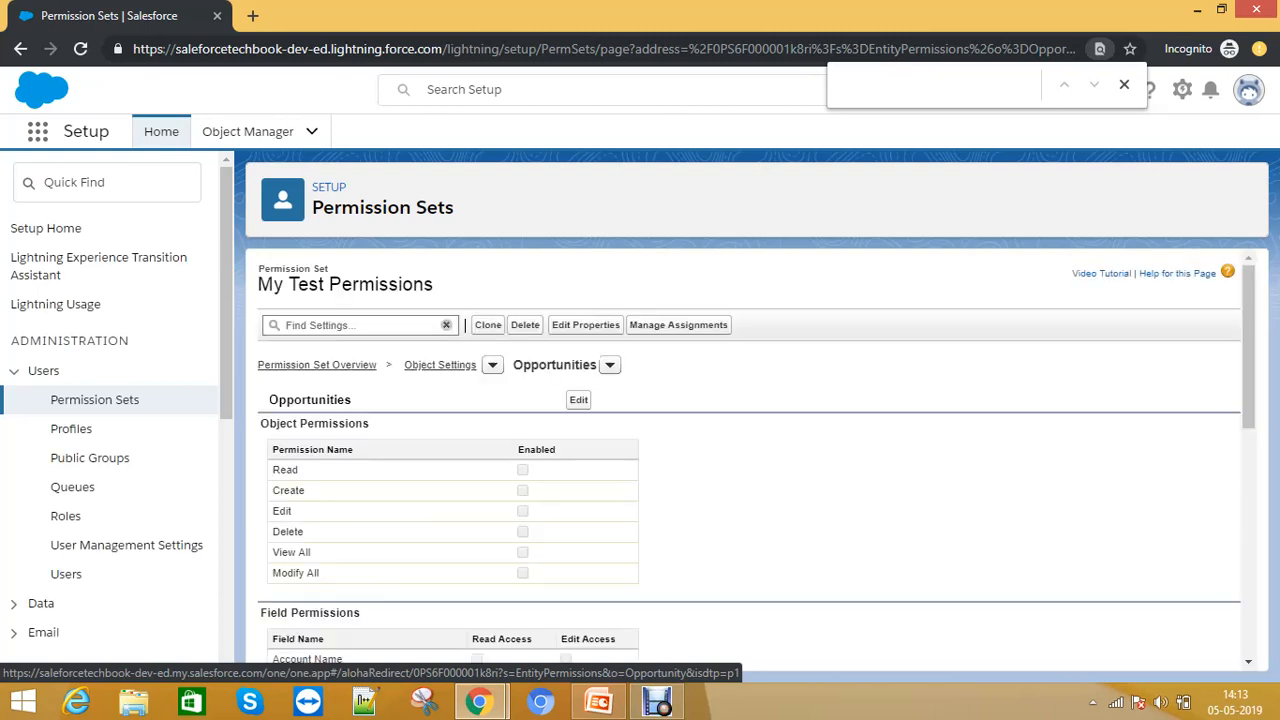
# - Grant the permission set Modify All object permission on Opportunities and save it
pyautogui.click(578, 399)
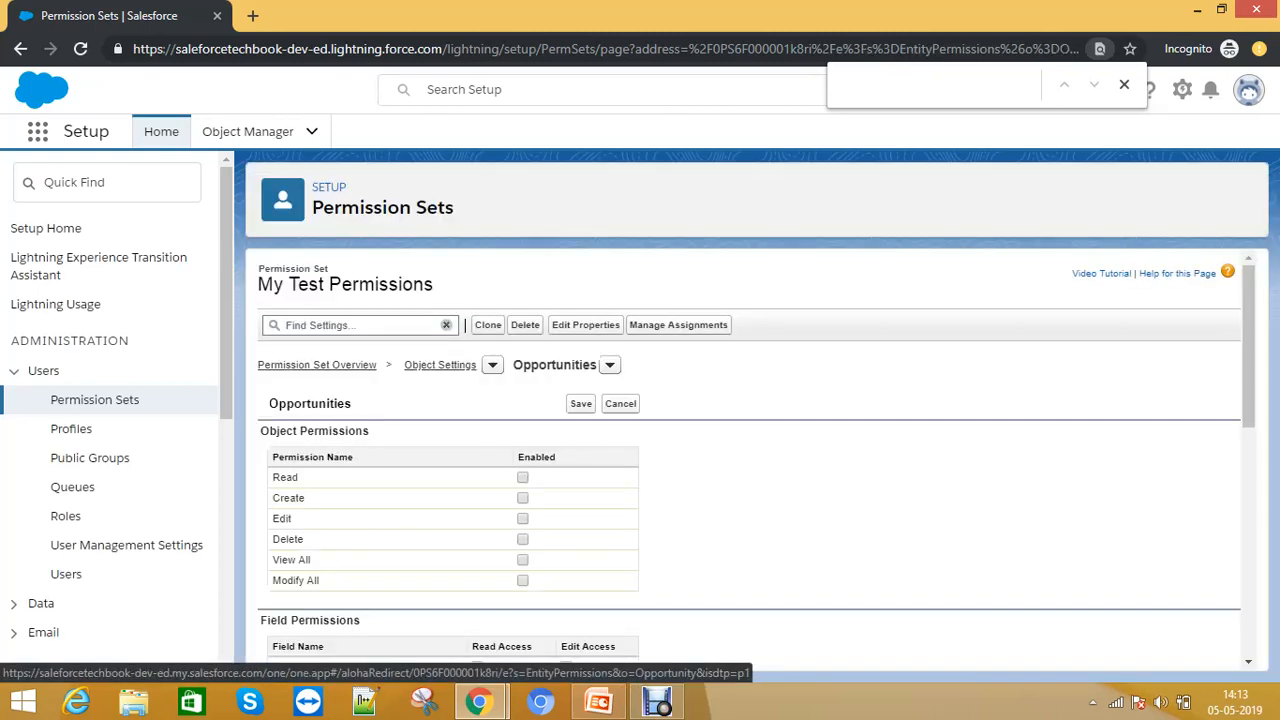
pyautogui.click(522, 580)
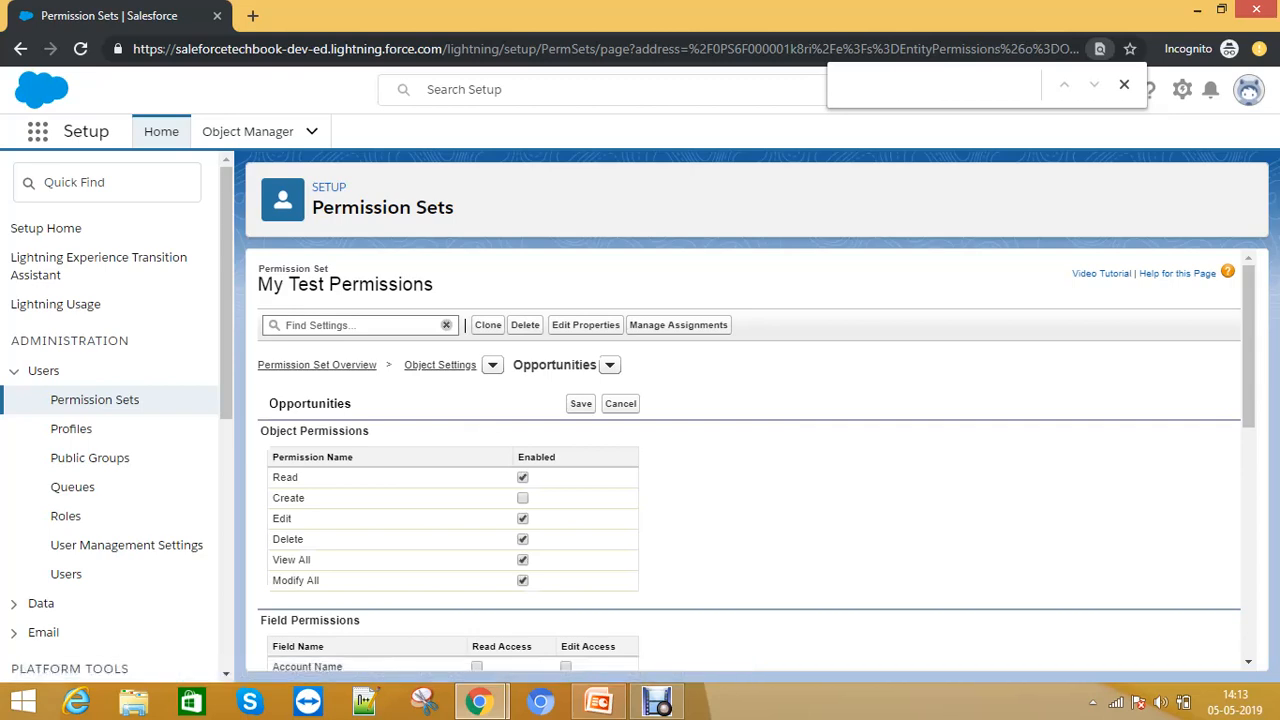
pyautogui.scroll(-6, 522, 580)
pyautogui.scroll(4, 450, 460)
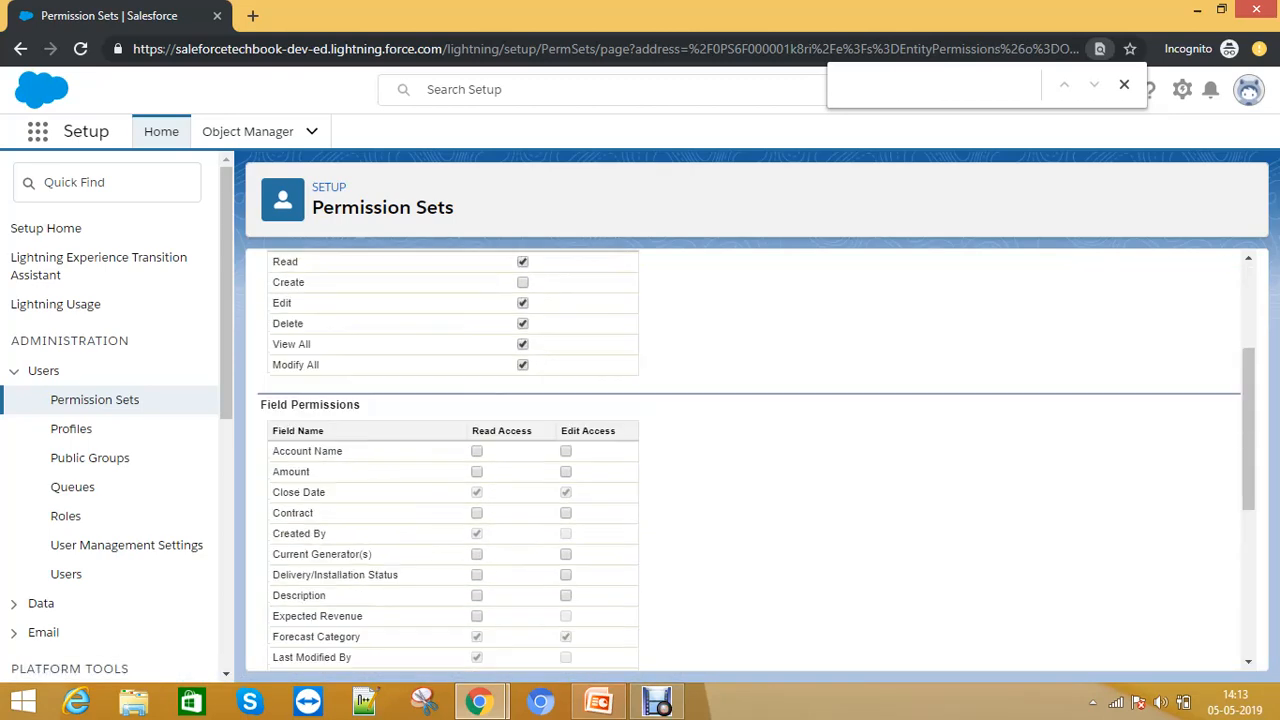
pyautogui.scroll(3, 471, 471)
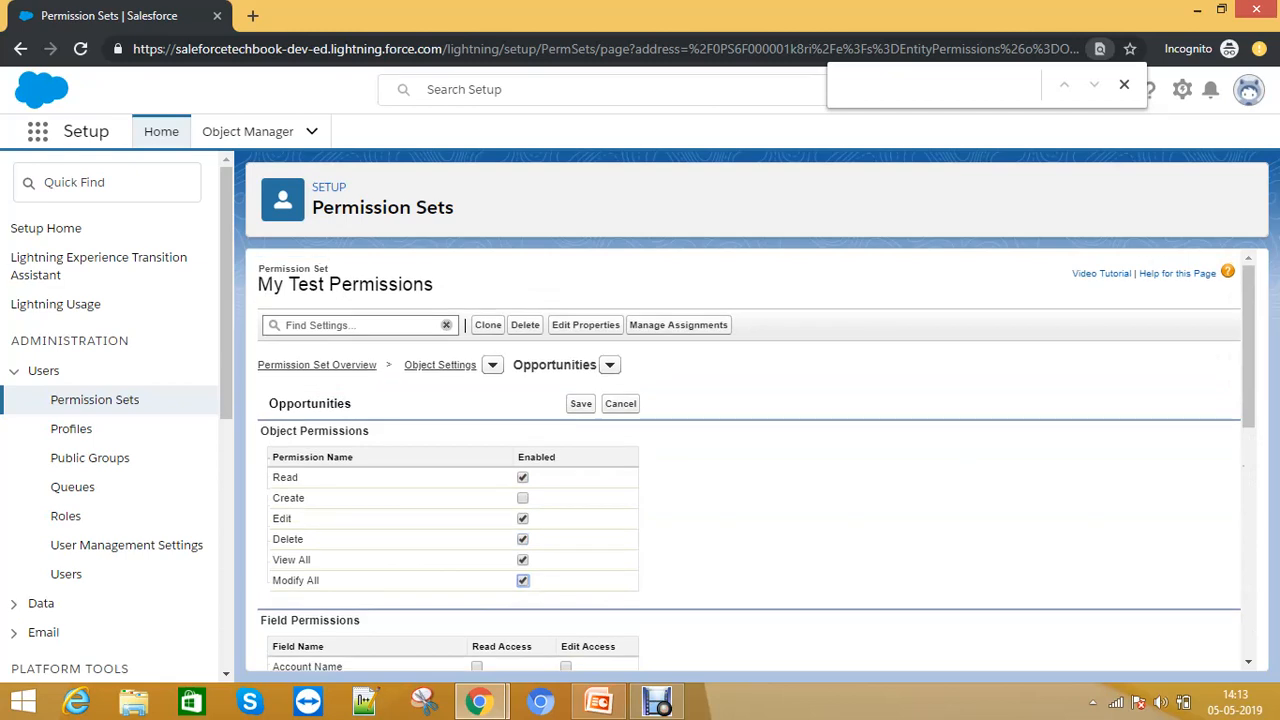
pyautogui.click(581, 403)
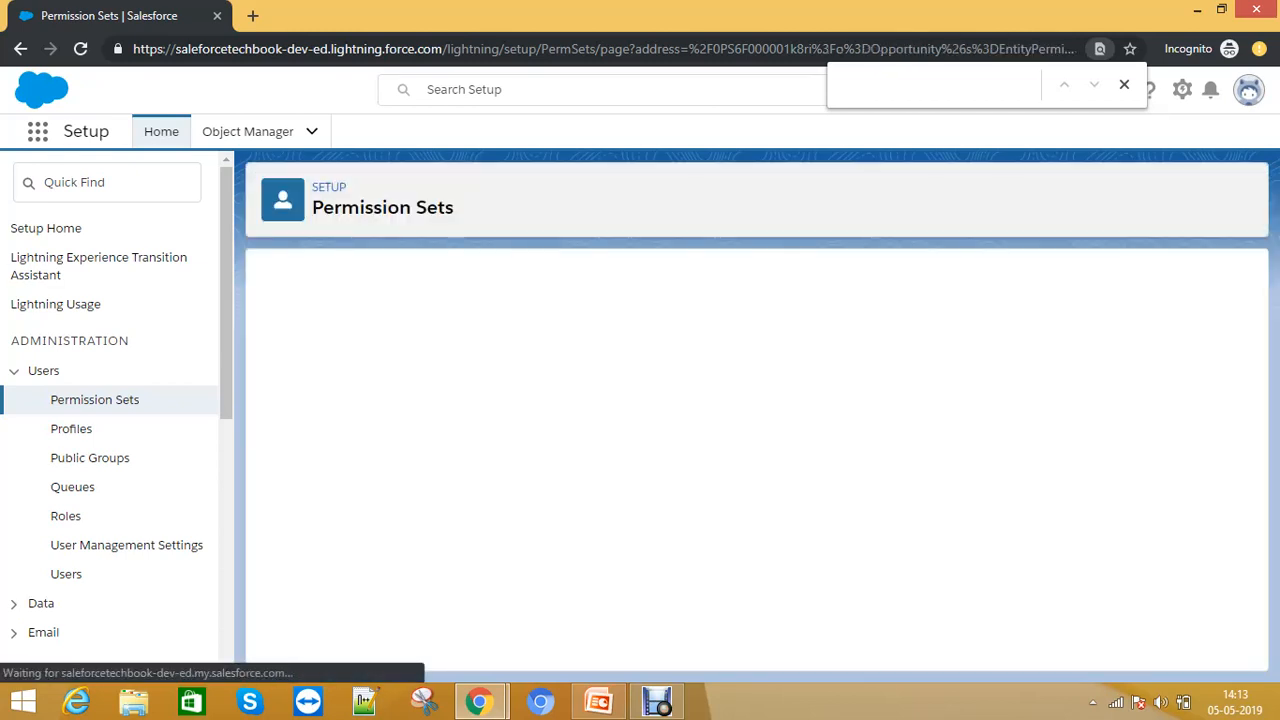
# - Switch the permission set's object settings from Opportunities to Leads
pyautogui.click(610, 365)
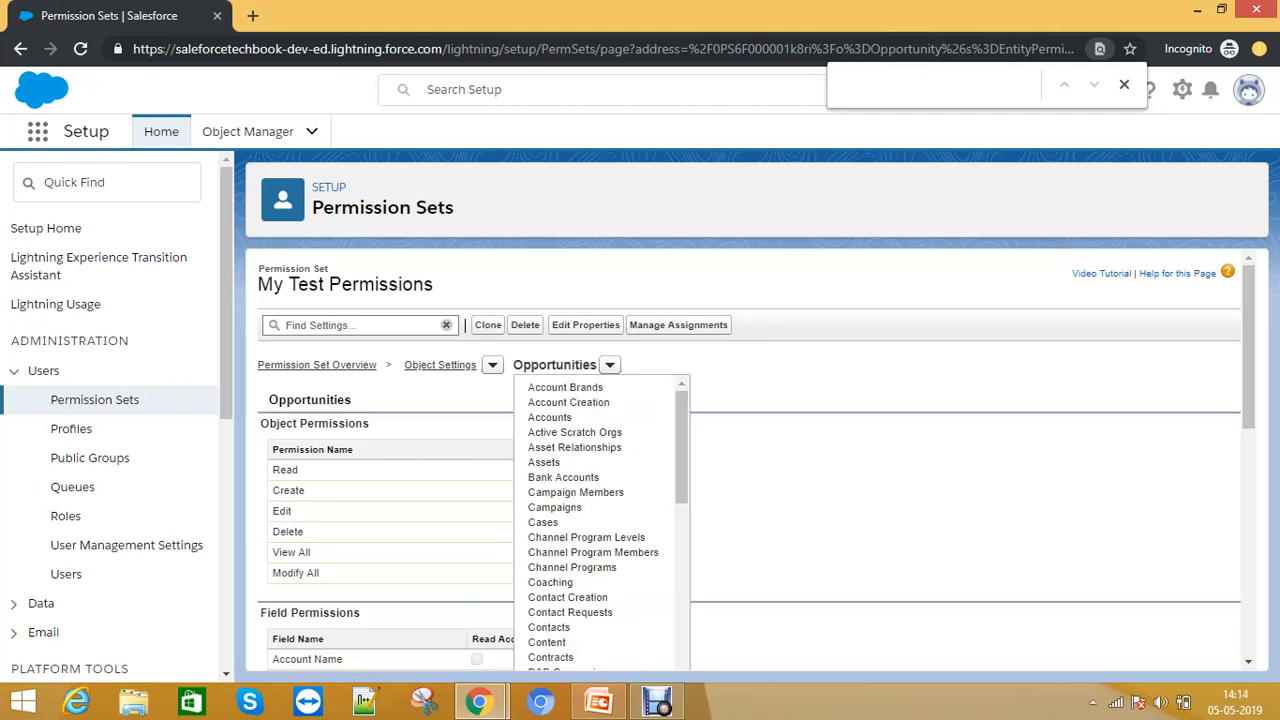
pyautogui.scroll(-2, 575, 492)
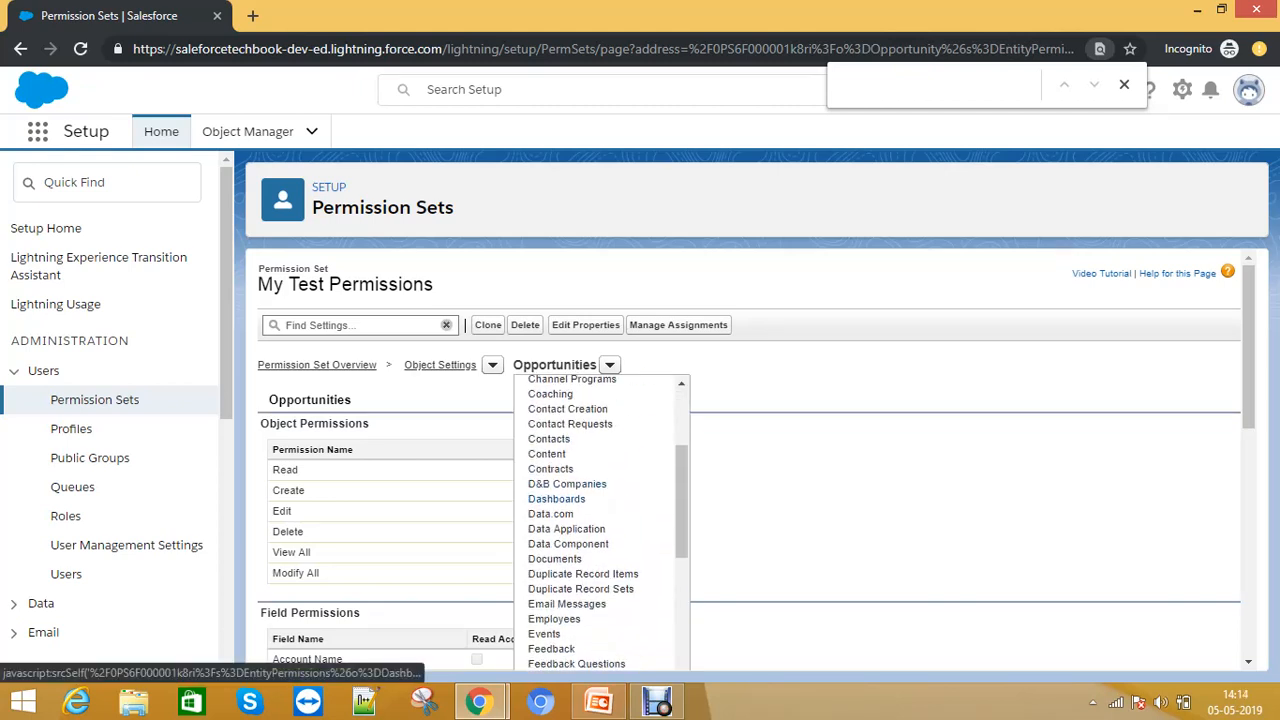
pyautogui.scroll(-3, 575, 492)
pyautogui.scroll(1, 575, 492)
pyautogui.scroll(2, 575, 488)
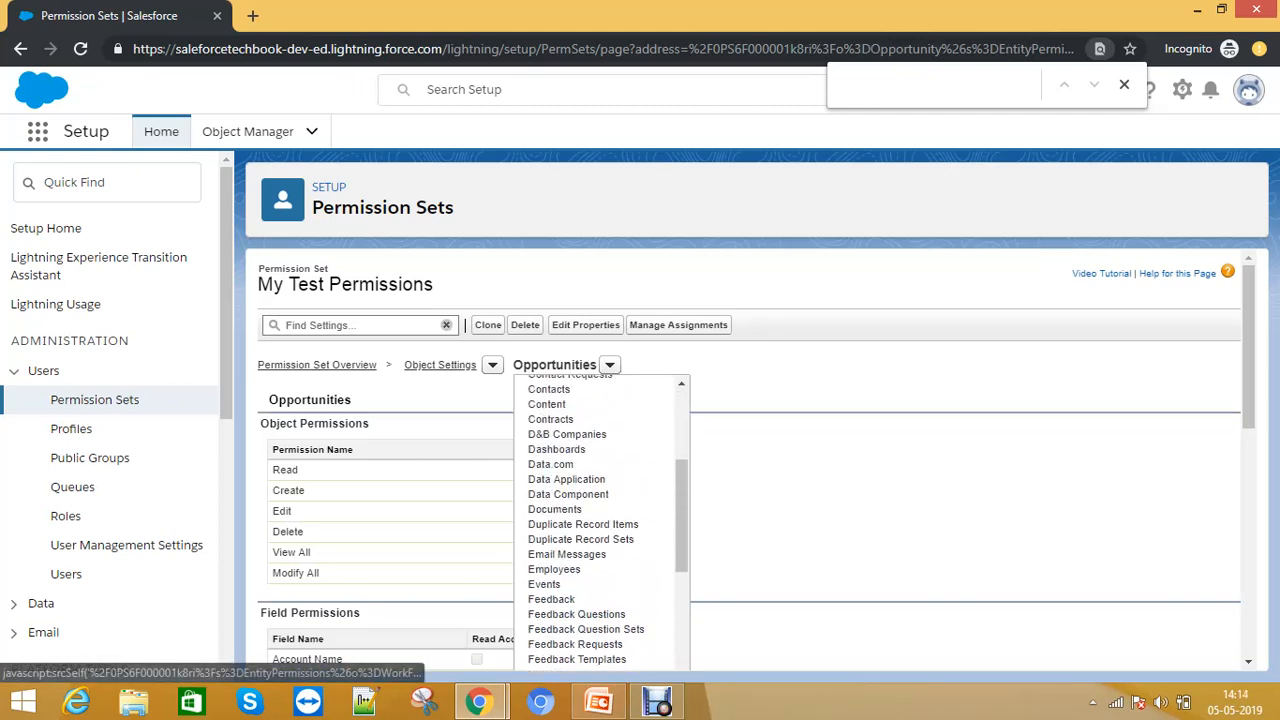
pyautogui.scroll(2, 585, 450)
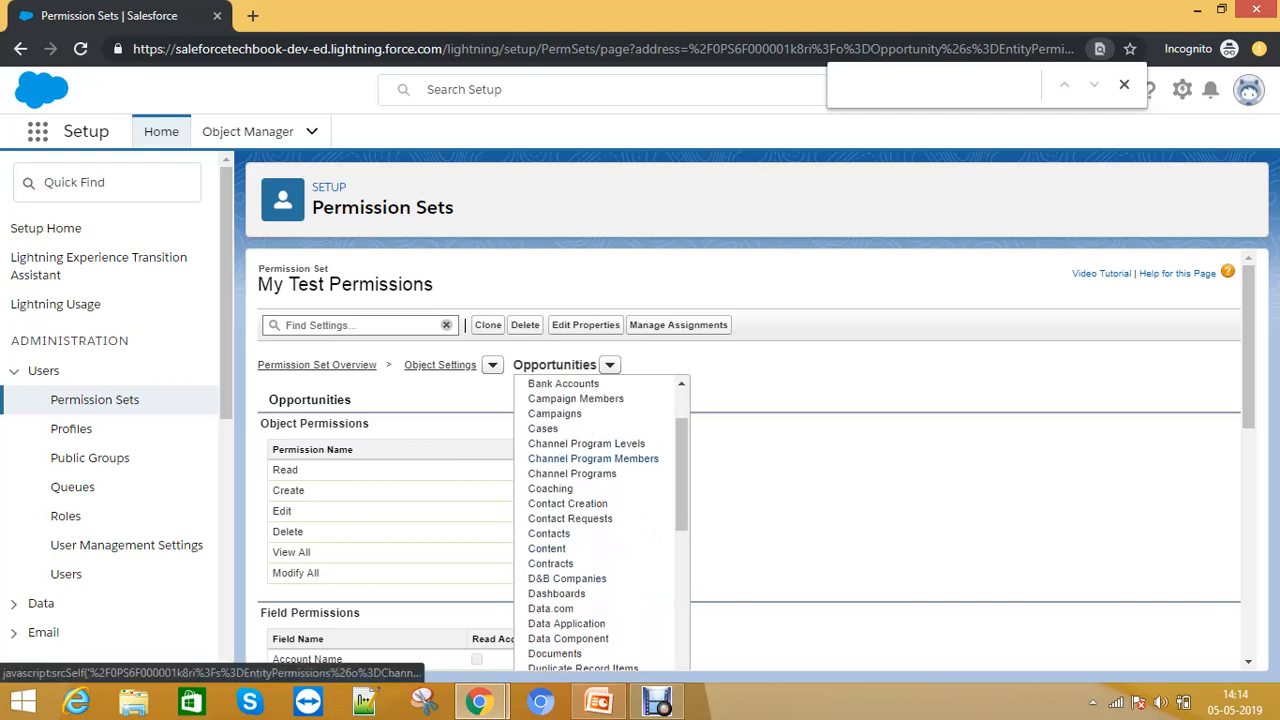
pyautogui.scroll(-2, 560, 475)
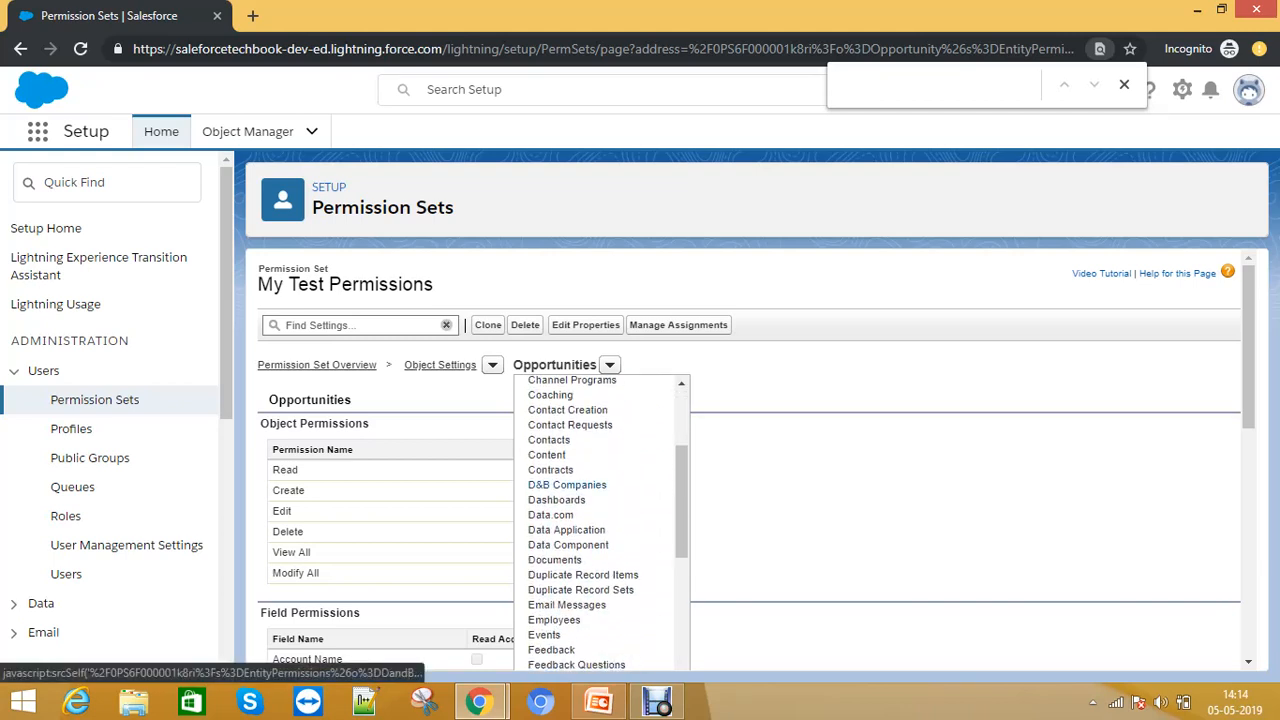
pyautogui.scroll(-3, 560, 475)
pyautogui.click(765, 500)
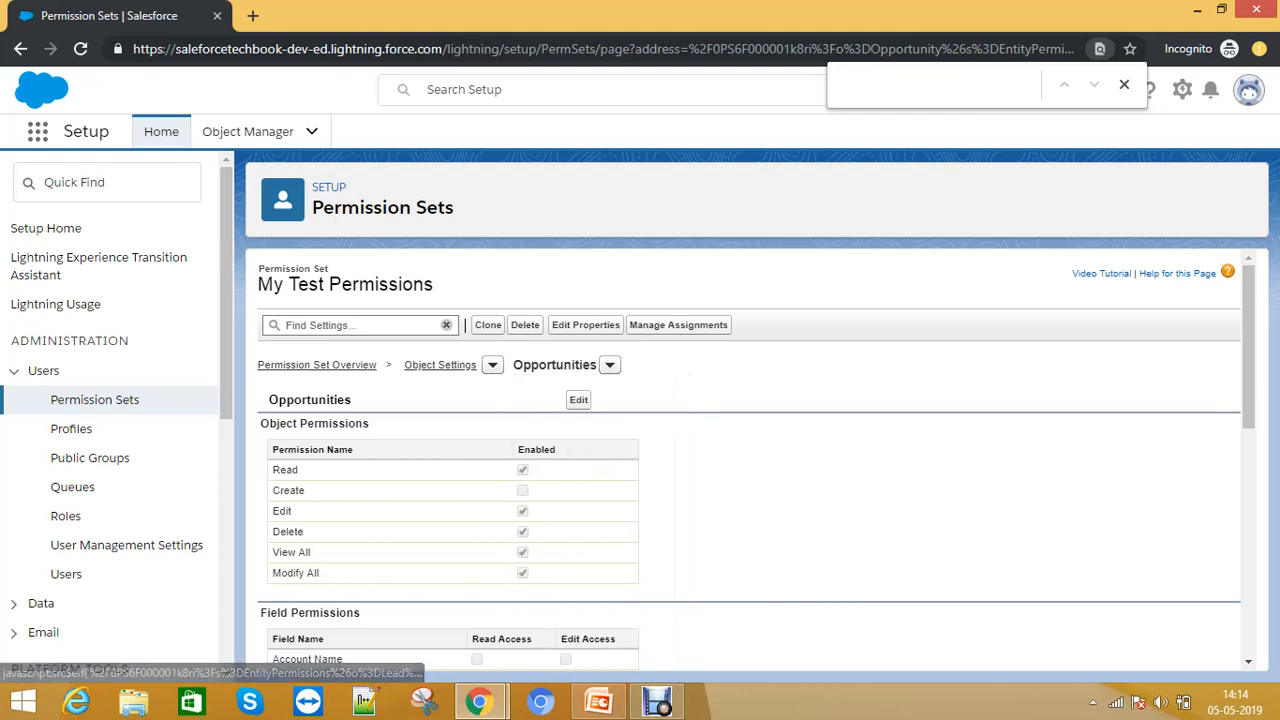
pyautogui.click(610, 365)
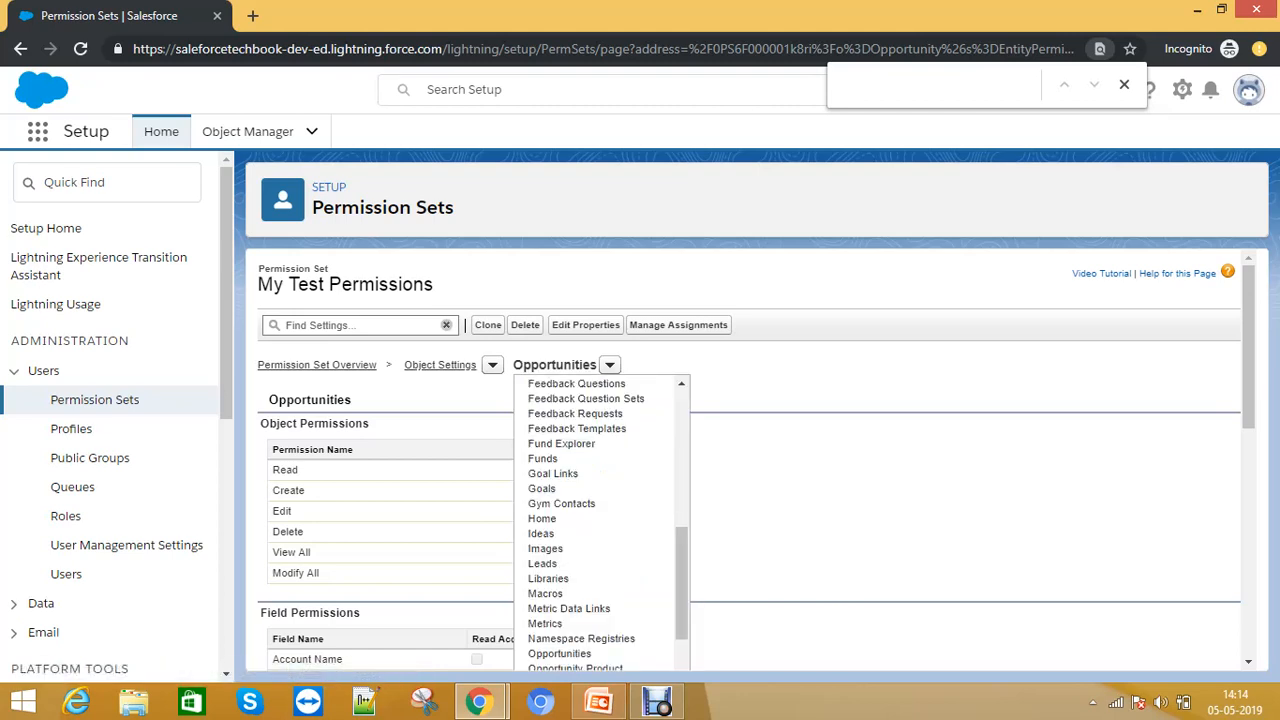
pyautogui.click(765, 490)
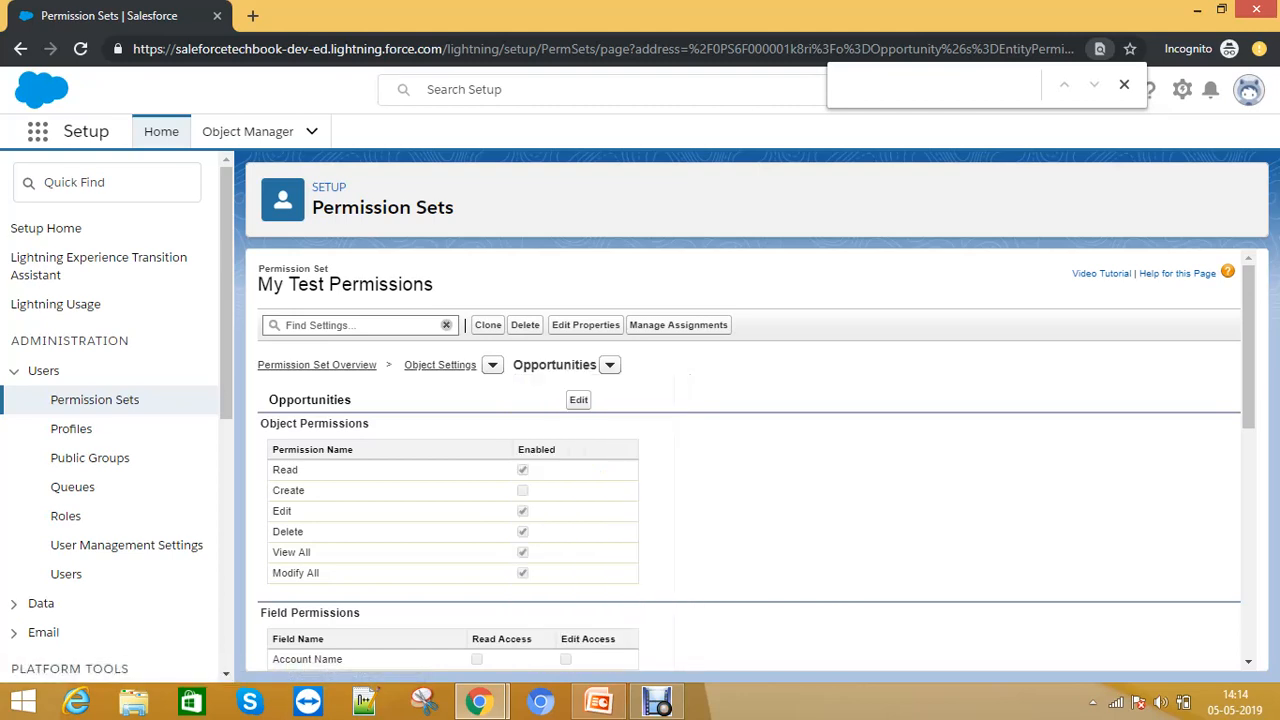
pyautogui.click(610, 365)
pyautogui.click(557, 563)
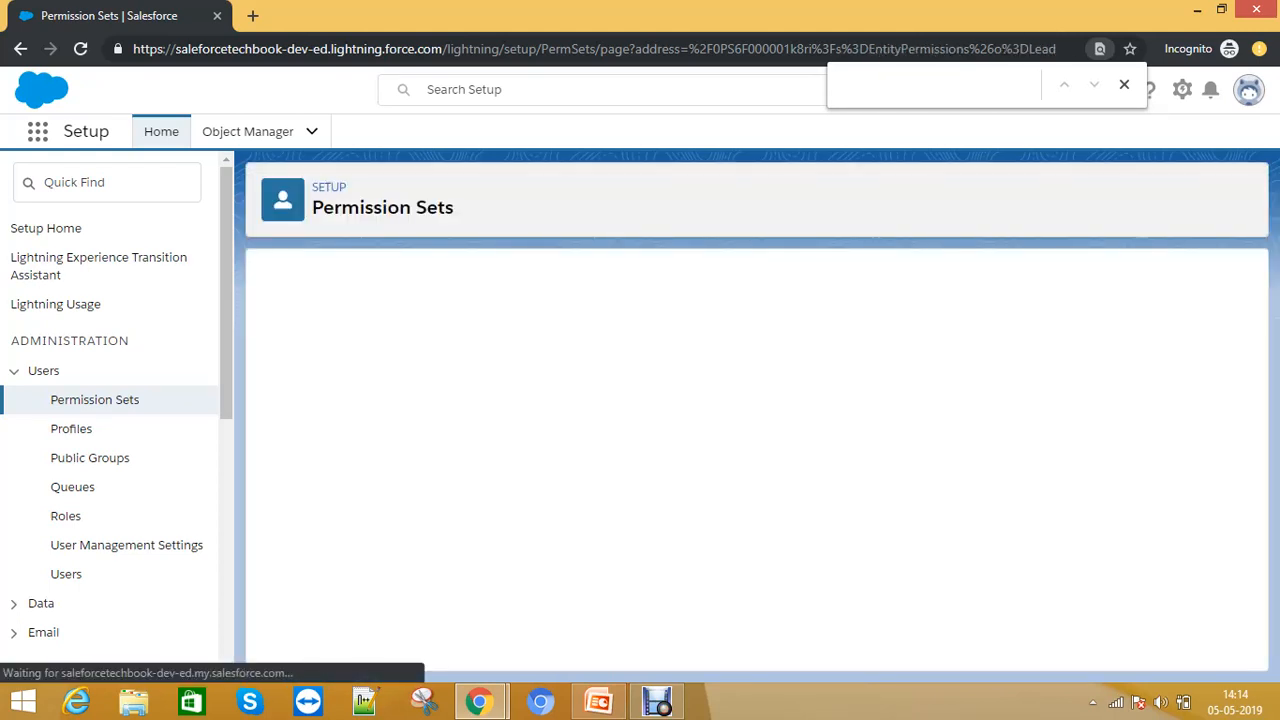
# - Grant the permission set Read and Modify All object permissions on Leads and save it
pyautogui.click(578, 400)
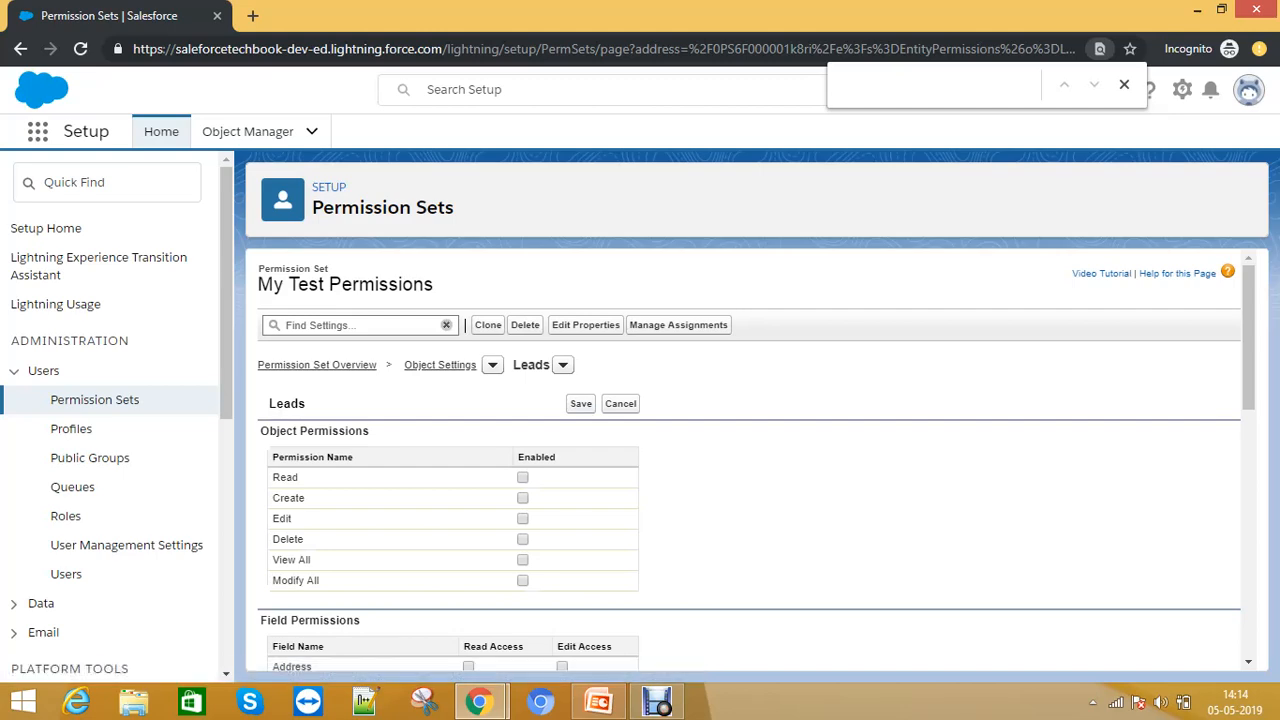
pyautogui.click(522, 478)
pyautogui.click(522, 580)
pyautogui.scroll(-7, 748, 460)
pyautogui.scroll(10, 748, 460)
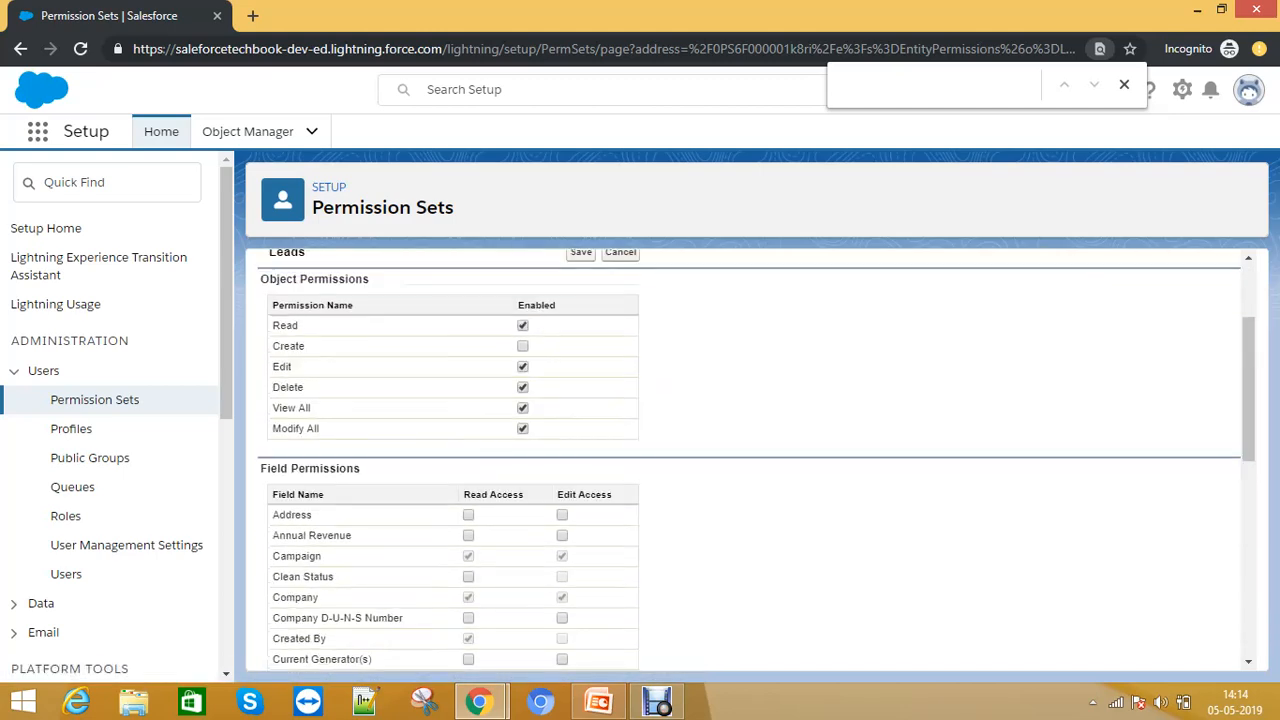
pyautogui.click(581, 403)
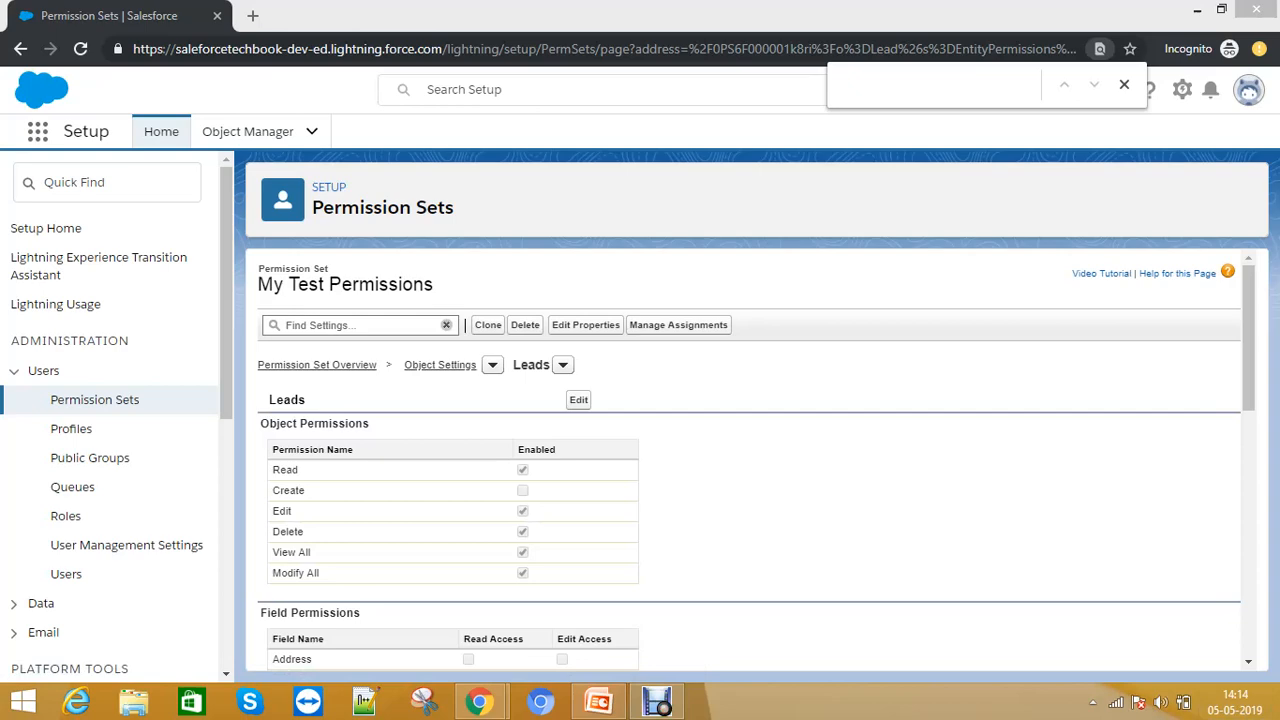
# - In the test user's browser window, reload the Account page and open the navigation bar's More menu
pyautogui.scroll(-10, 748, 460)
pyautogui.scroll(10, 748, 460)
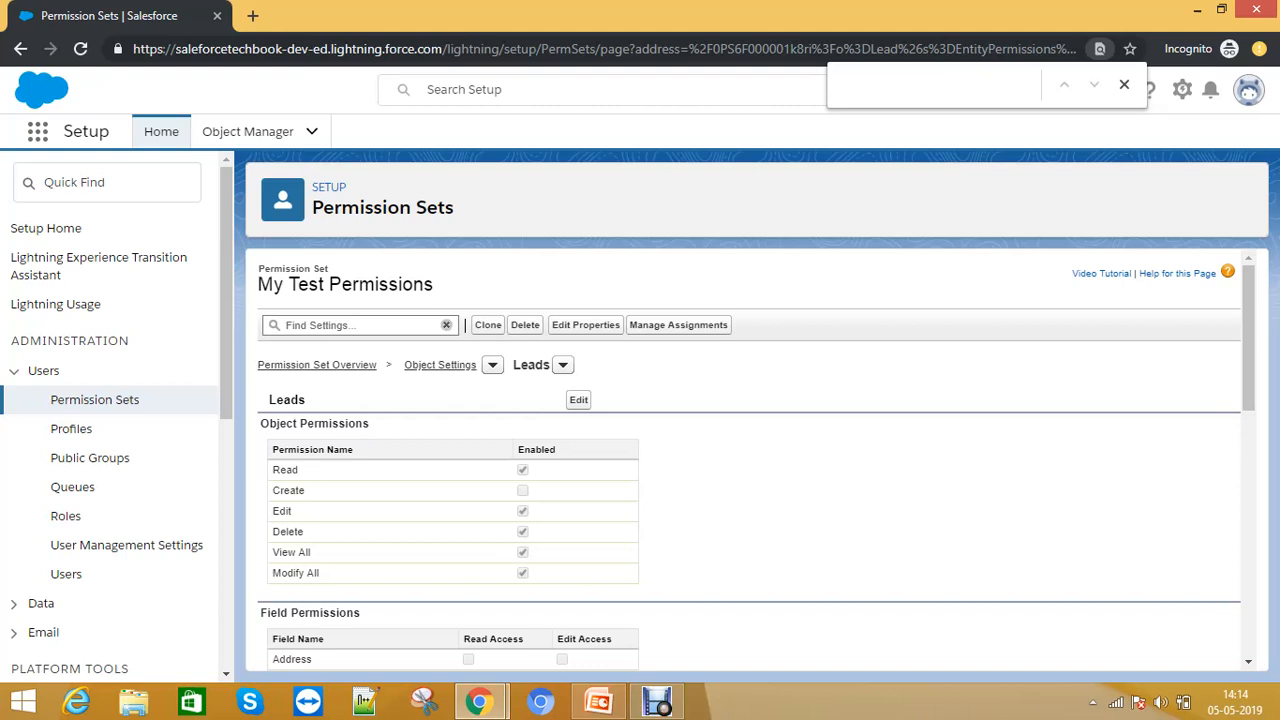
pyautogui.click(480, 702)
pyautogui.click(380, 605)
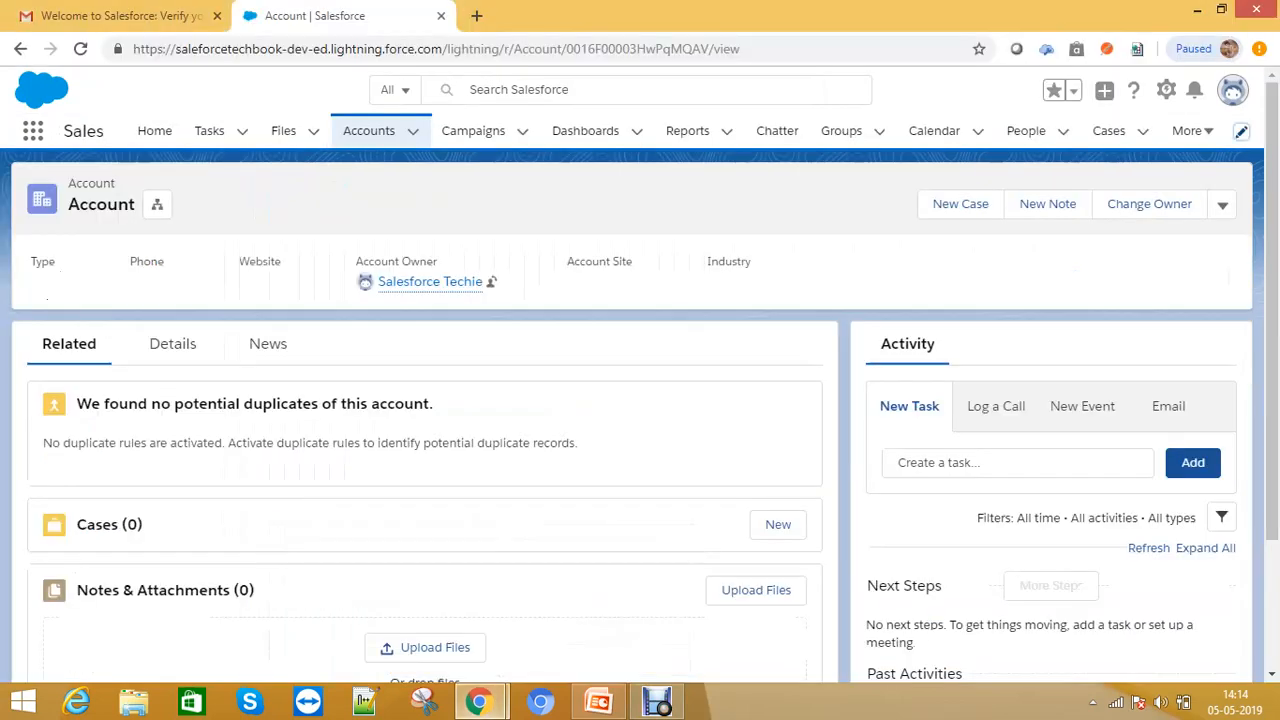
pyautogui.click(440, 49)
pyautogui.press('Return')
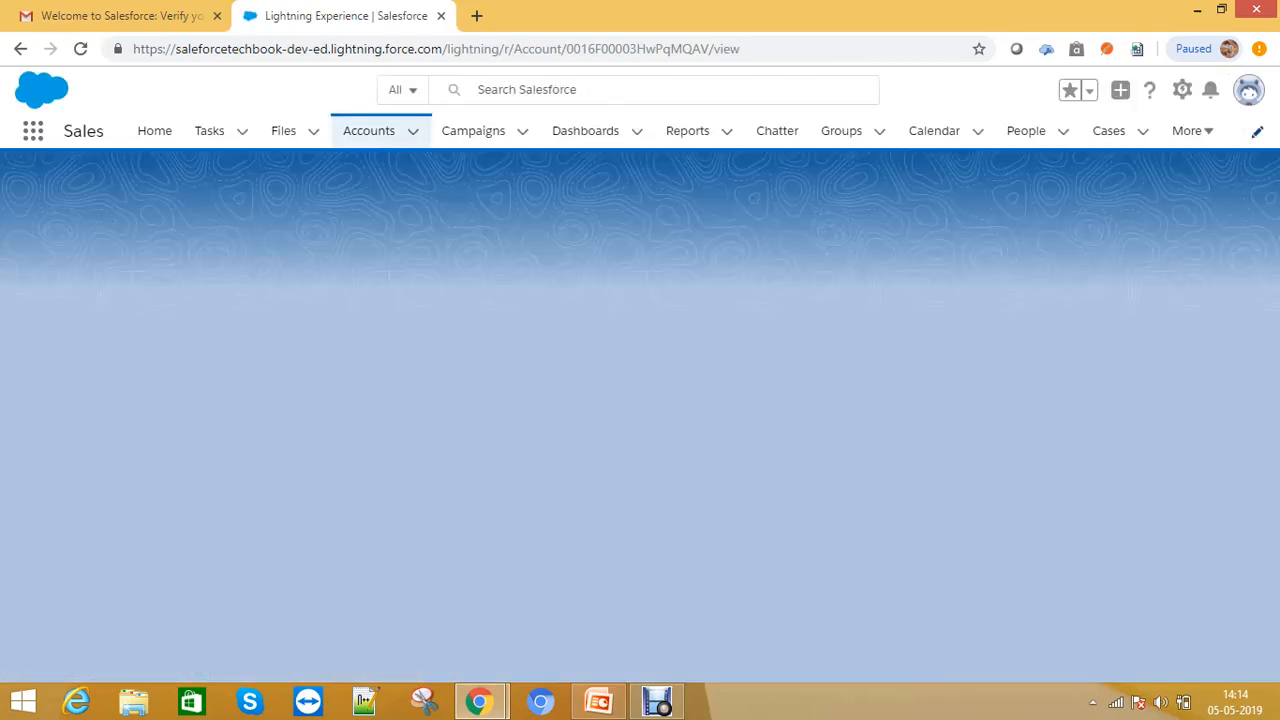
pyautogui.click(1192, 131)
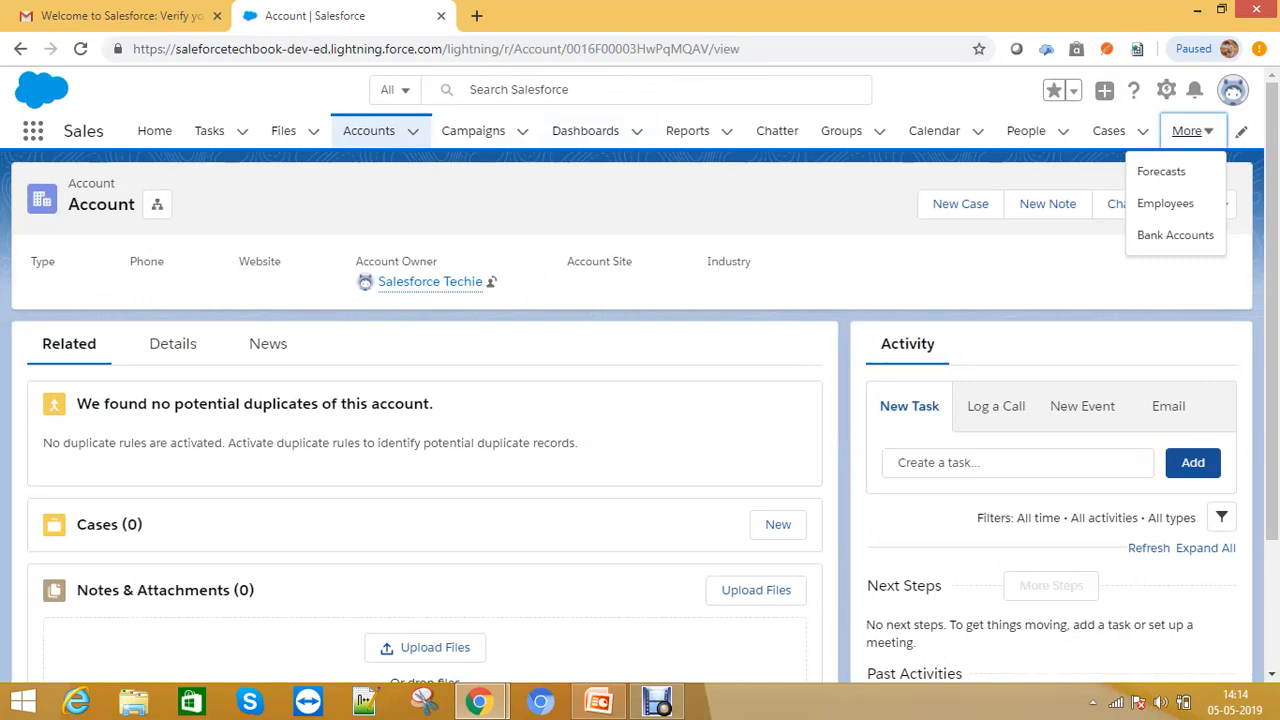
# - Return to the permission set's Leads object settings window and review its permissions
pyautogui.moveTo(478, 702)
pyautogui.click(585, 610)
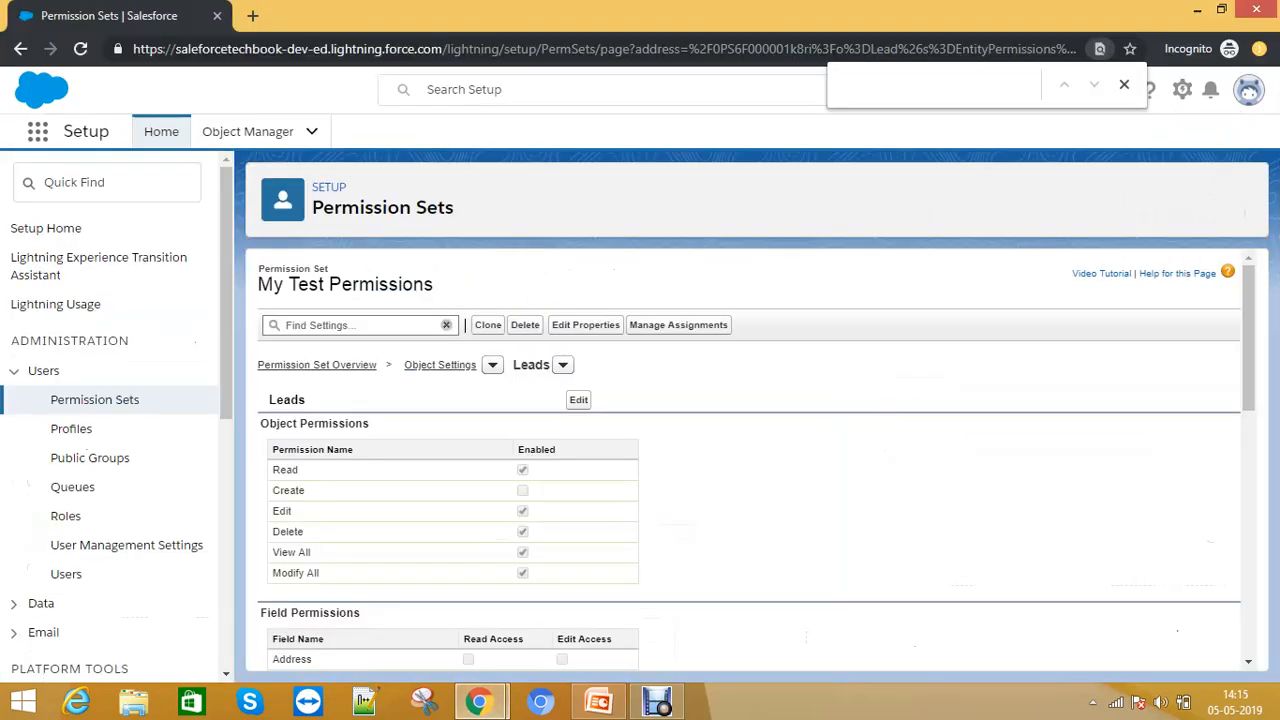
pyautogui.scroll(-5, 750, 460)
pyautogui.scroll(5, 750, 460)
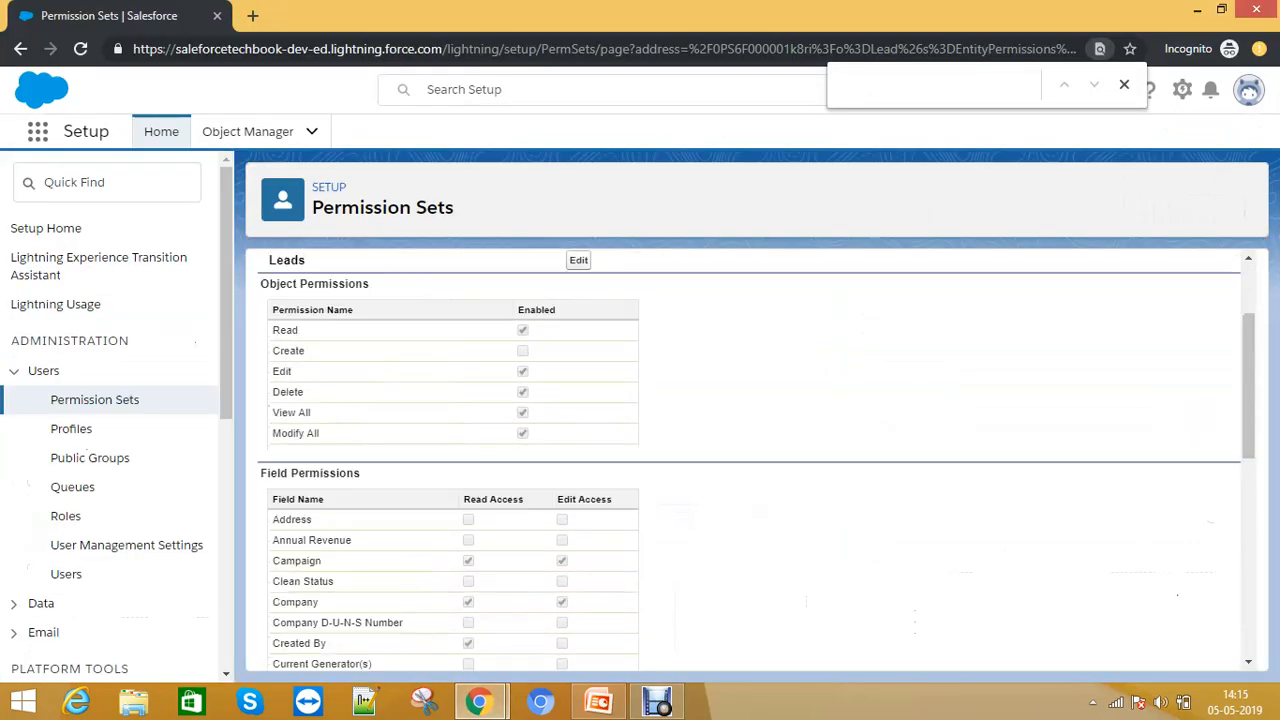
# - Assign the My Test Permissions permission set to the test user with the Manager Profile
pyautogui.click(671, 328)
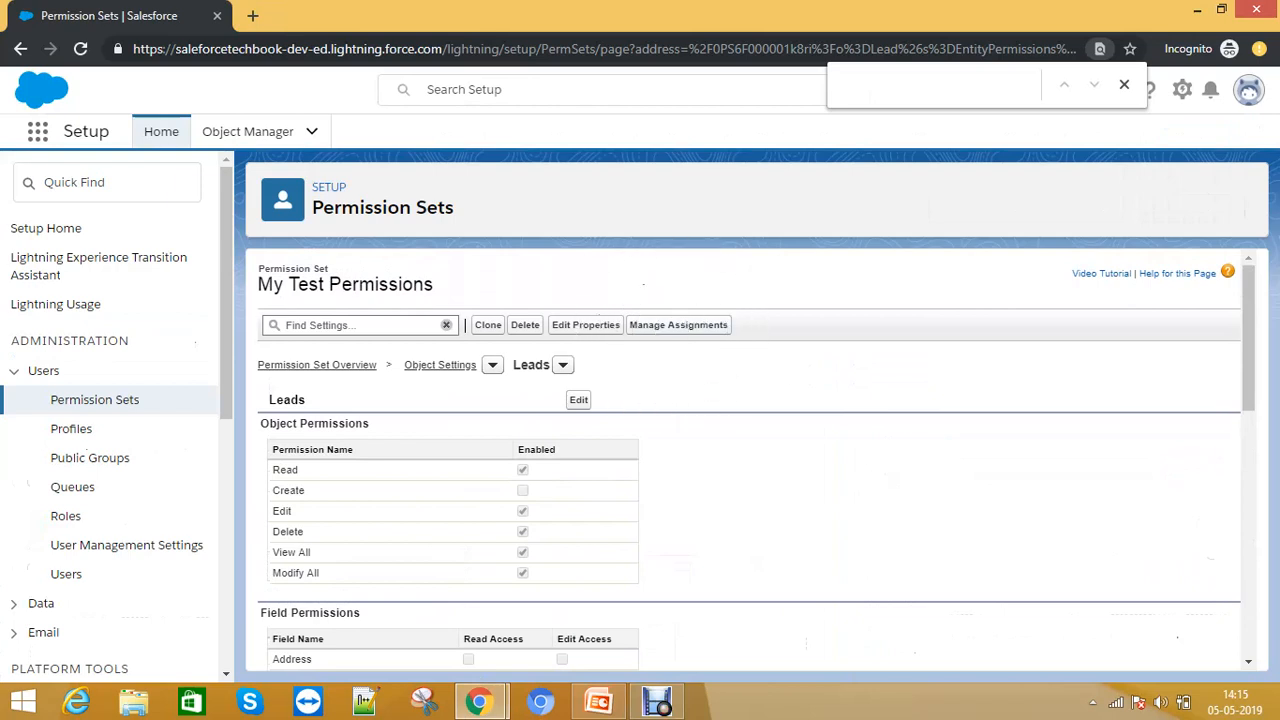
pyautogui.click(678, 325)
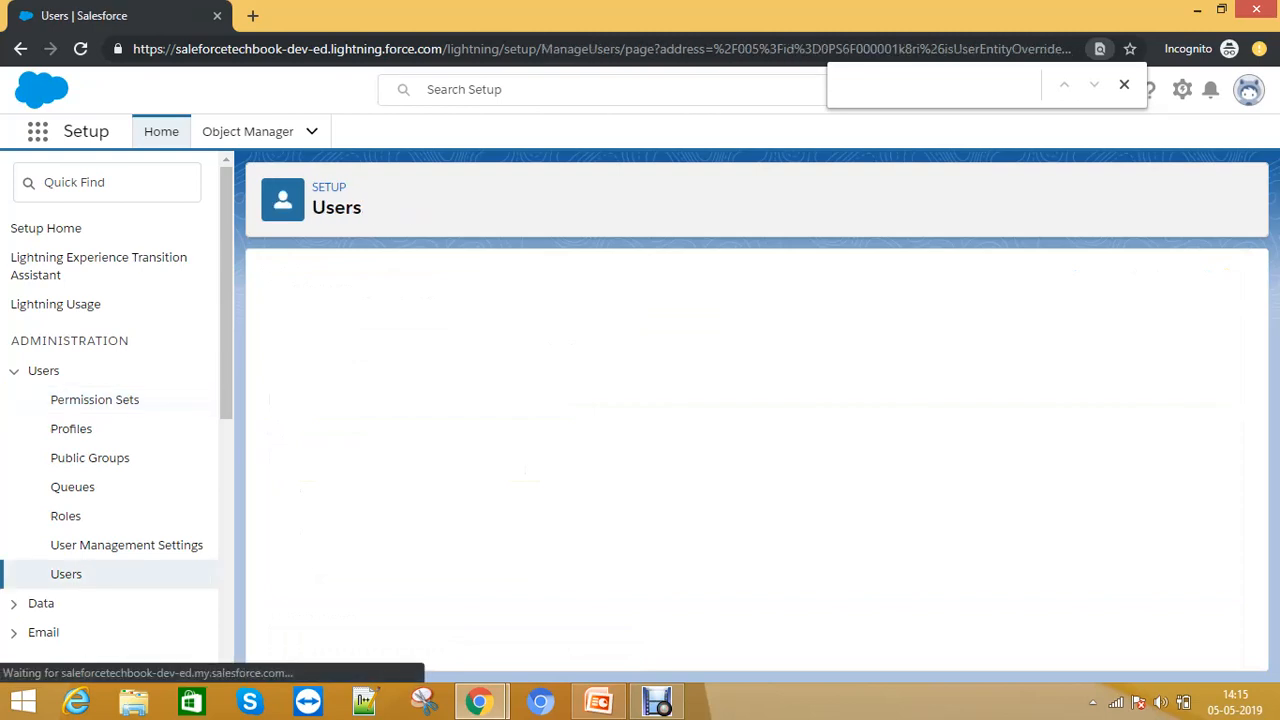
pyautogui.click(615, 367)
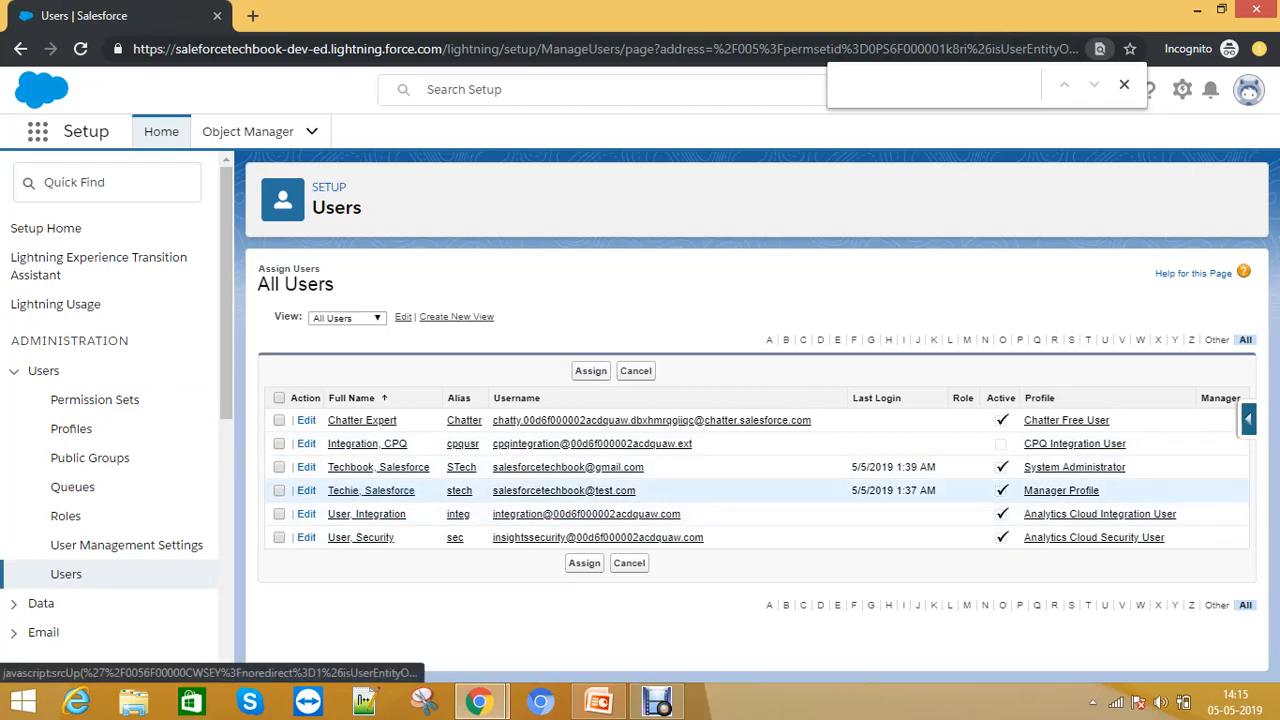
pyautogui.click(367, 490)
pyautogui.click(590, 370)
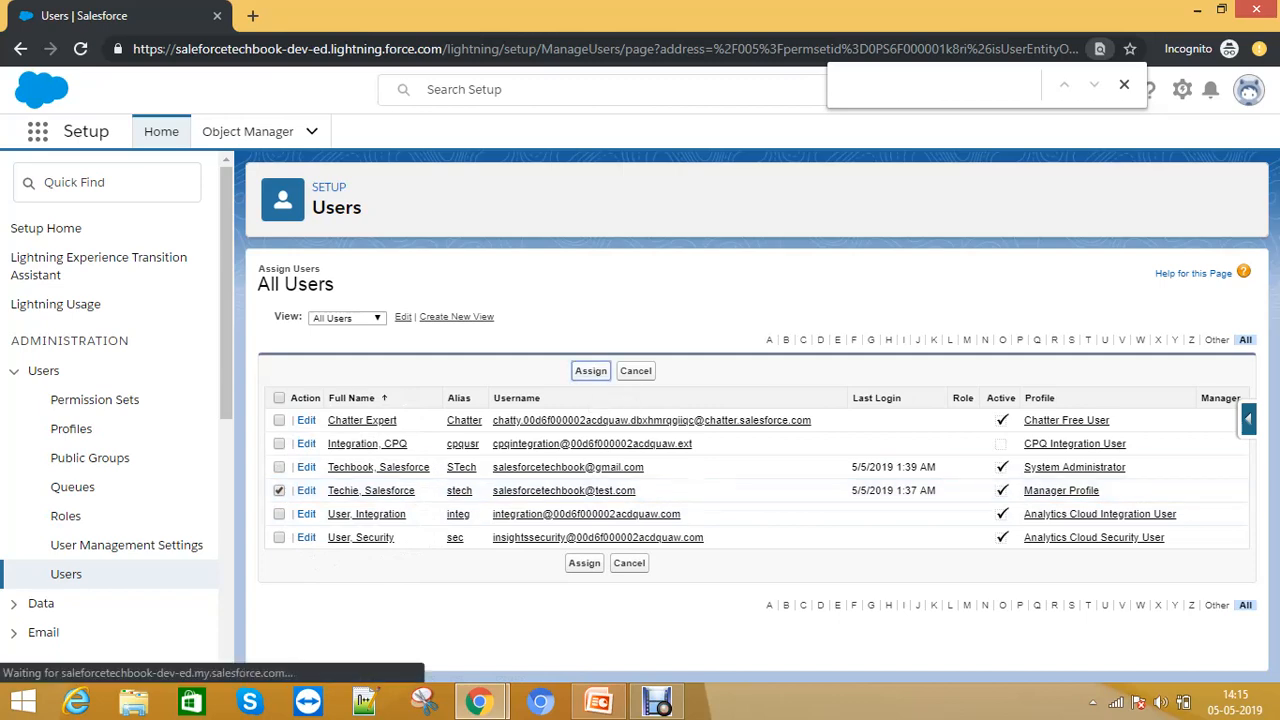
pyautogui.click(589, 358)
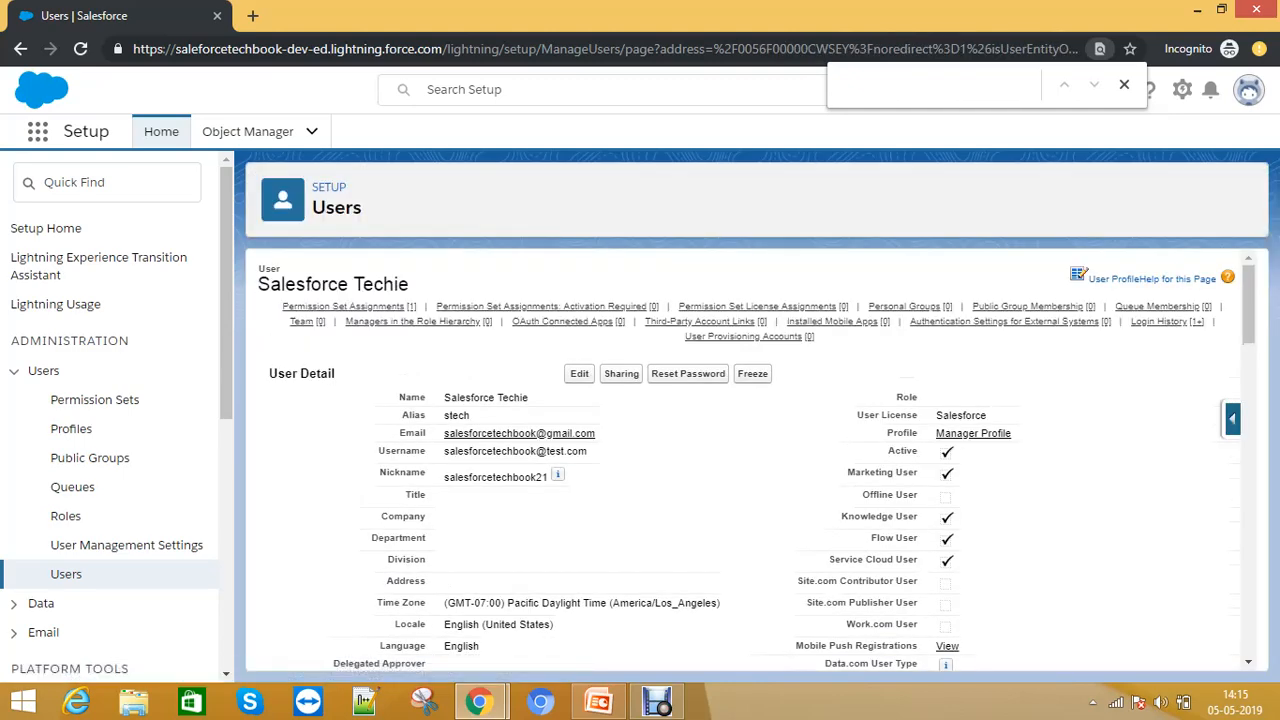
pyautogui.moveTo(348, 306)
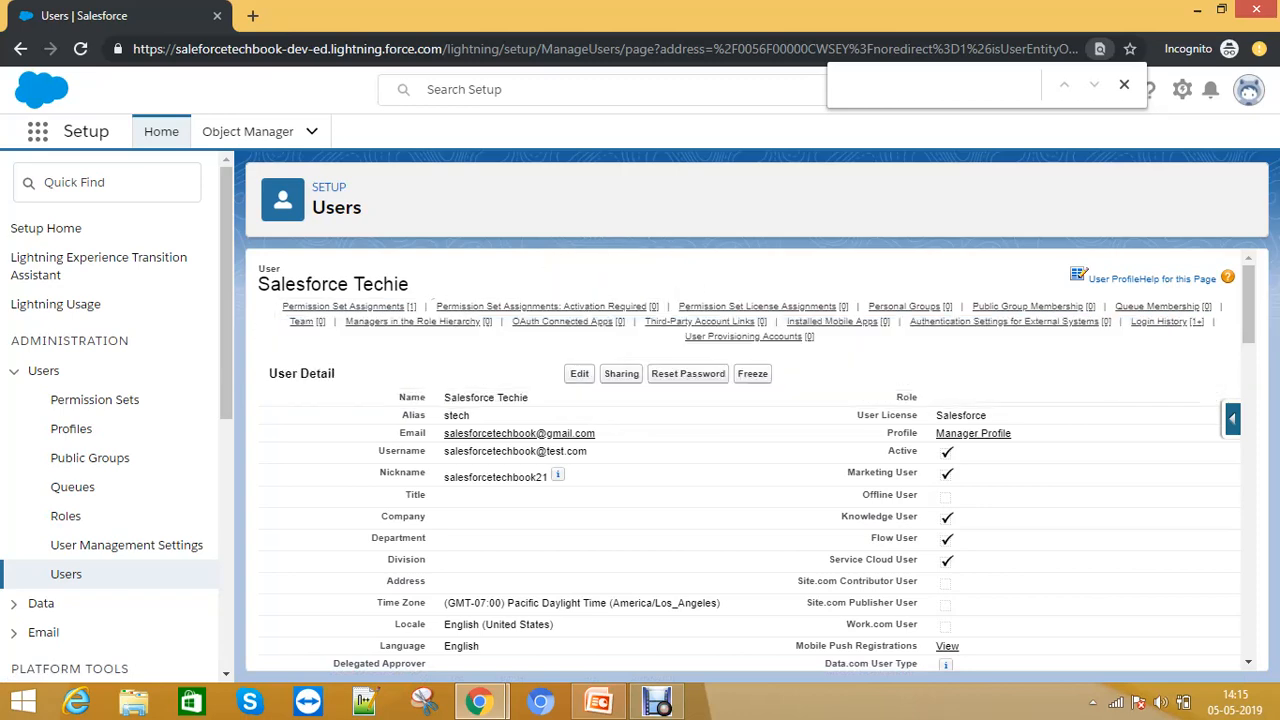
# - In the test user's browser window, reload the Account page and open the Leads tab
pyautogui.hotkey('alt', 'Tab')
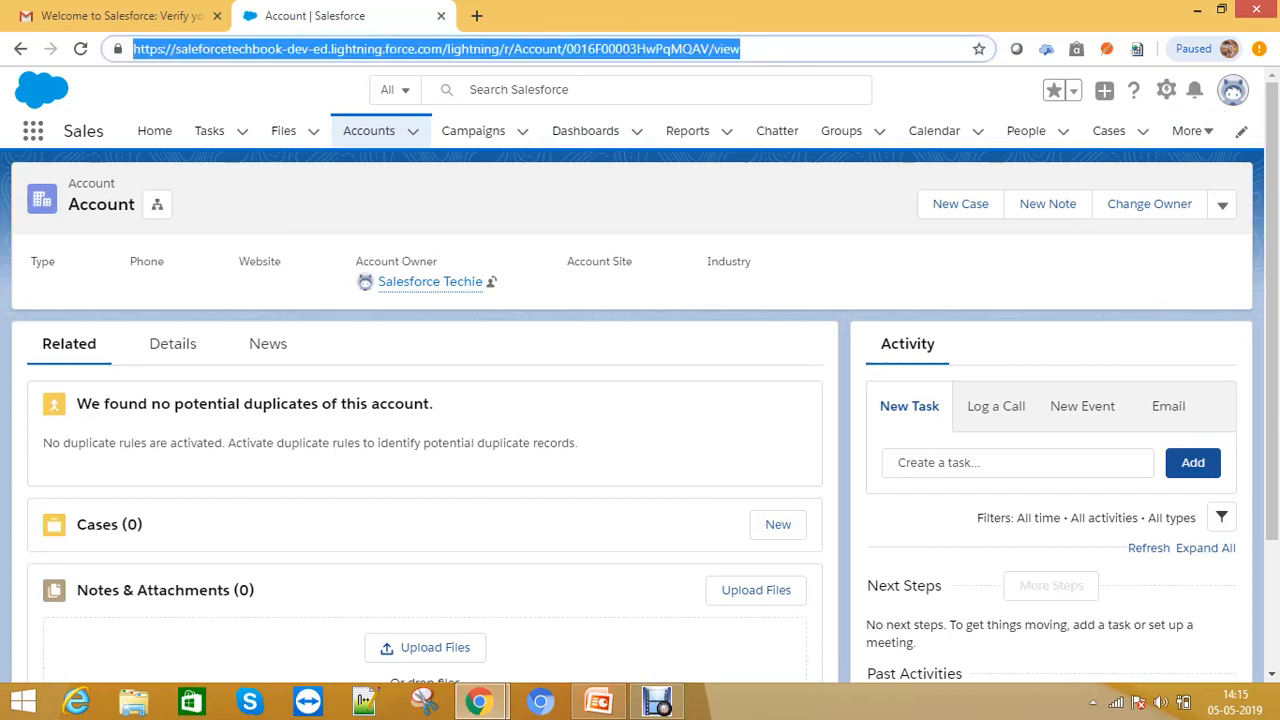
pyautogui.press('Return')
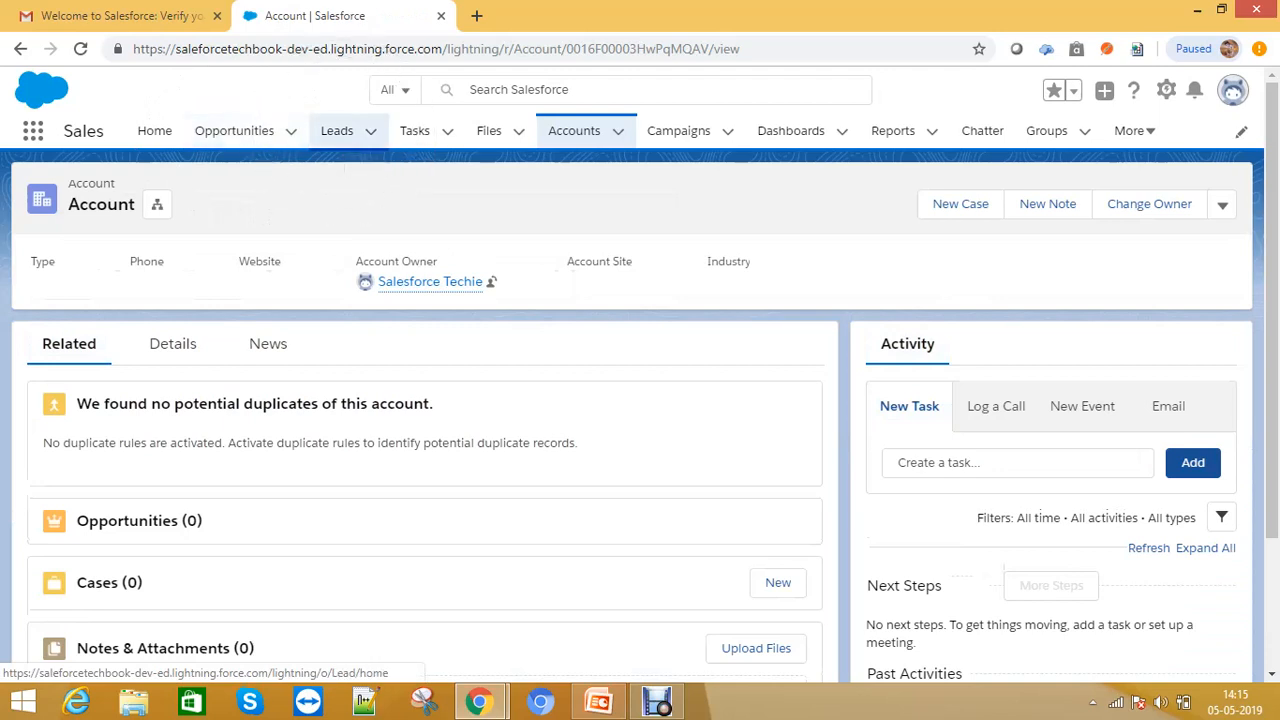
pyautogui.click(337, 130)
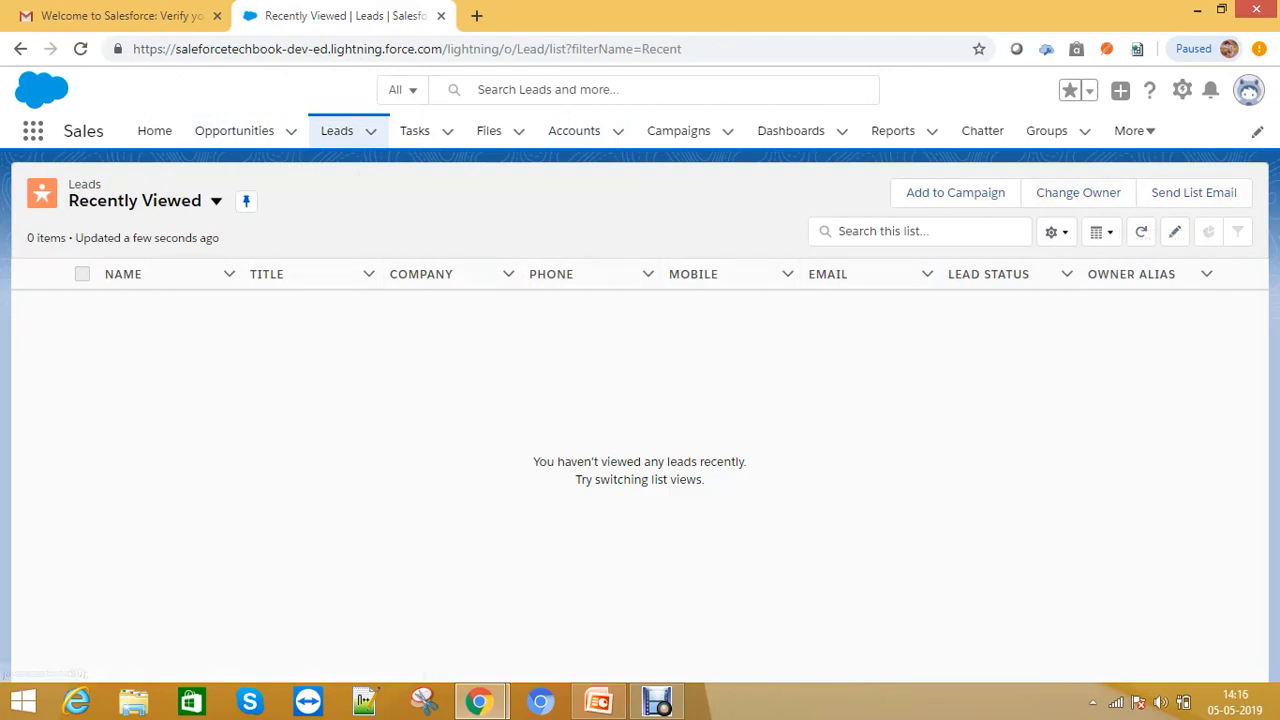
# - Open the Opportunities tab and switch its list view to All Opportunities
pyautogui.click(234, 130)
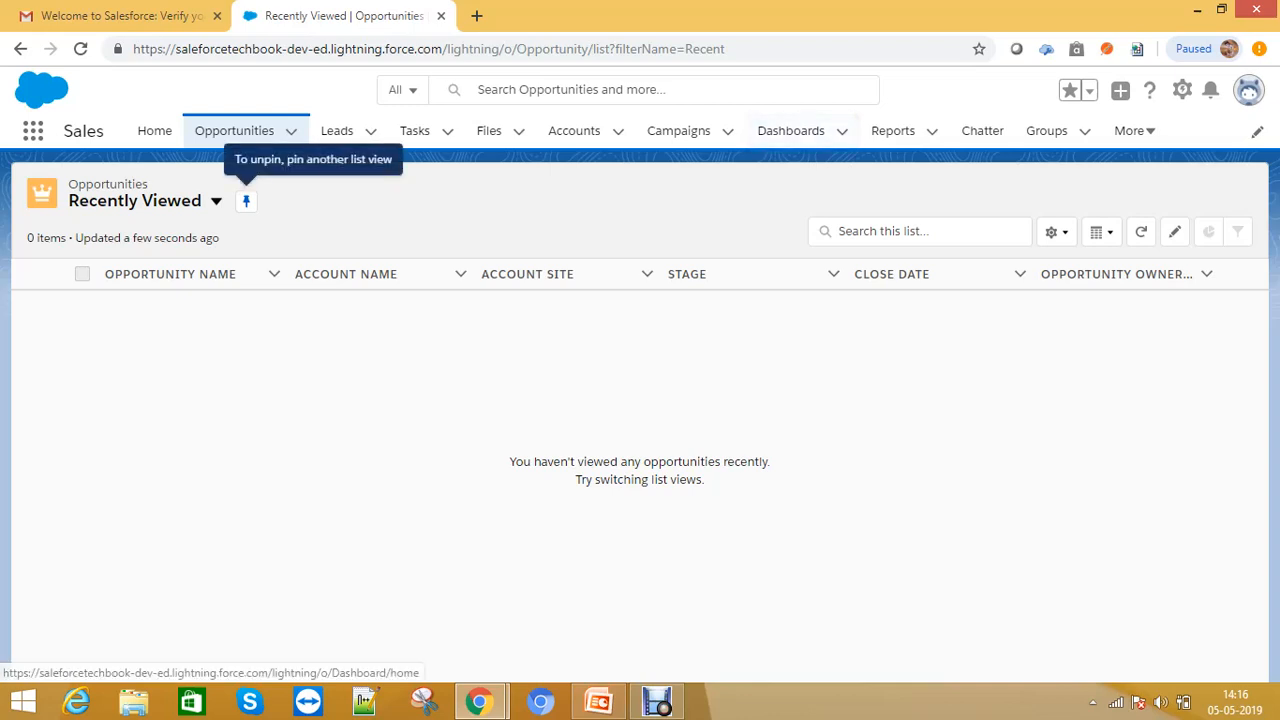
pyautogui.click(216, 201)
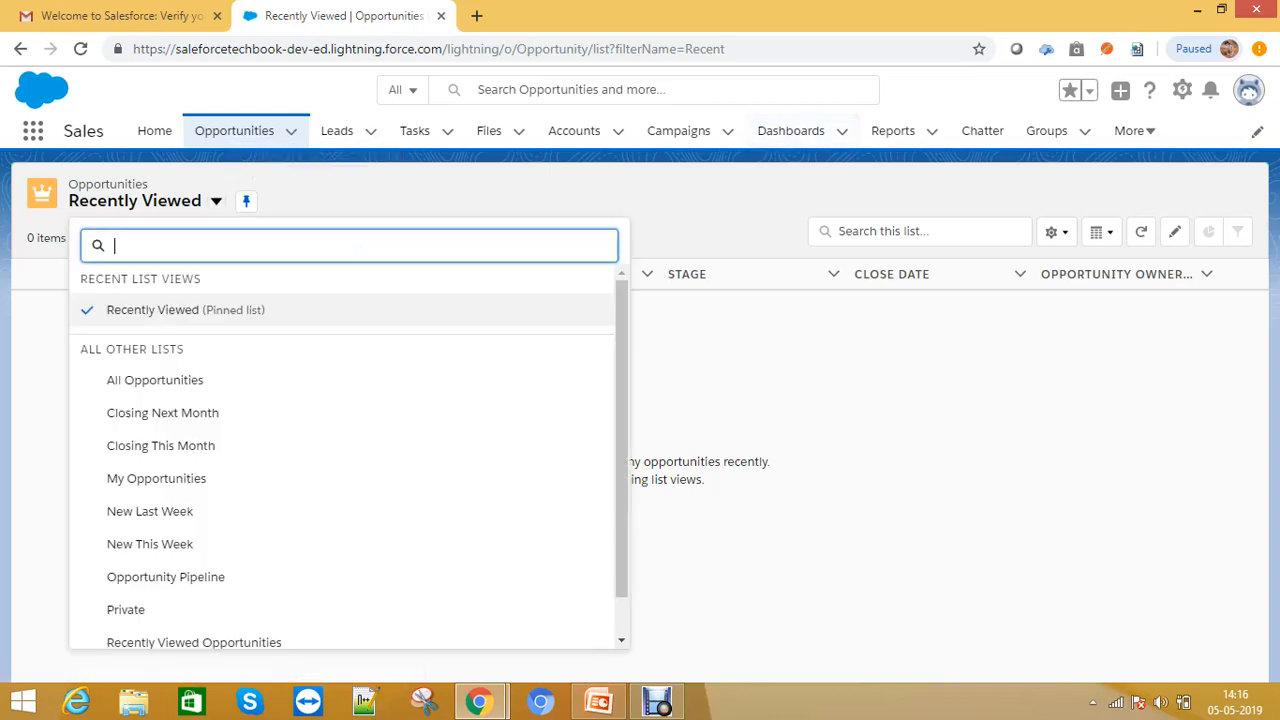
pyautogui.click(143, 377)
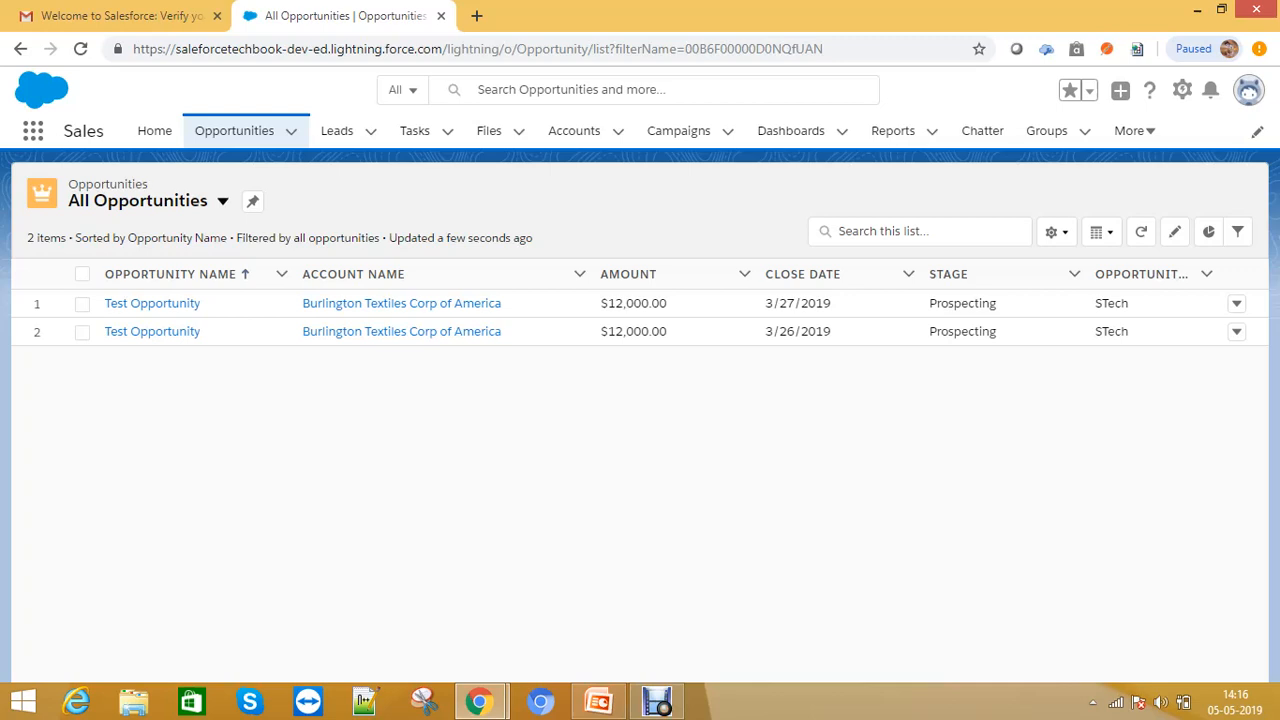
# - Return to Setup, open Roles, preview the Product-based Sample hierarchy, and proceed to set up roles
pyautogui.hotkey('alt', 'Tab')
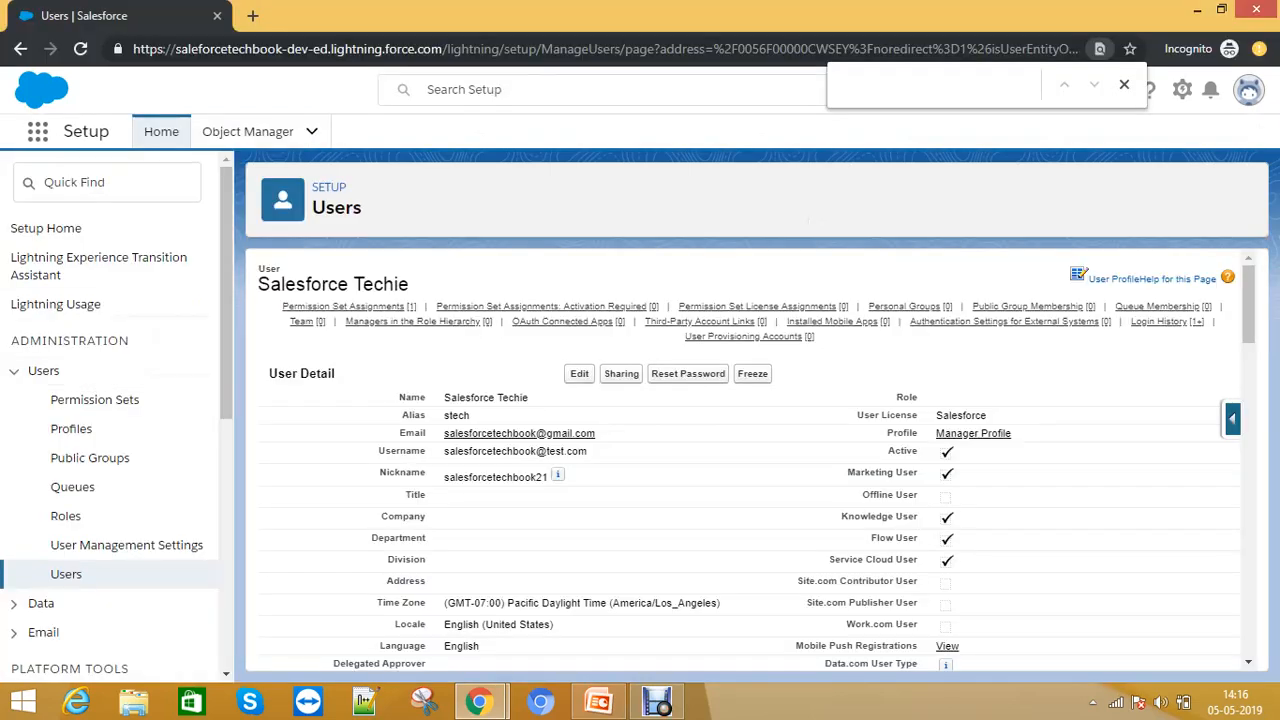
pyautogui.scroll(-3, 750, 460)
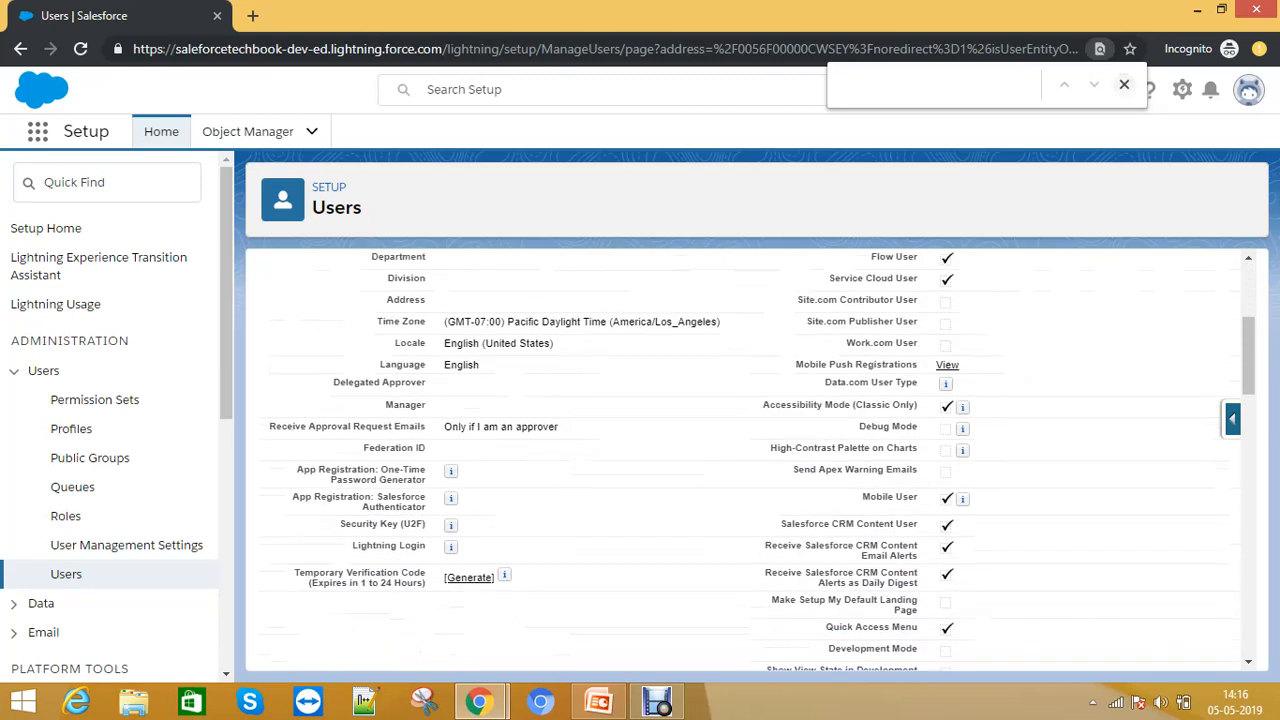
pyautogui.click(65, 516)
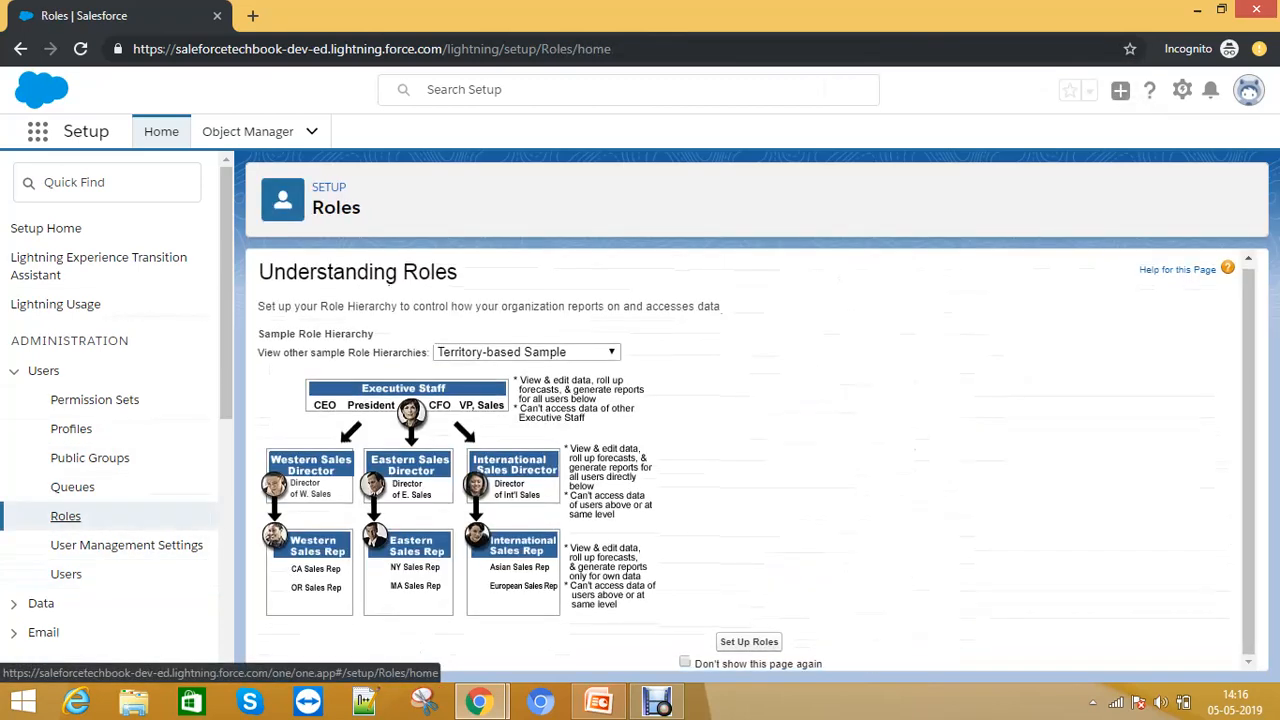
pyautogui.click(527, 352)
pyautogui.click(500, 380)
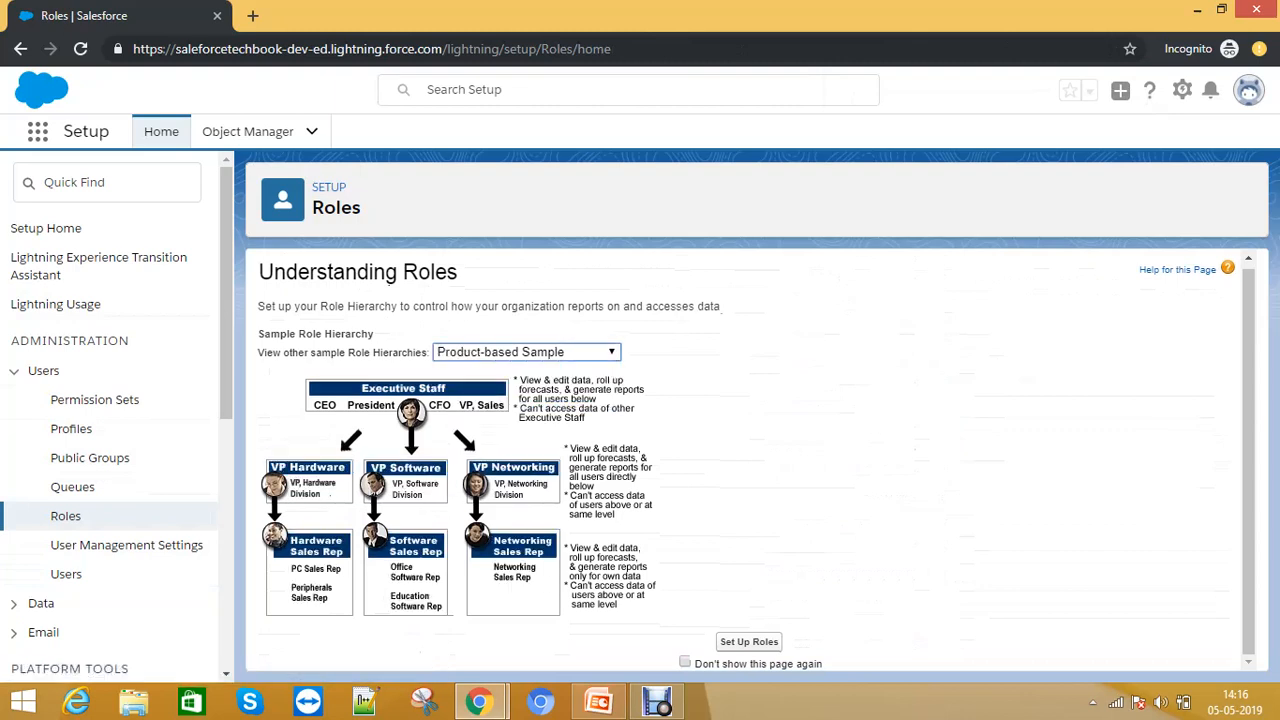
pyautogui.click(749, 641)
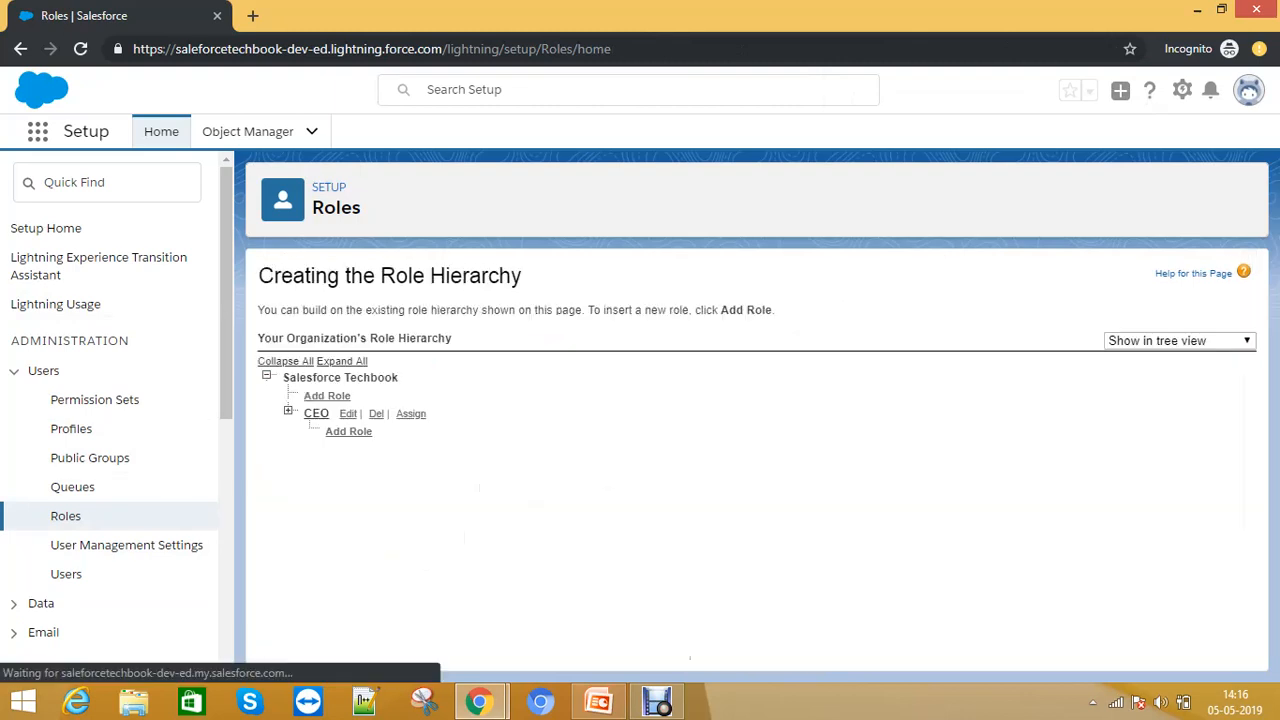
# - Add a new role labelled Global reporting to Salesforce Techbook and save it
pyautogui.moveTo(402, 390); pyautogui.dragTo(401, 379)
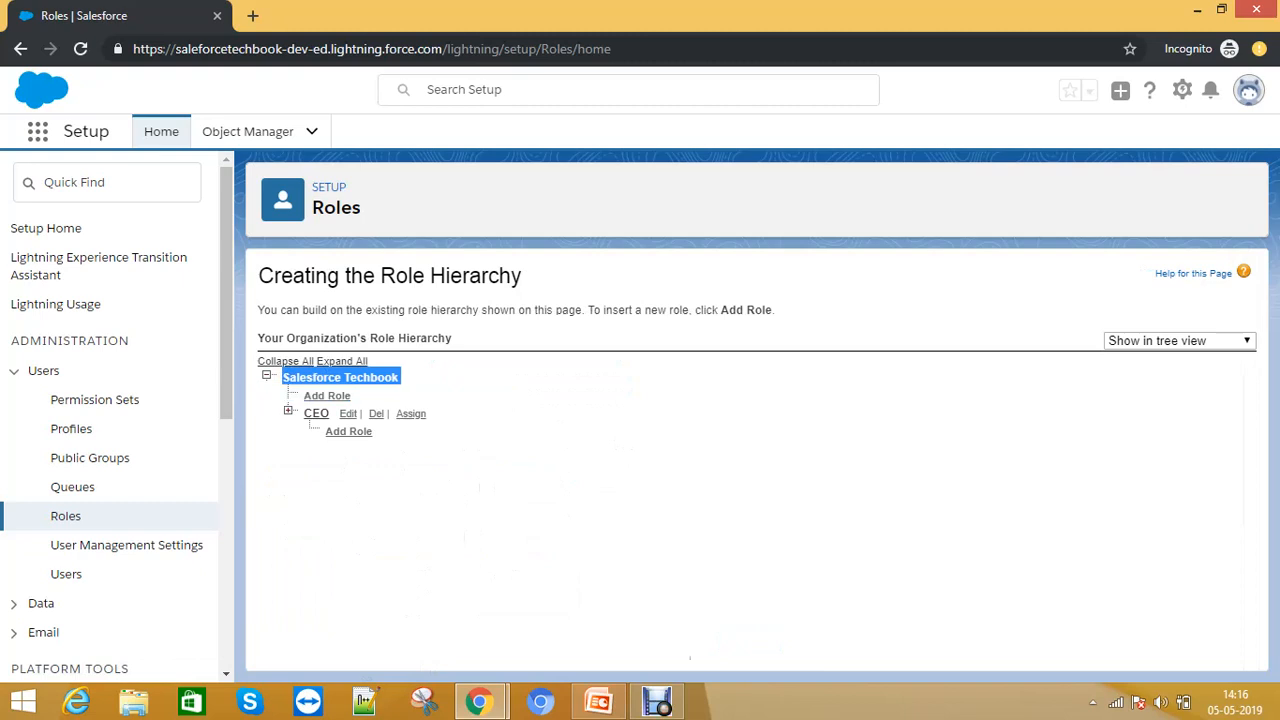
pyautogui.click(420, 382)
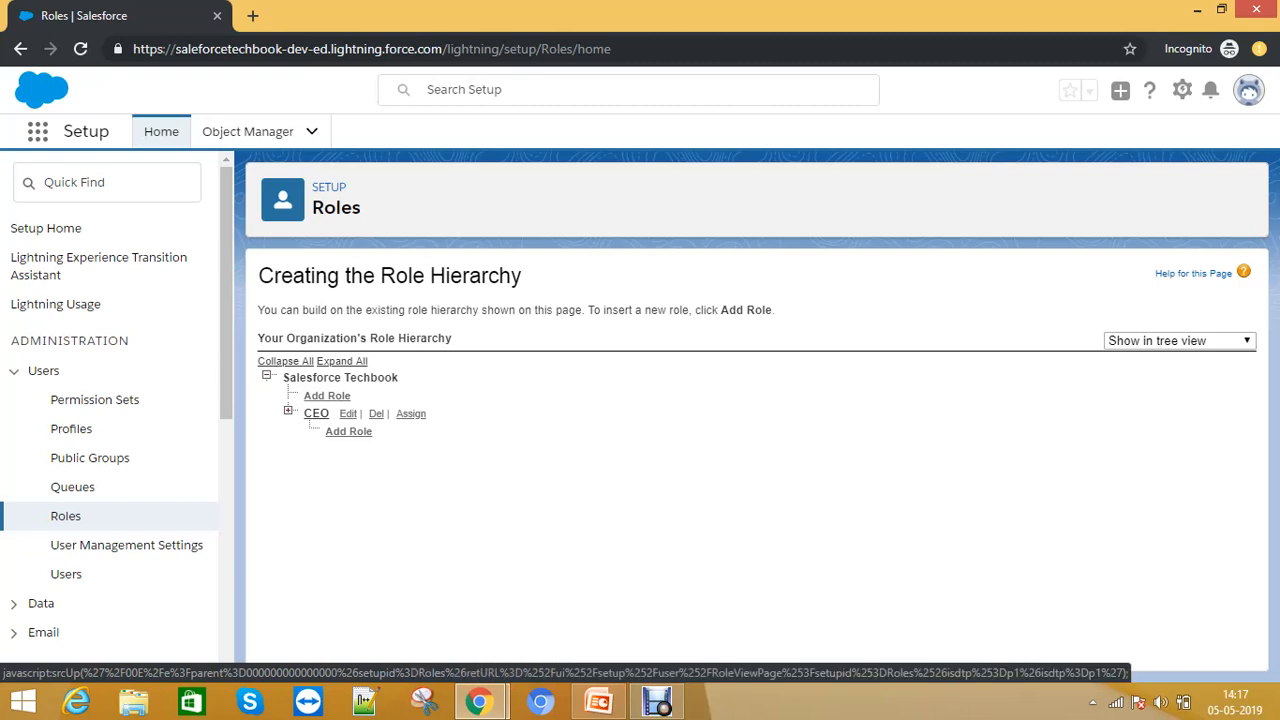
pyautogui.click(327, 396)
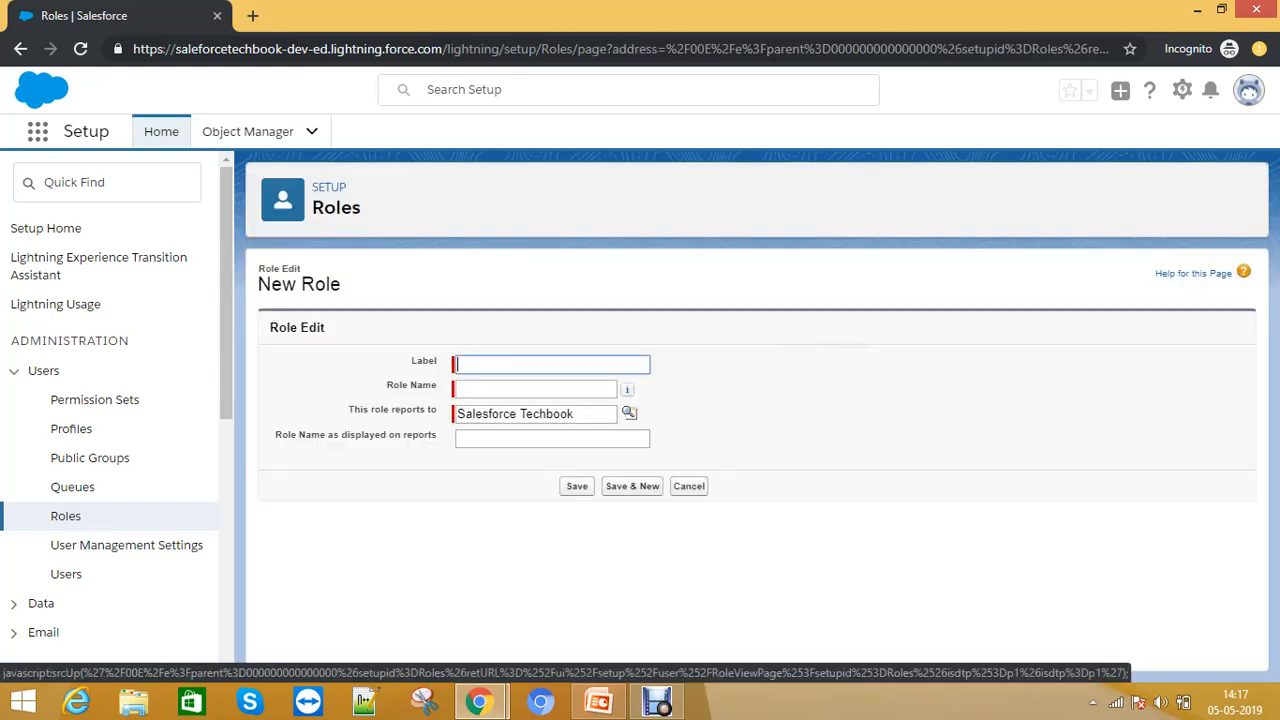
pyautogui.write('Global')
pyautogui.press('Tab')
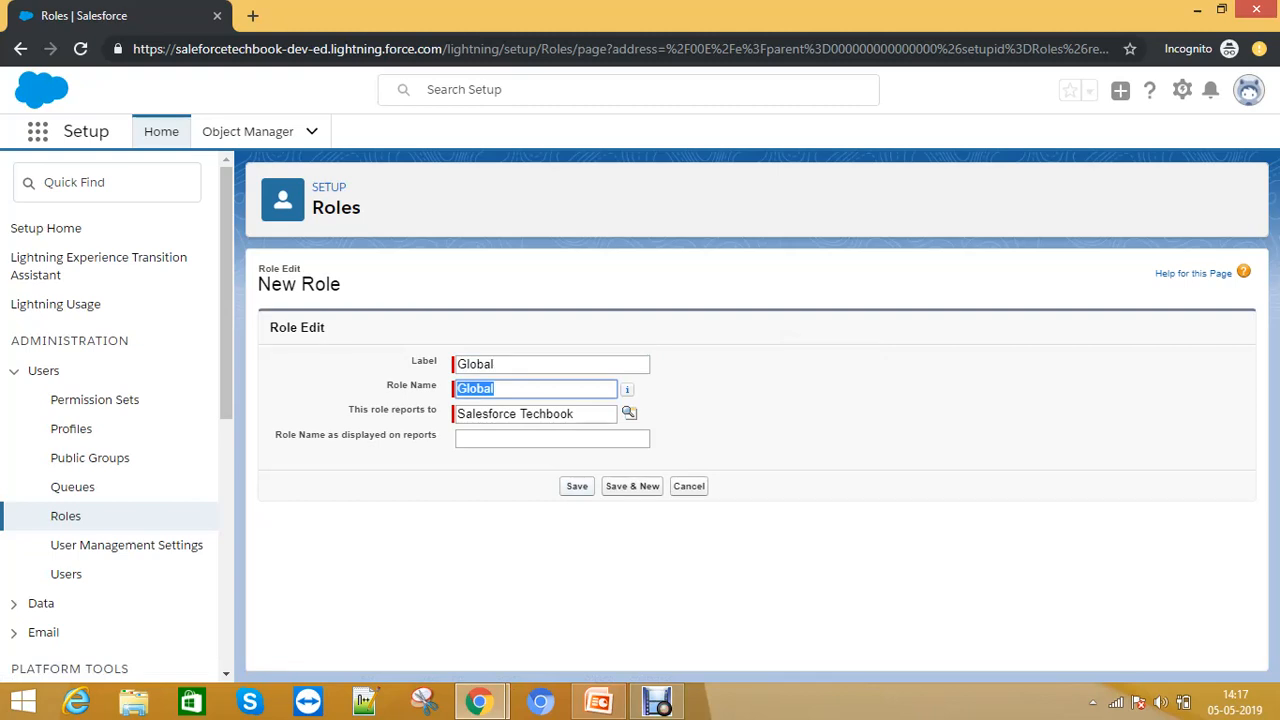
pyautogui.moveTo(363, 410); pyautogui.dragTo(438, 410)
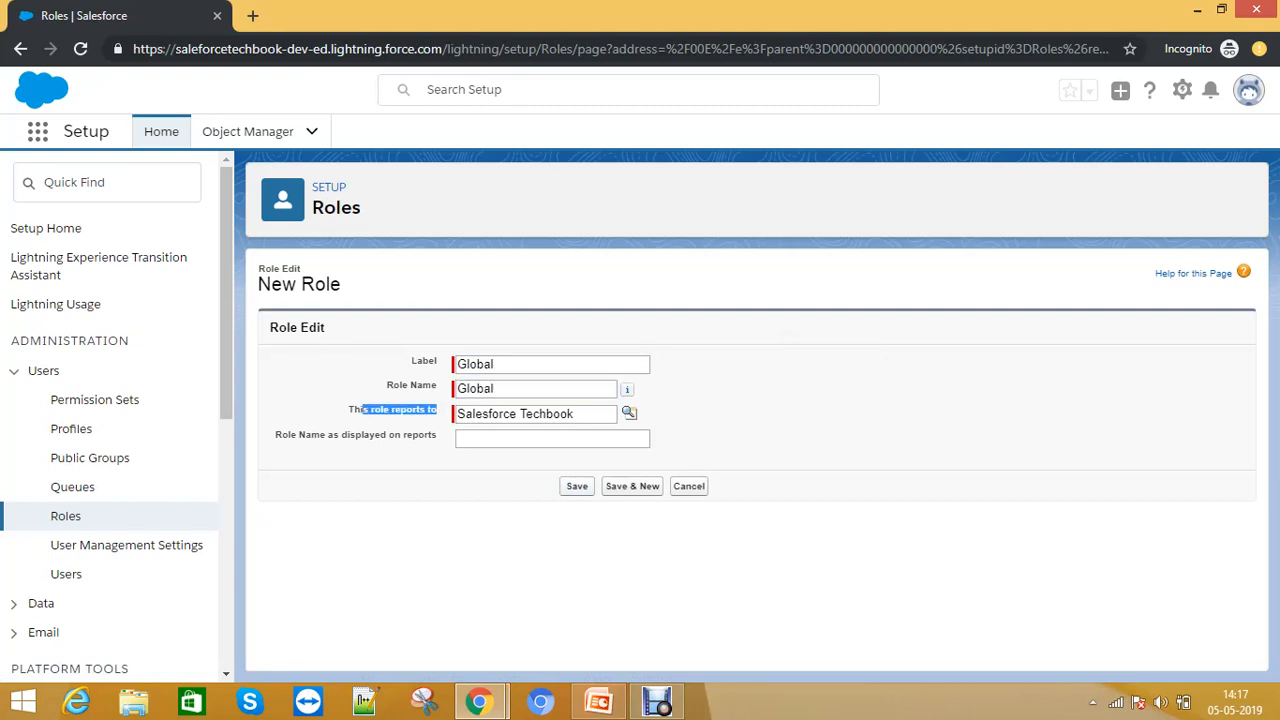
pyautogui.click(577, 486)
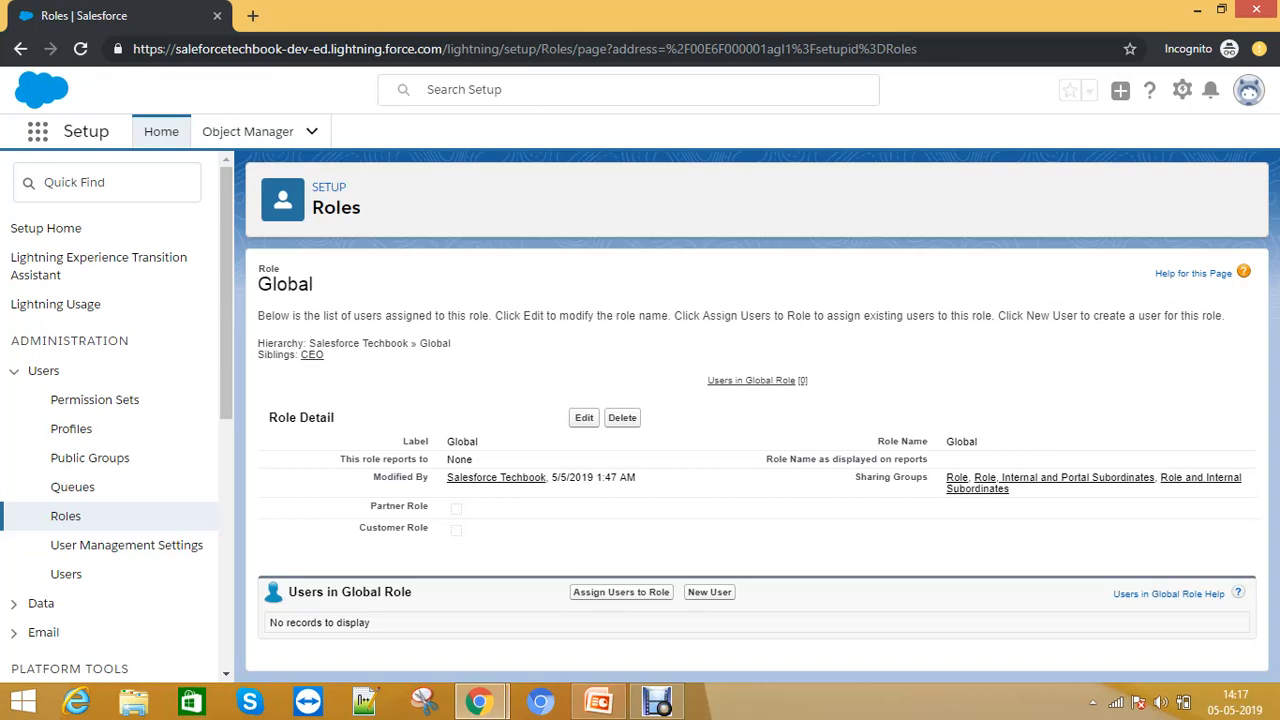
pyautogui.hotkey('alt', 'Tab')
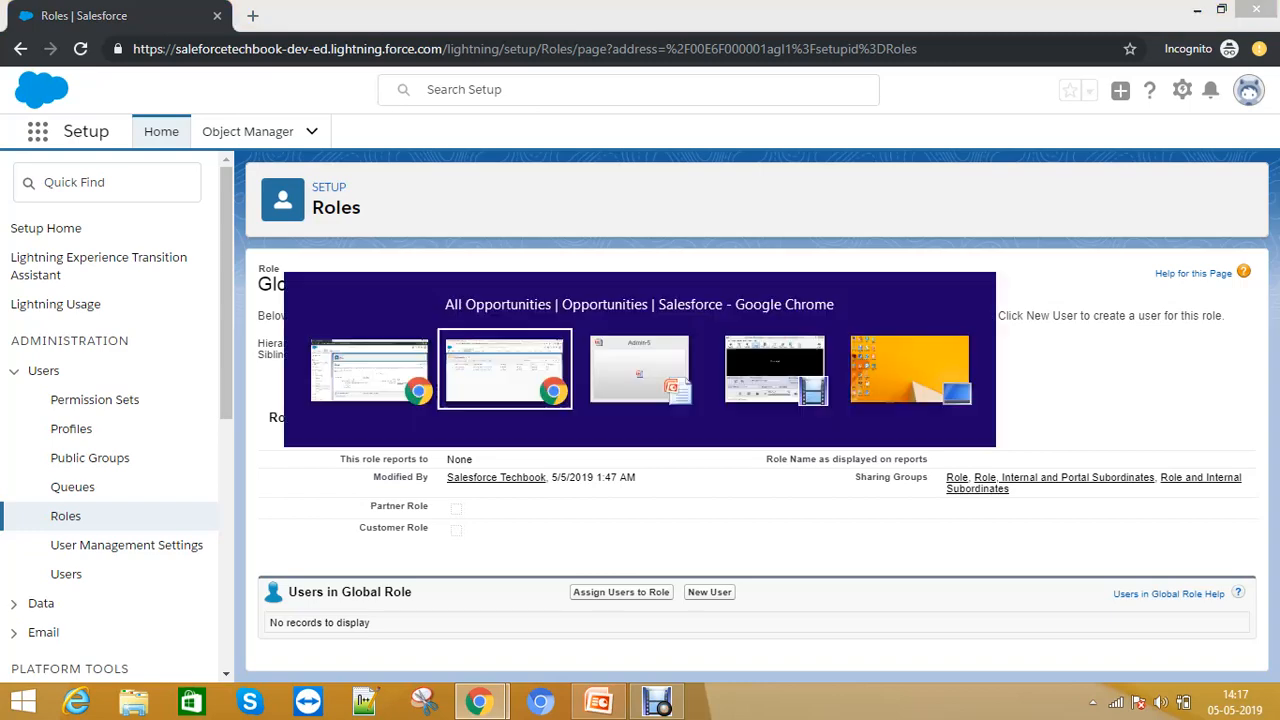
pyautogui.hotkey('alt', 'Tab')
pyautogui.hotkey('alt', 'Tab')
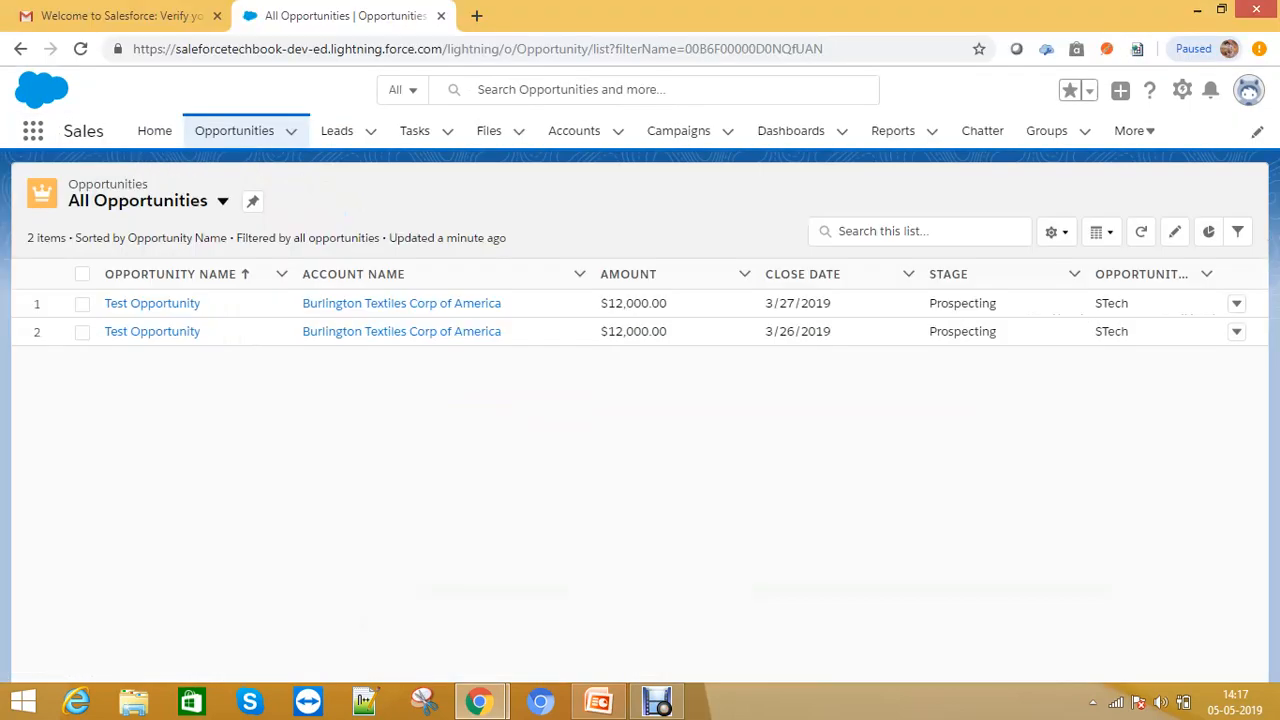
pyautogui.hotkey('alt', 'Tab')
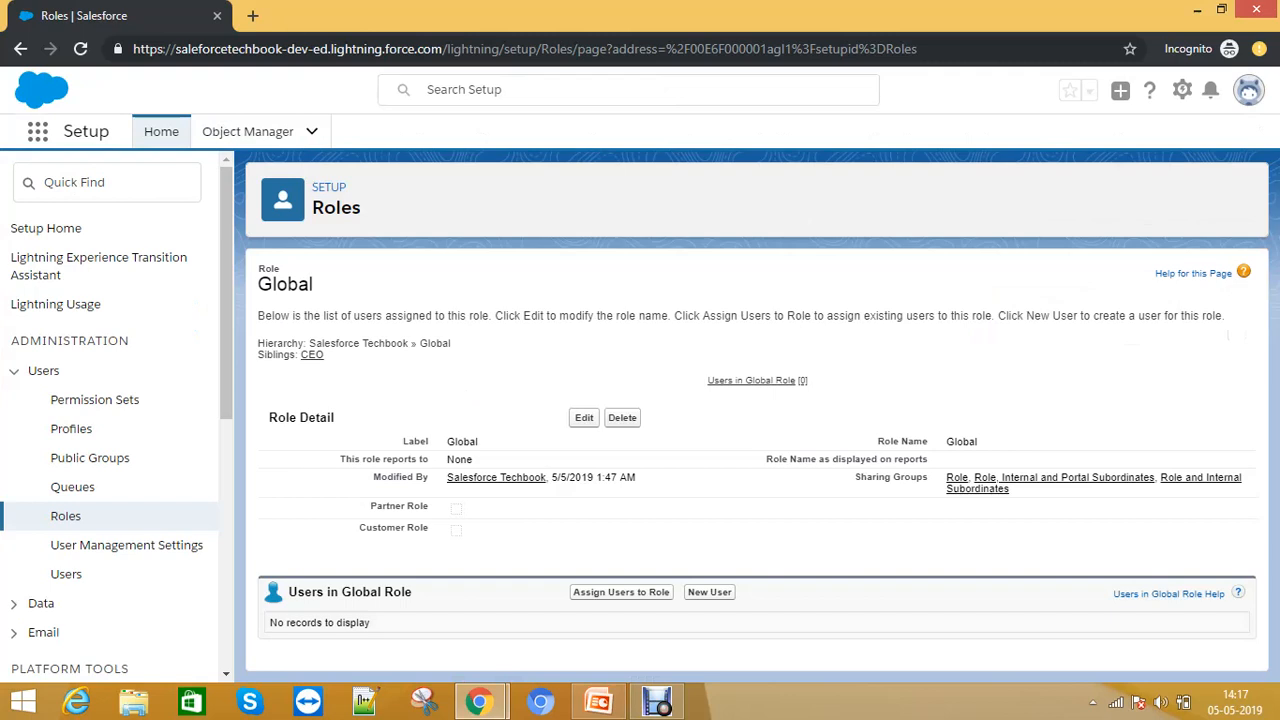
# - Assign the test user to the Global role, picking from All Users, and save
pyautogui.click(621, 592)
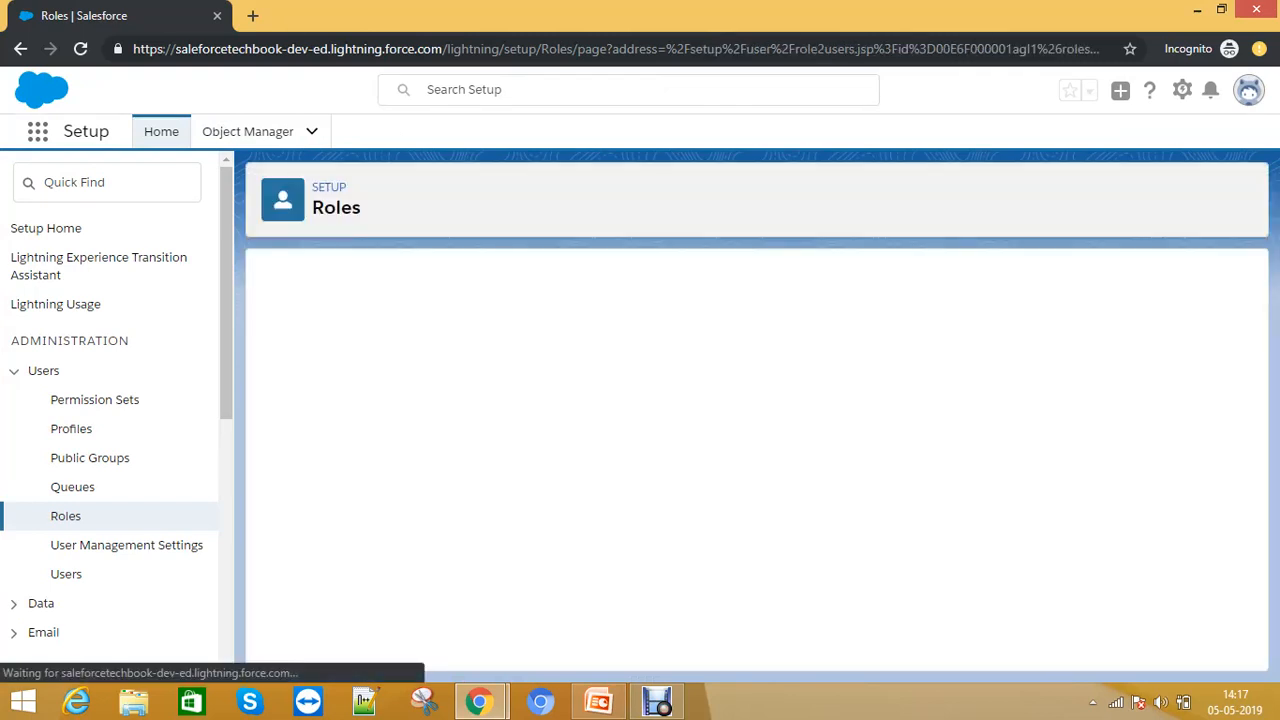
pyautogui.scroll(-2, 500, 480)
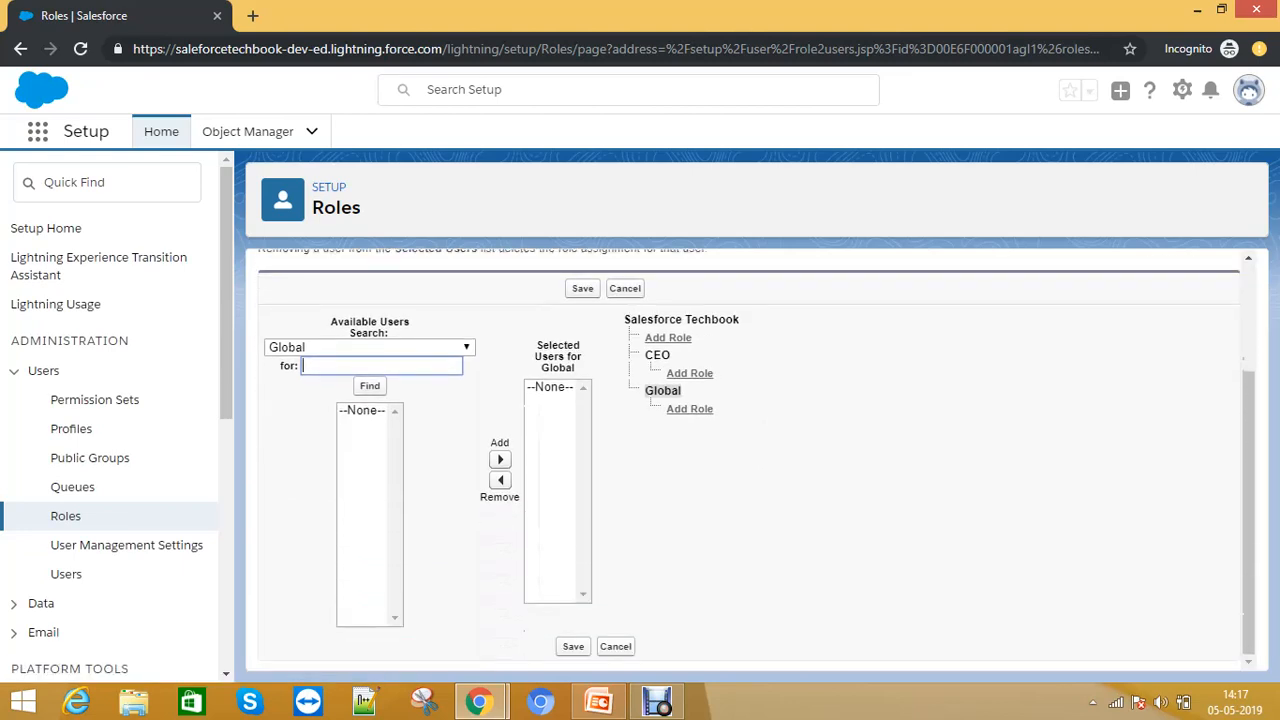
pyautogui.click(370, 347)
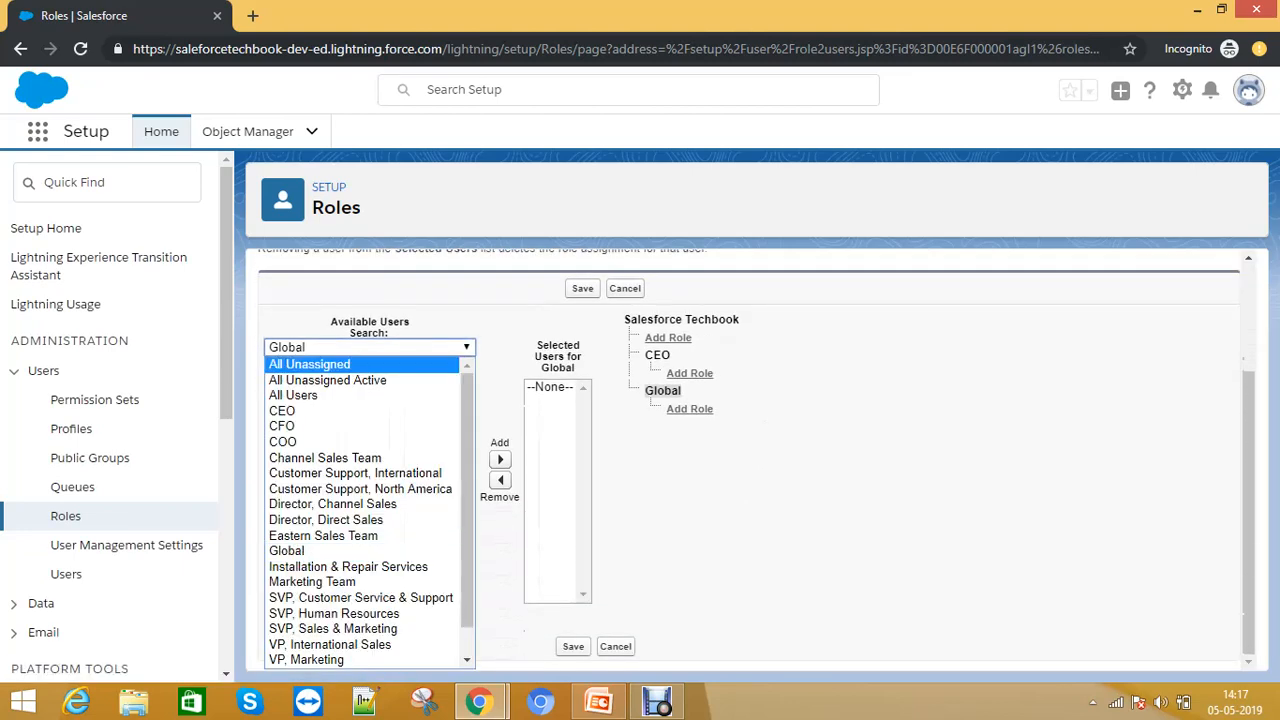
pyautogui.click(293, 395)
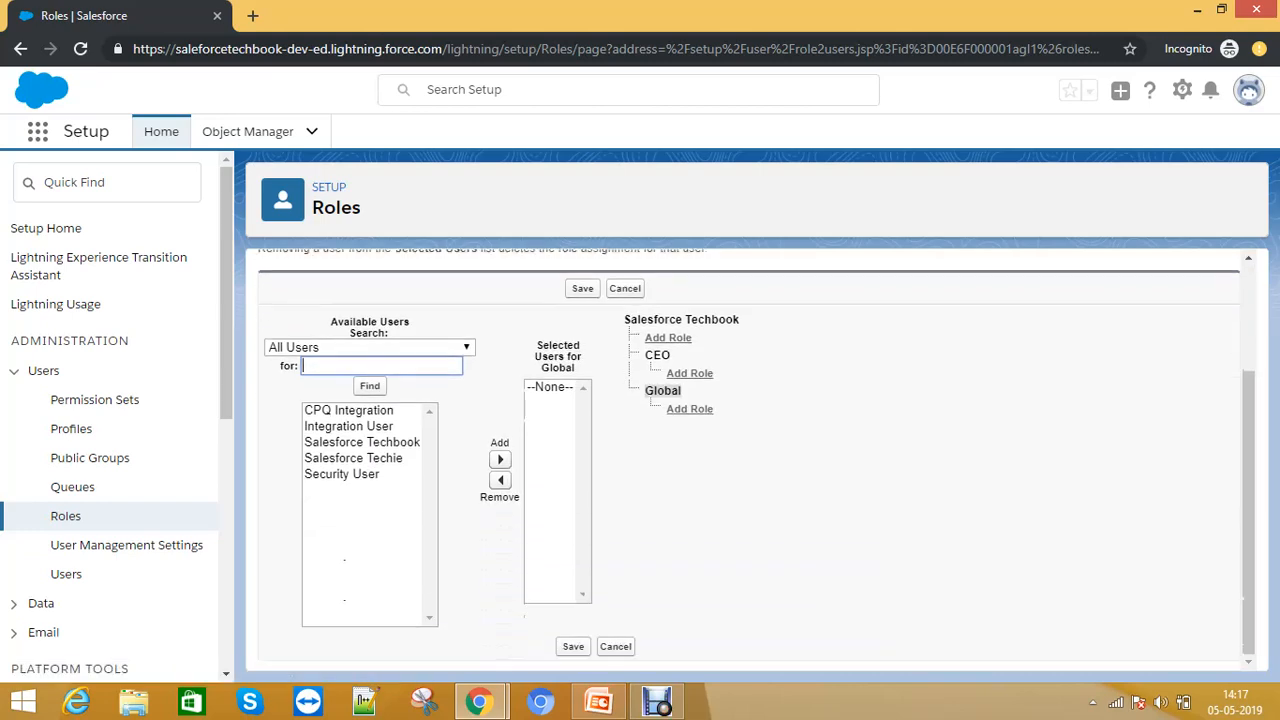
pyautogui.click(353, 458)
pyautogui.click(500, 459)
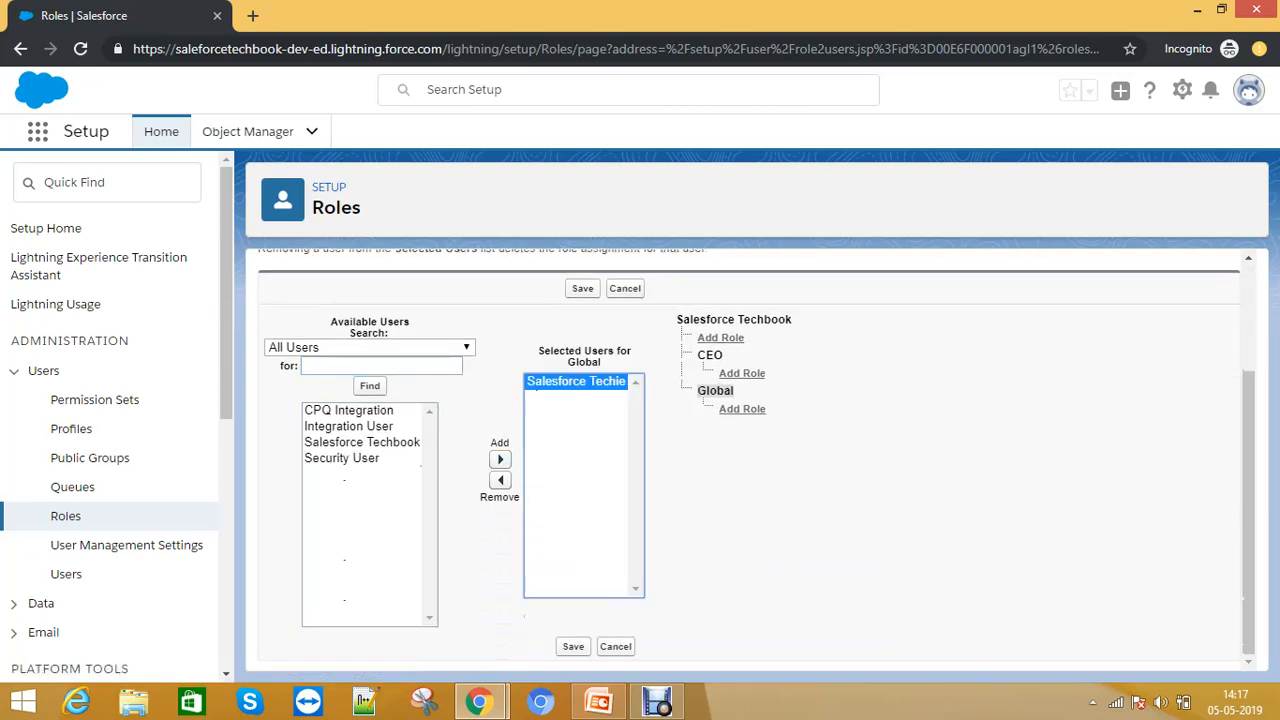
pyautogui.click(573, 646)
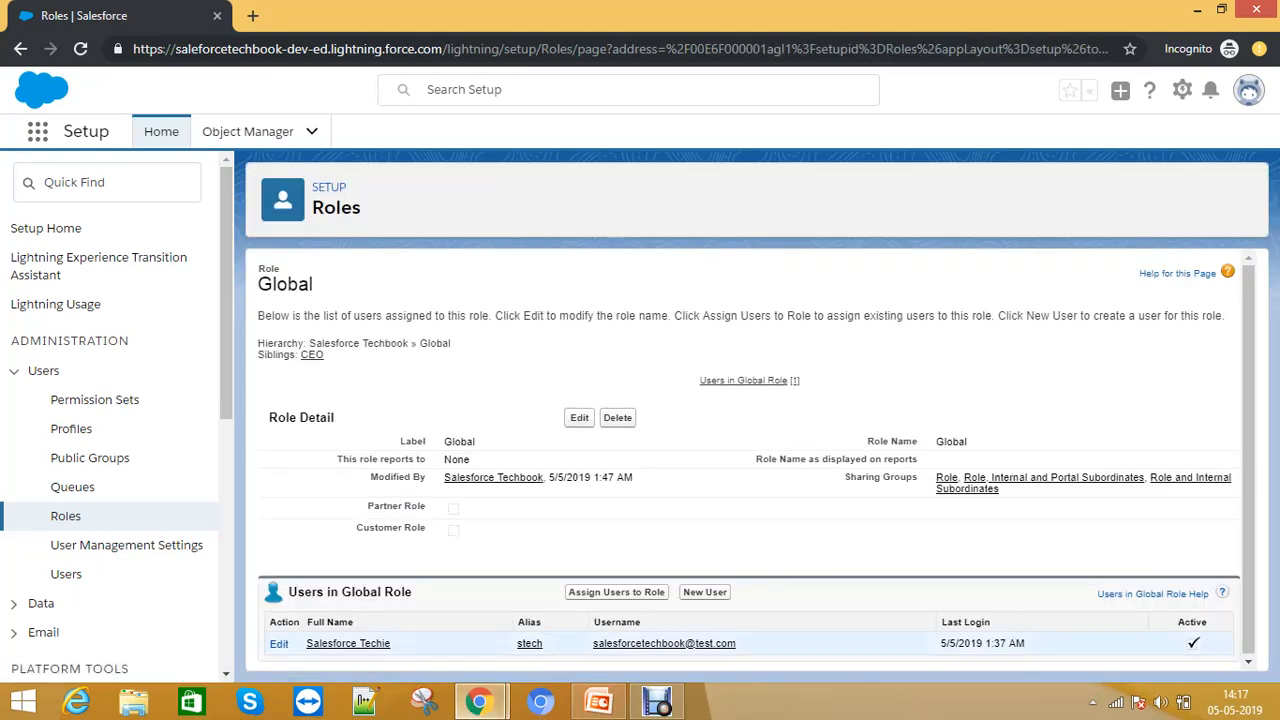
# - Open the test user's record from the role and follow its Role link back to Global
pyautogui.click(348, 643)
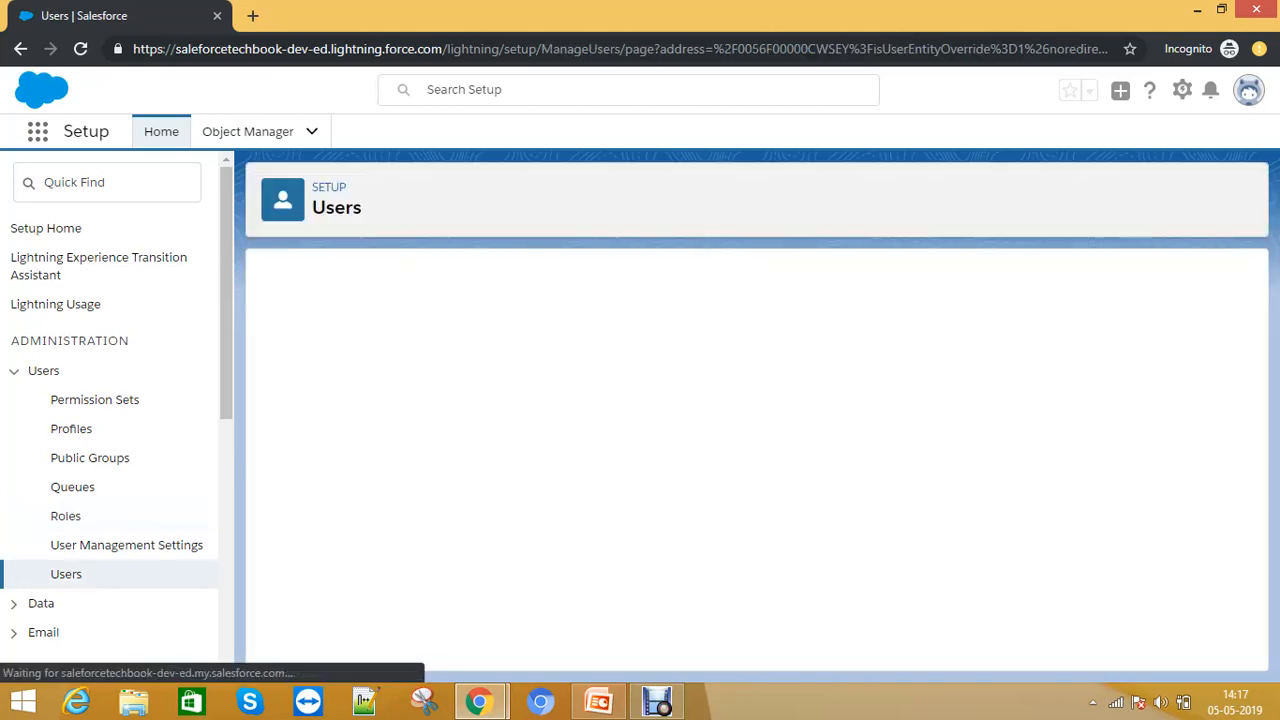
pyautogui.doubleClick(951, 397)
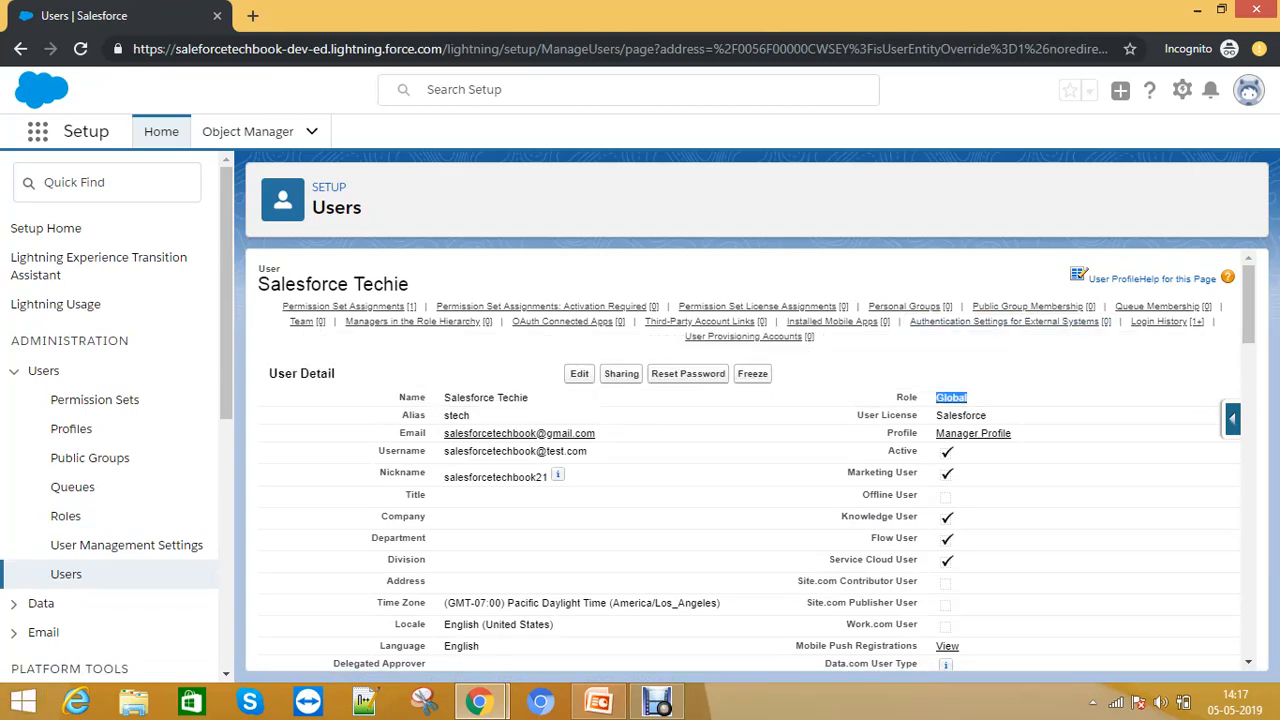
pyautogui.click(951, 397)
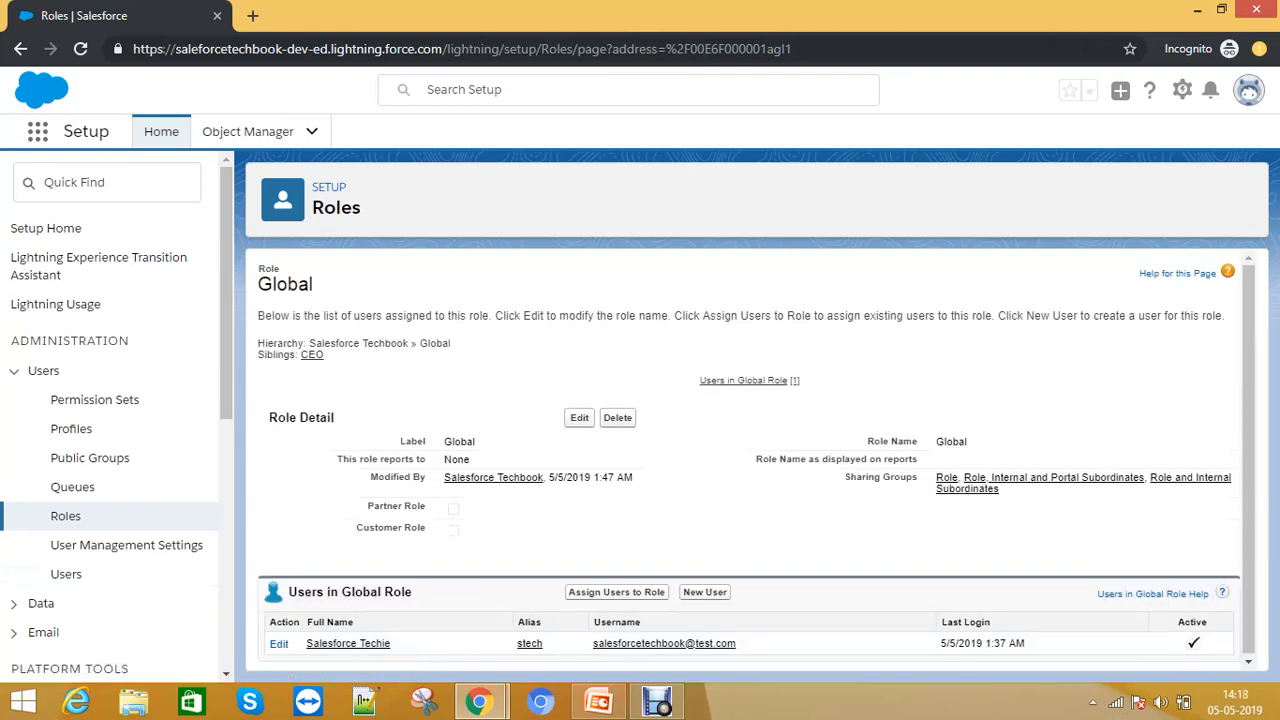
# - Open Roles, set up the hierarchy, and add a role labelled Global1 under Global, then save it
pyautogui.click(66, 516)
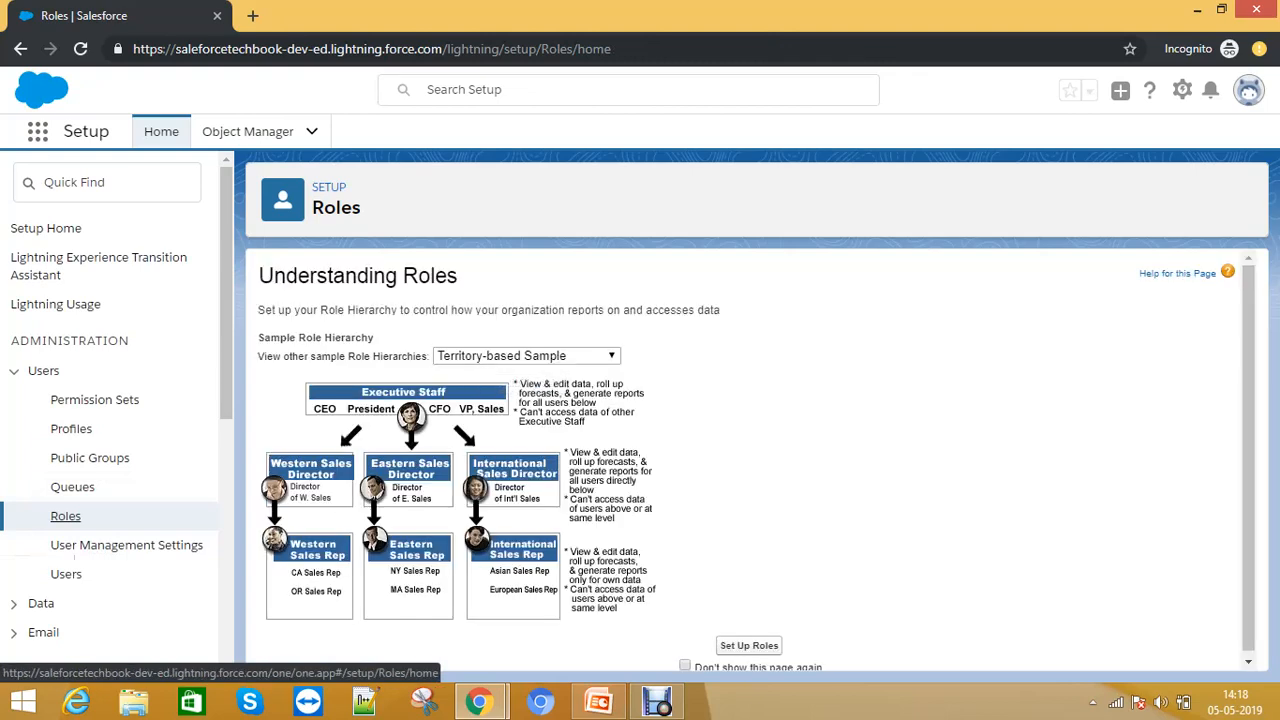
pyautogui.click(749, 645)
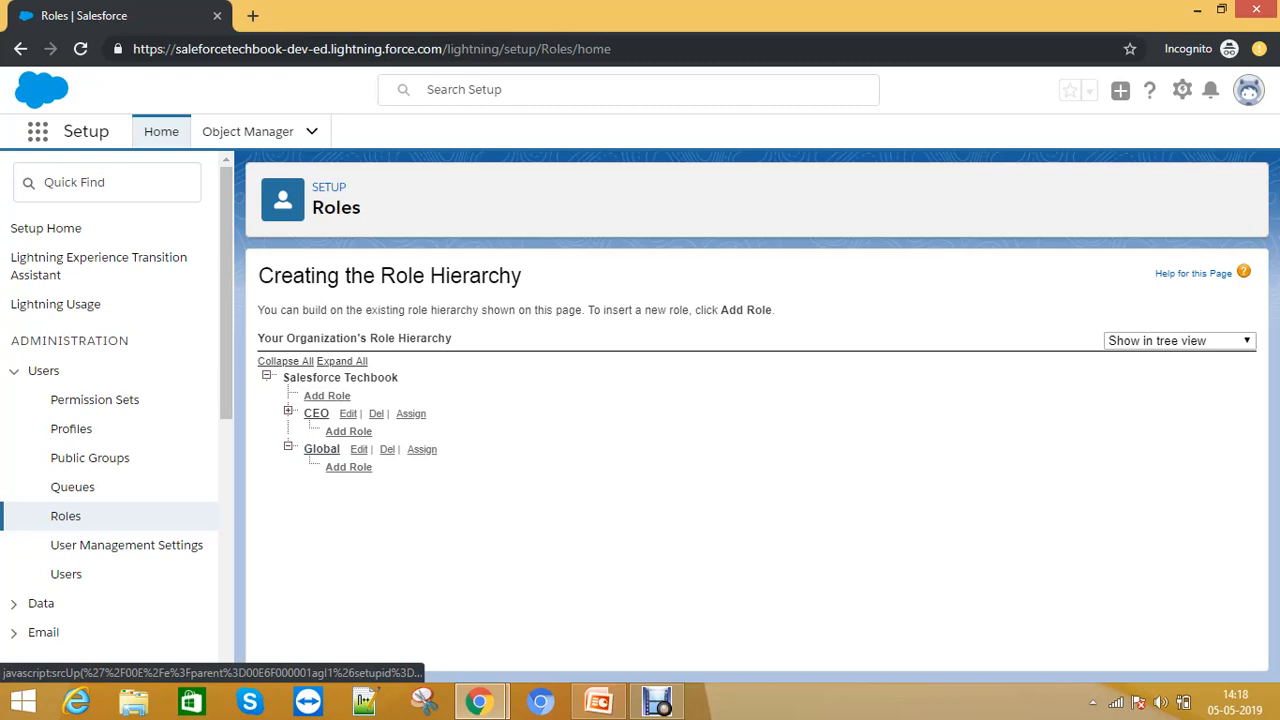
pyautogui.click(348, 467)
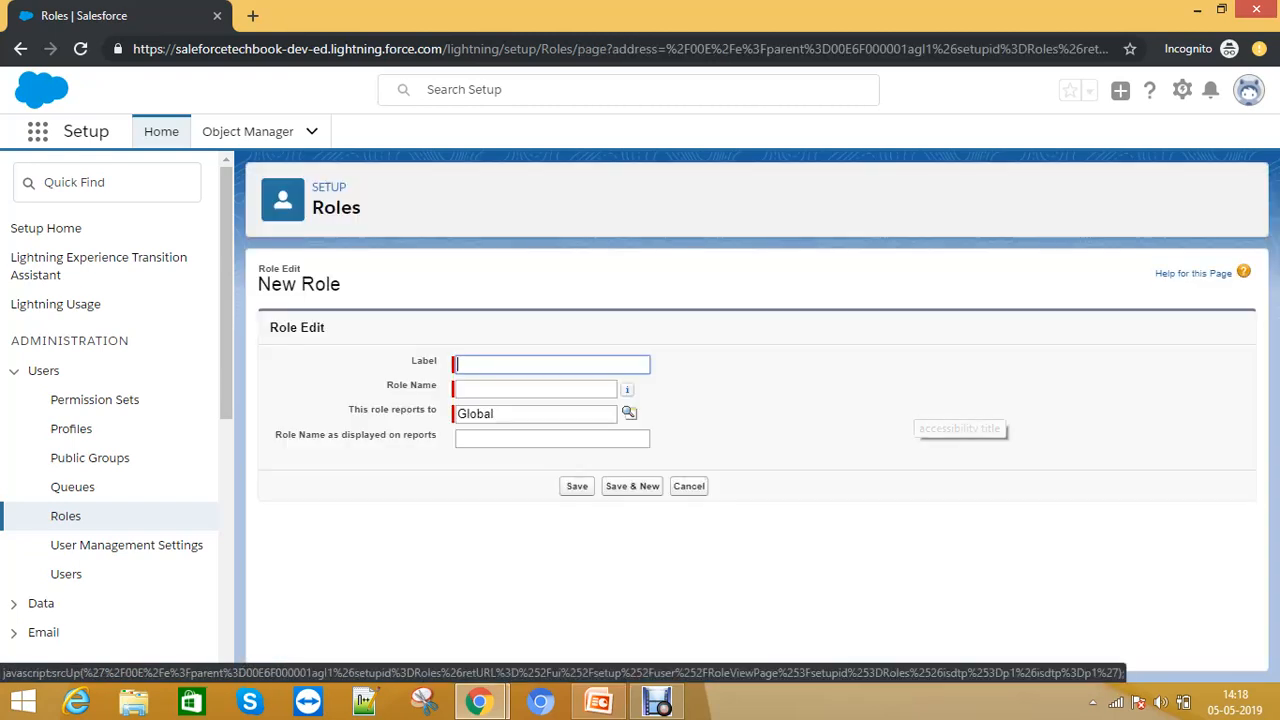
pyautogui.write('Global1')
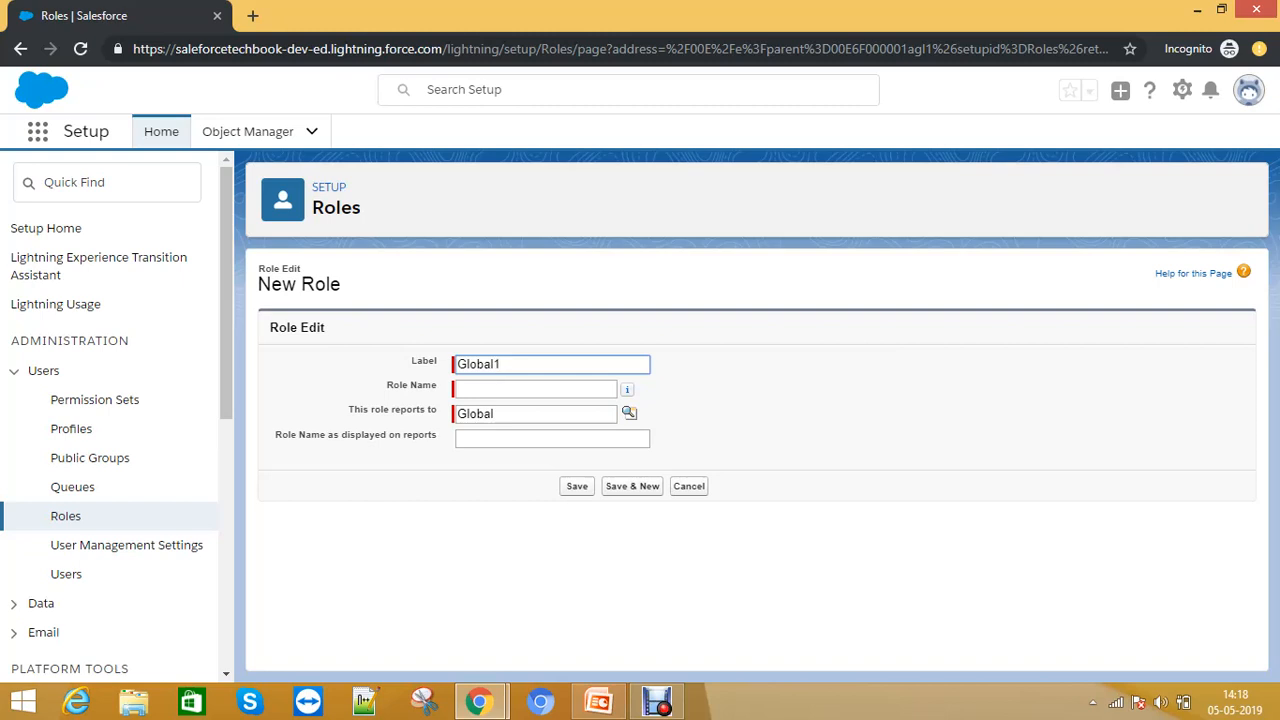
pyautogui.press('Tab')
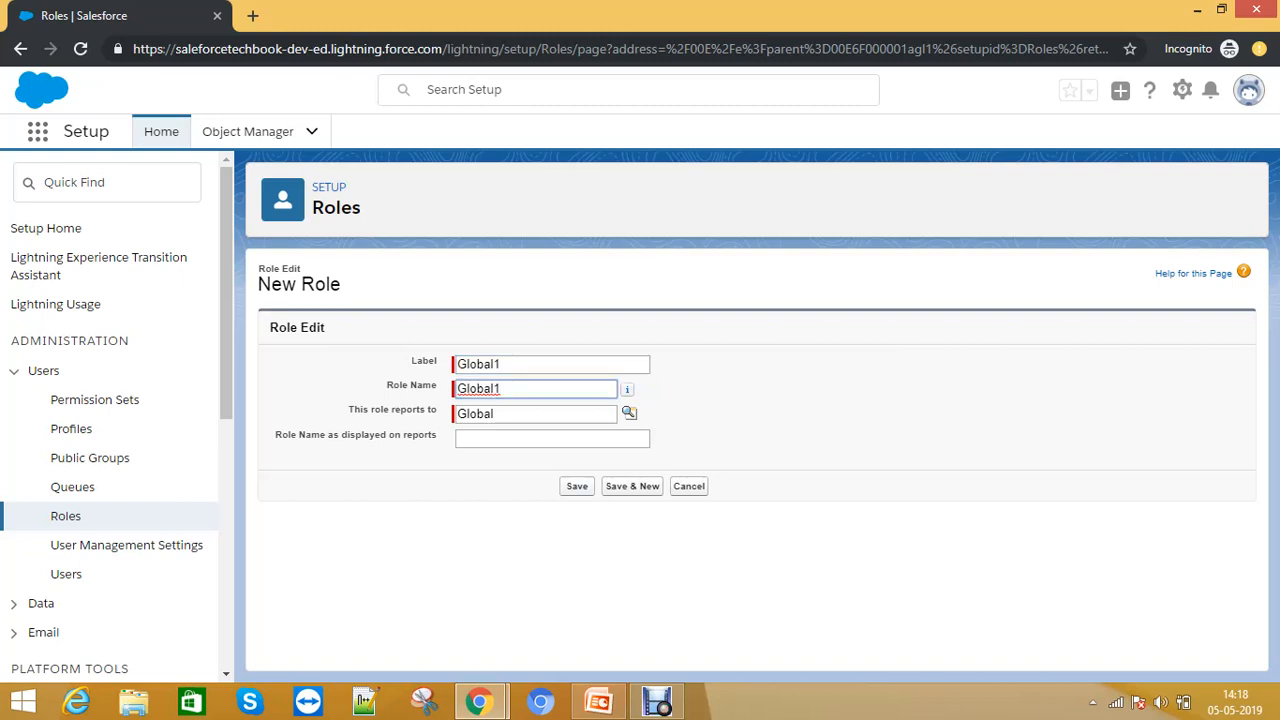
pyautogui.press('Return')
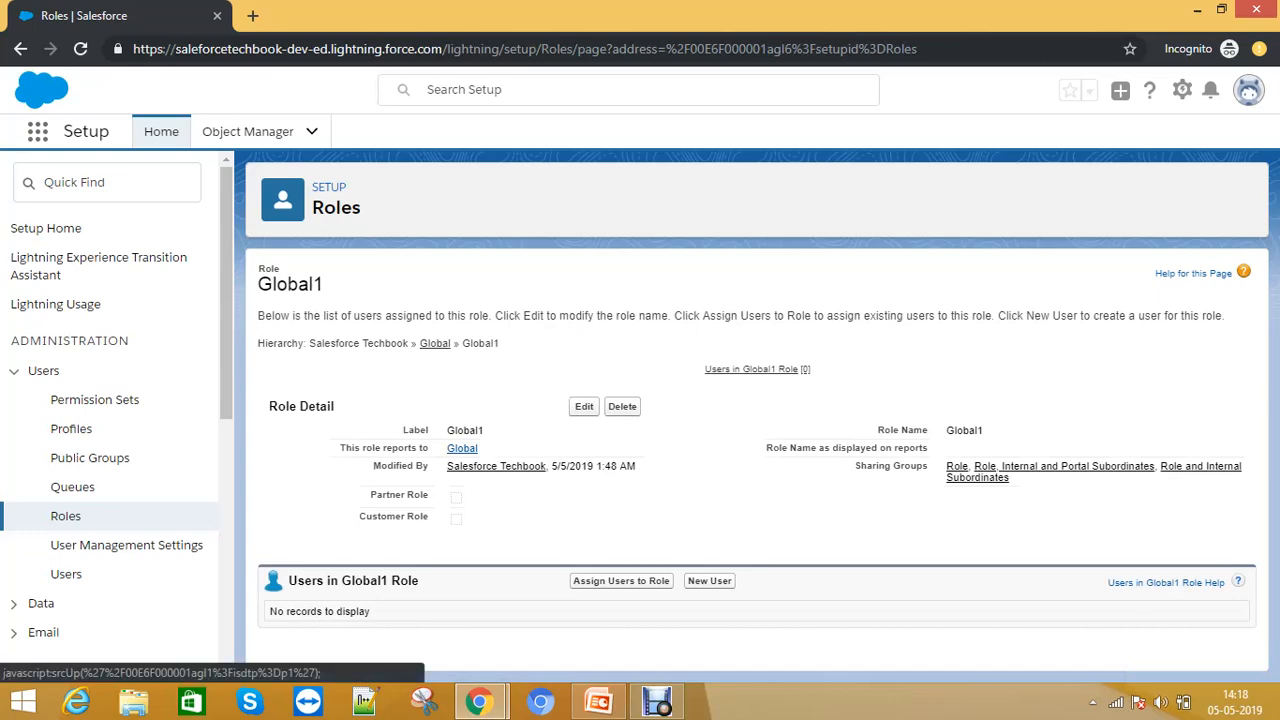
# - Open the parent Global role, then return to Roles and reopen the role hierarchy setup
pyautogui.click(462, 448)
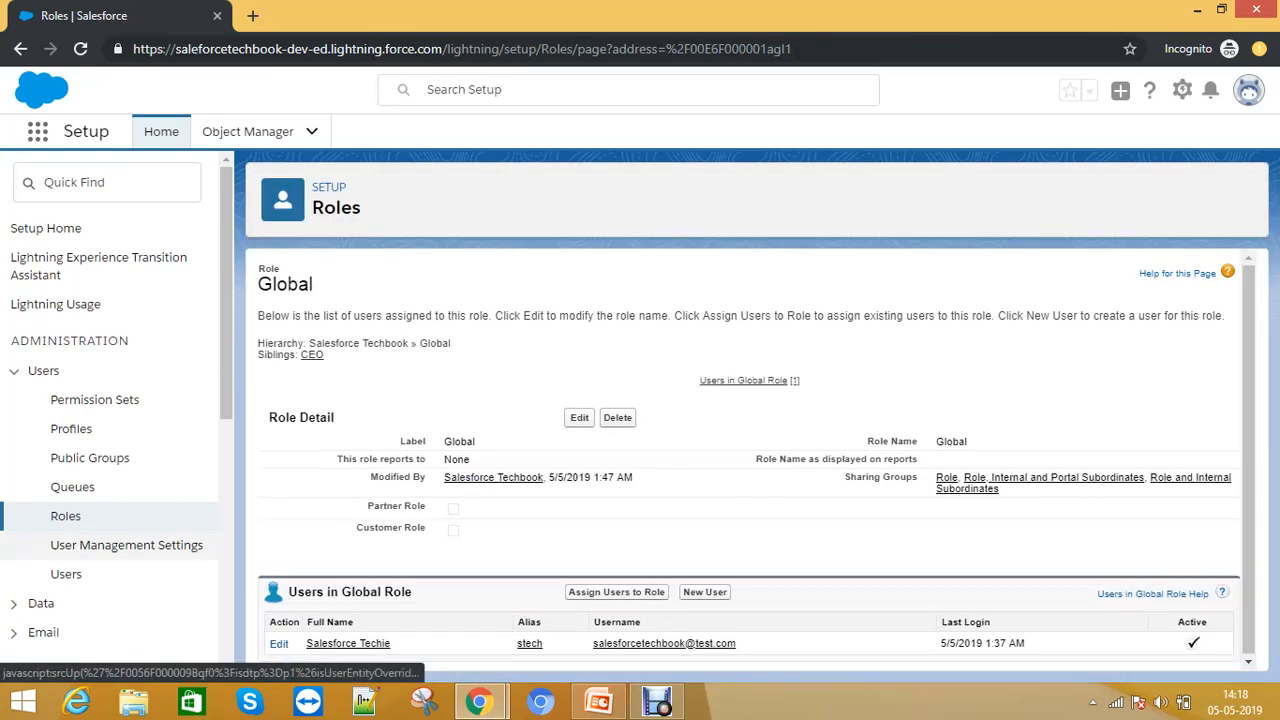
pyautogui.scroll(-2, 110, 450)
pyautogui.click(65, 330)
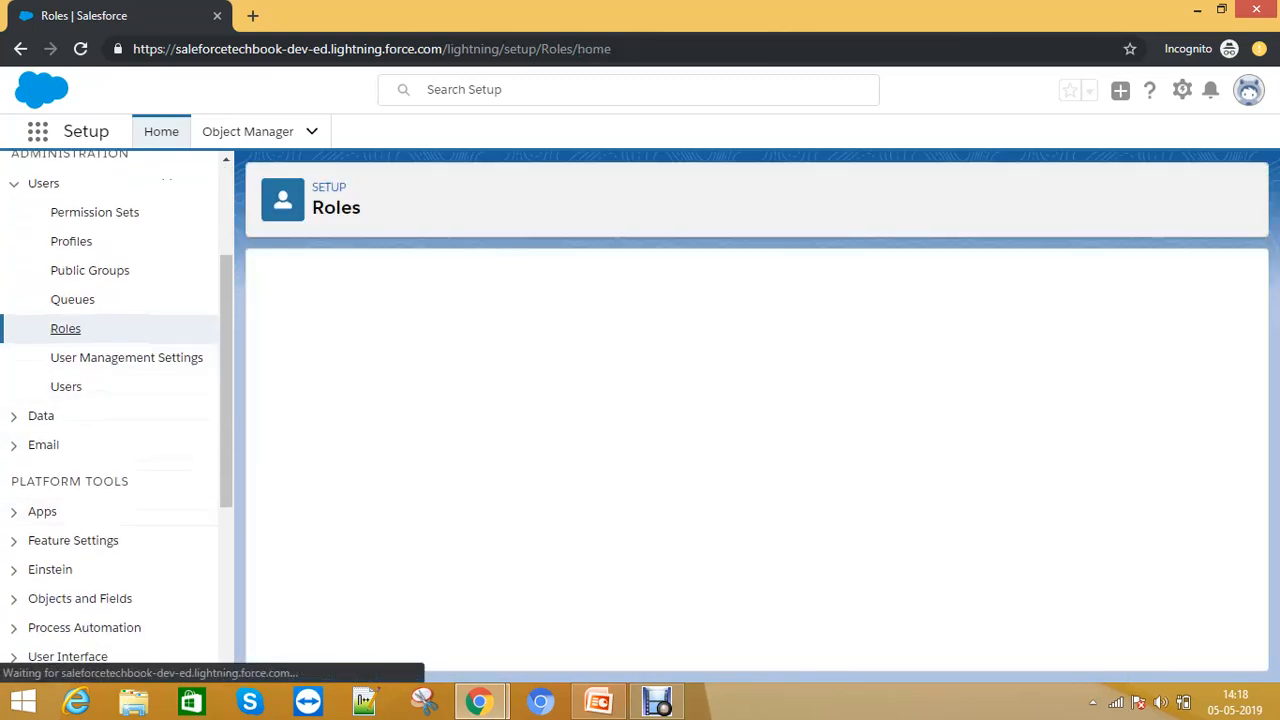
pyautogui.click(749, 641)
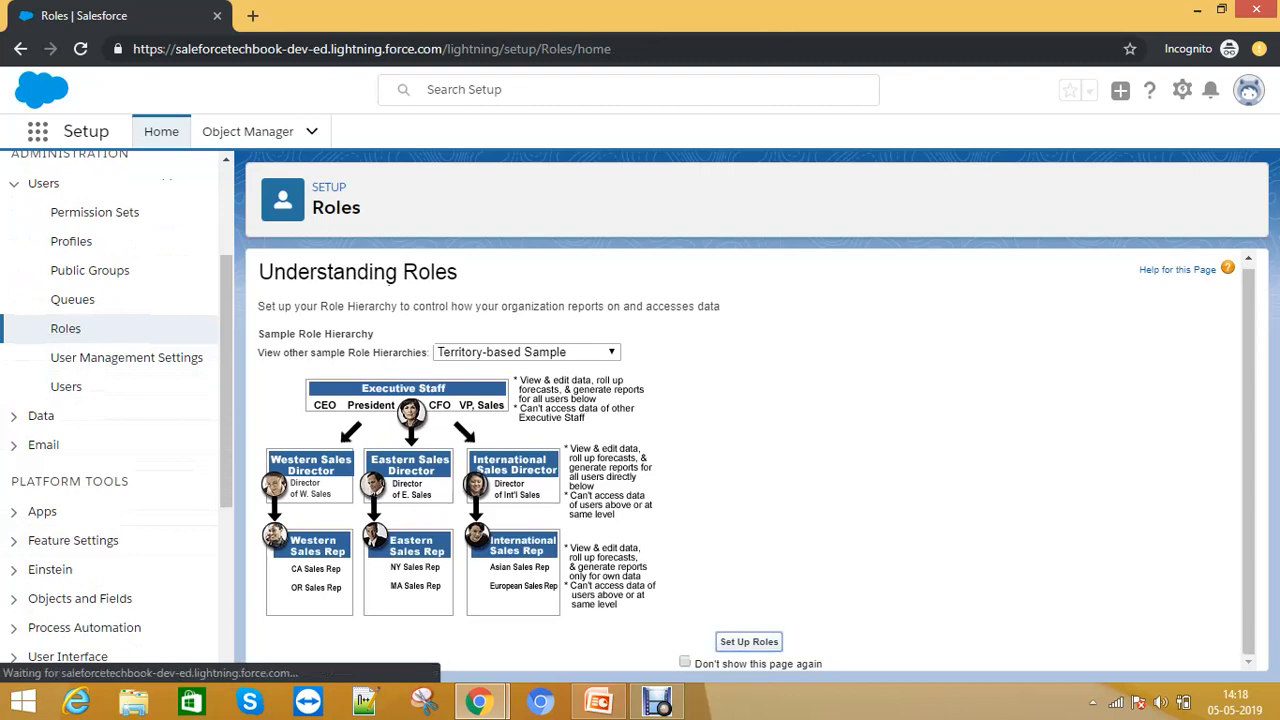